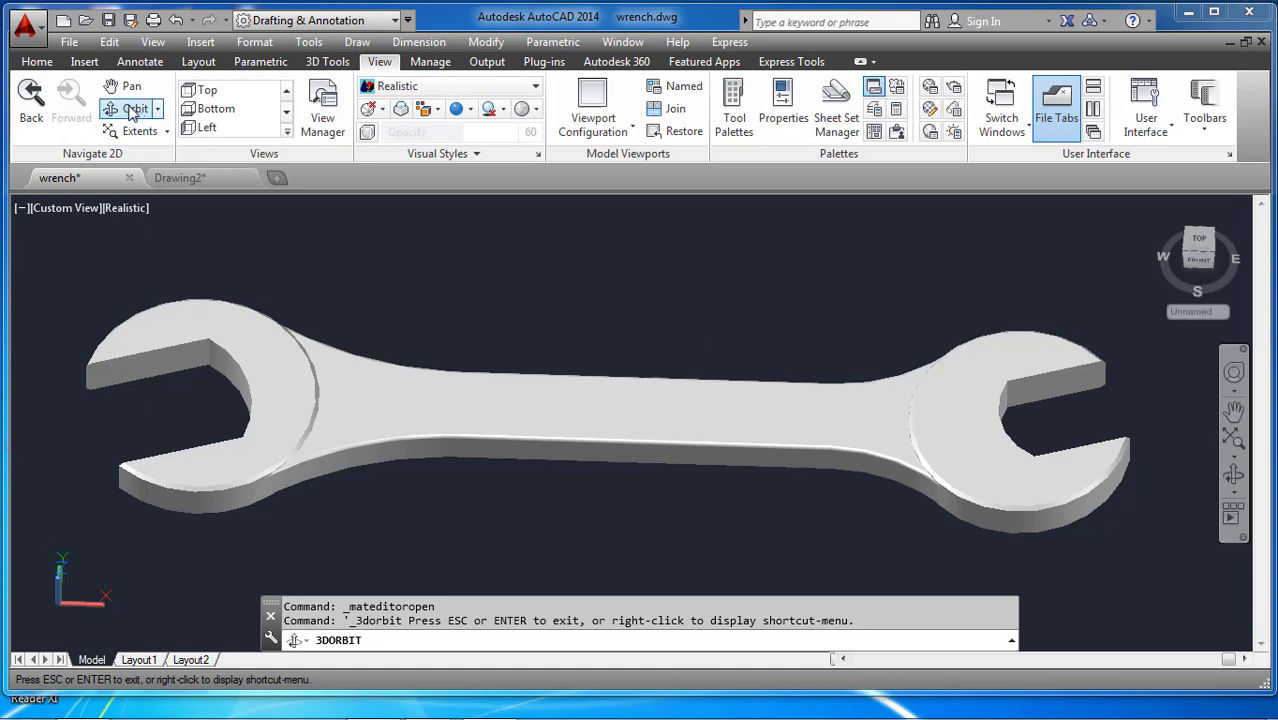
drag(491, 428, 636, 441)
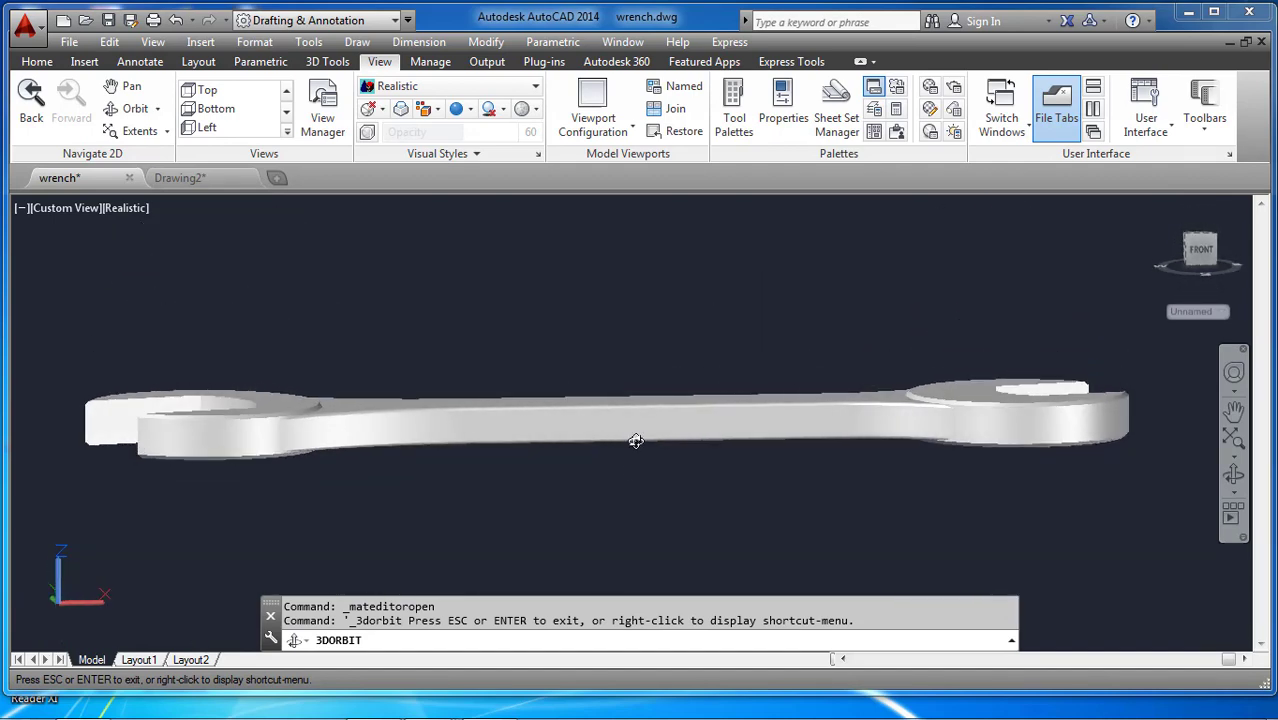
drag(624, 396, 609, 444)
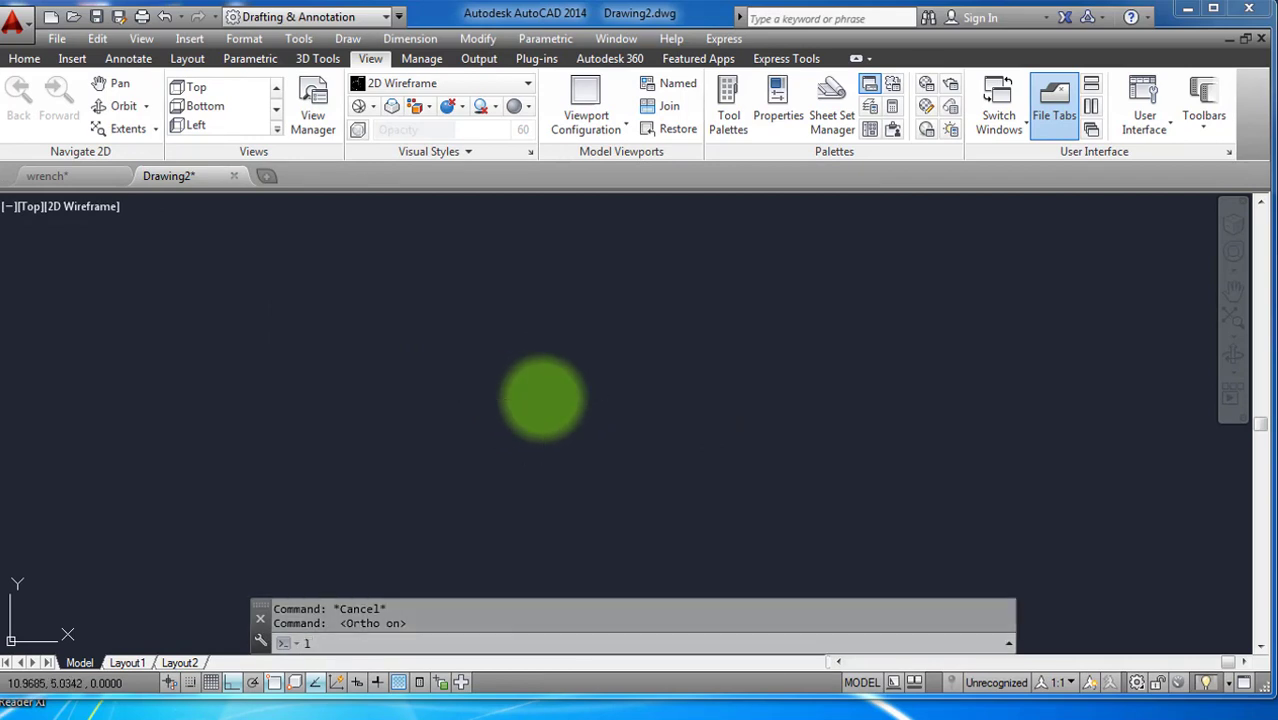
Draw a horizontal line 110 units long and regenerate the drawing so the whole line fits the view.
text(l)
key(Return)
click(384, 430)
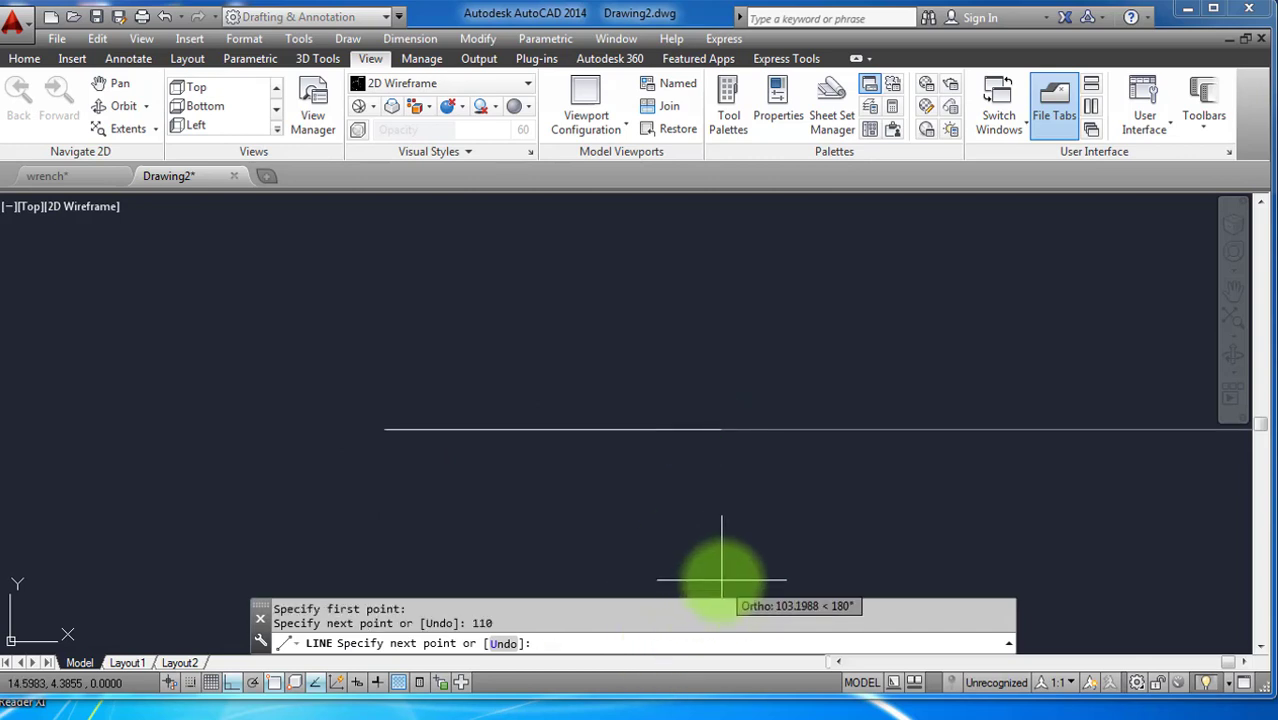
key(Escape)
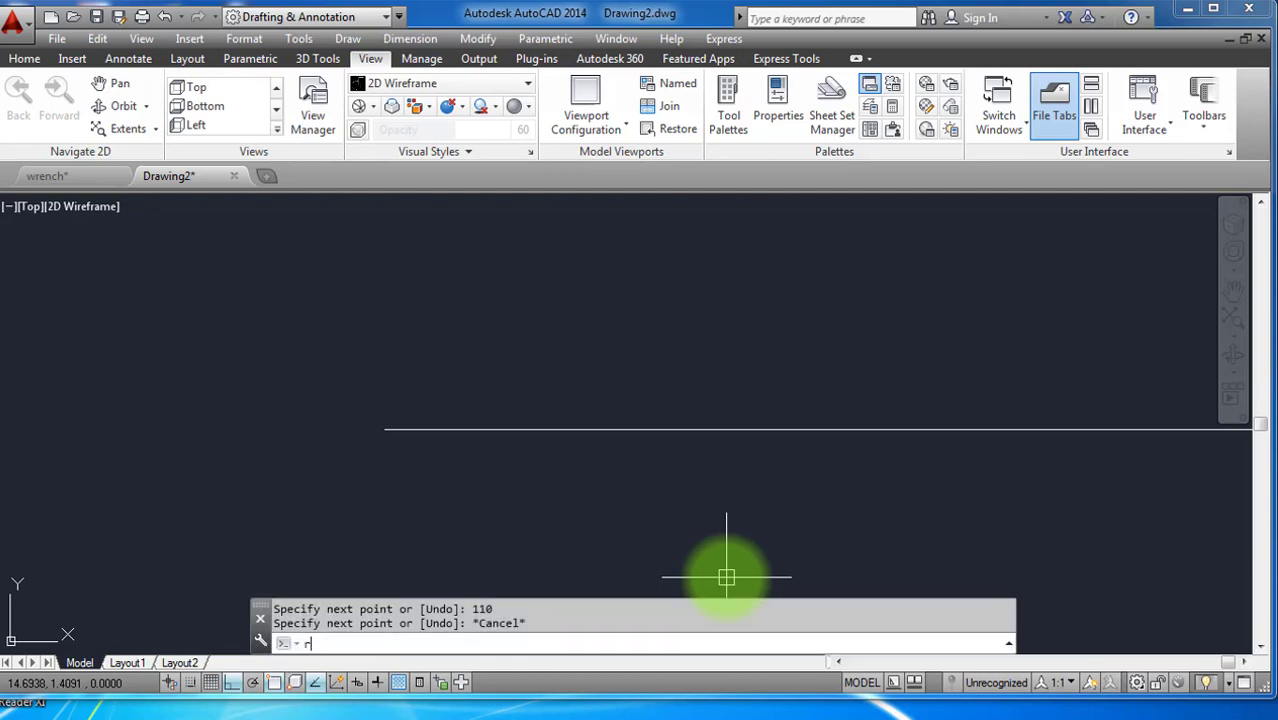
scroll(642, 479, down, 5)
scroll(705, 448, up, 4)
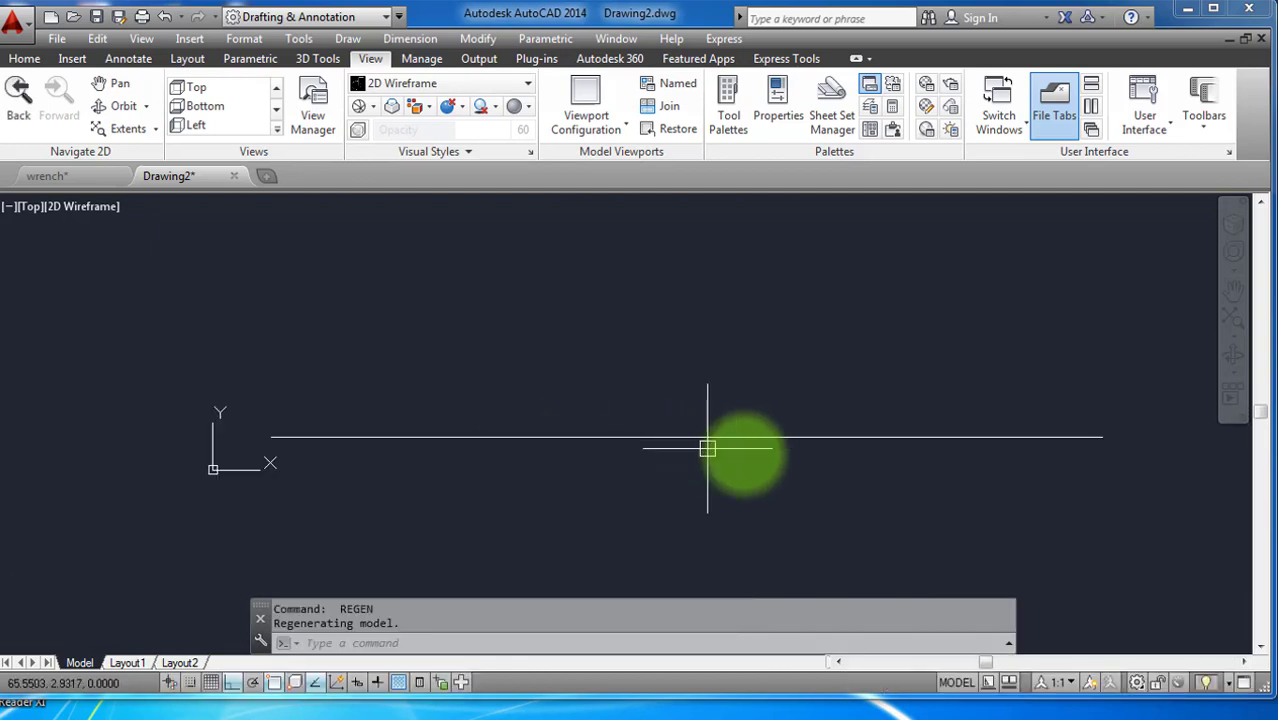
scroll(513, 448, up, 3)
scroll(605, 451, down, 4)
scroll(596, 456, up, 2)
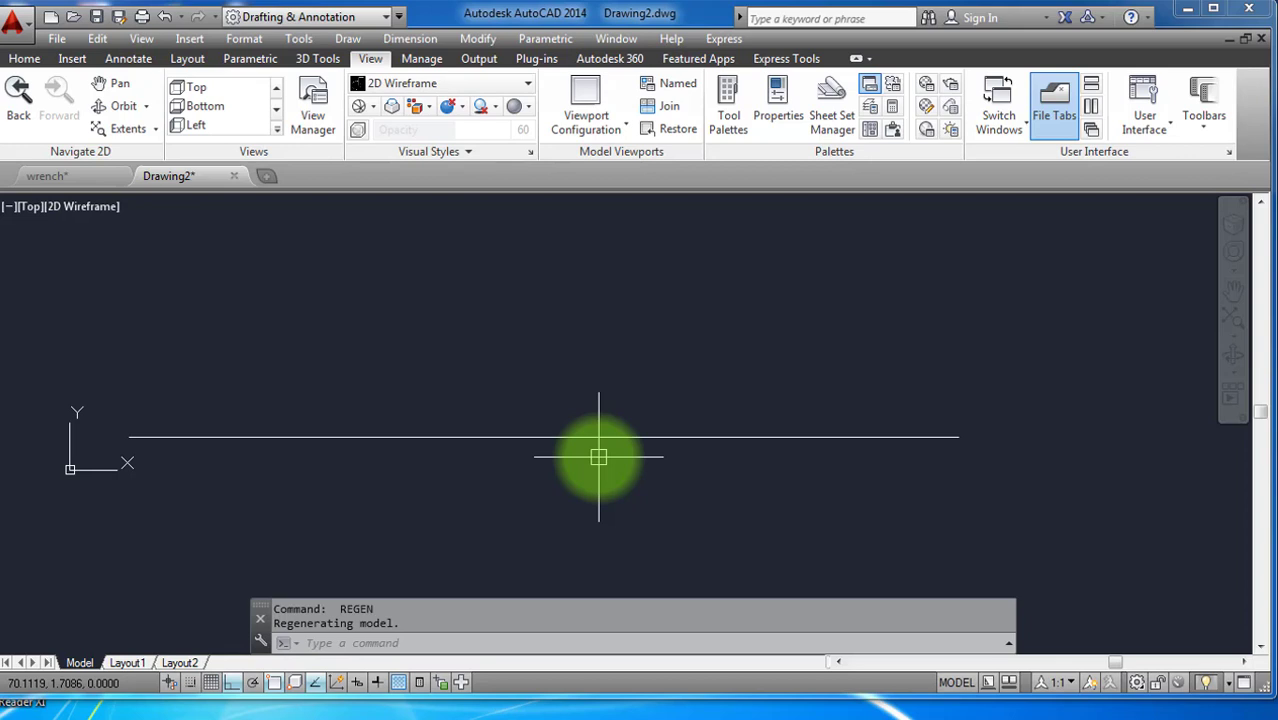
scroll(711, 507, down, 2)
scroll(555, 508, up, 2)
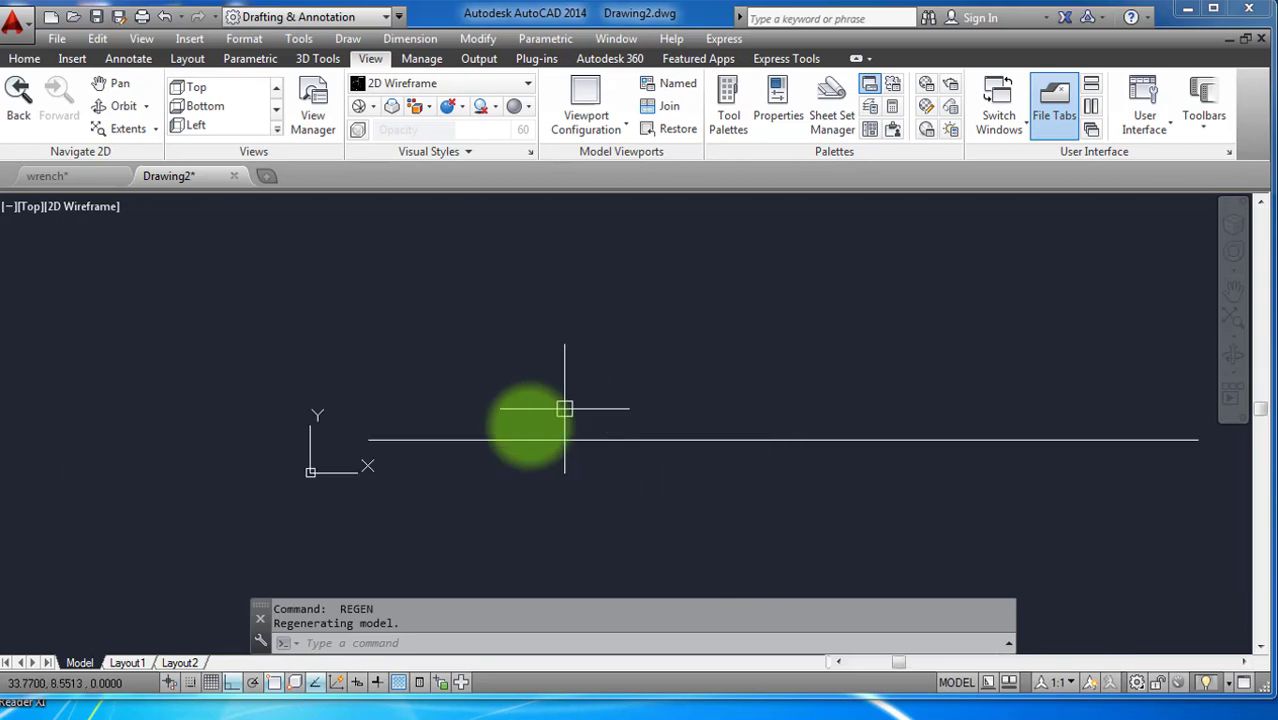
scroll(470, 458, down, 2)
scroll(585, 460, up, 2)
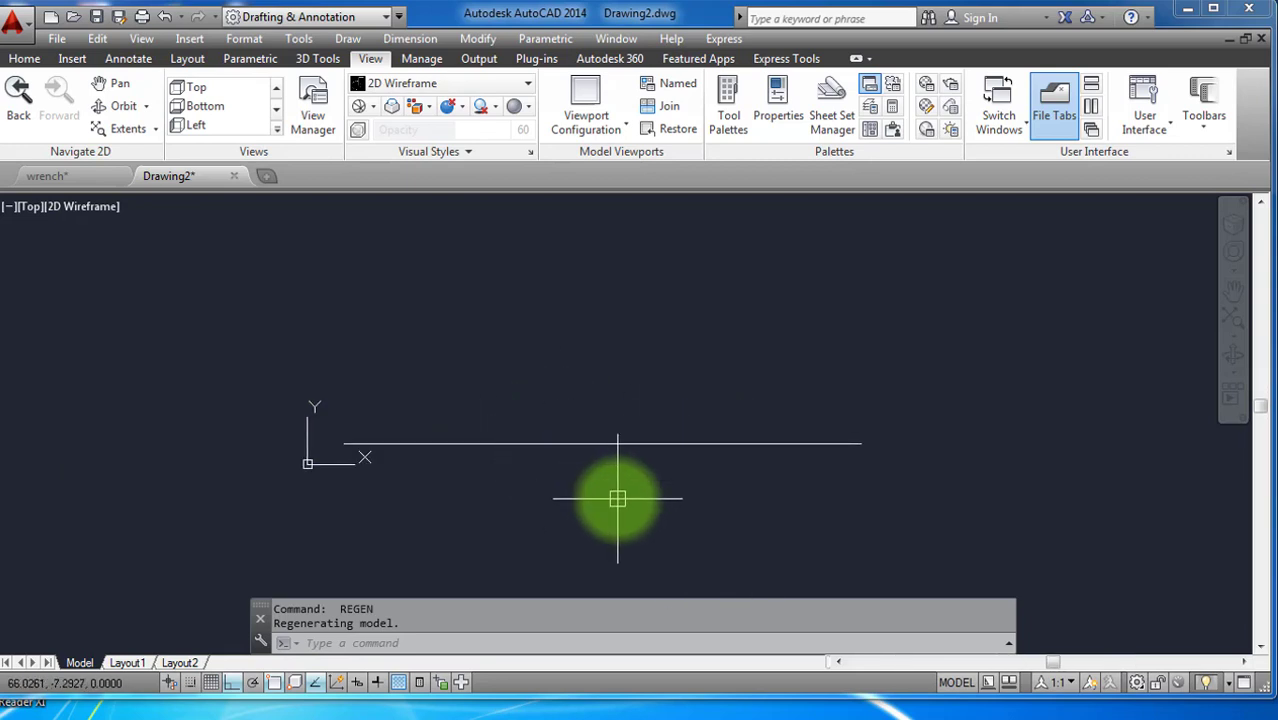
Offset the horizontal line by 5.5 units, once above and once below it.
text(o)
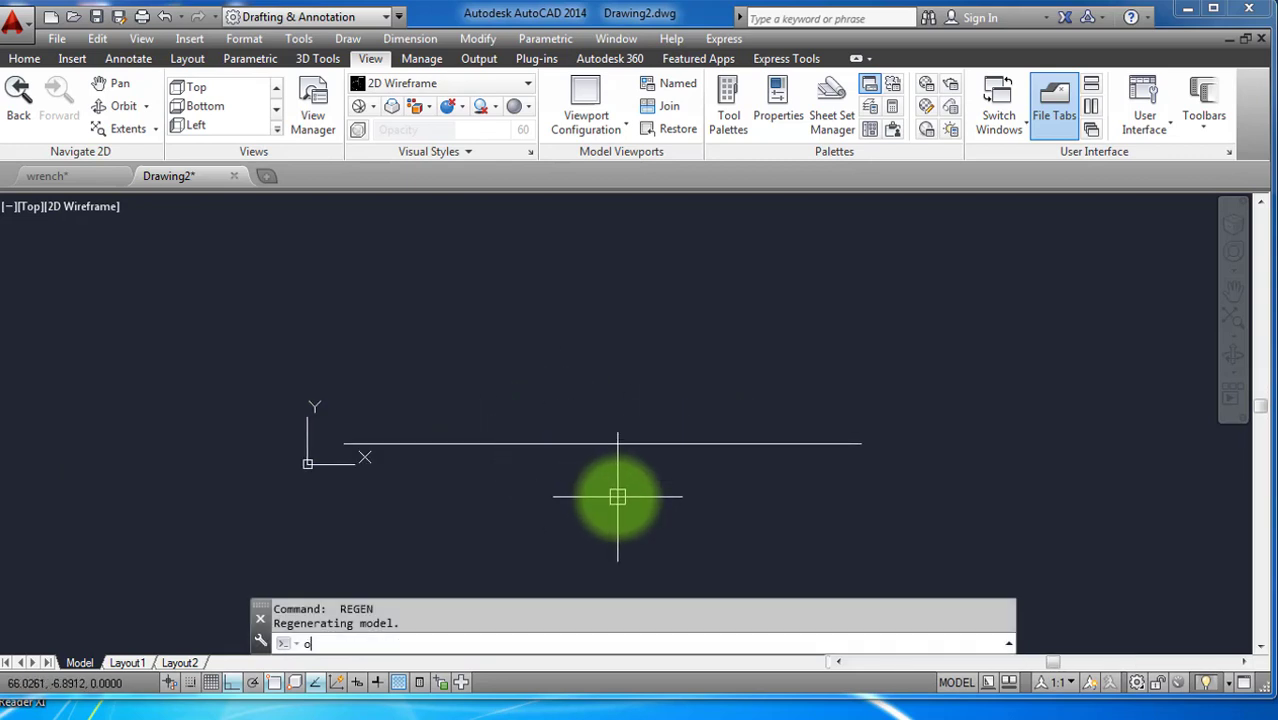
key(Return)
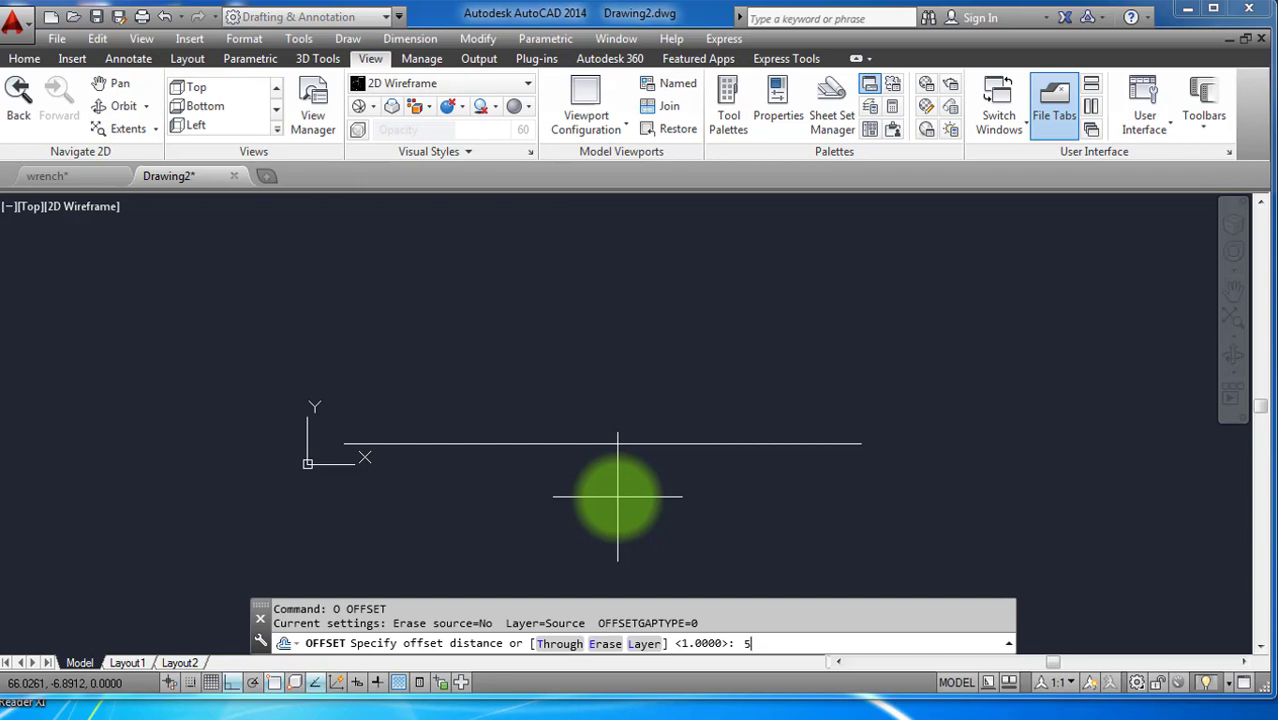
text(5.5)
key(Return)
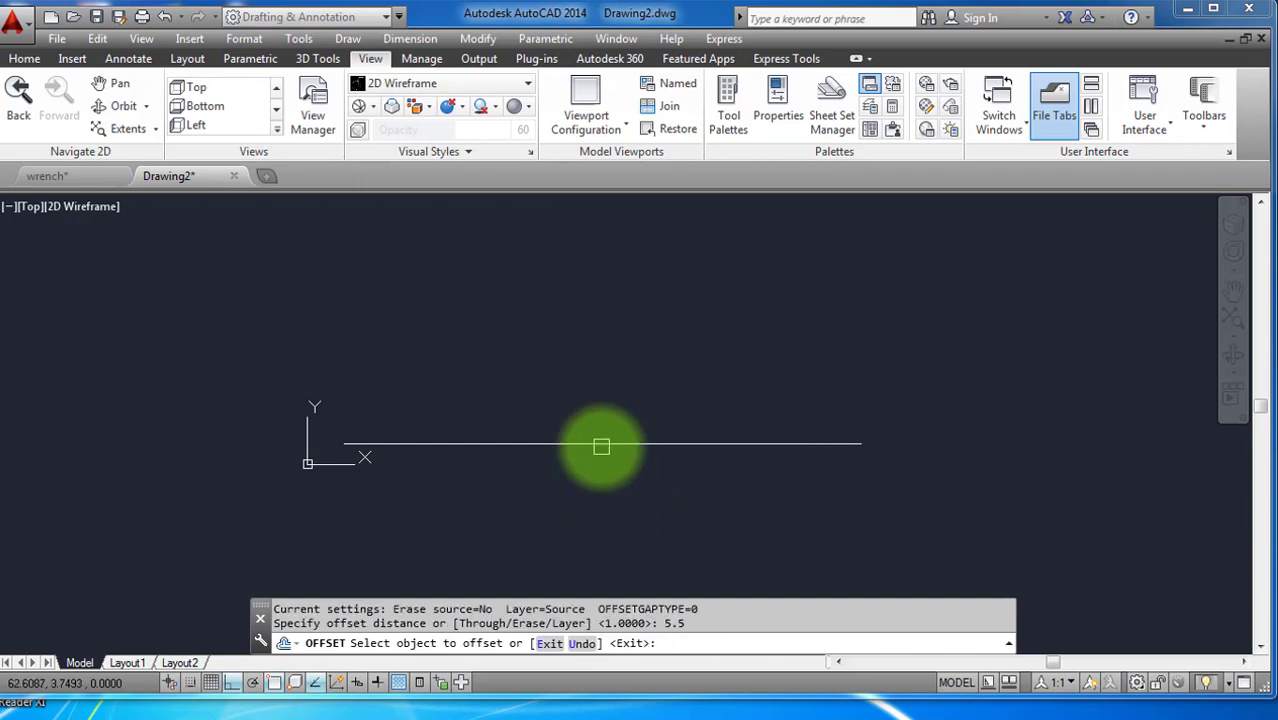
click(602, 443)
click(628, 343)
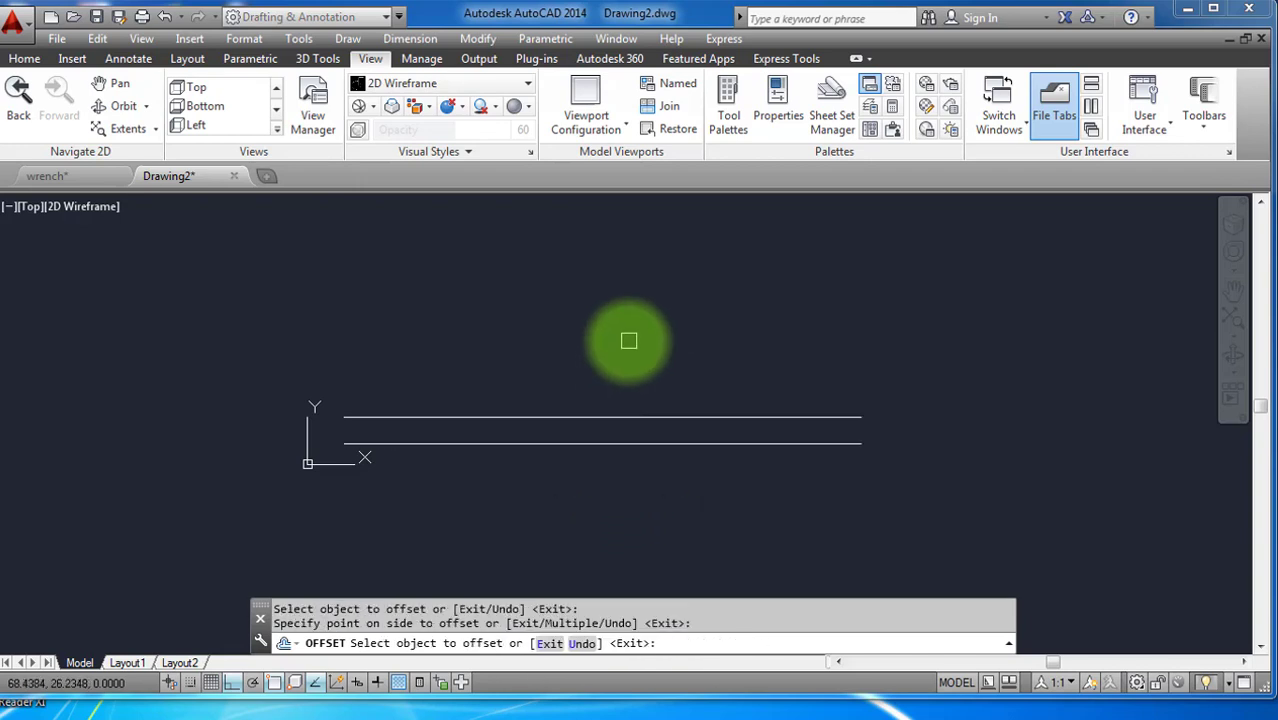
click(611, 444)
click(611, 507)
key(Return)
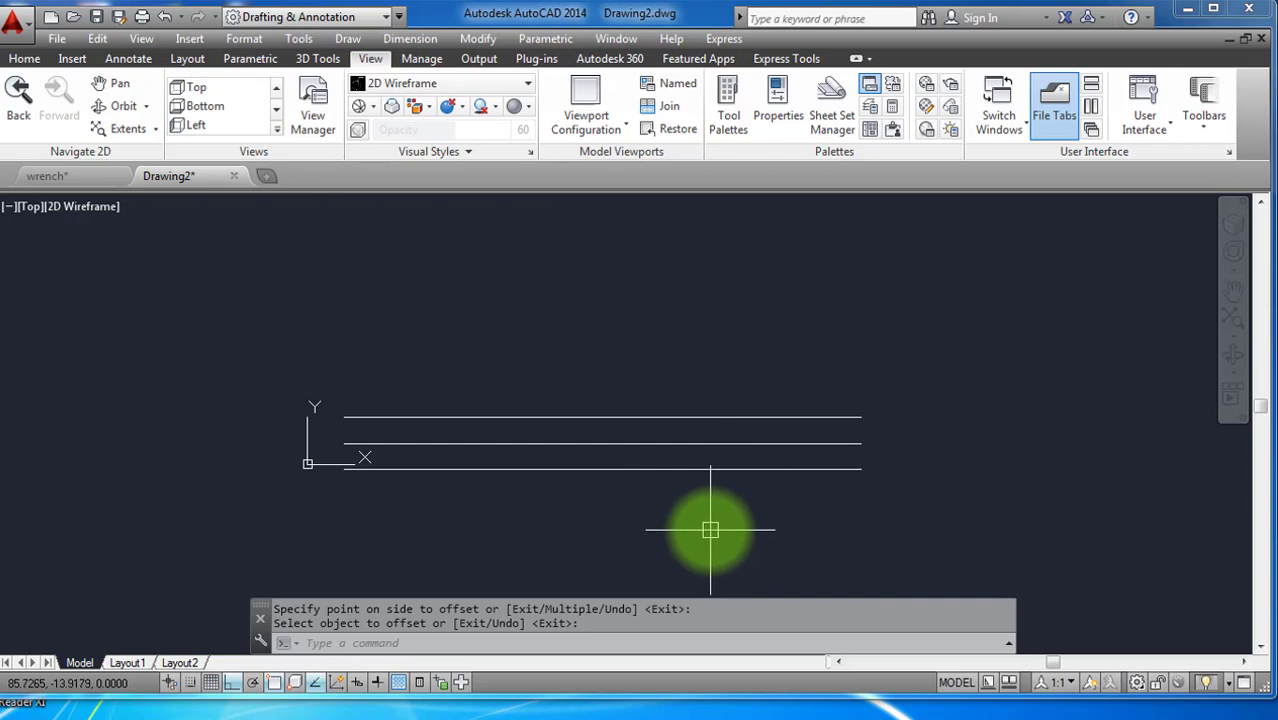
Draw two concentric circles with radii 16 and 13 centred on the left endpoint of the middle line.
text(c)
key(Return)
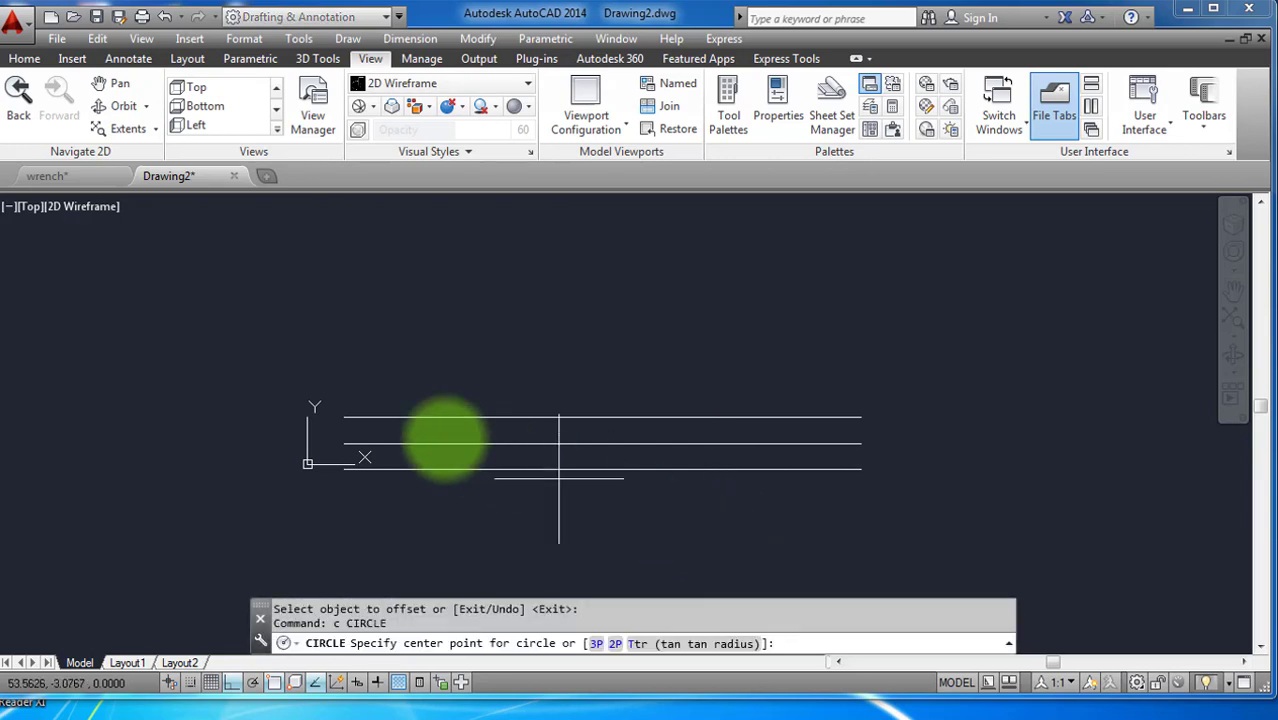
click(343, 443)
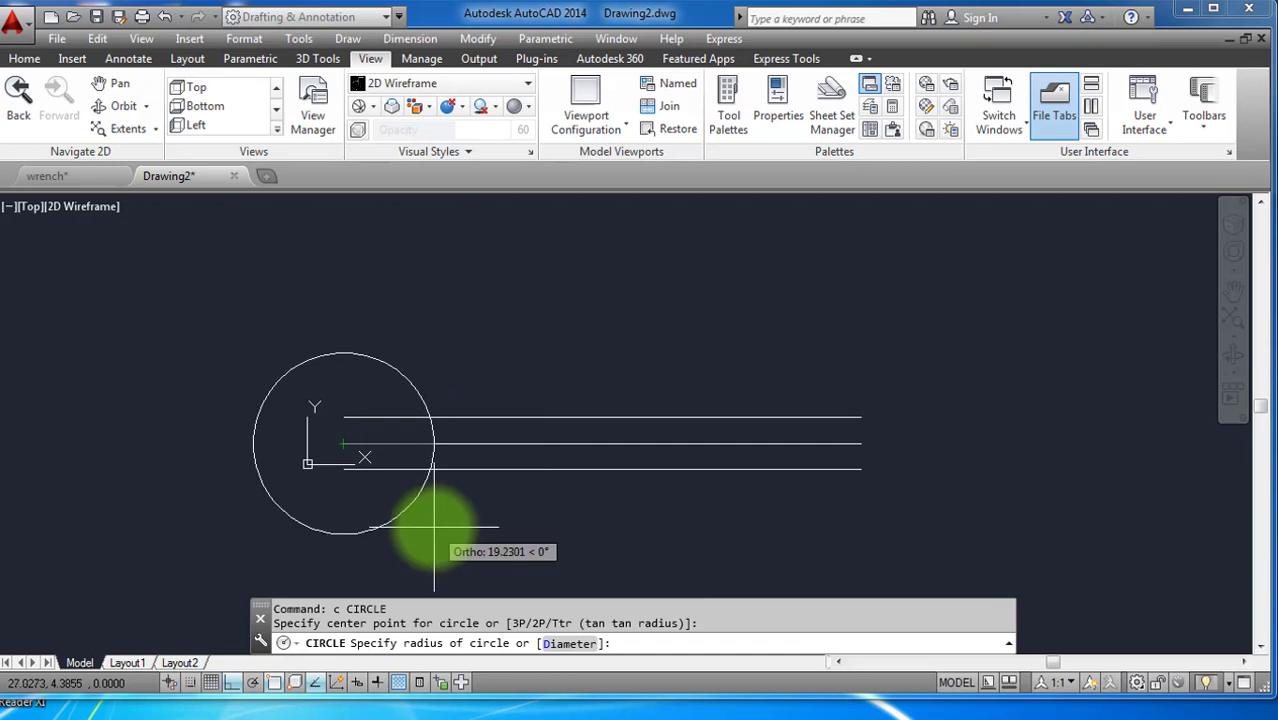
text(16)
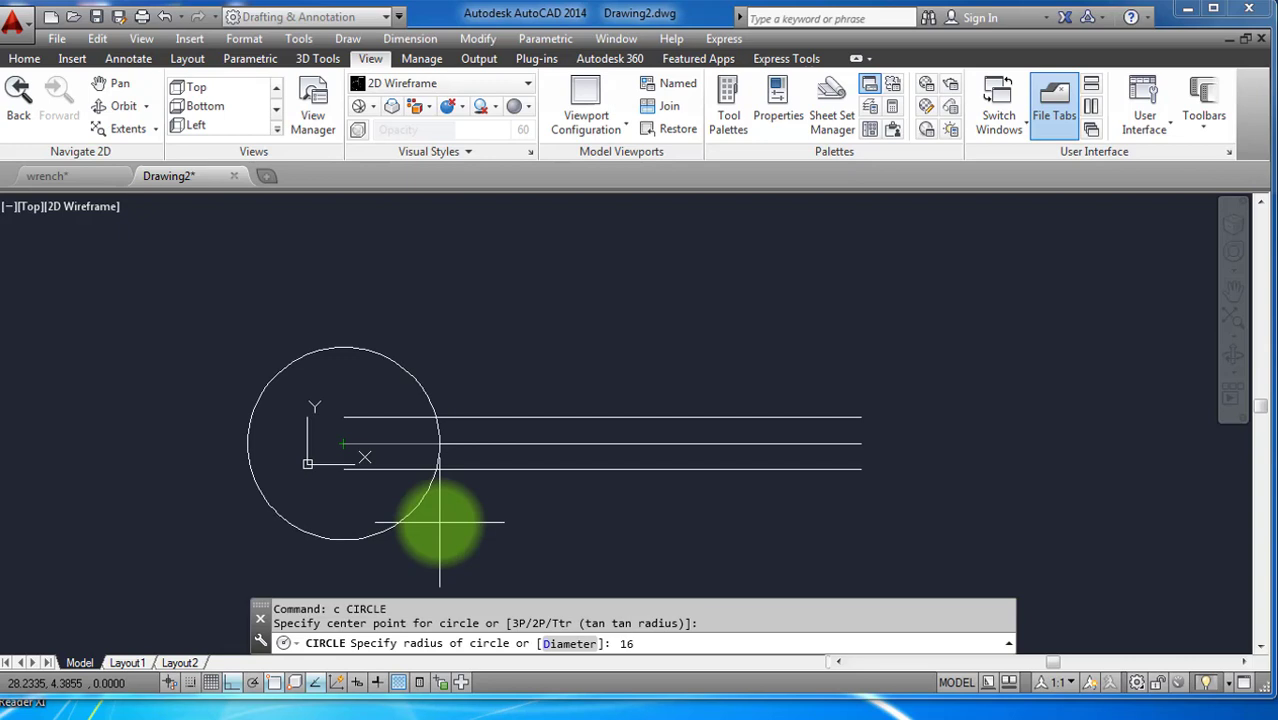
key(Return)
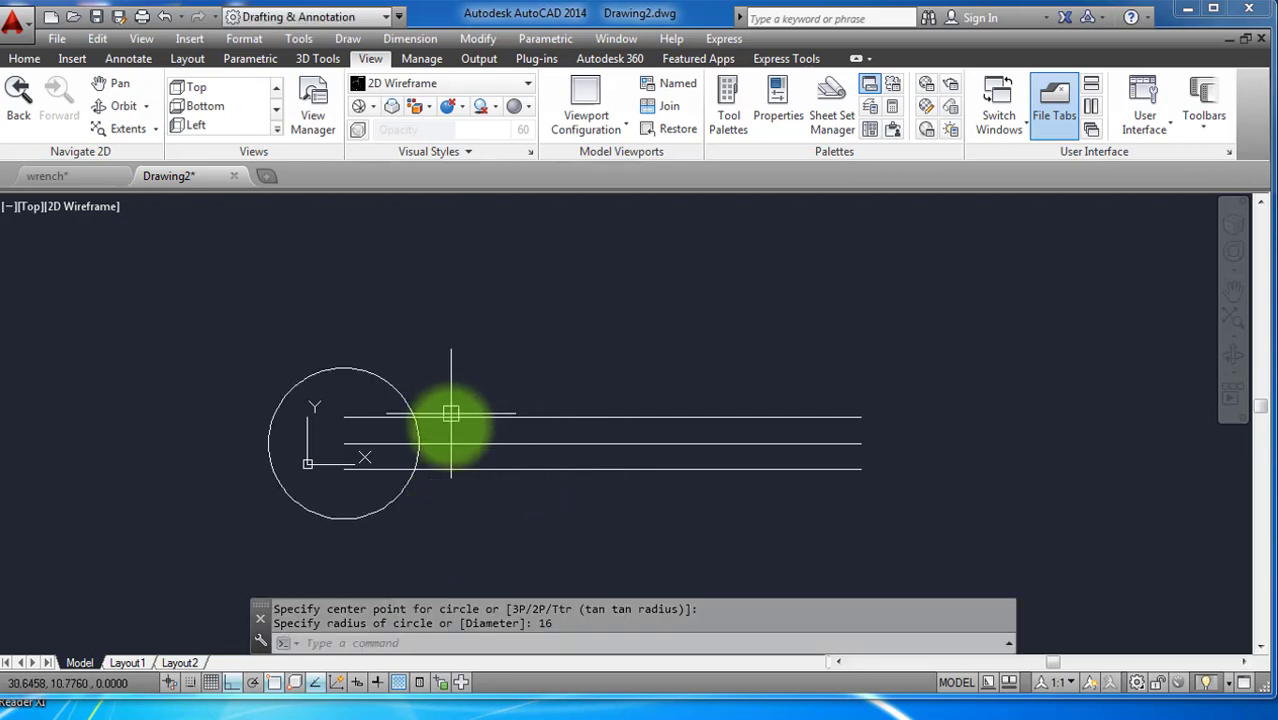
key(Return)
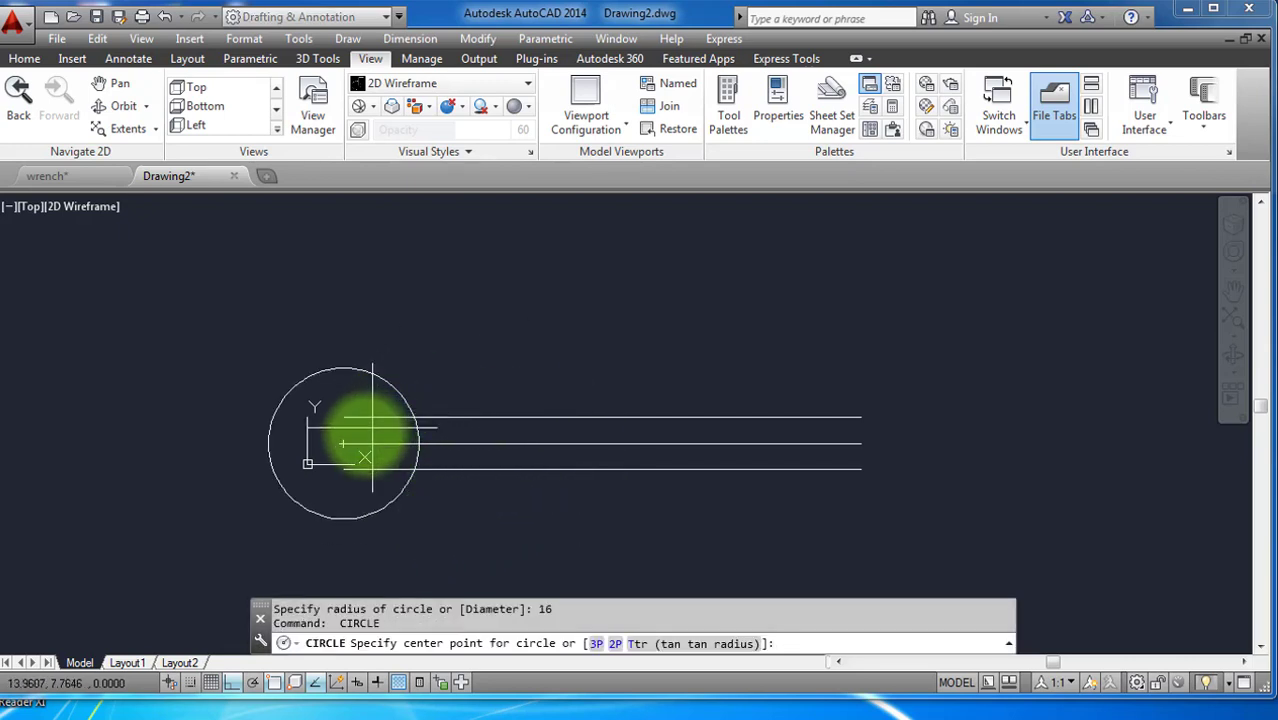
click(343, 443)
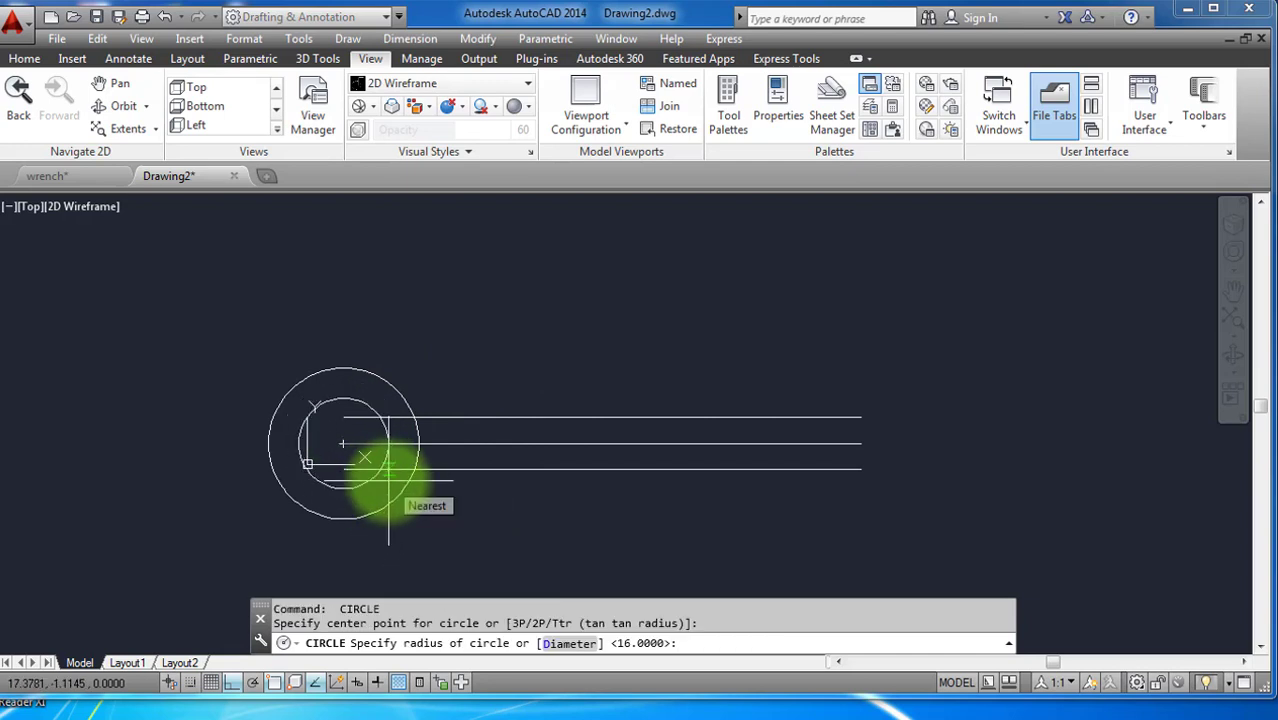
key(Return)
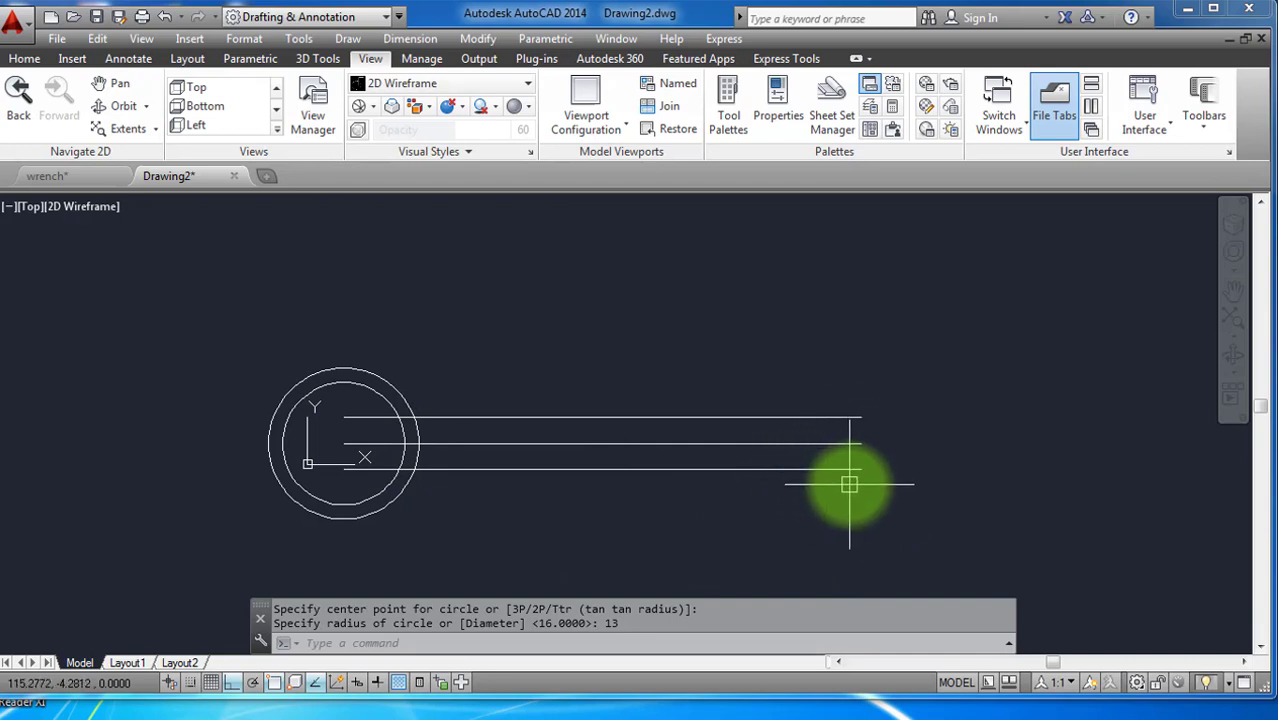
Draw two concentric circles with radii 15 and 9 centred on the right endpoint of the middle line.
text(c)
key(Return)
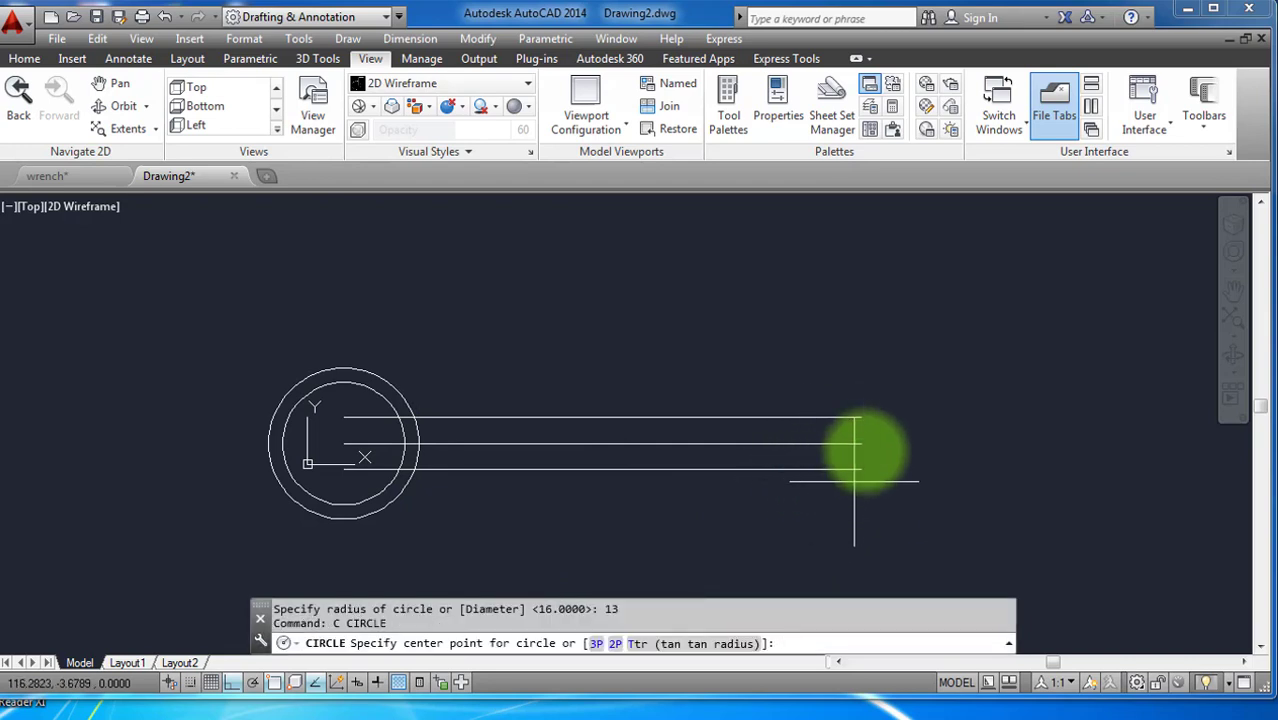
click(861, 443)
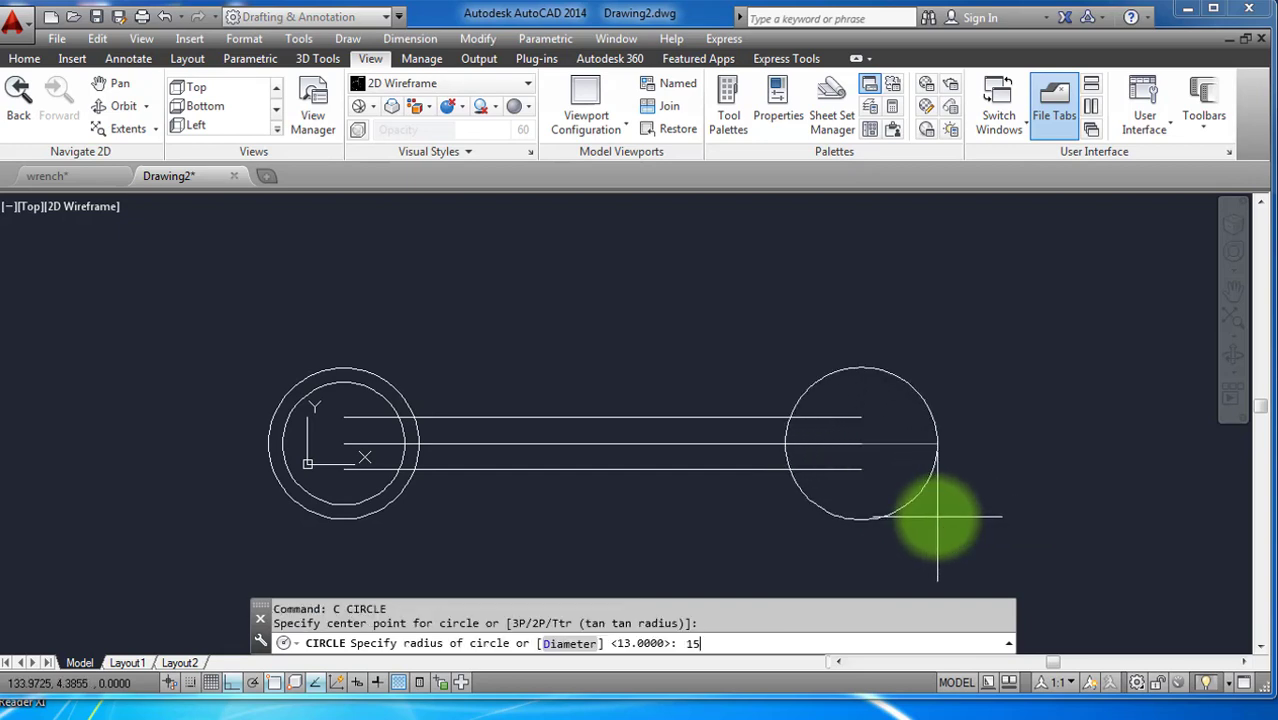
key(Return)
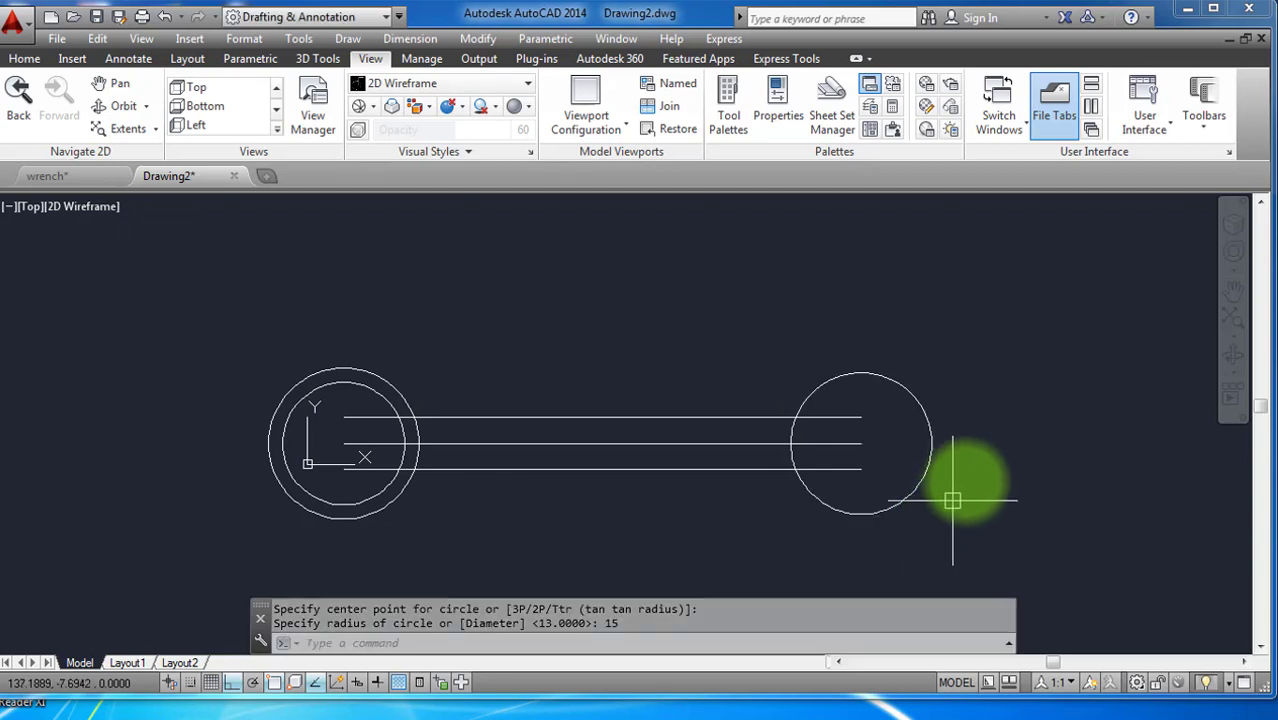
key(Return)
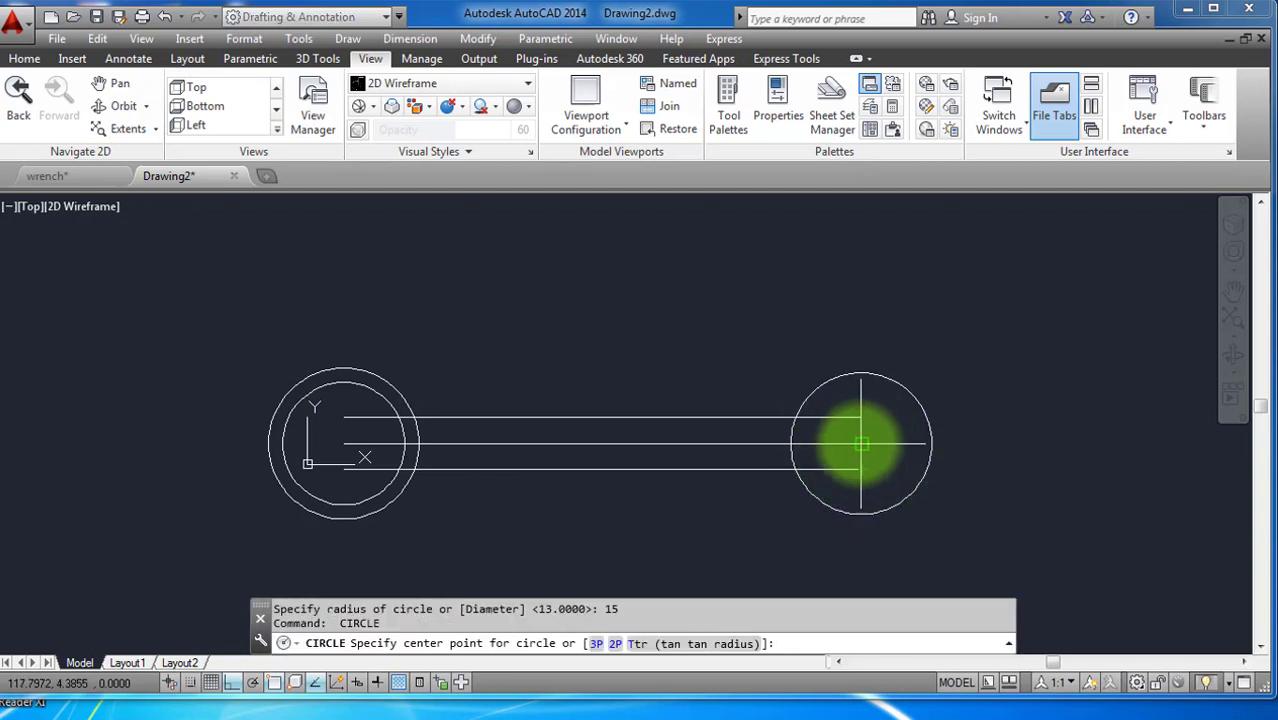
click(862, 443)
scroll(870, 485, up, 4)
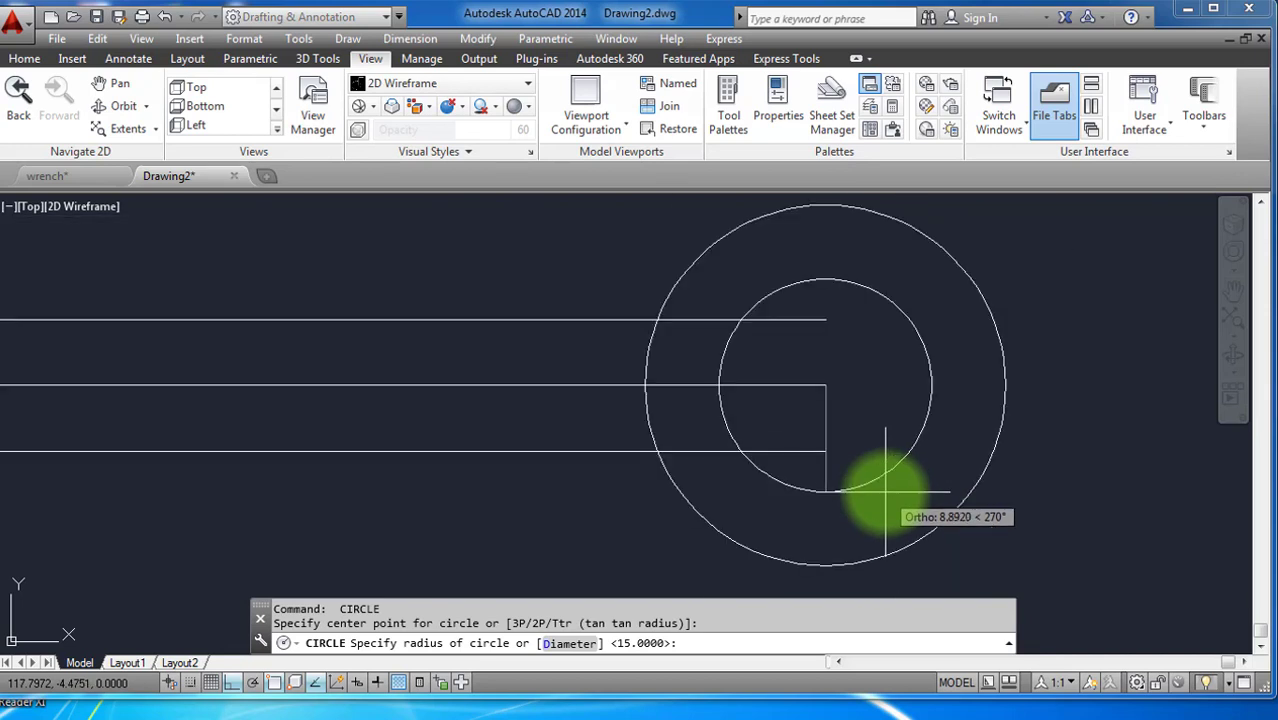
text(9)
key(Return)
scroll(960, 470, down, 5)
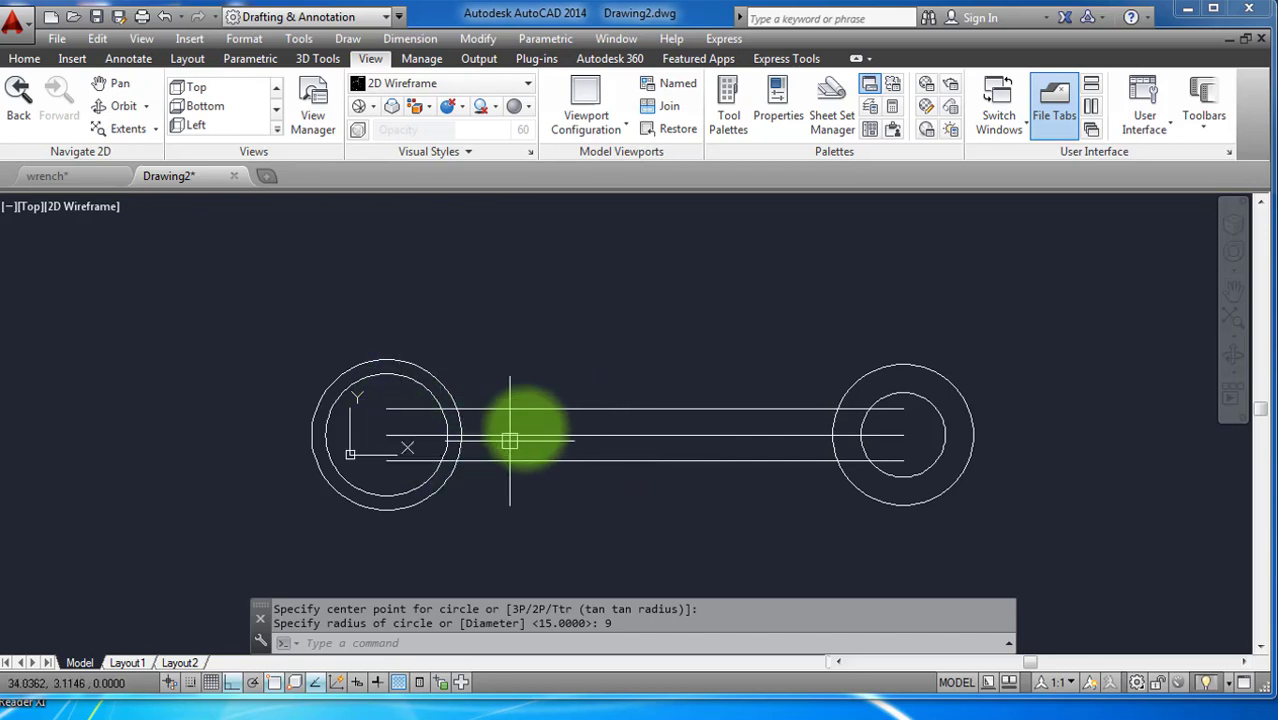
Move the inner circle at the left end 6 units horizontally to the left.
scroll(430, 430, up, 3)
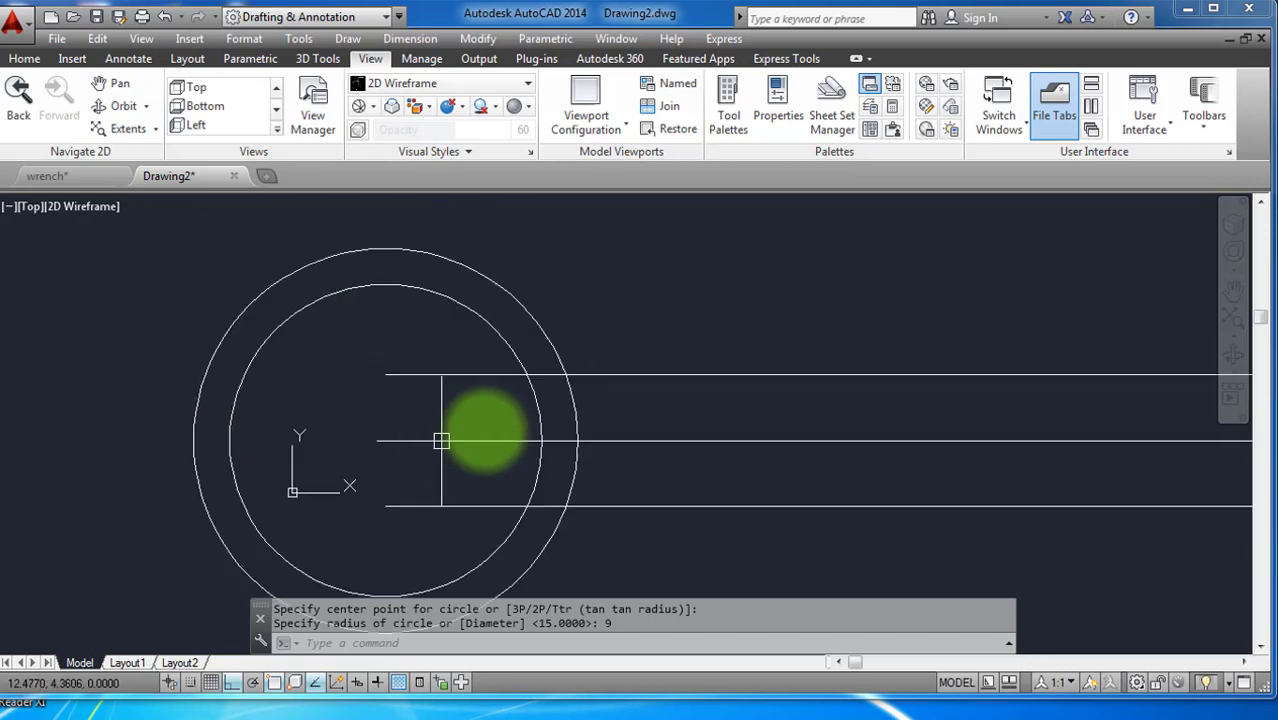
scroll(533, 355, down, 2)
click(508, 343)
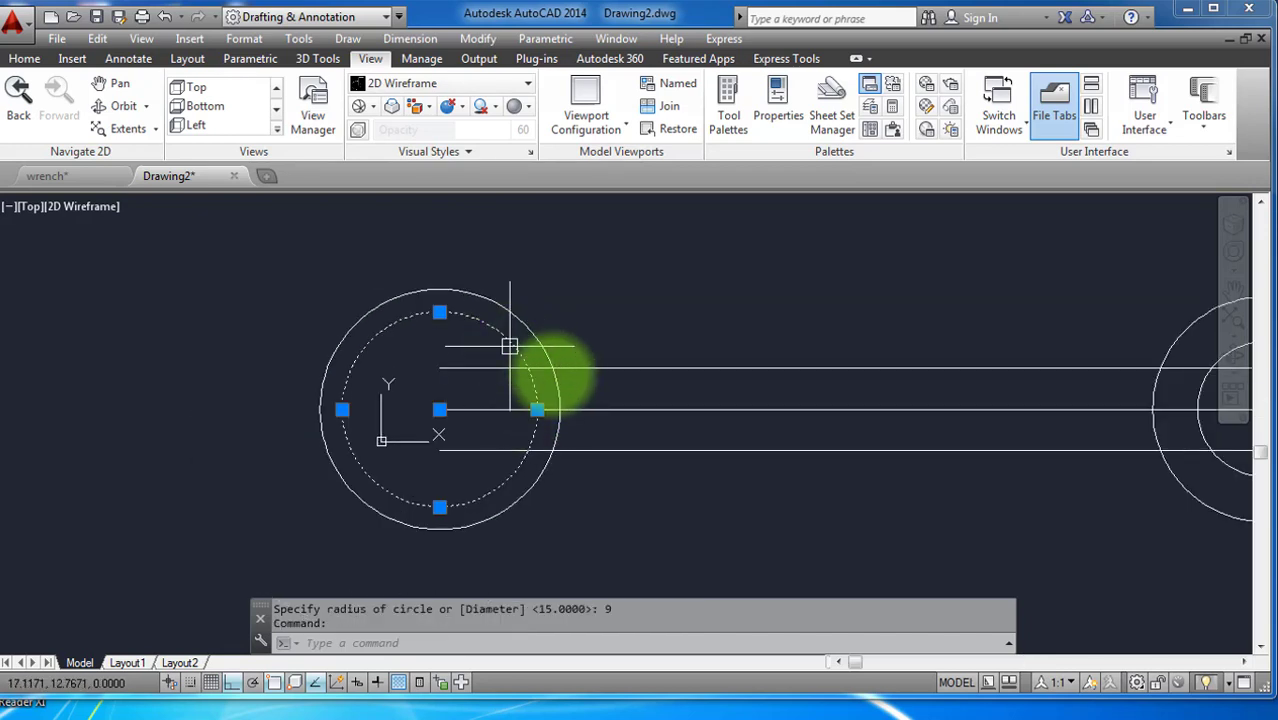
text(m)
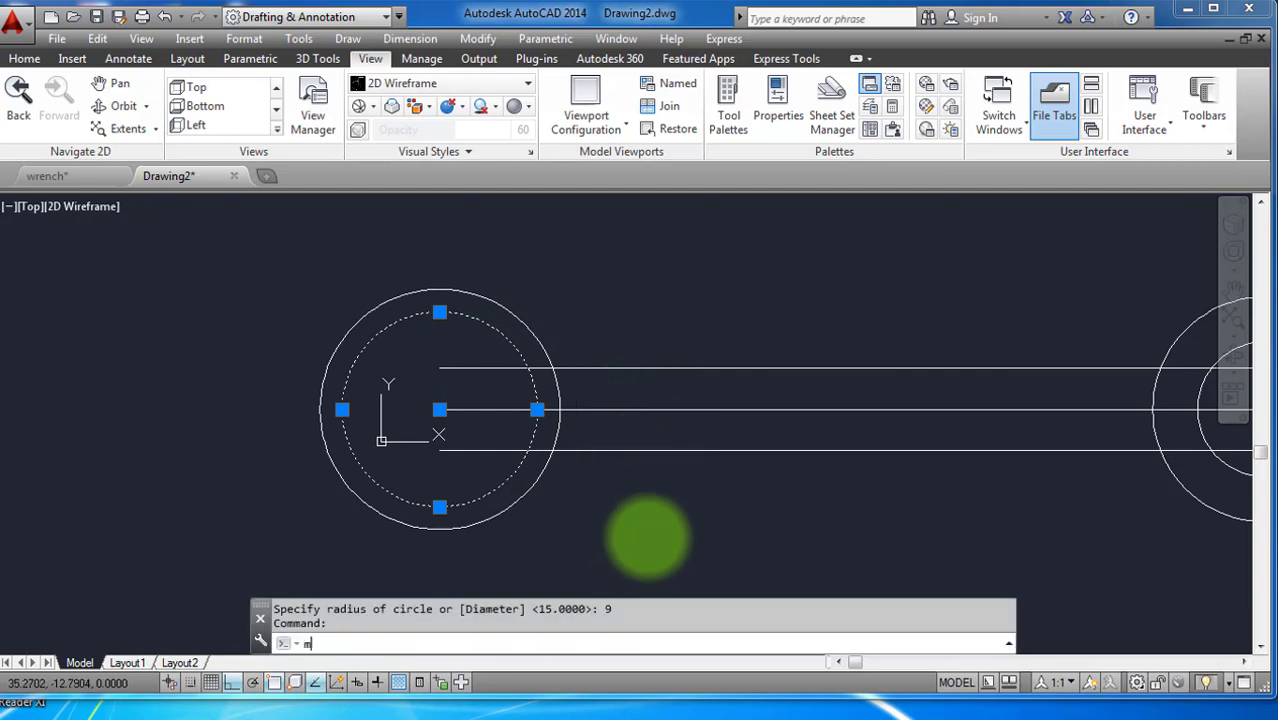
key(Return)
click(838, 517)
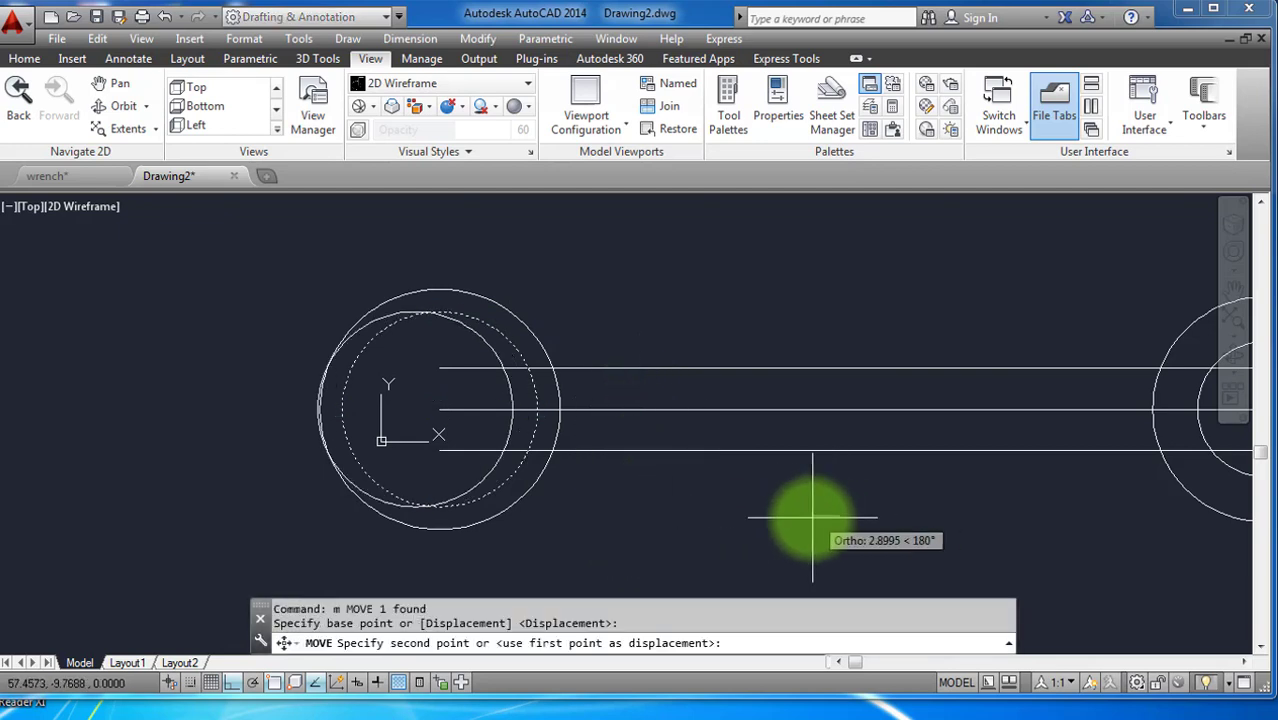
text(6)
key(Return)
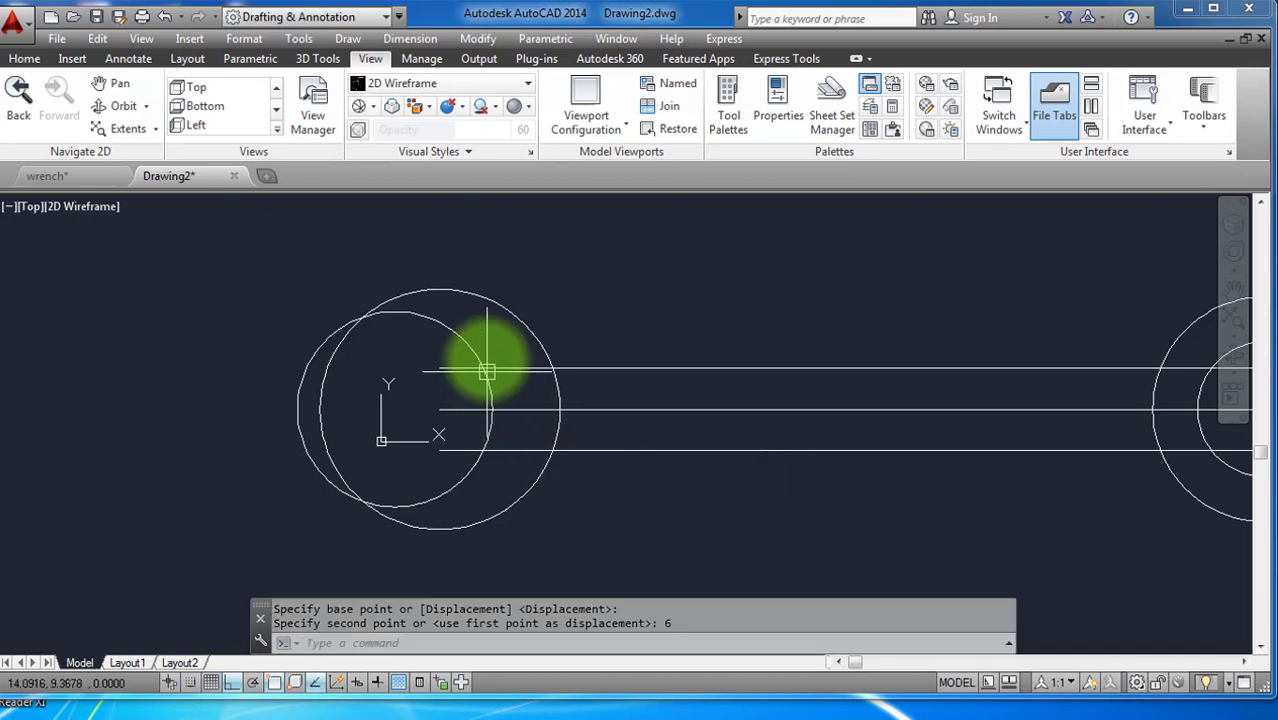
Move the smaller circle at the left end 2 units straight down.
scroll(480, 345, down, 2)
click(459, 340)
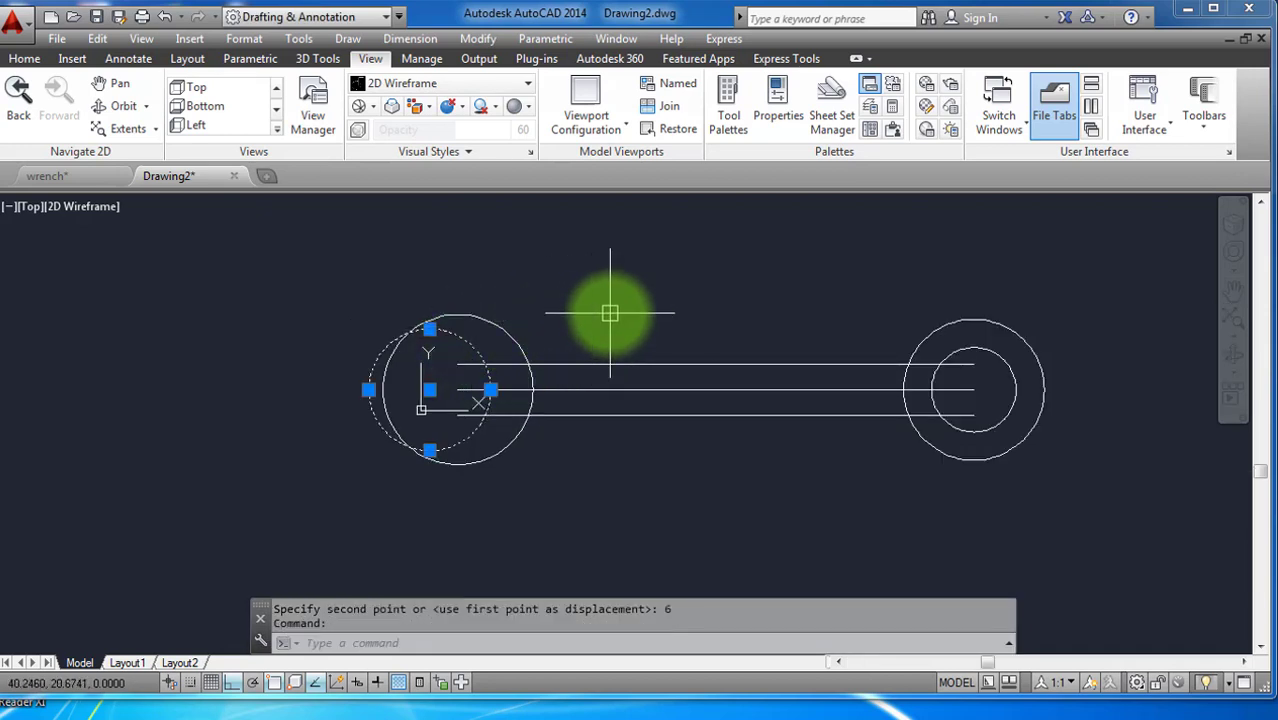
text(m)
key(Return)
click(627, 251)
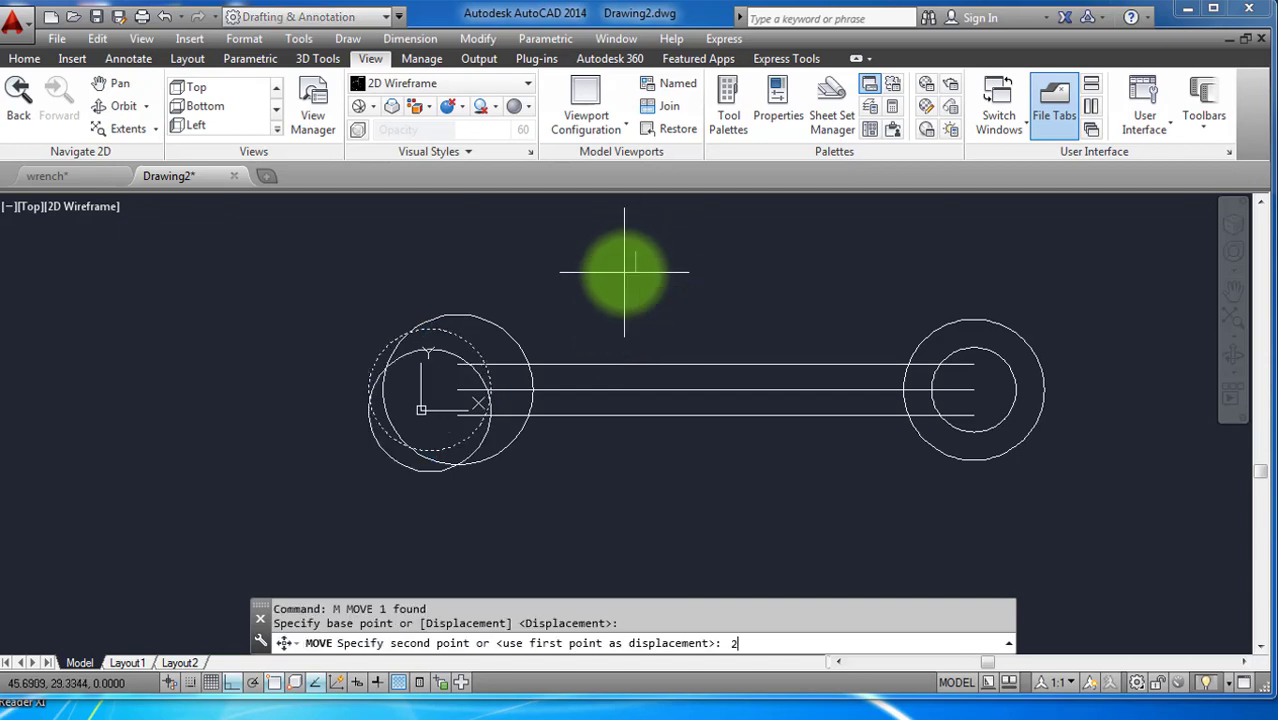
key(Return)
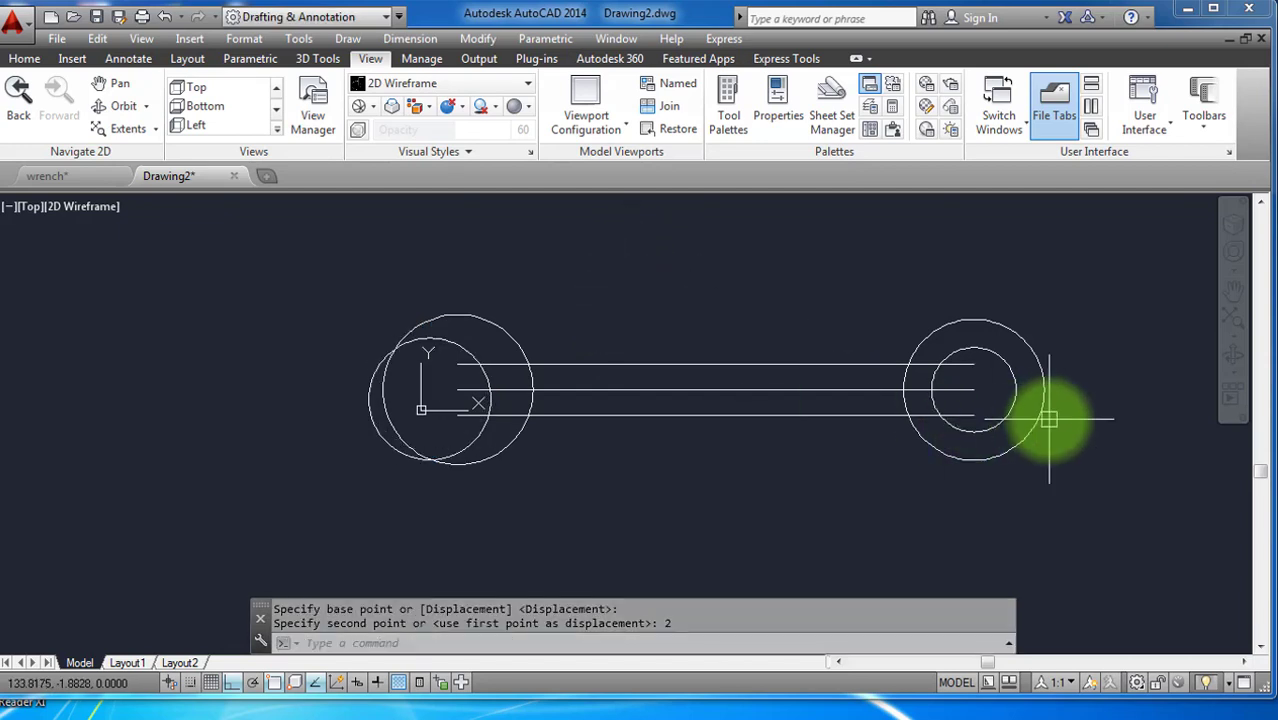
scroll(690, 370, down, 3)
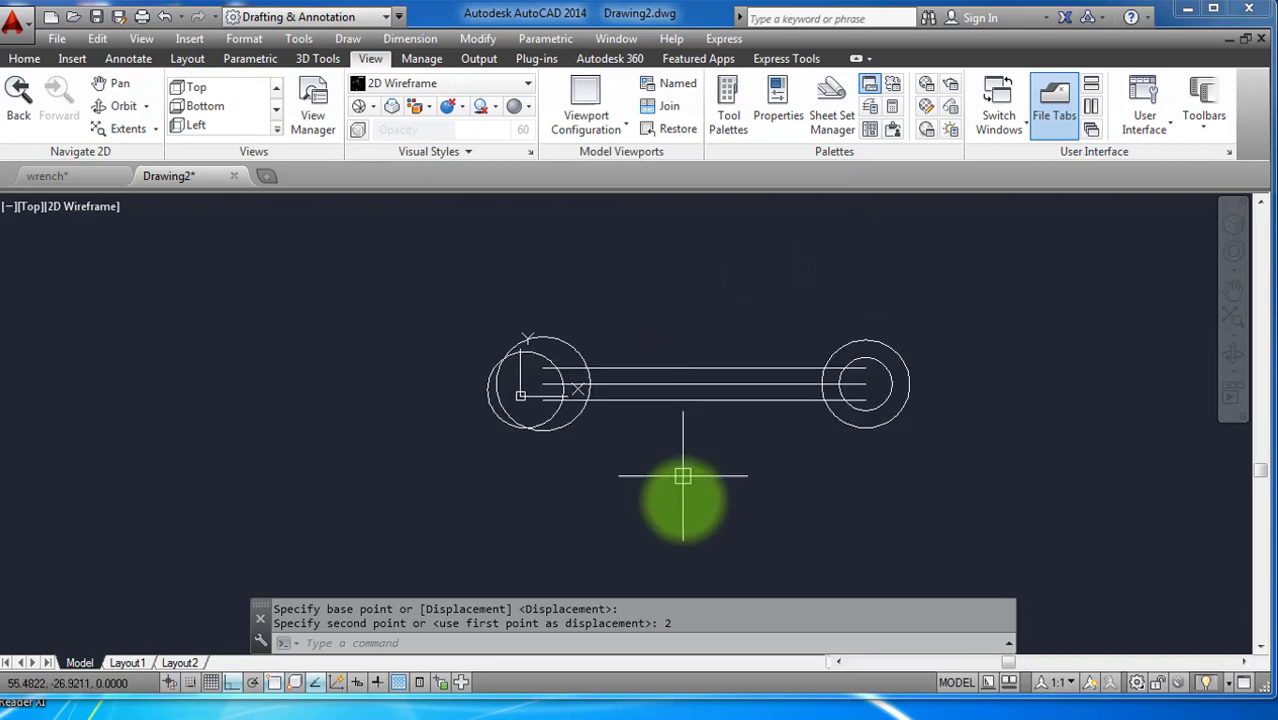
Draw a horizontal line about 24 units long above the handle, just right of the left head.
scroll(634, 326, up, 2)
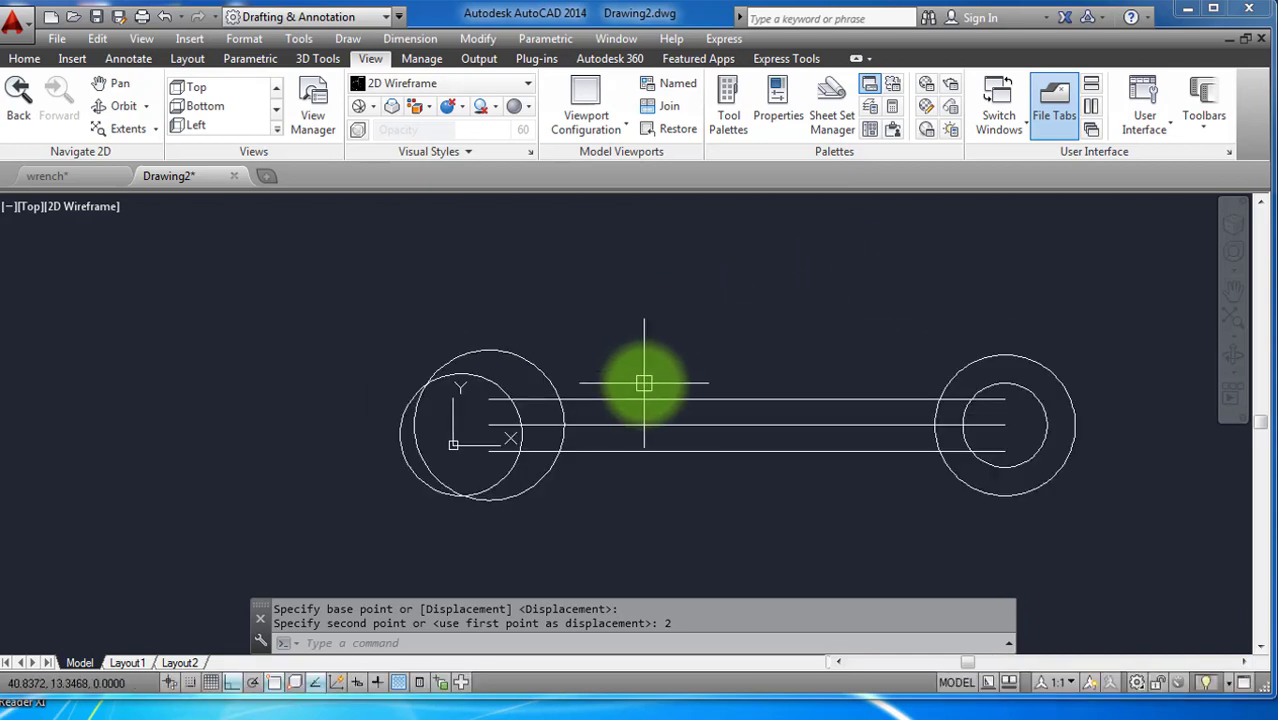
text(l)
key(Return)
click(599, 326)
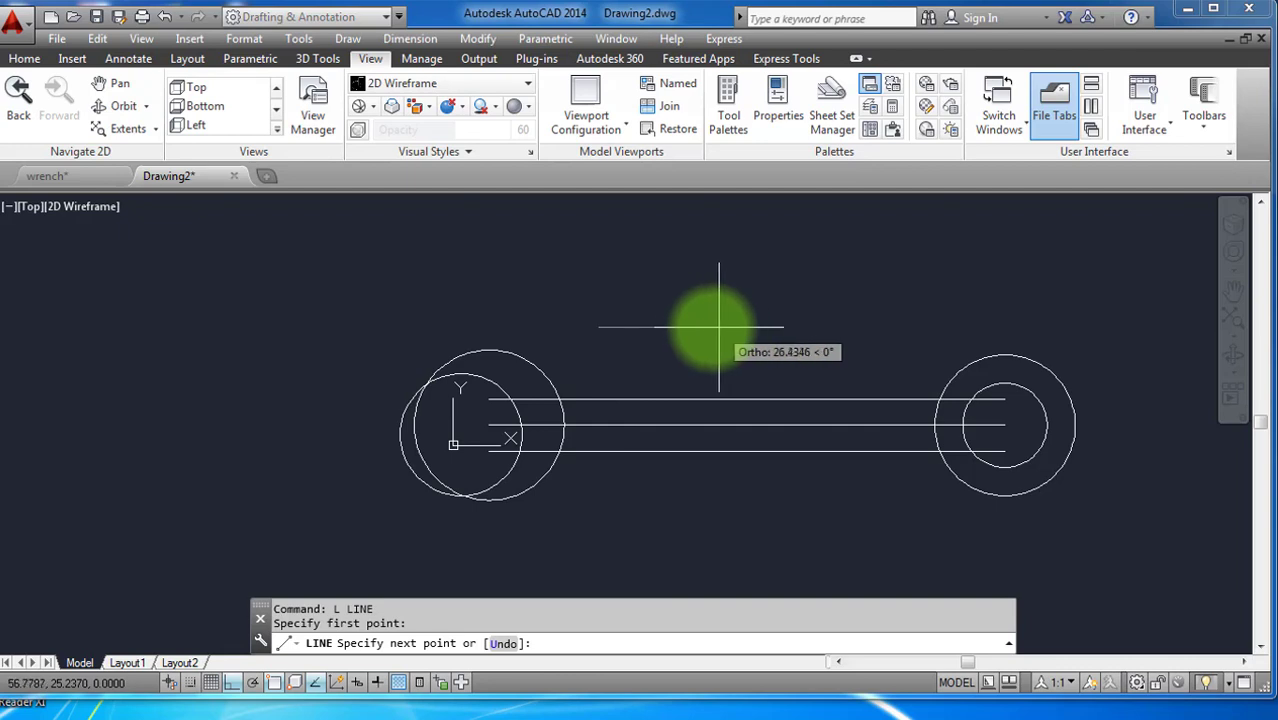
click(710, 326)
key(Return)
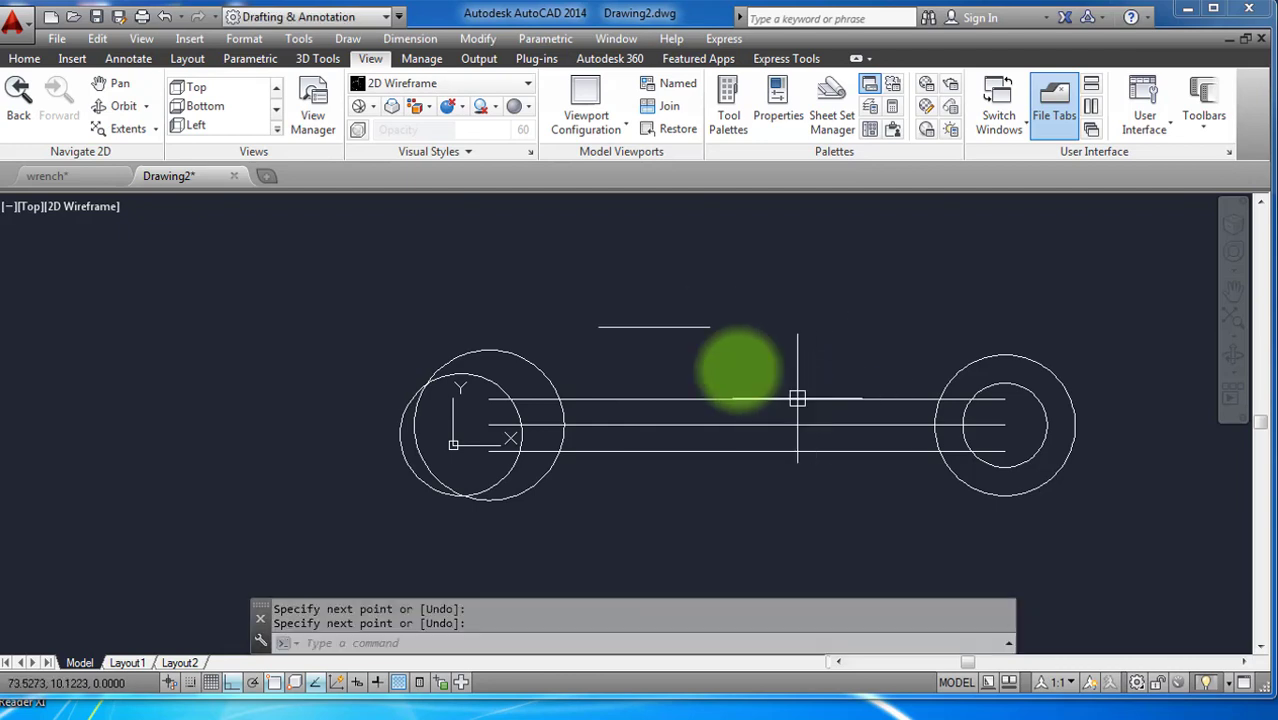
Offset the short horizontal line above the handle 17 units upward.
text(o)
key(Return)
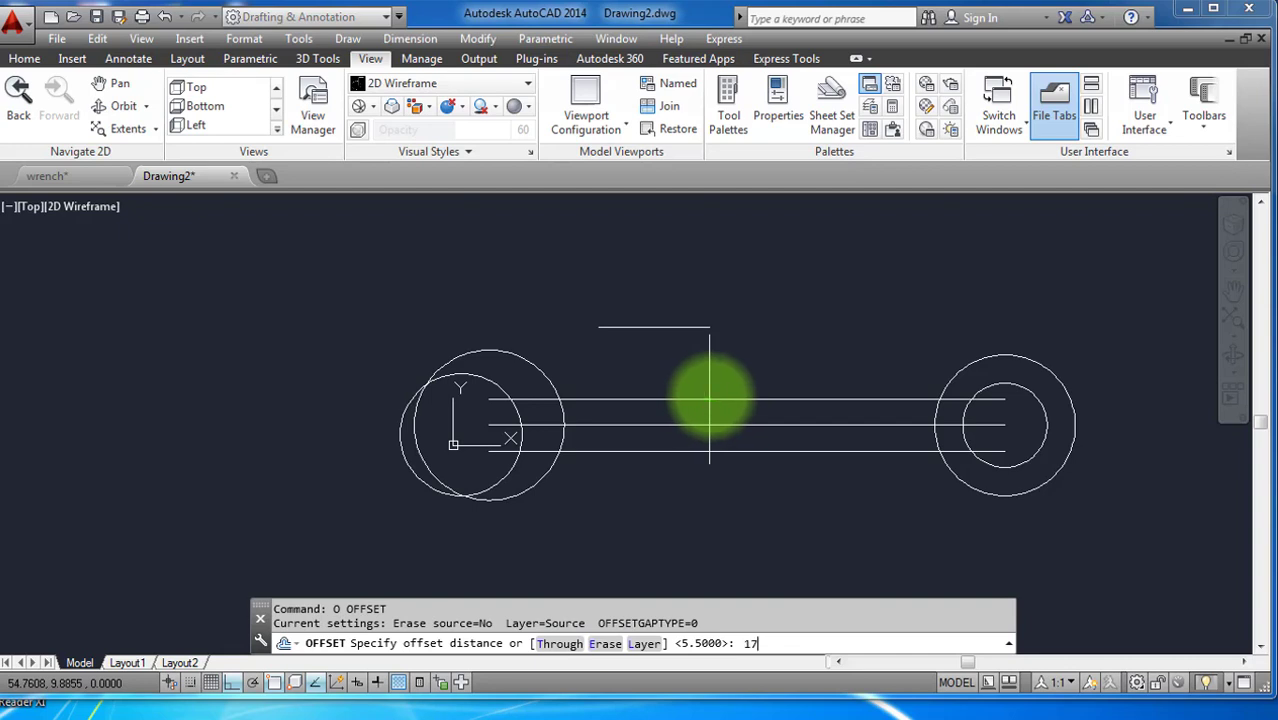
text(17)
key(Return)
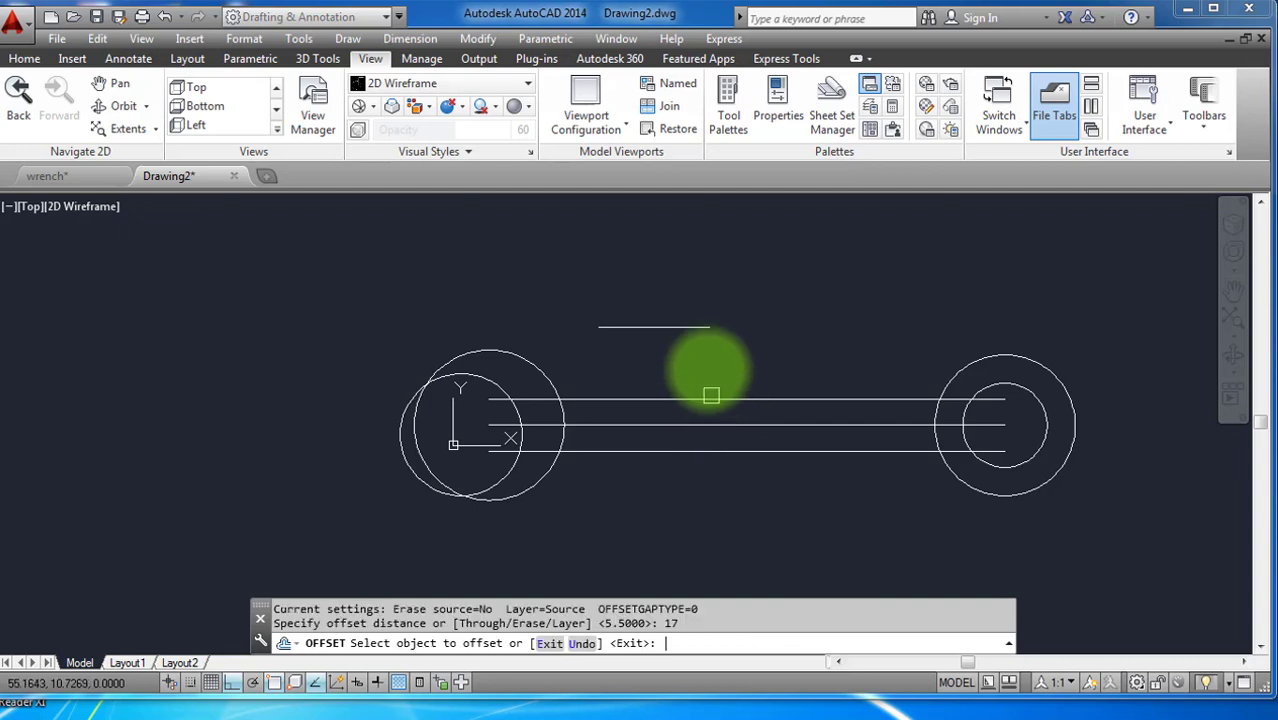
click(676, 326)
click(677, 286)
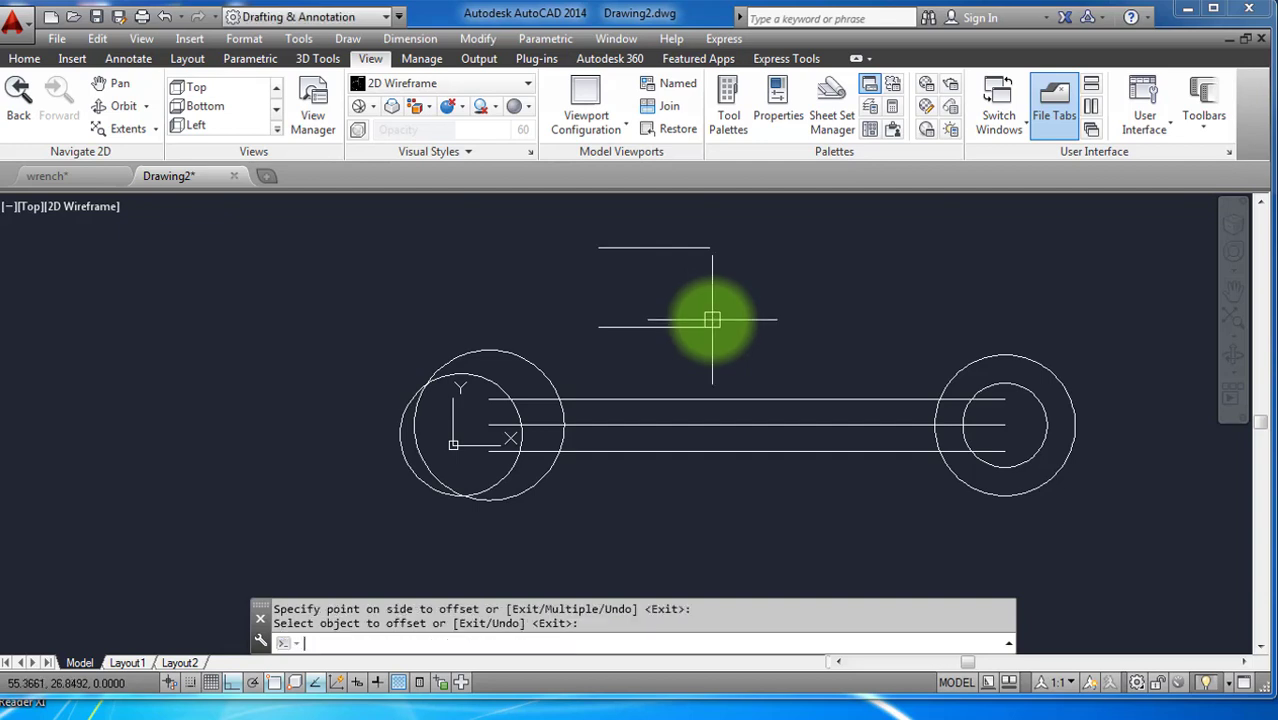
key(Return)
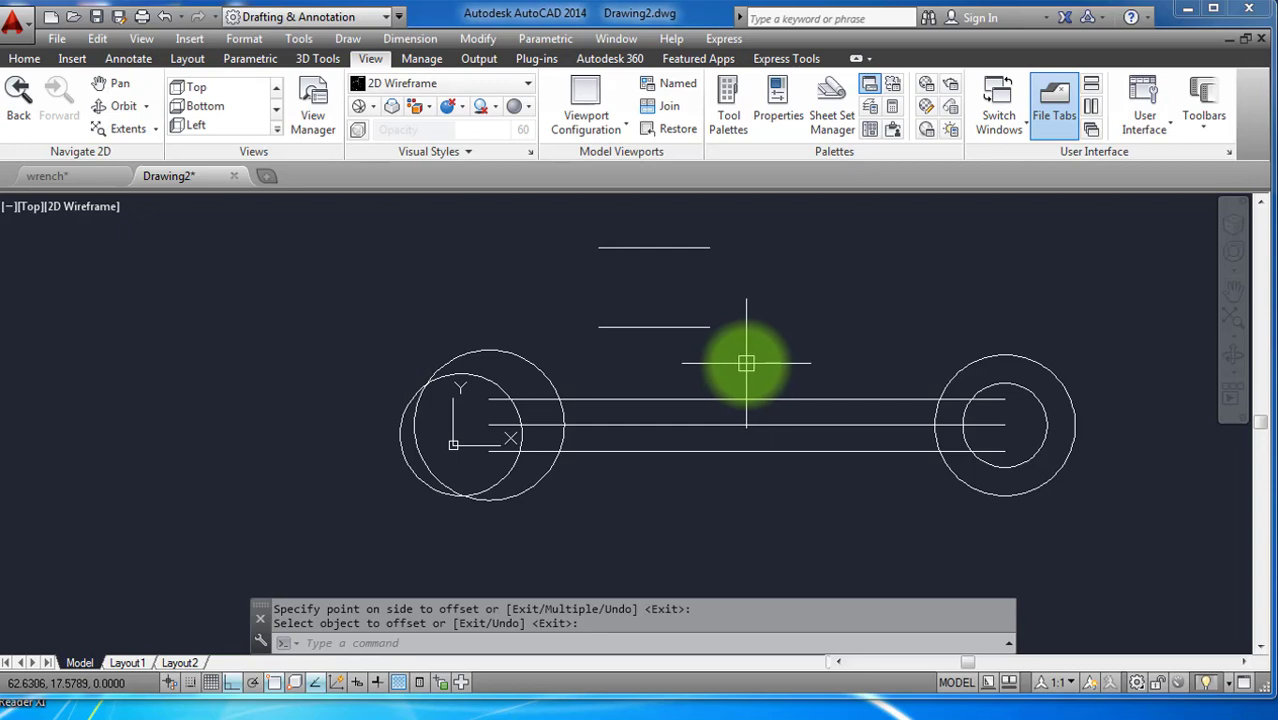
Join the right ends of the two short parallel lines with a vertical line.
text(l)
key(Return)
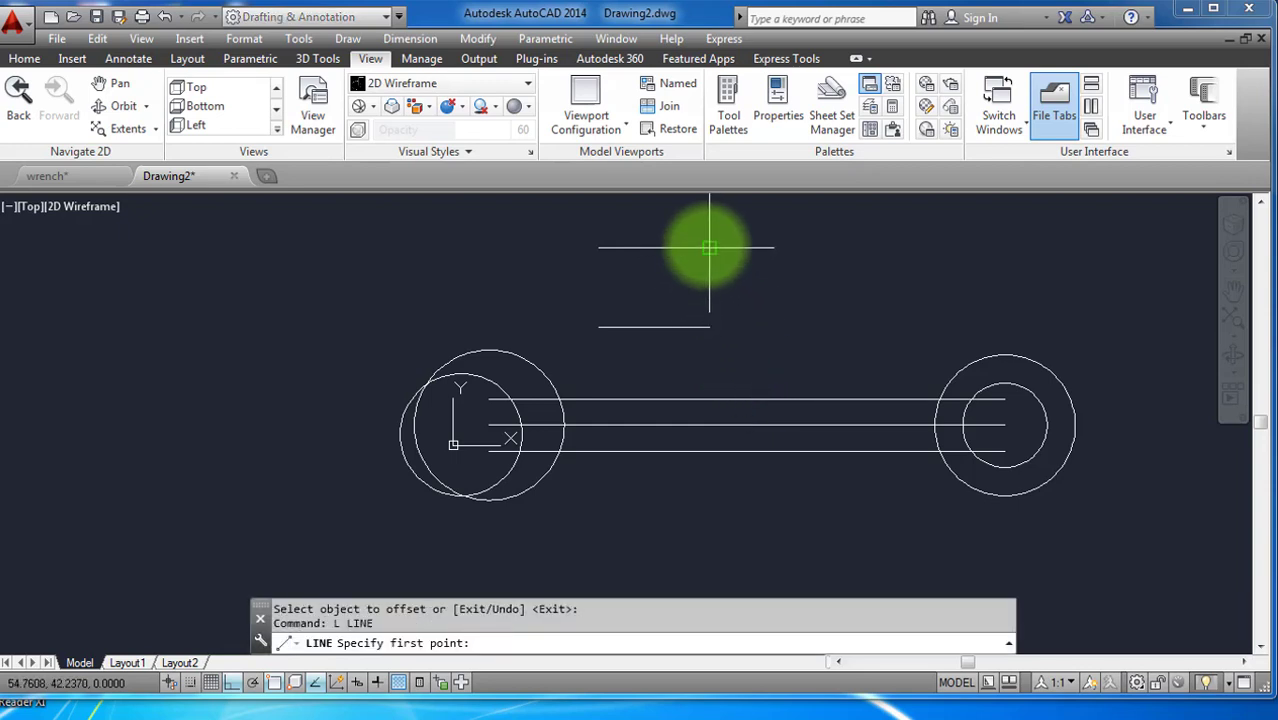
click(707, 250)
click(710, 398)
click(709, 327)
key(Return)
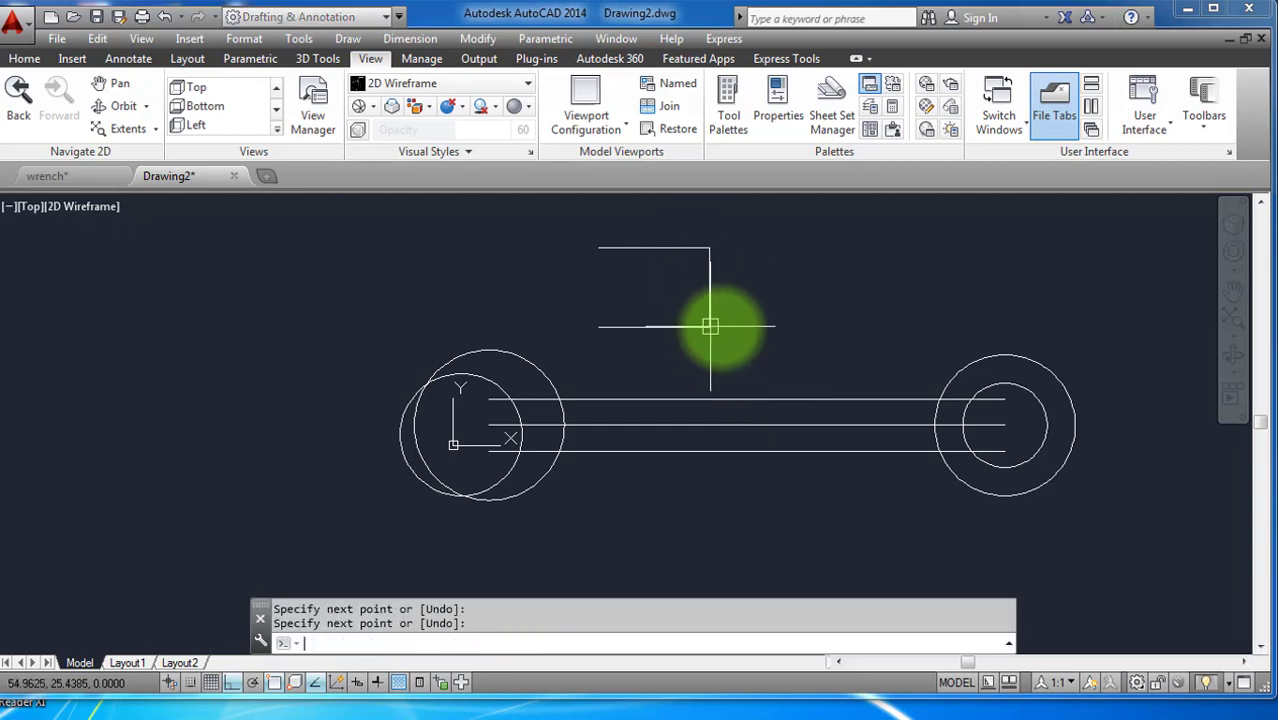
Rotate the three-line jaw outline 17 degrees about its lower-right corner.
scroll(745, 410, down, 2)
scroll(733, 370, up, 2)
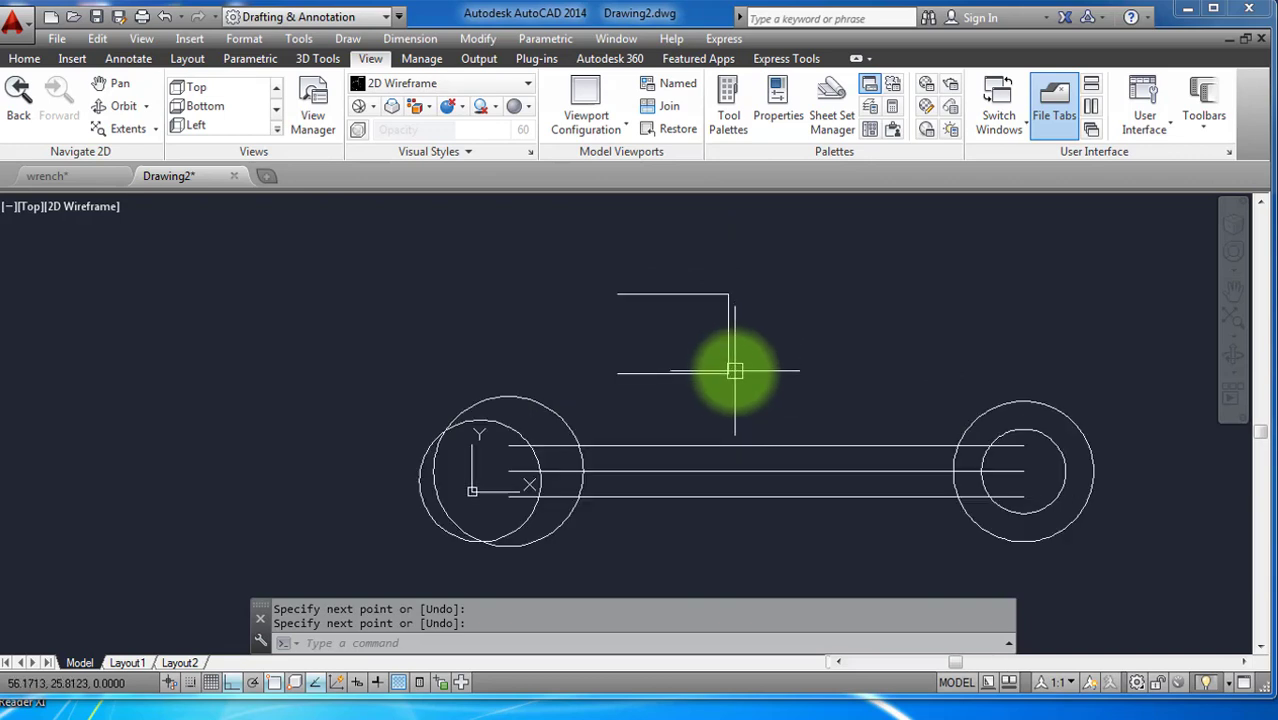
text(ro)
key(Return)
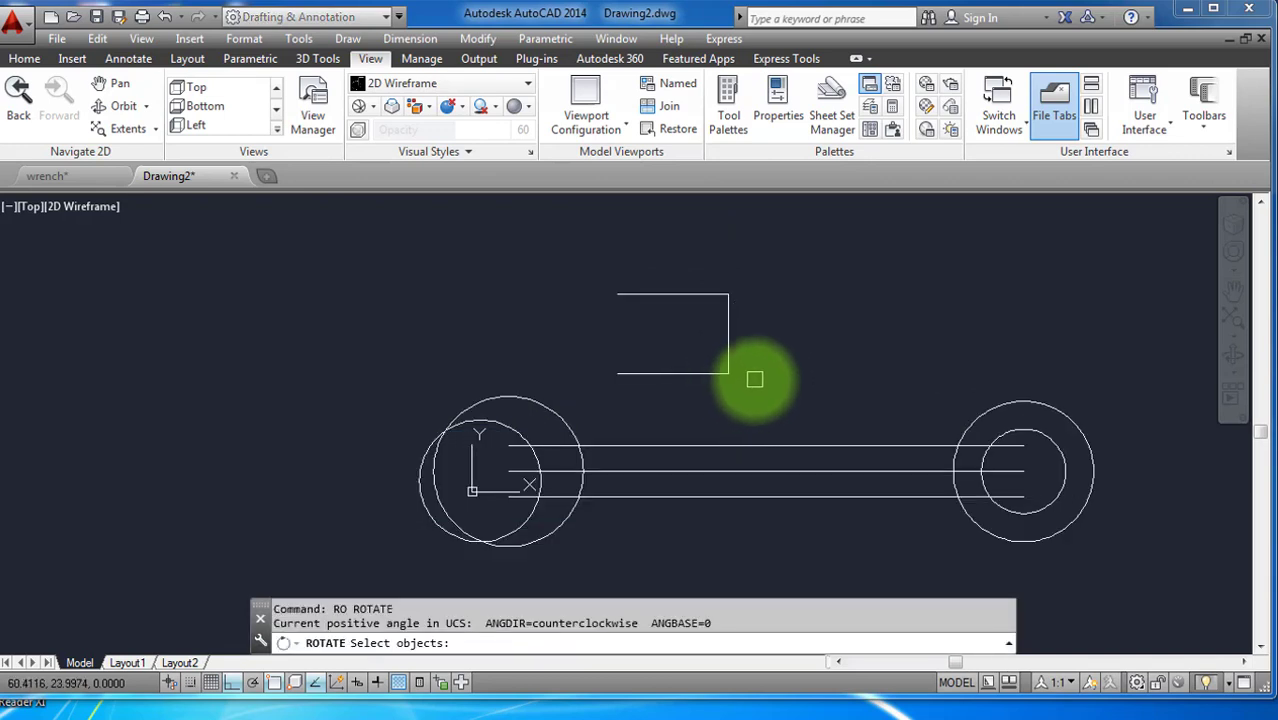
click(755, 379)
click(653, 274)
key(Return)
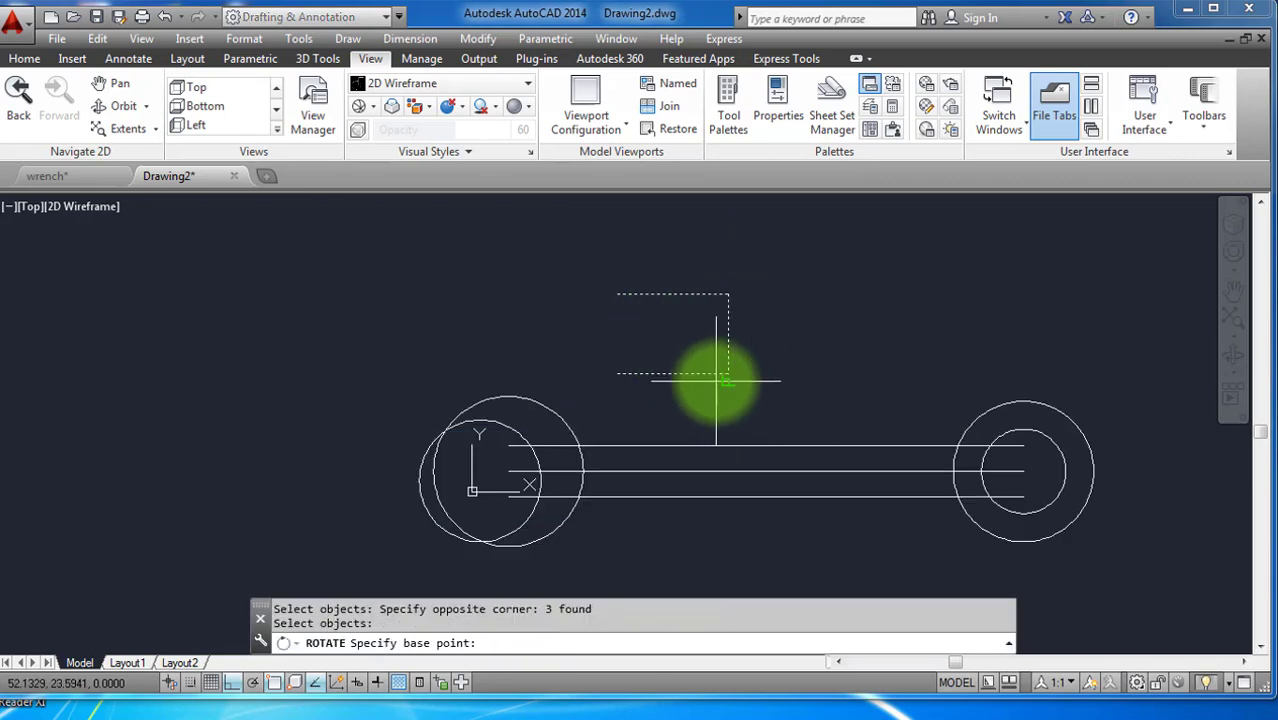
click(728, 374)
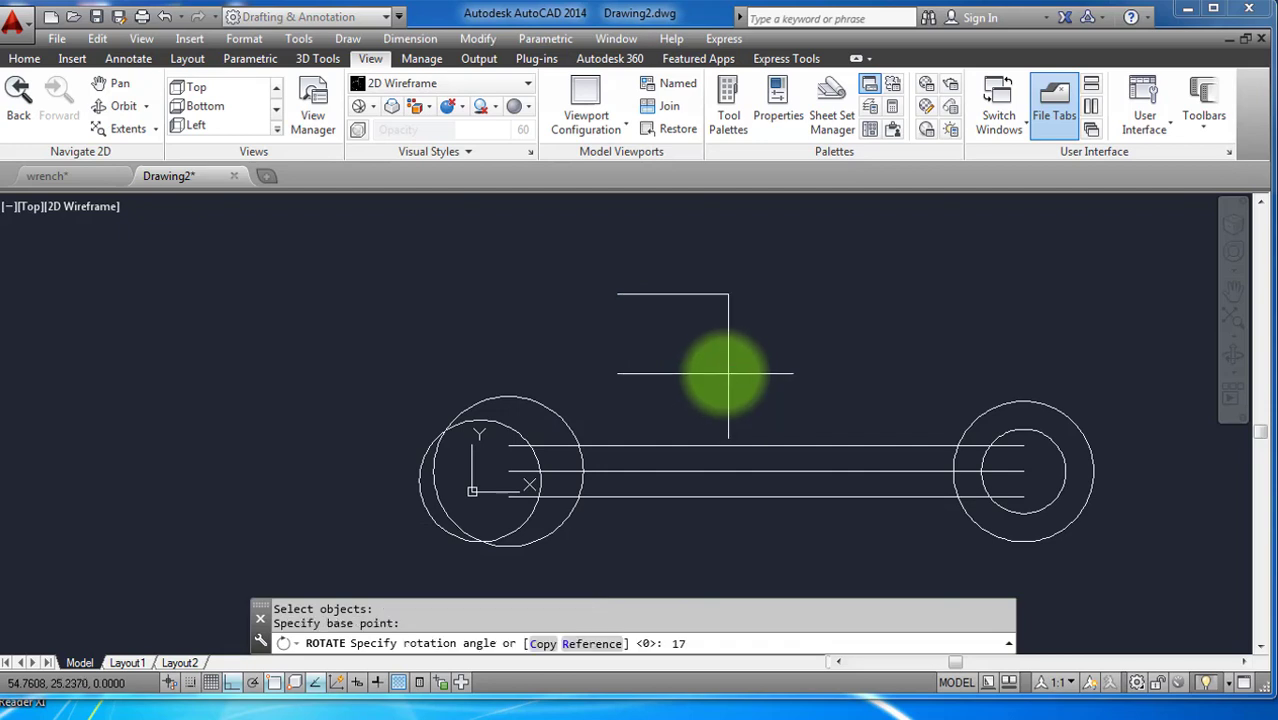
key(Return)
Move the rotated jaw outline from its closed side's midpoint to where the middle line crosses the left head's smaller circle.
click(746, 289)
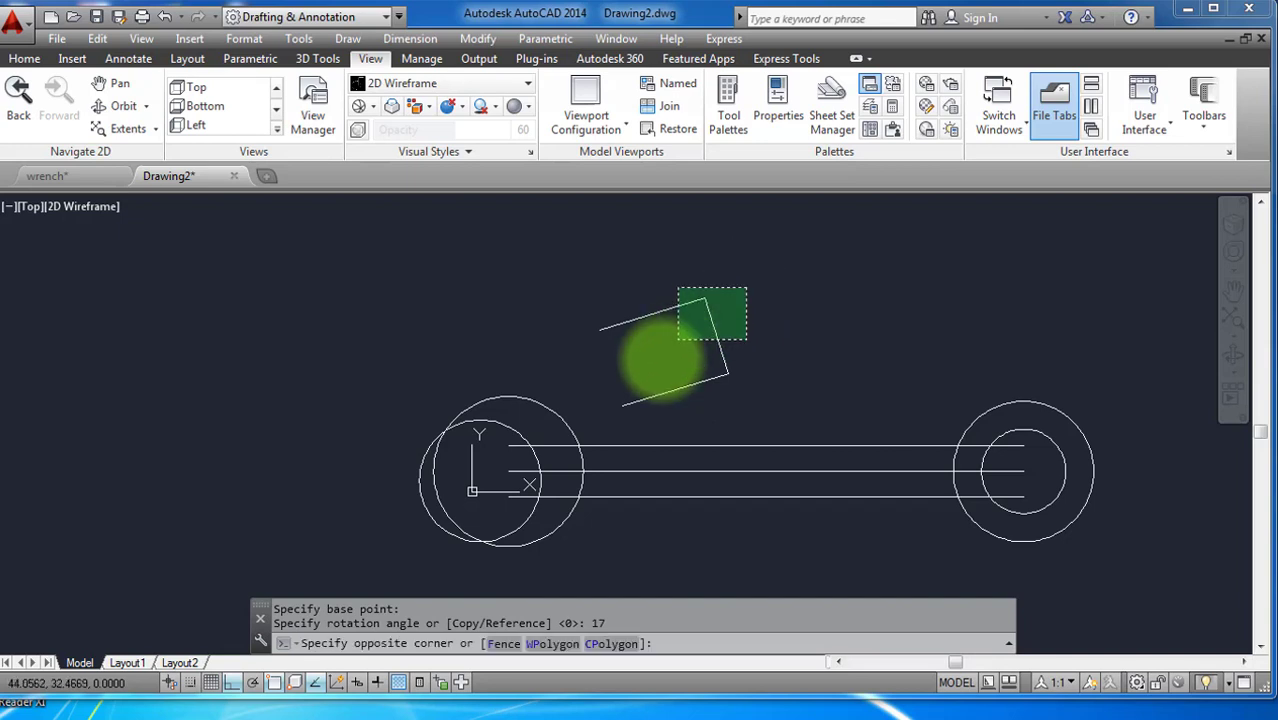
click(605, 420)
text(m)
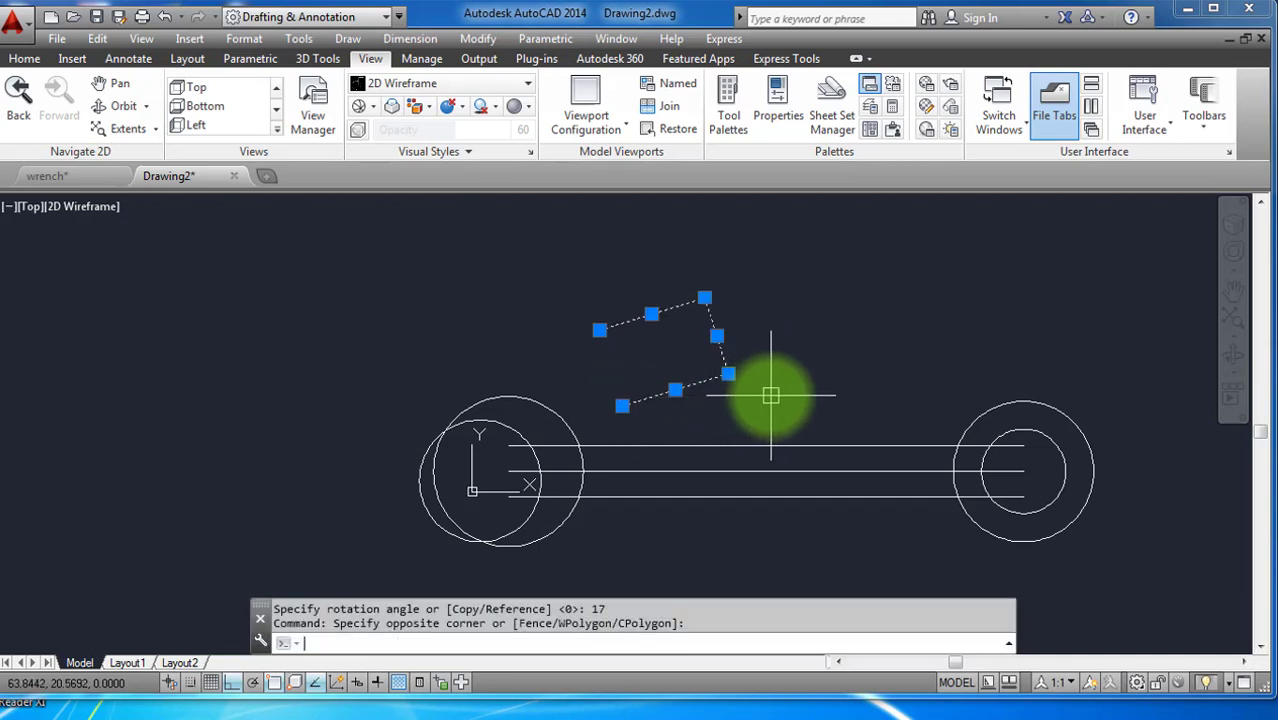
key(Return)
click(717, 335)
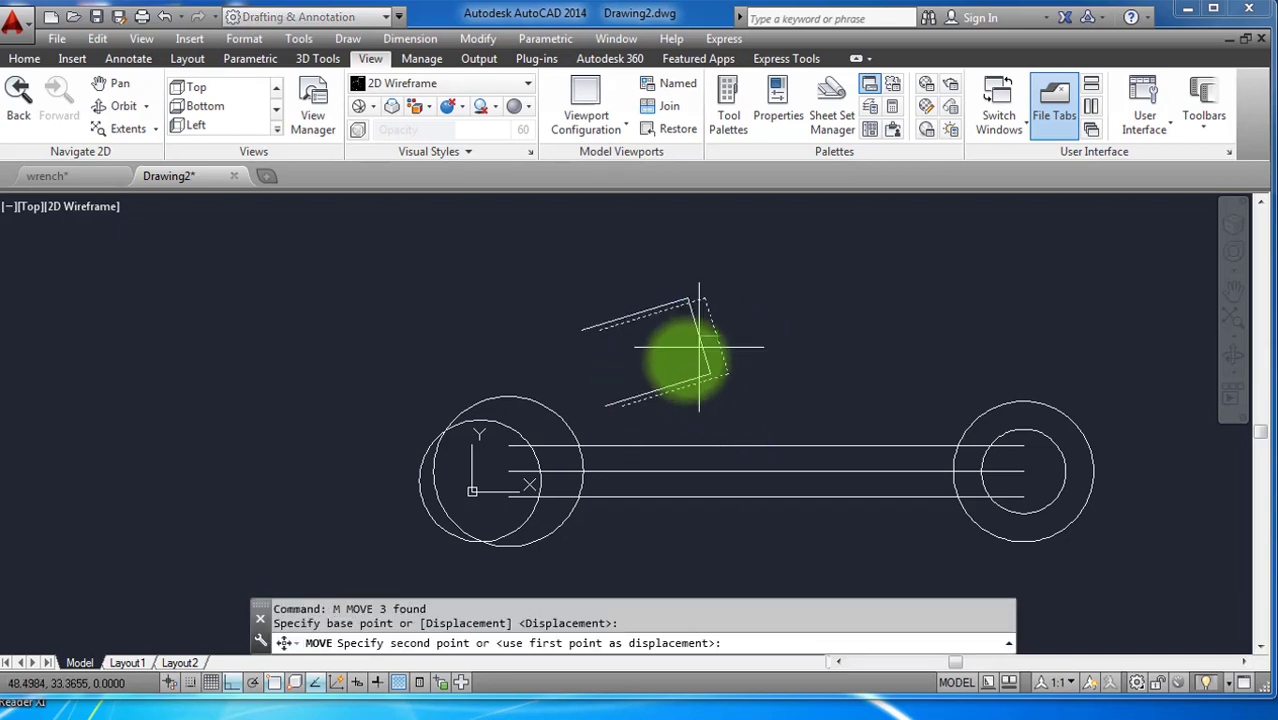
click(539, 468)
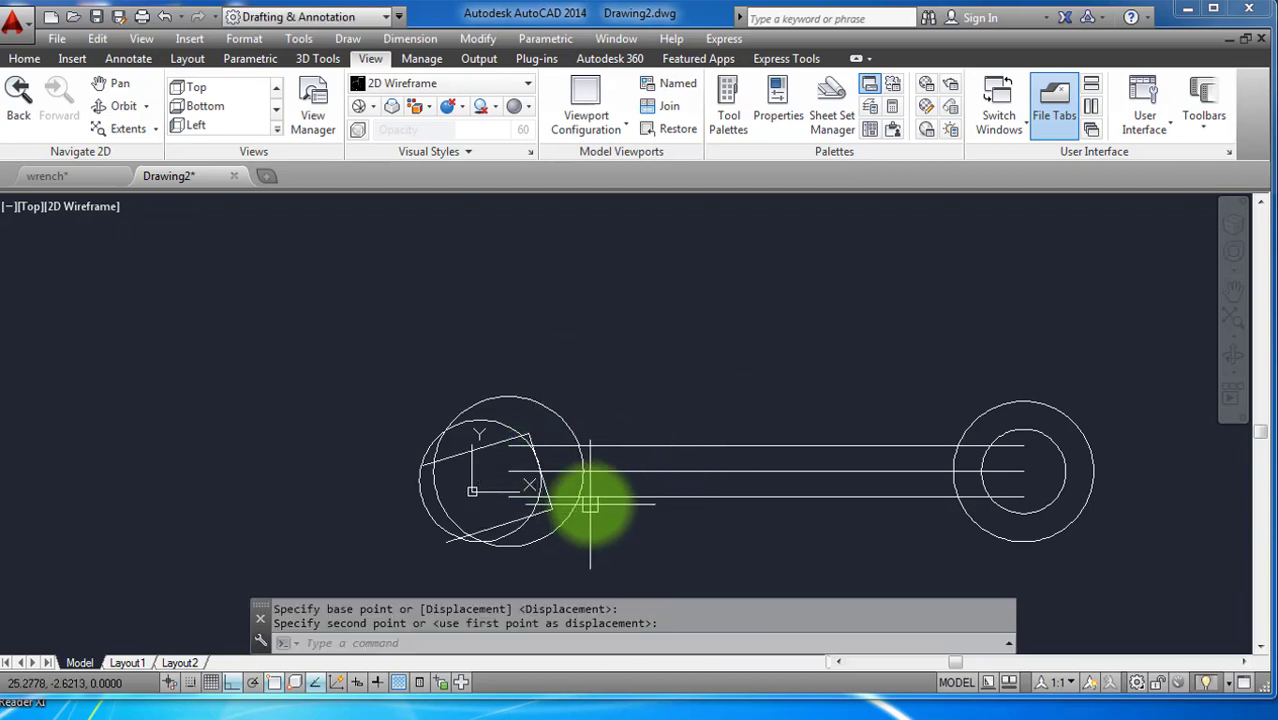
Move the smaller circle at the right end 6 units horizontally to the right.
scroll(557, 509, up, 2)
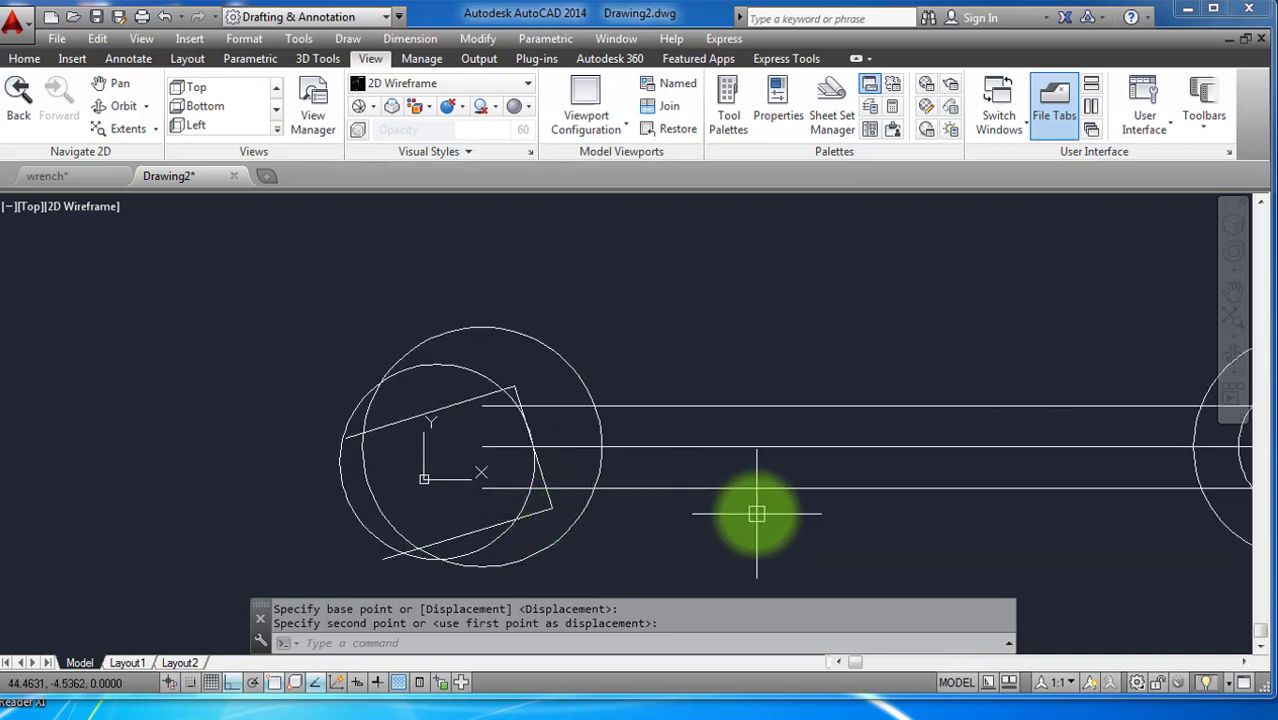
scroll(746, 424, down, 4)
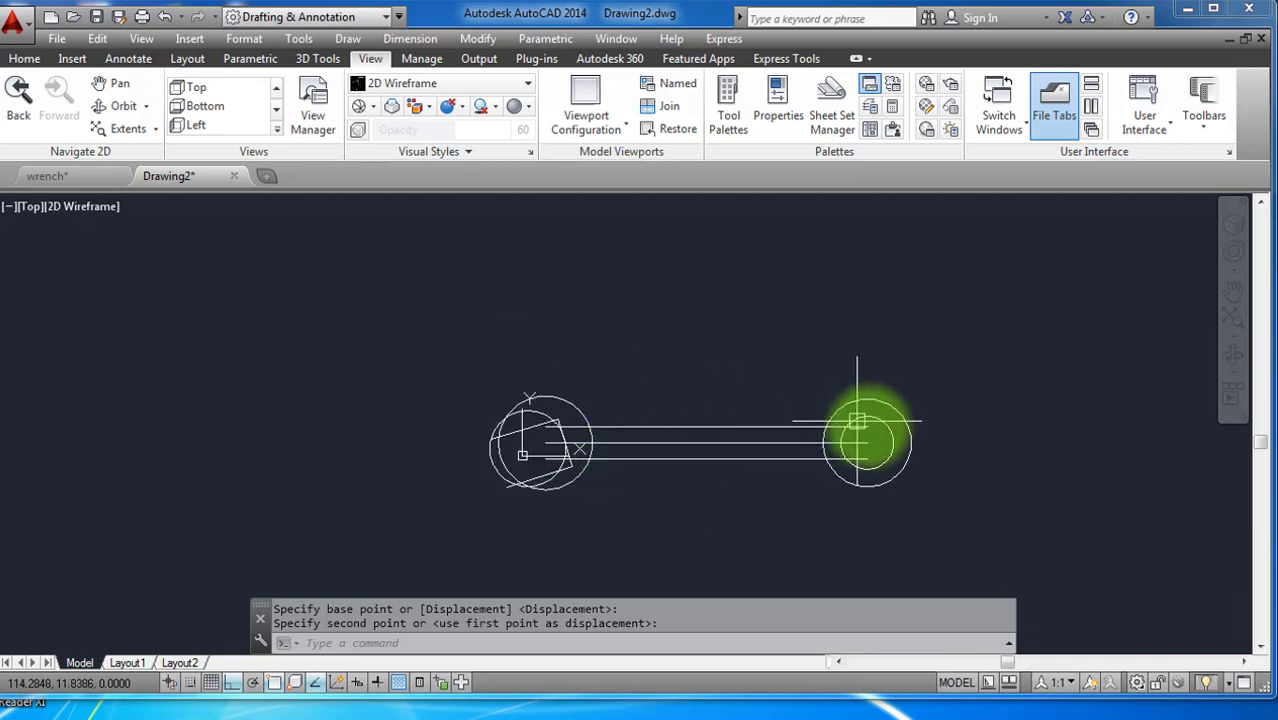
scroll(884, 464, up, 2)
scroll(930, 452, down, 1)
scroll(890, 456, up, 3)
scroll(862, 451, down, 2)
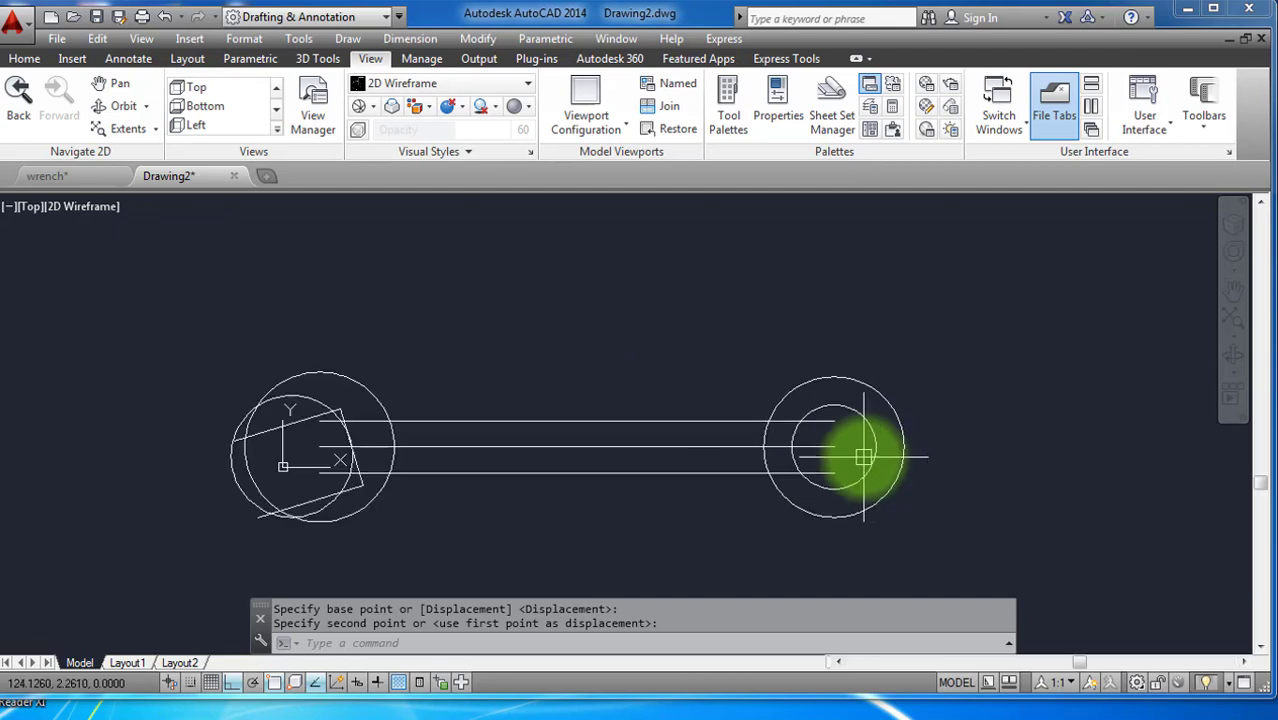
click(875, 452)
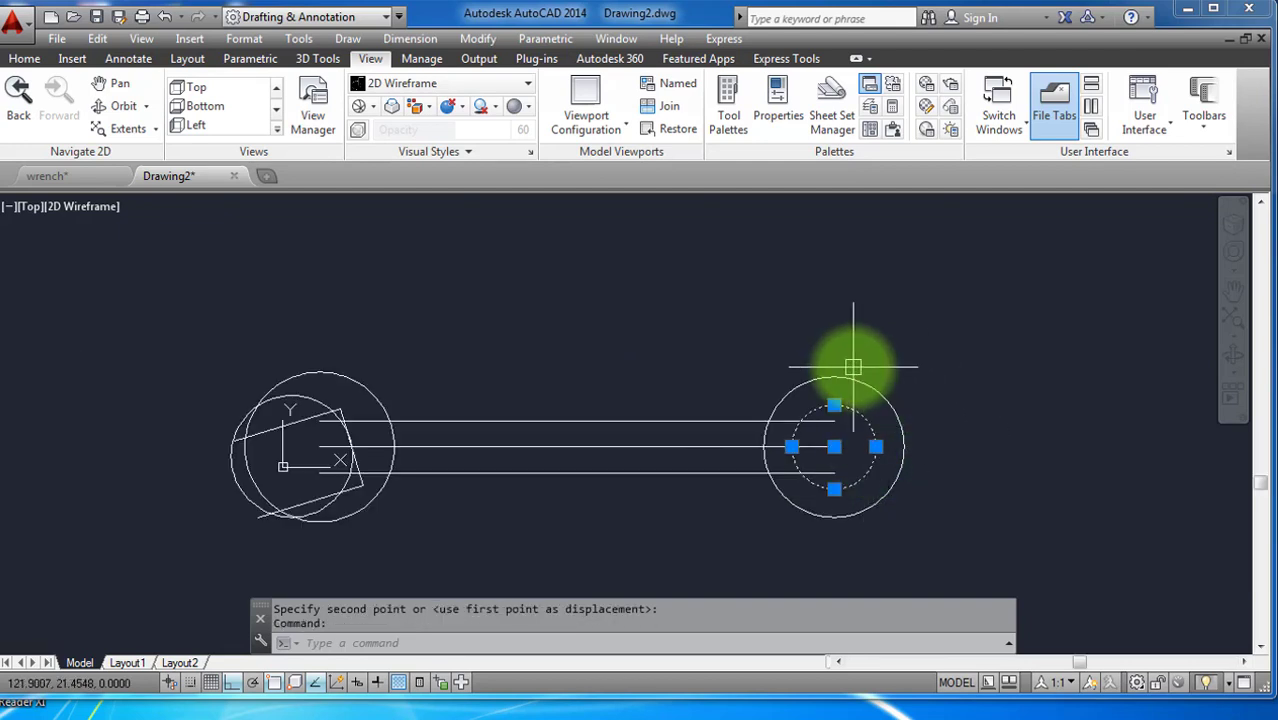
text(m)
key(Return)
click(792, 337)
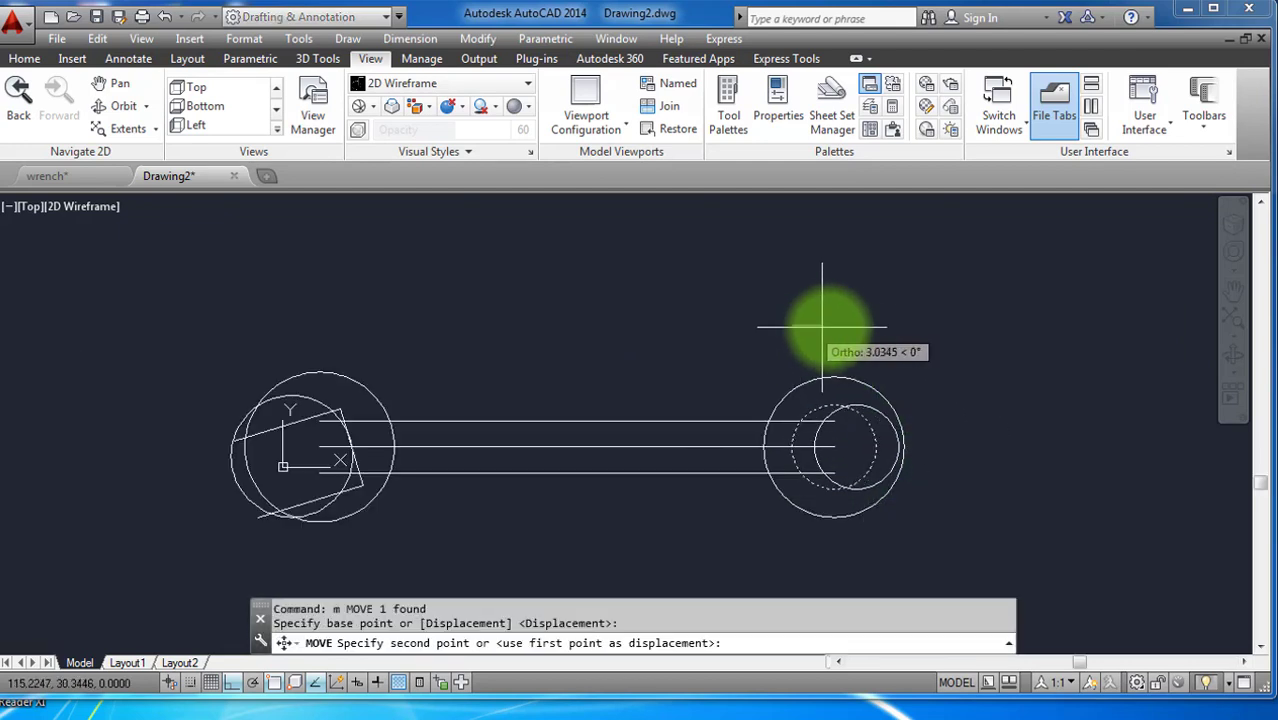
text(6)
key(Return)
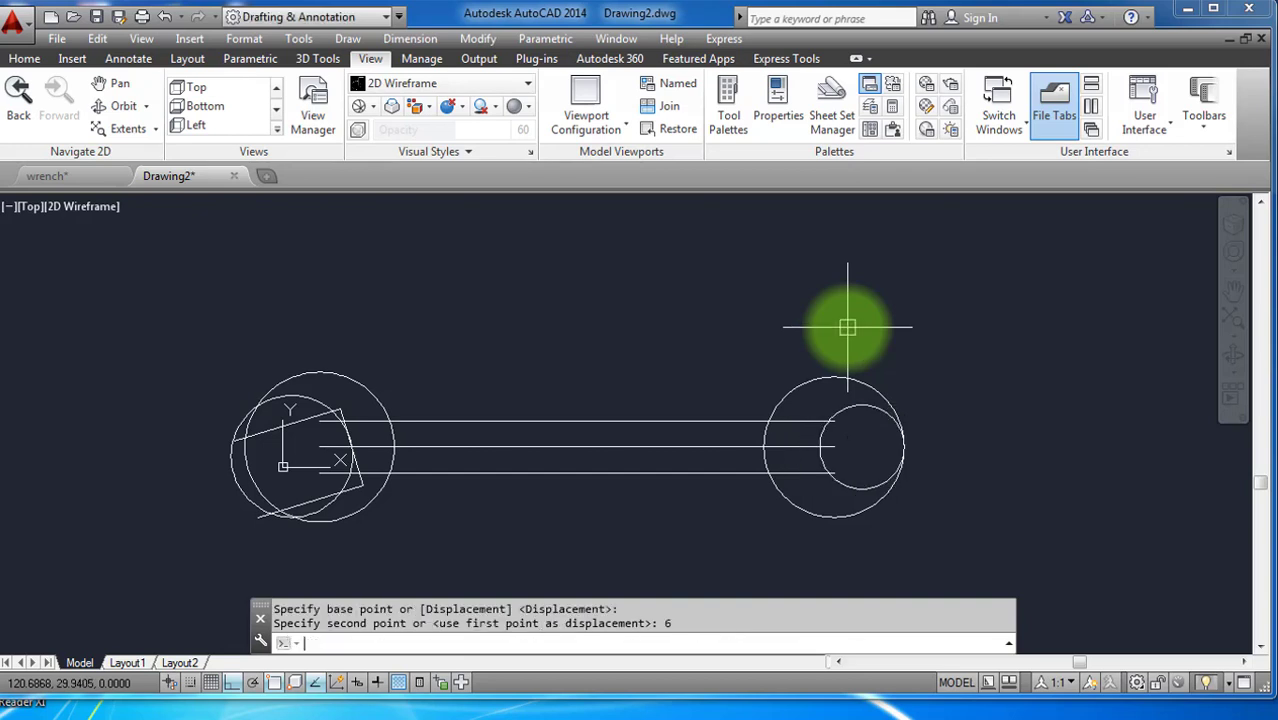
Move the smaller circle at the right end 2 units straight up.
click(822, 376)
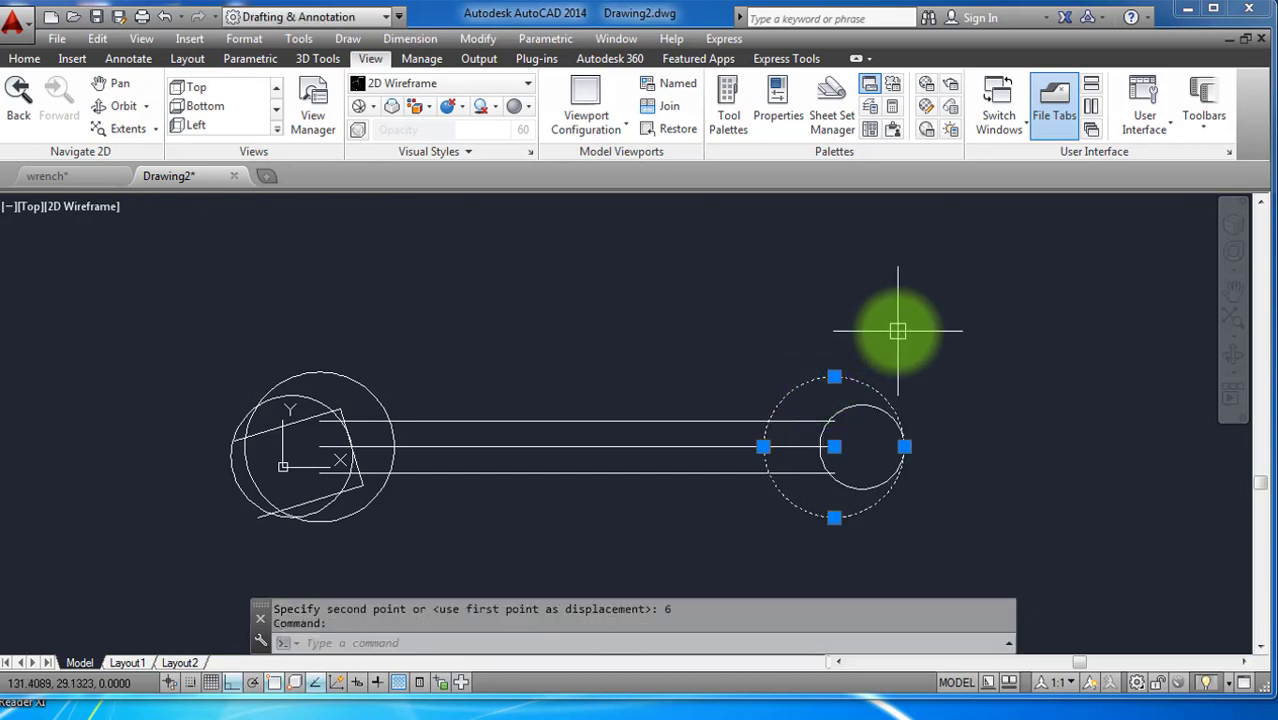
key(Escape)
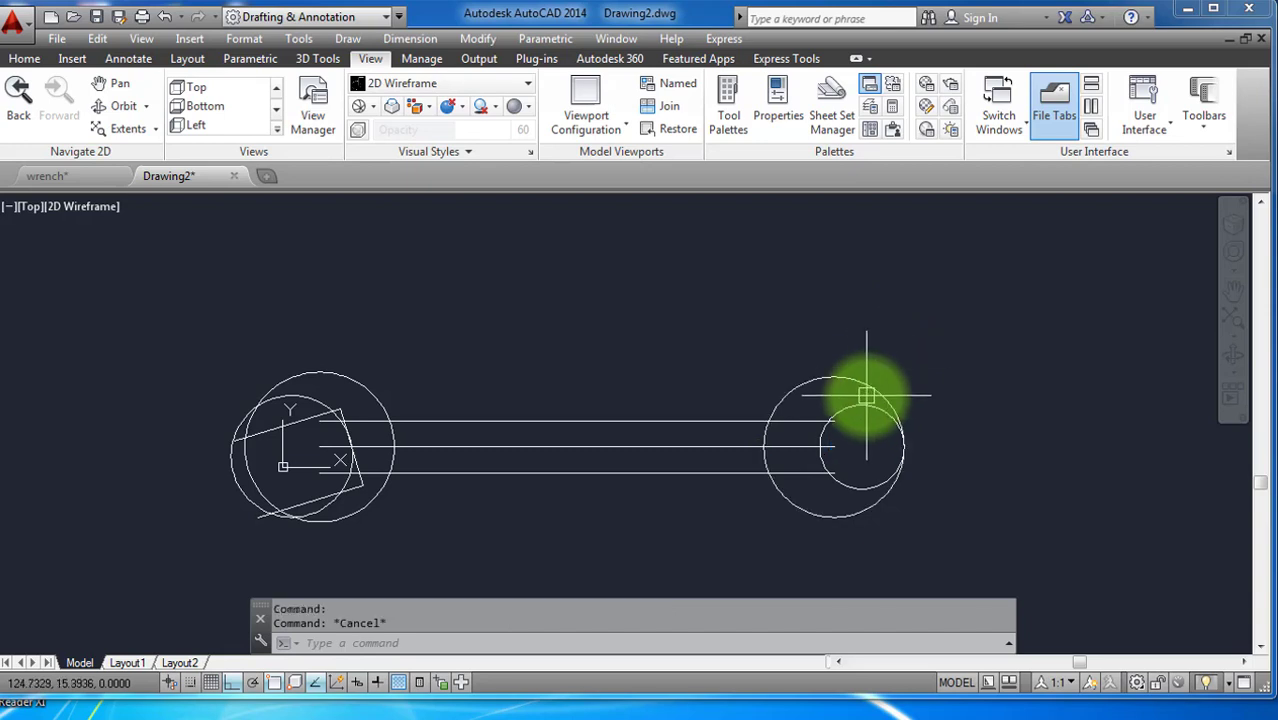
click(862, 402)
text(m)
key(Return)
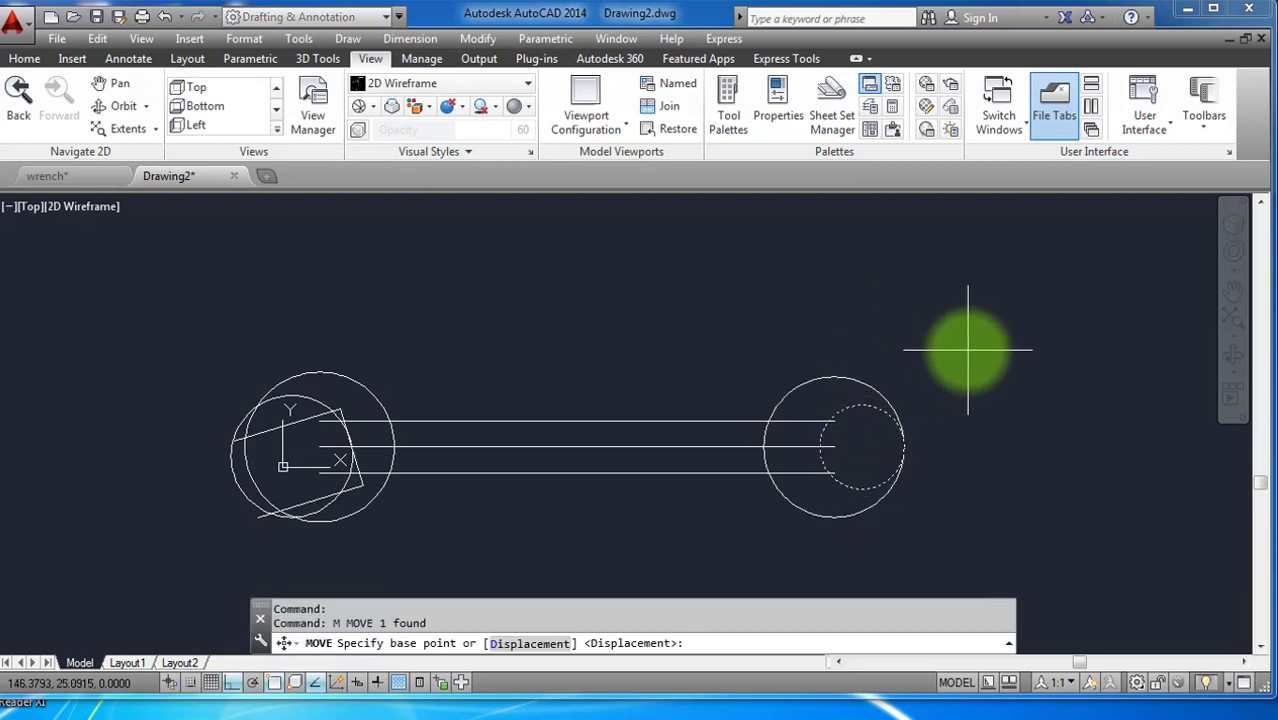
click(966, 357)
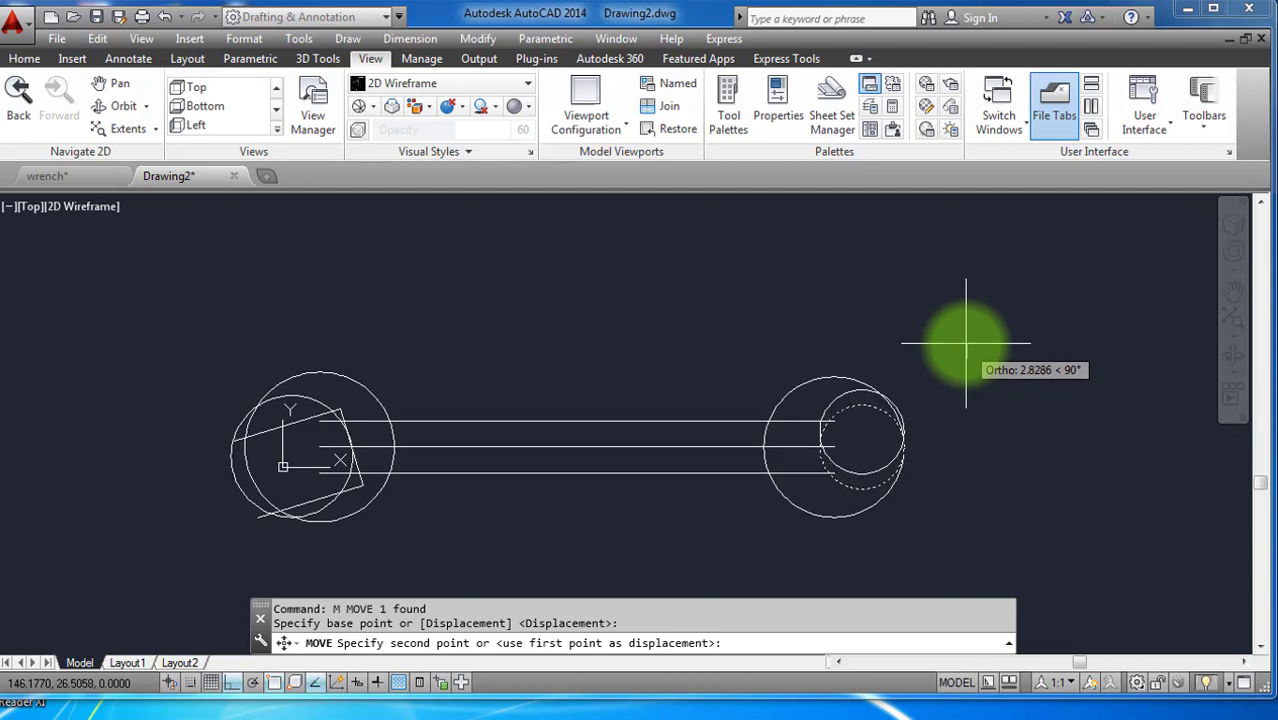
text(2)
key(Return)
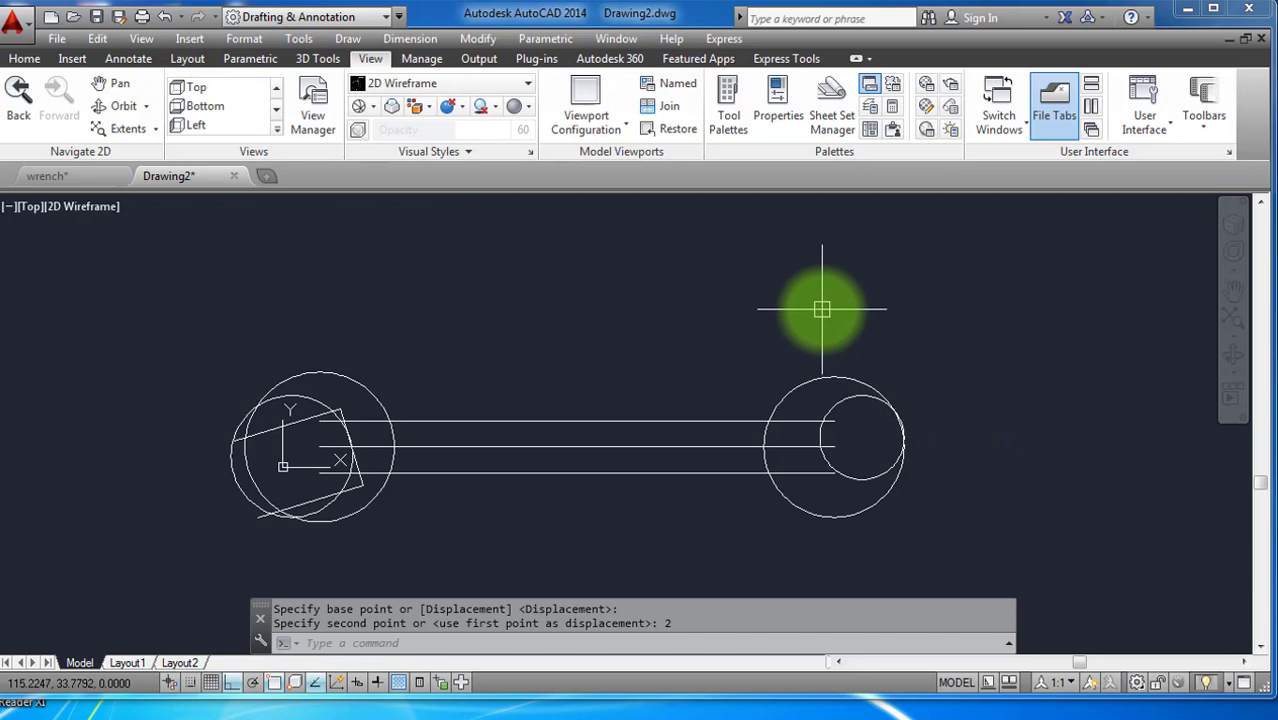
Draw a horizontal line about 32 units long above the right head.
text(l)
key(Return)
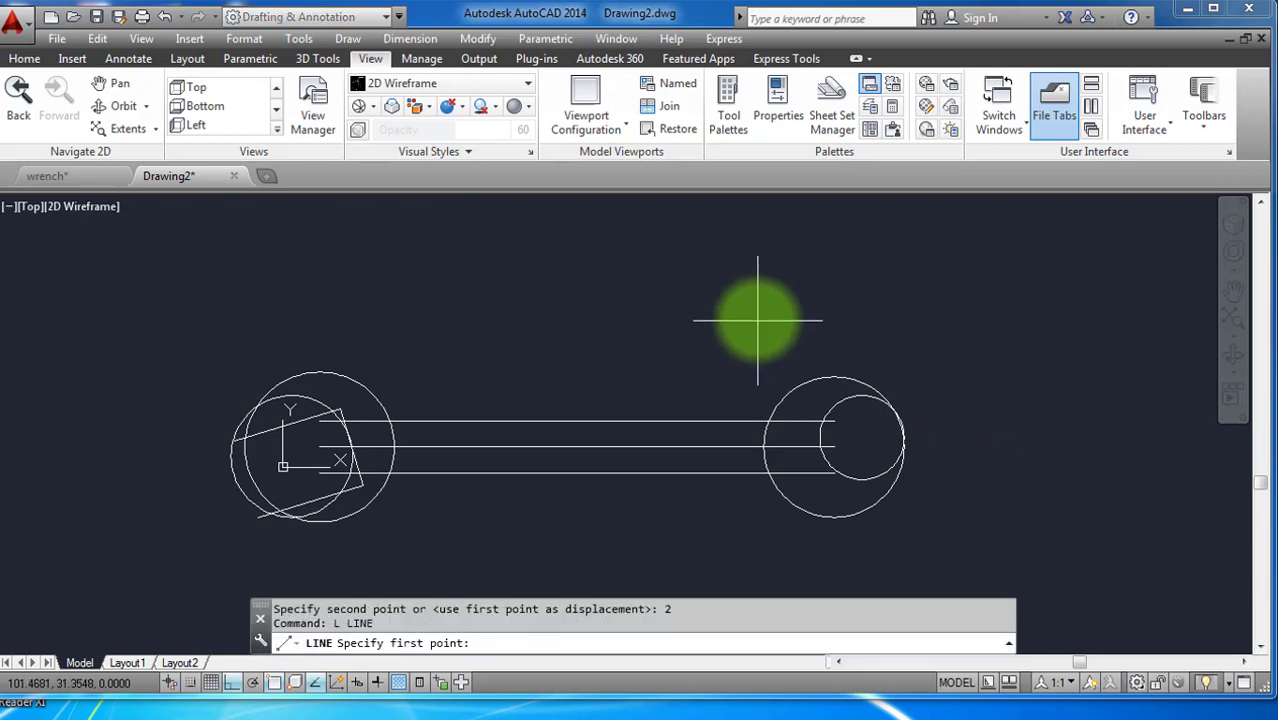
click(757, 320)
click(905, 320)
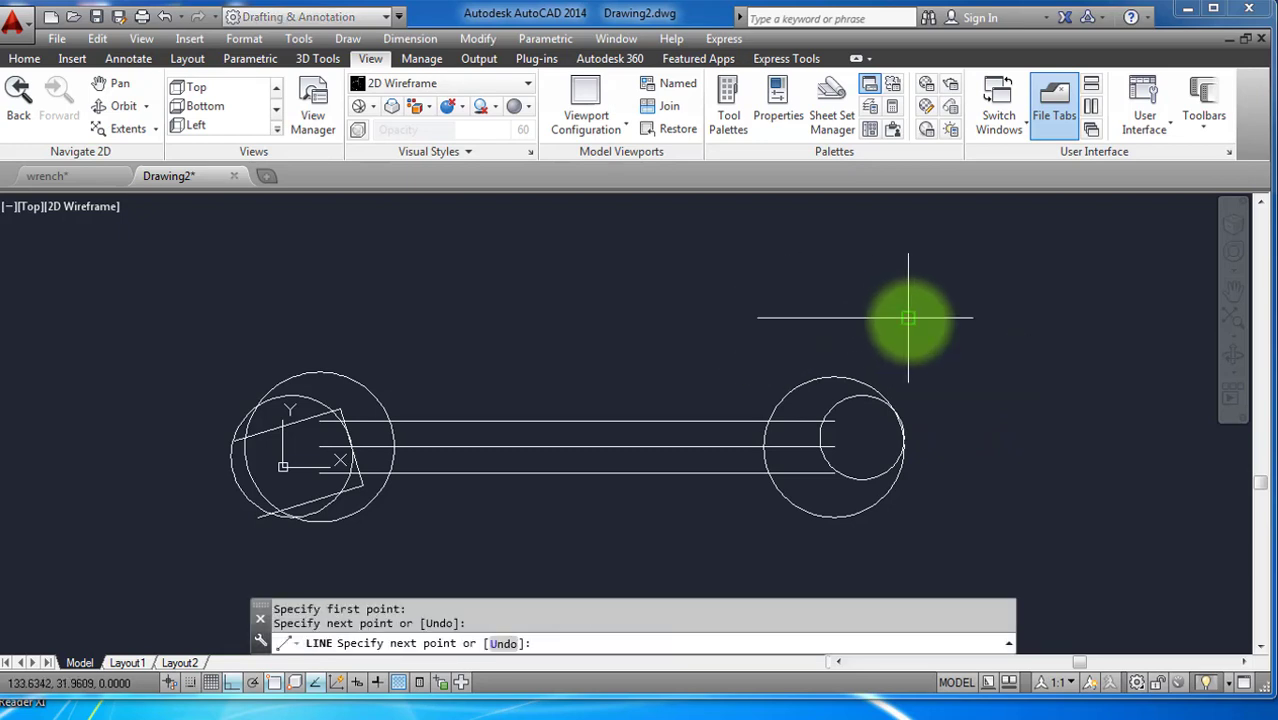
key(Return)
Offset the horizontal line above the right head 13 units upward.
text(o)
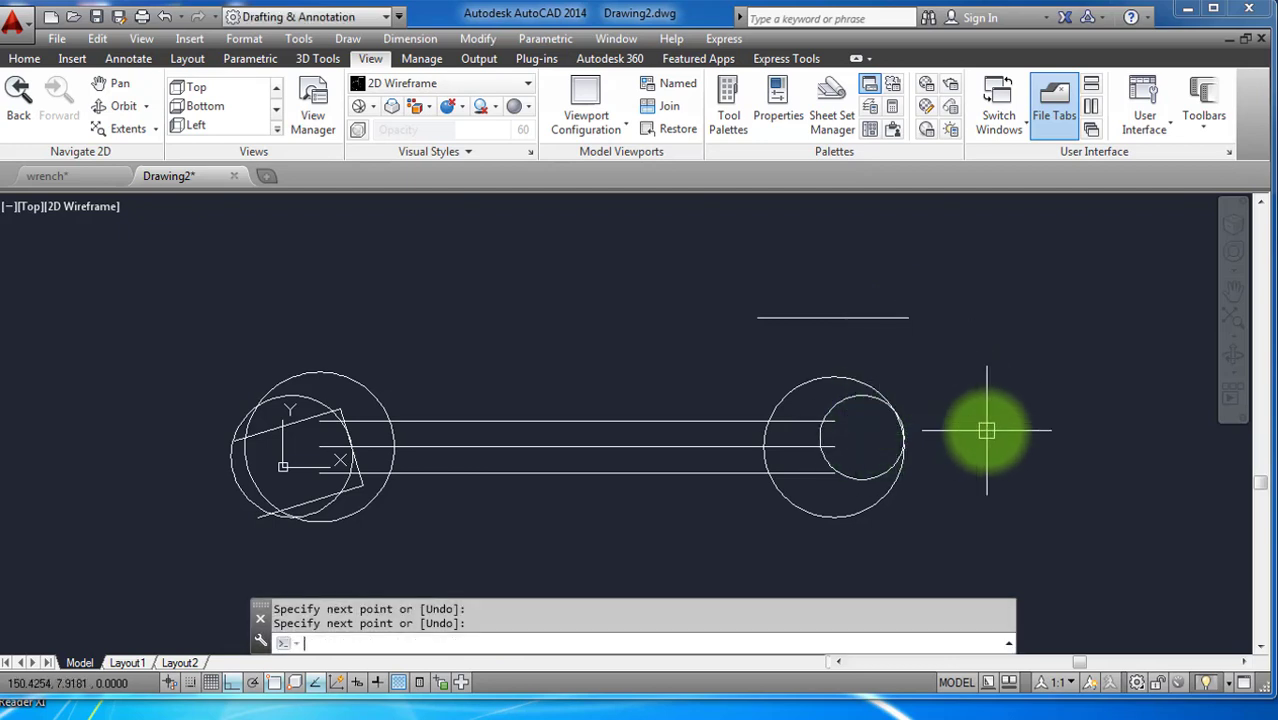
key(Return)
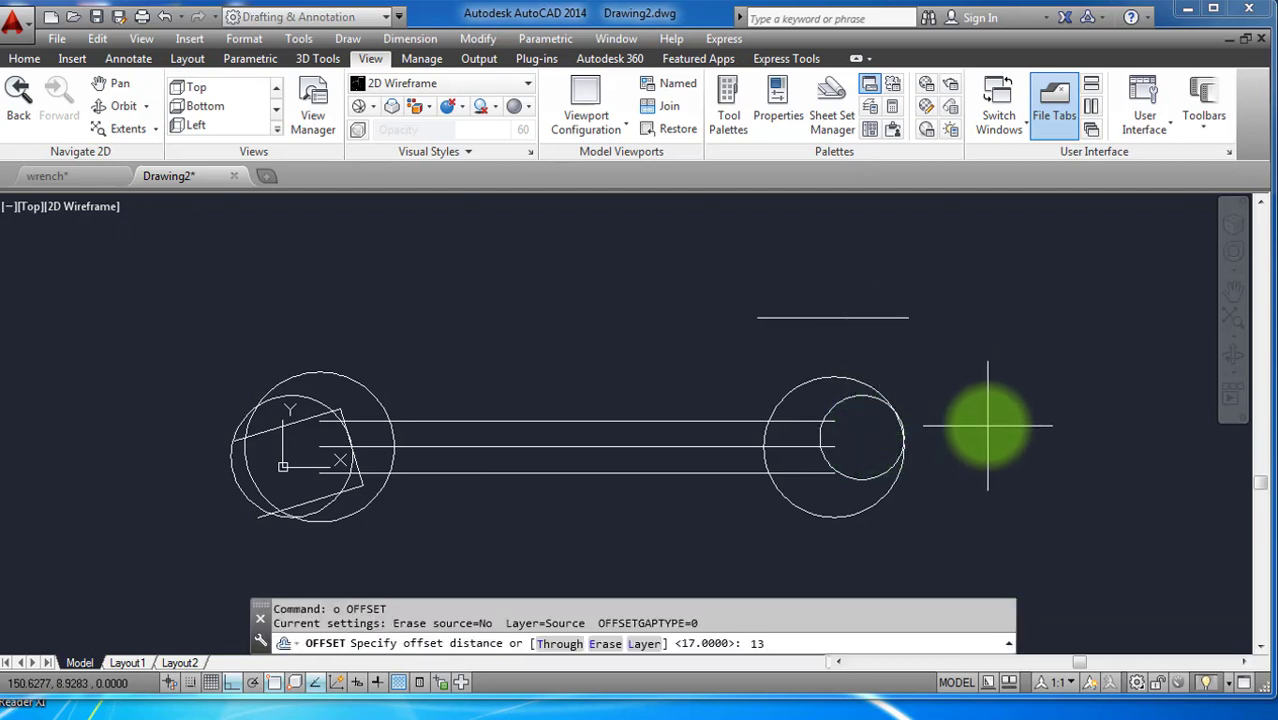
text(13)
key(Return)
click(833, 318)
click(845, 240)
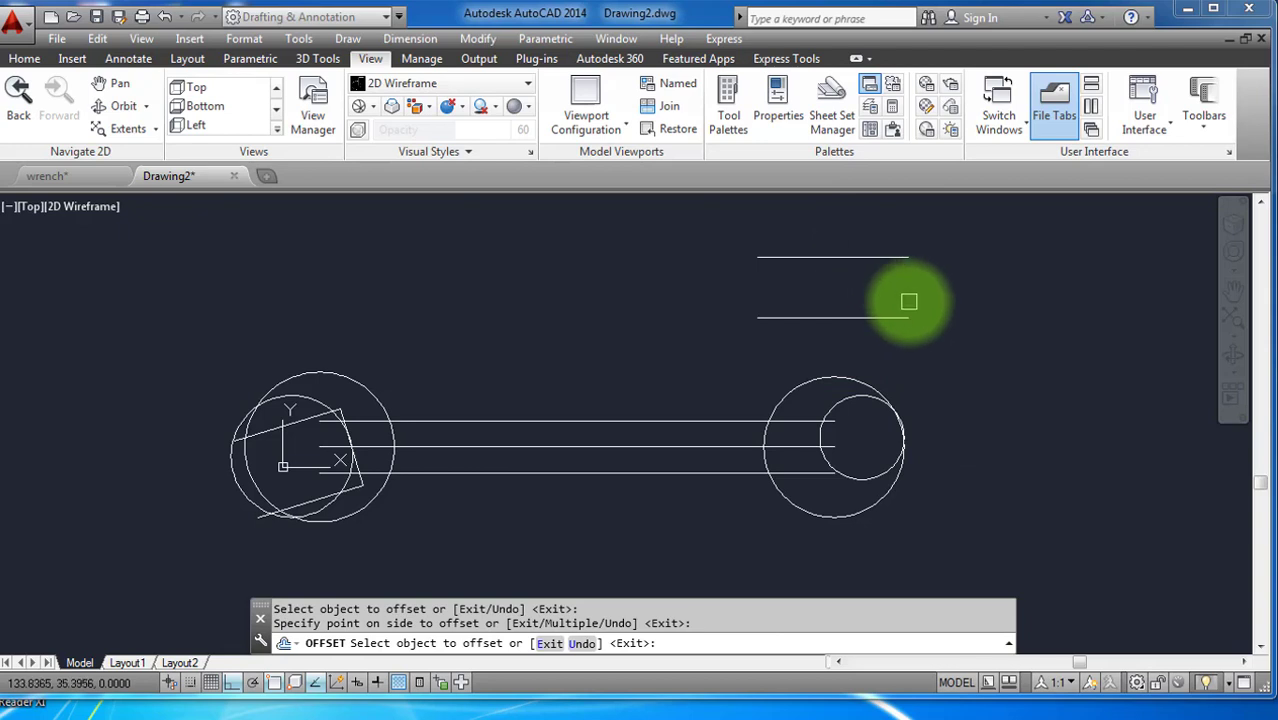
key(Return)
Draw a vertical line joining the left ends of the two horizontal lines above the right head.
text(l)
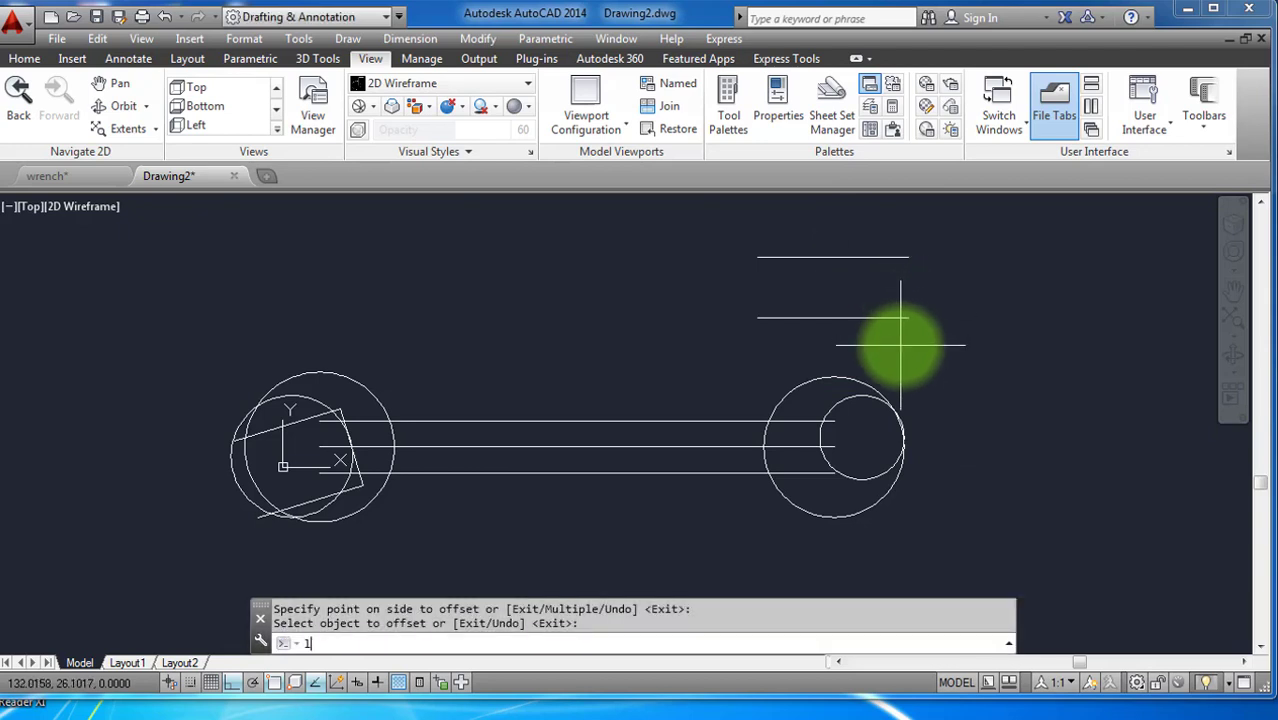
key(Return)
click(759, 257)
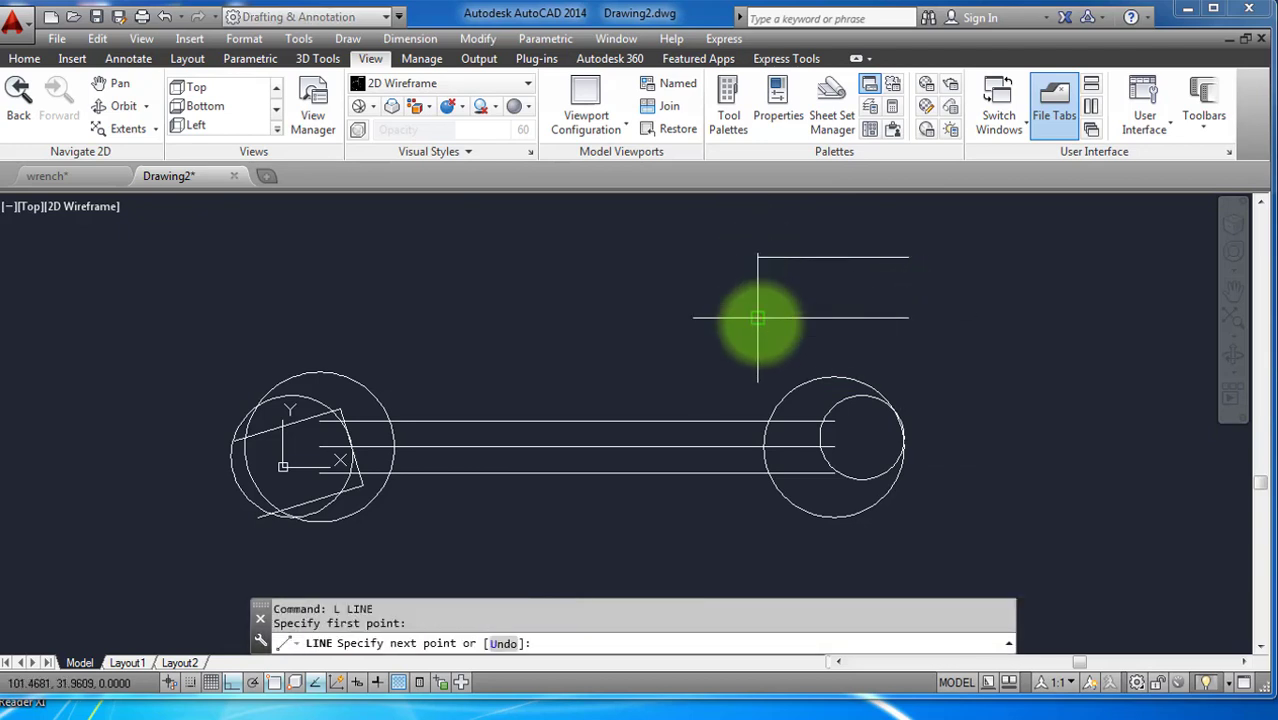
click(759, 318)
click(908, 318)
key(Return)
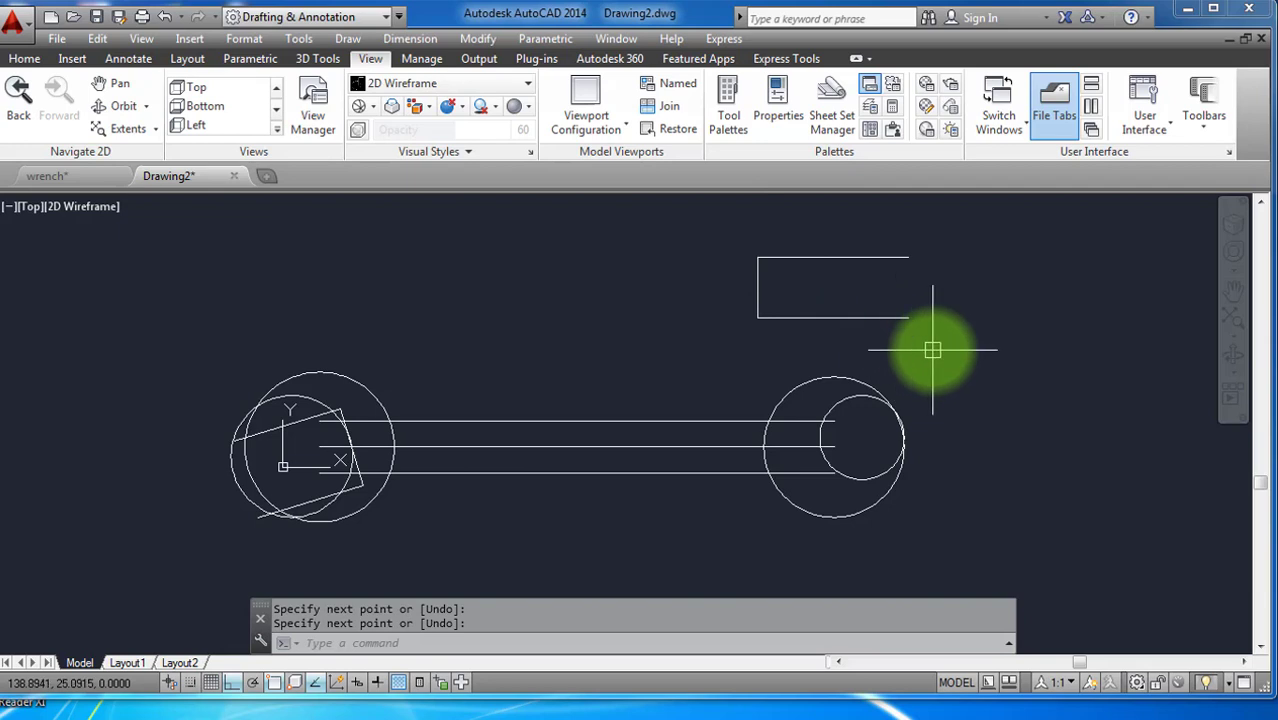
Rotate the three-line jaw opening above the right head by 17 degrees about its lower-left corner.
text(ro)
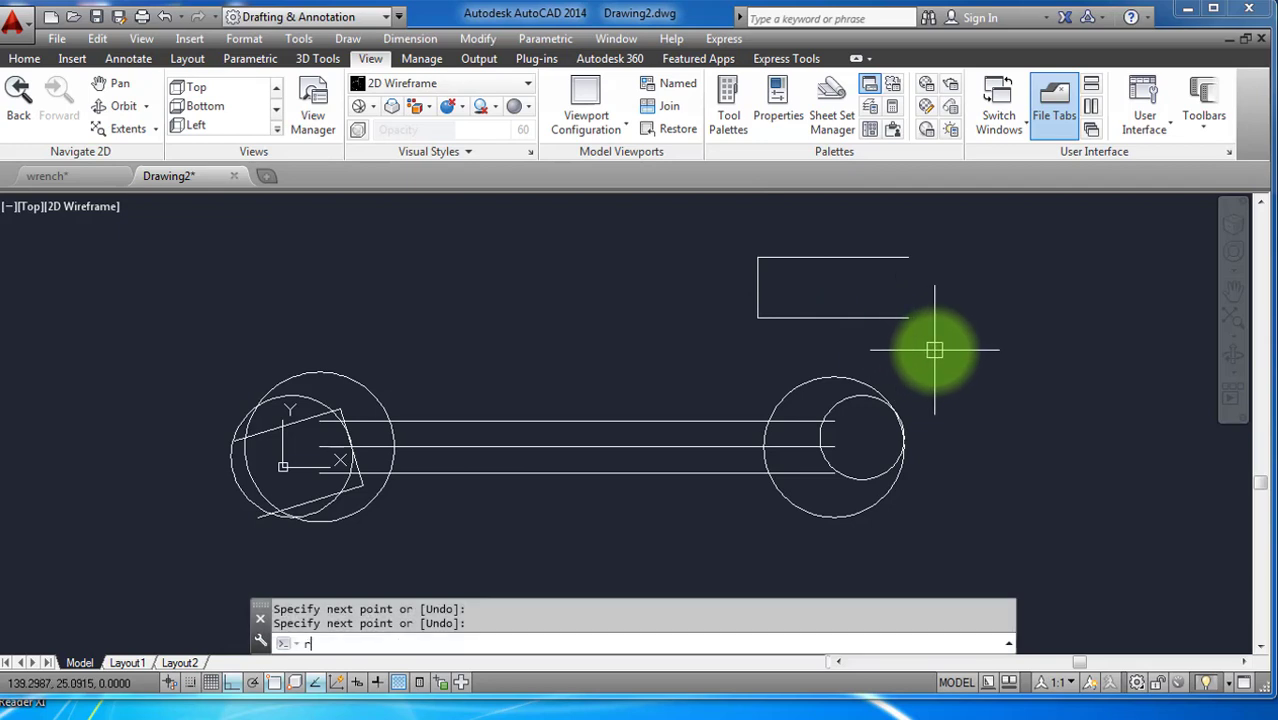
key(Return)
click(836, 340)
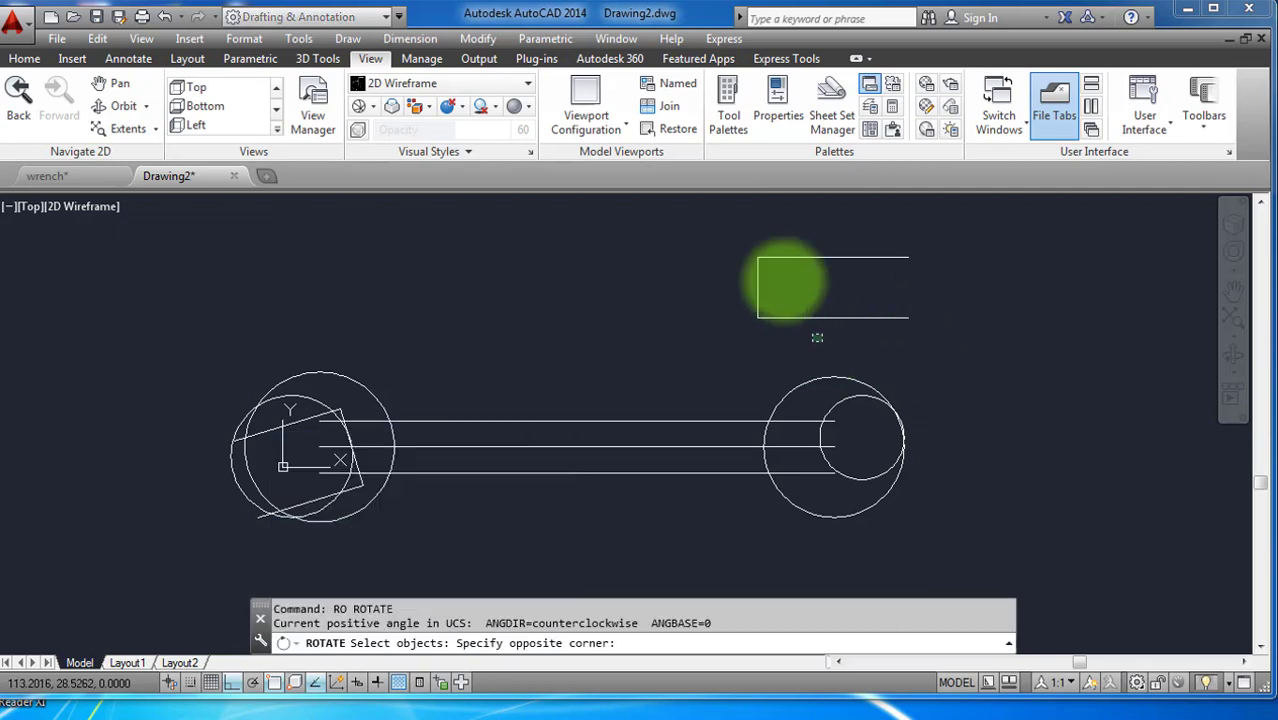
click(722, 240)
key(Return)
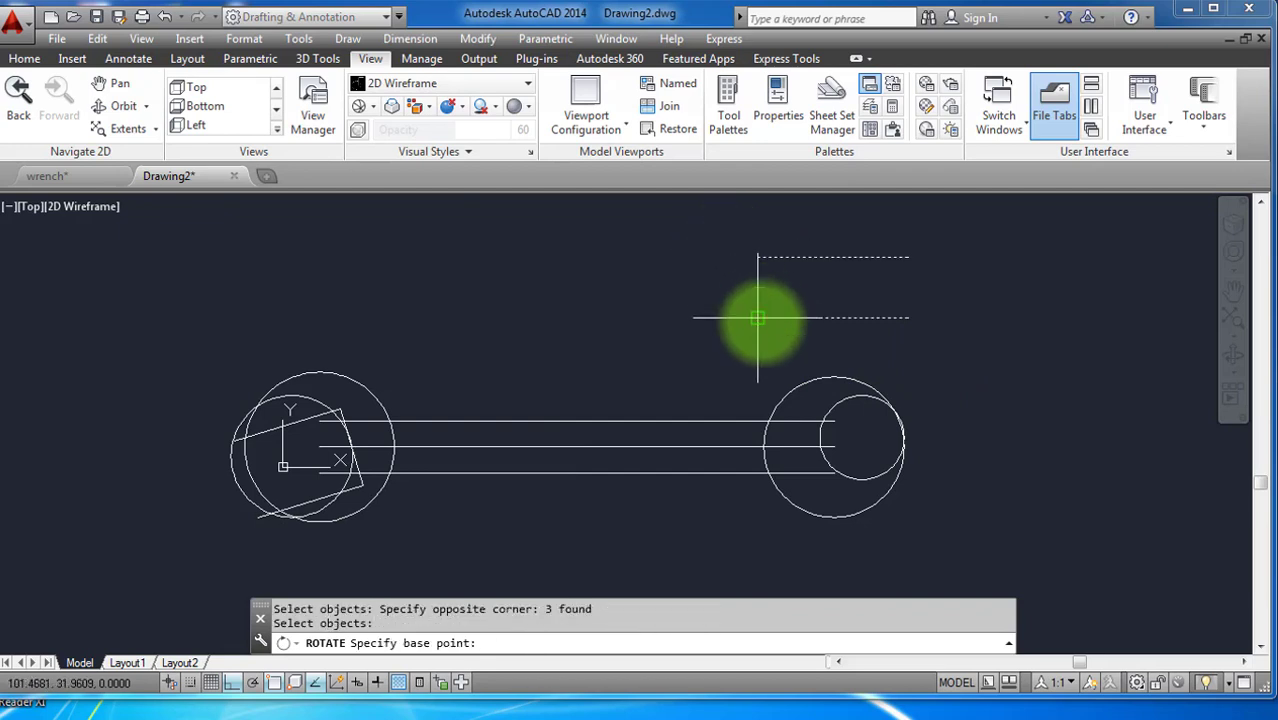
click(759, 318)
key(Return)
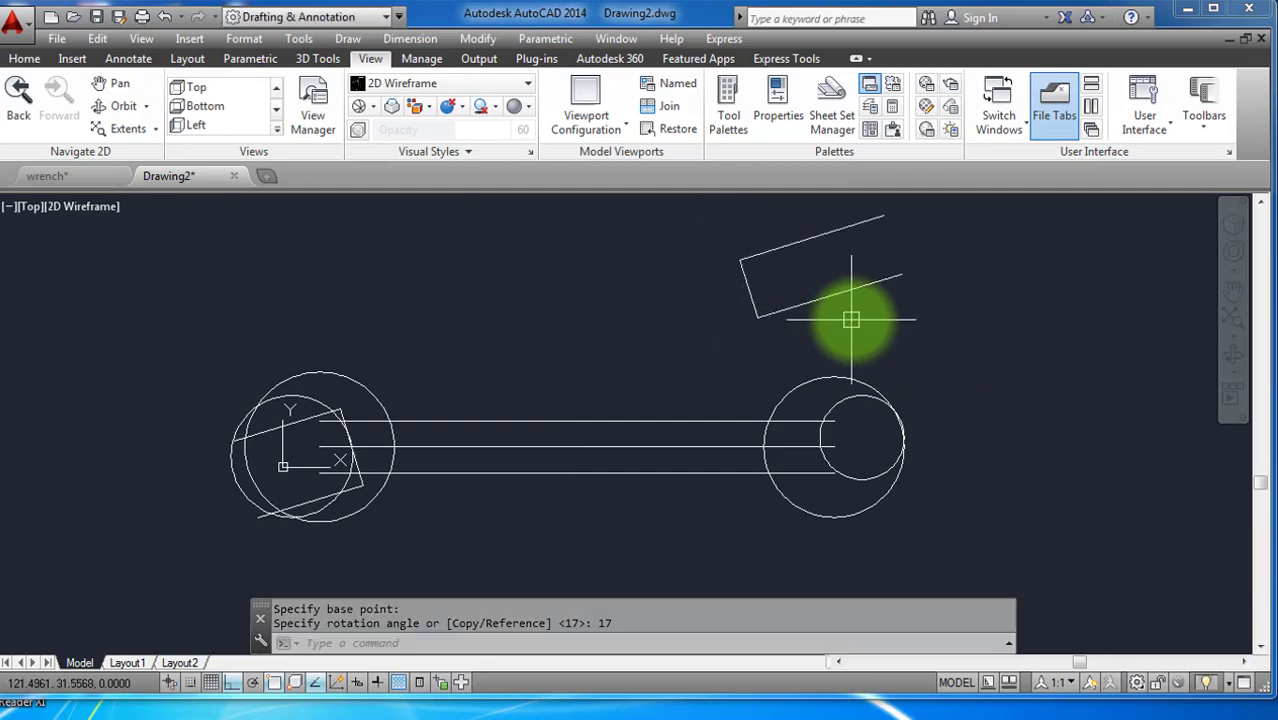
Move the rotated jaw opening from its short side's midpoint onto the left quadrant of the smaller right-end circle.
click(827, 331)
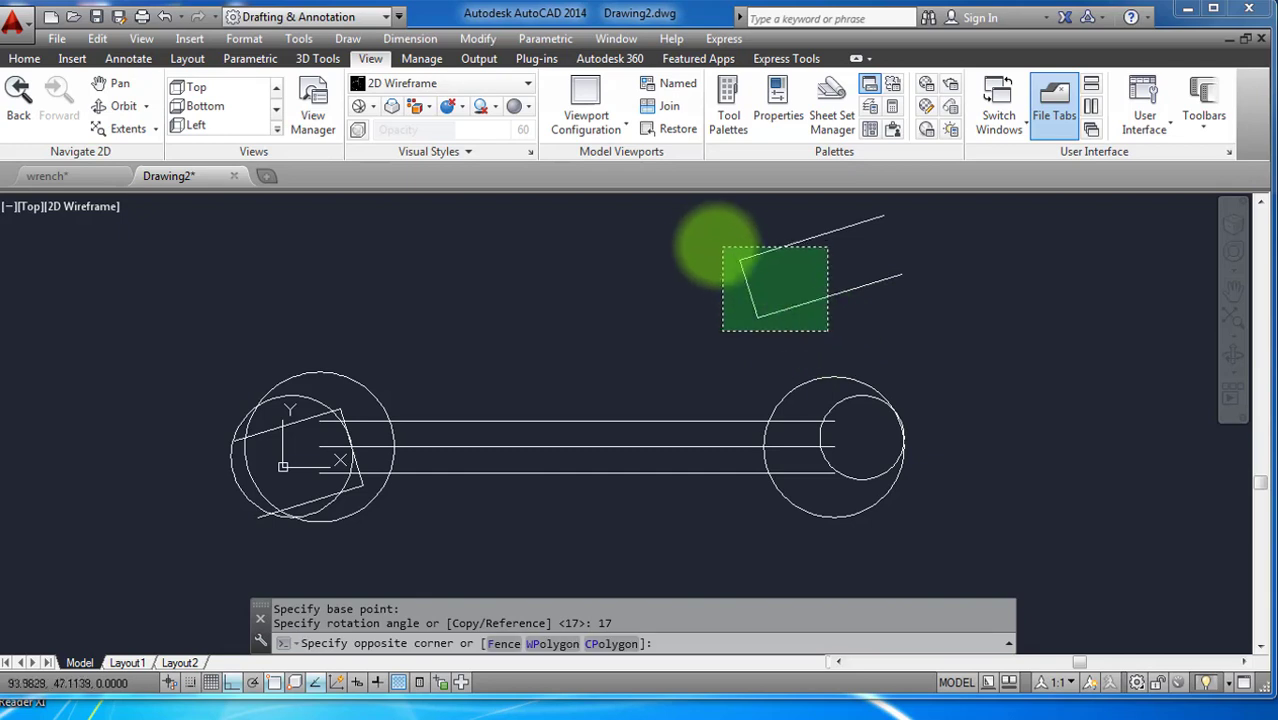
click(708, 244)
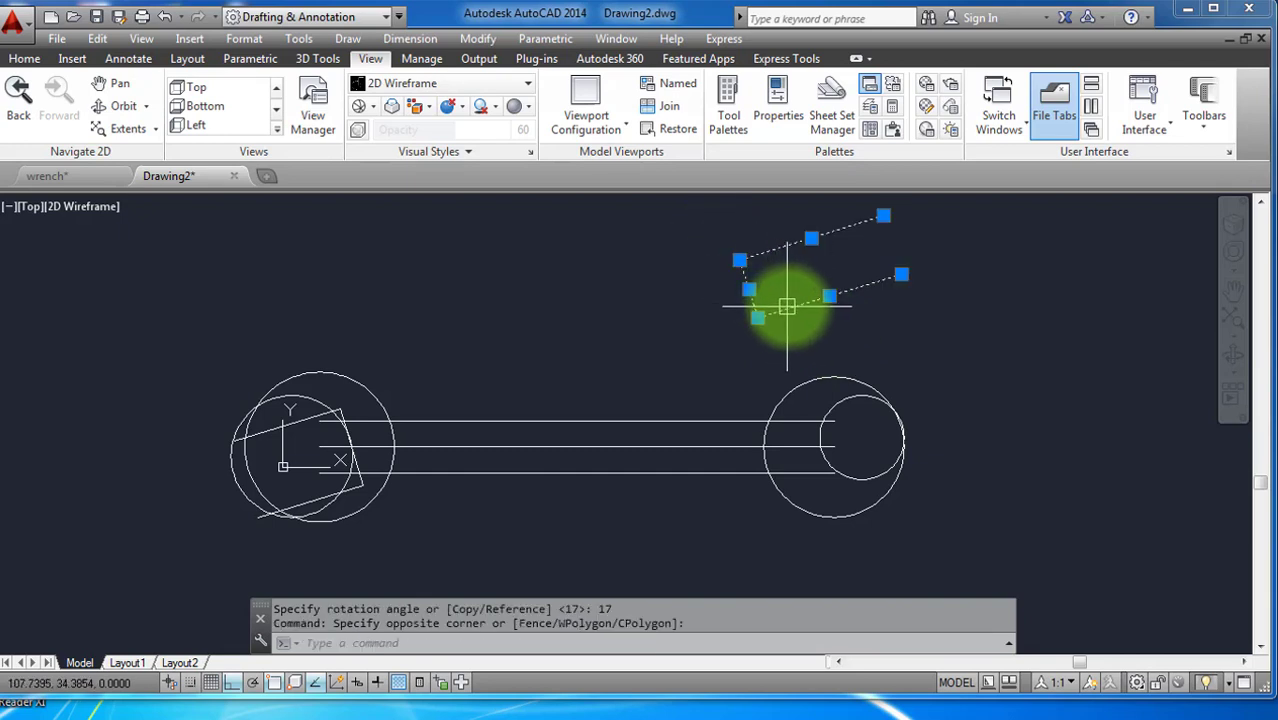
text(m)
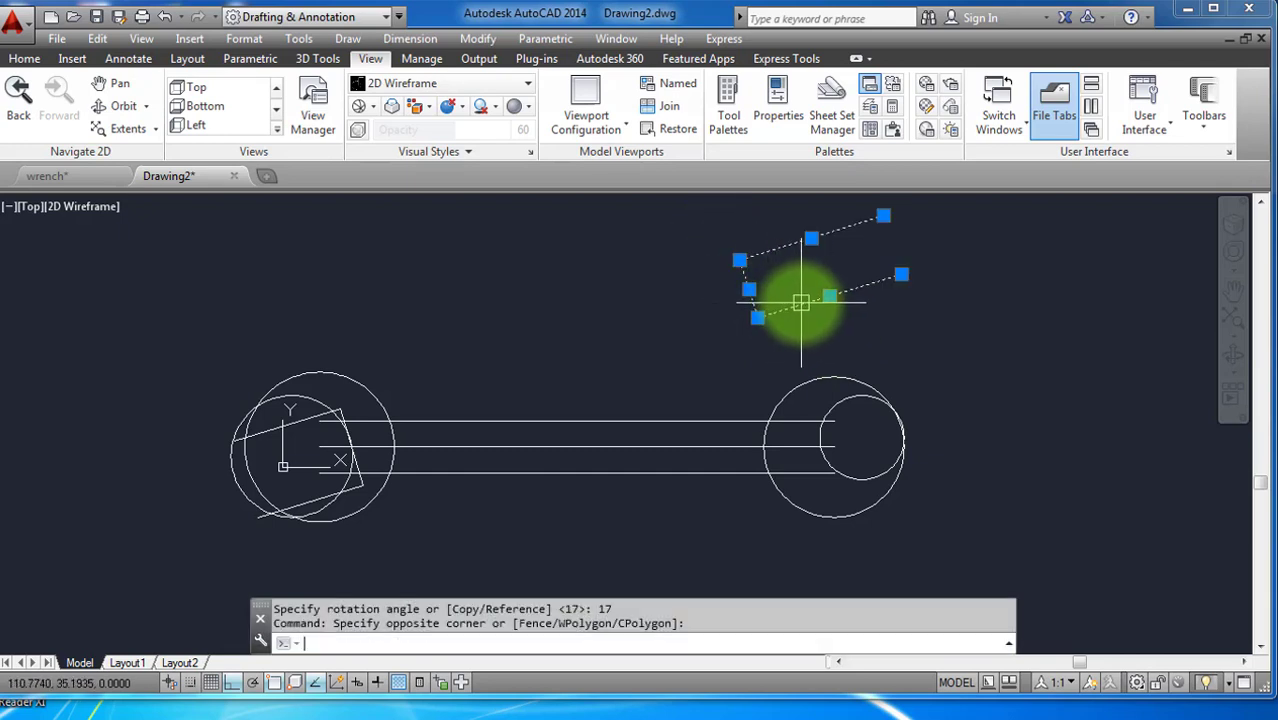
key(Return)
click(748, 289)
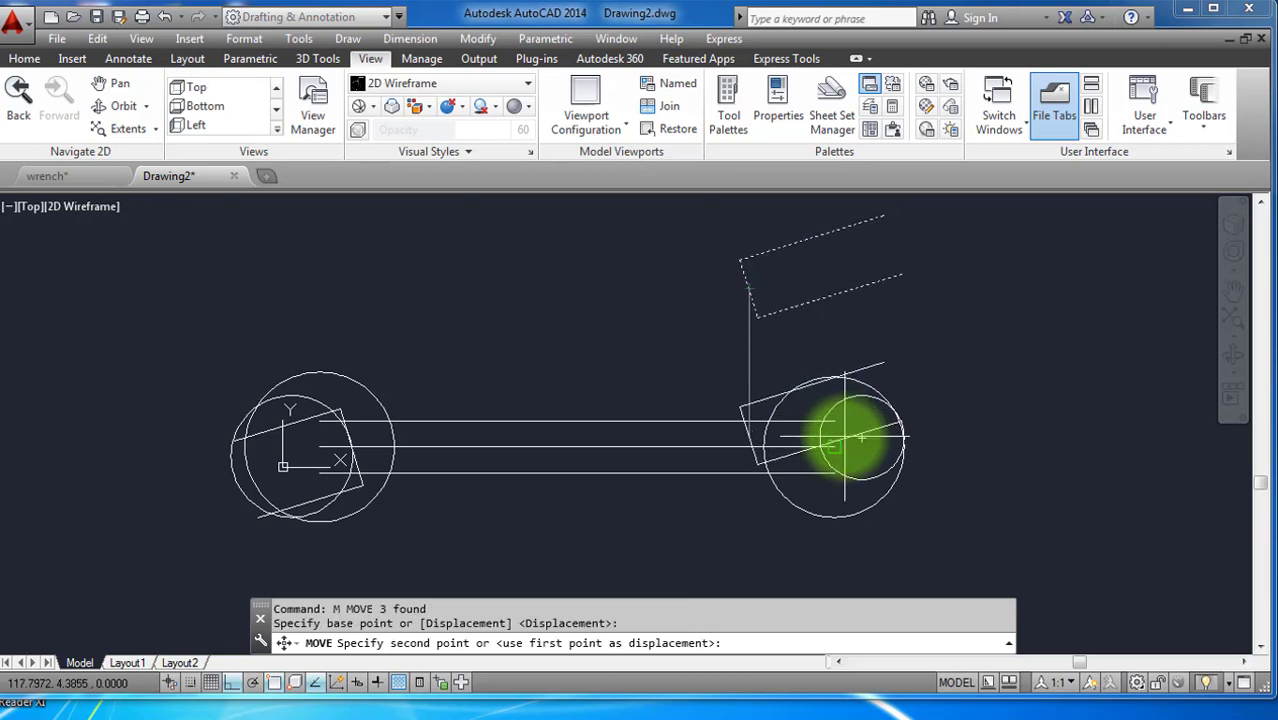
click(820, 440)
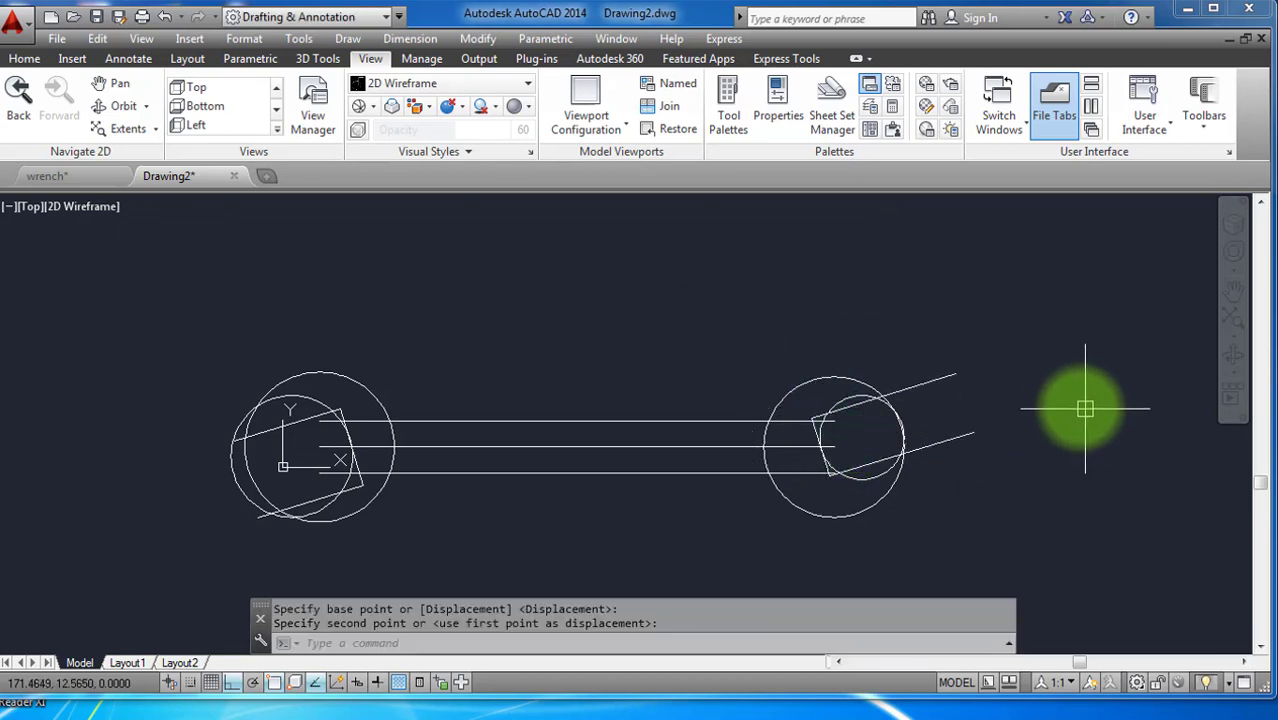
Examine the head circles, angled jaw openings and handle lines at both ends of the wrench.
scroll(985, 310, down, 2)
scroll(975, 380, up, 4)
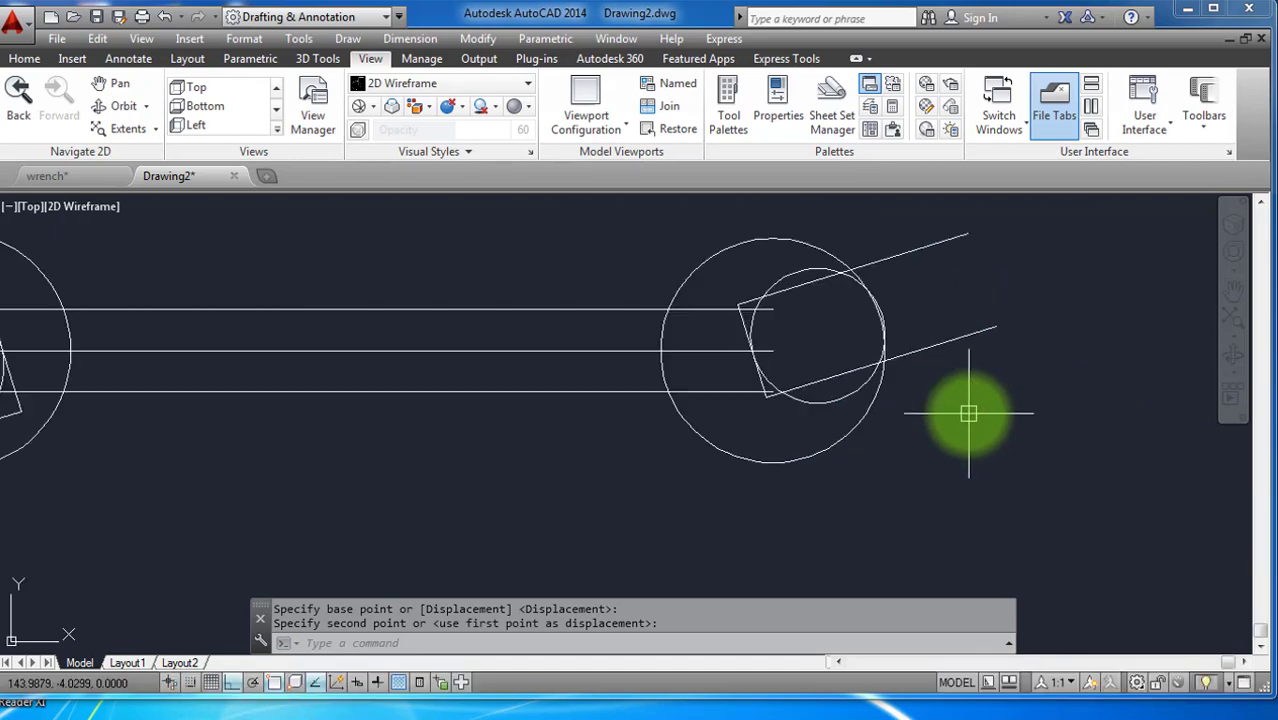
scroll(840, 420, down, 4)
scroll(776, 442, up, 3)
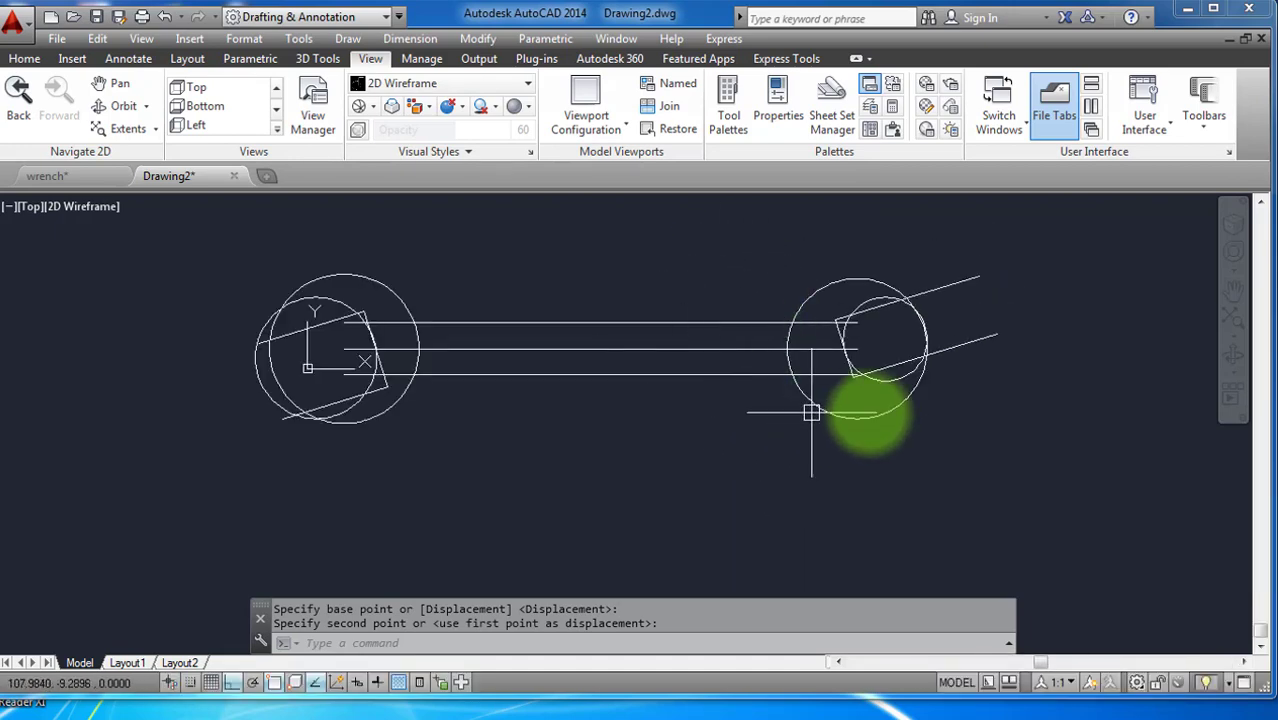
scroll(884, 400, down, 2)
scroll(640, 322, up, 4)
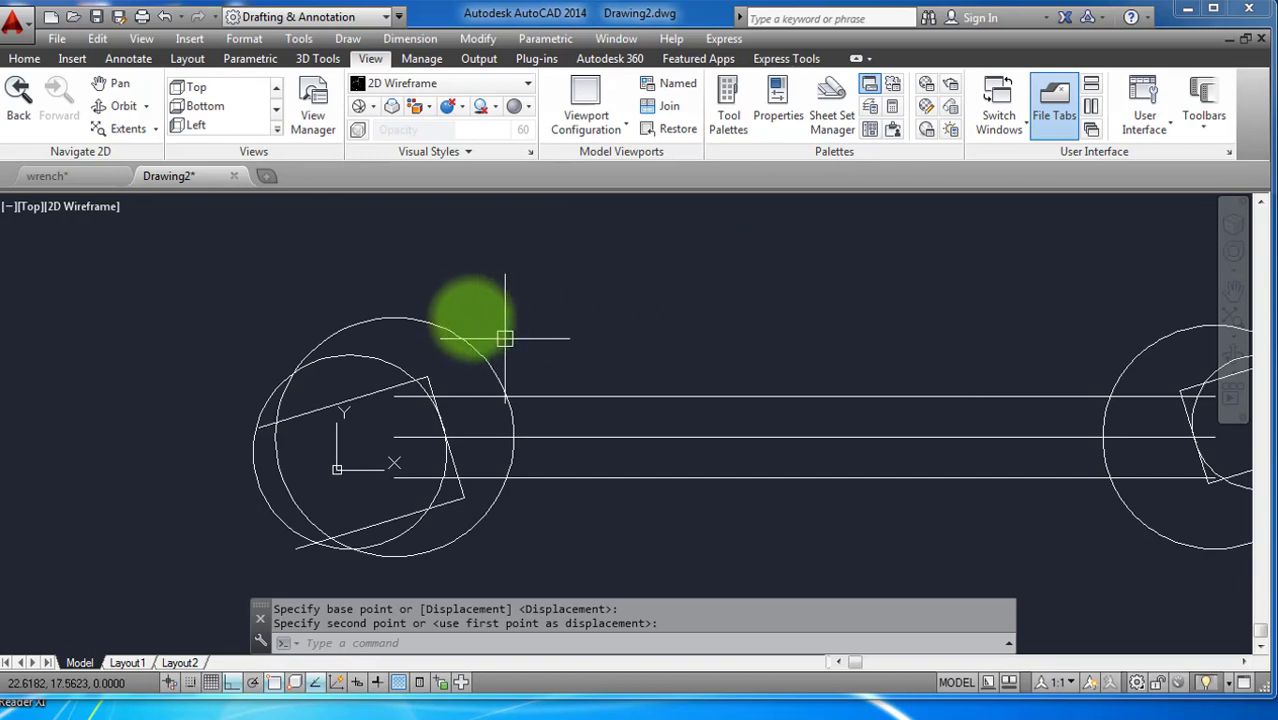
scroll(491, 341, down, 4)
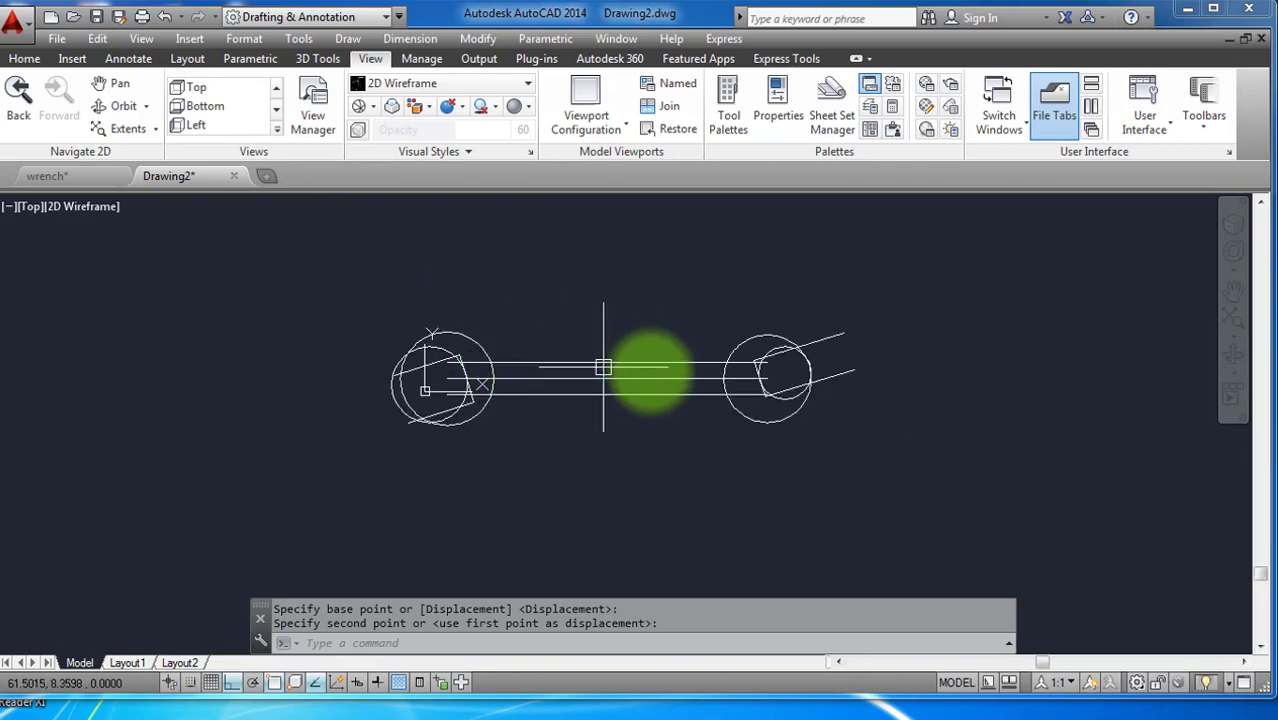
scroll(714, 402, up, 5)
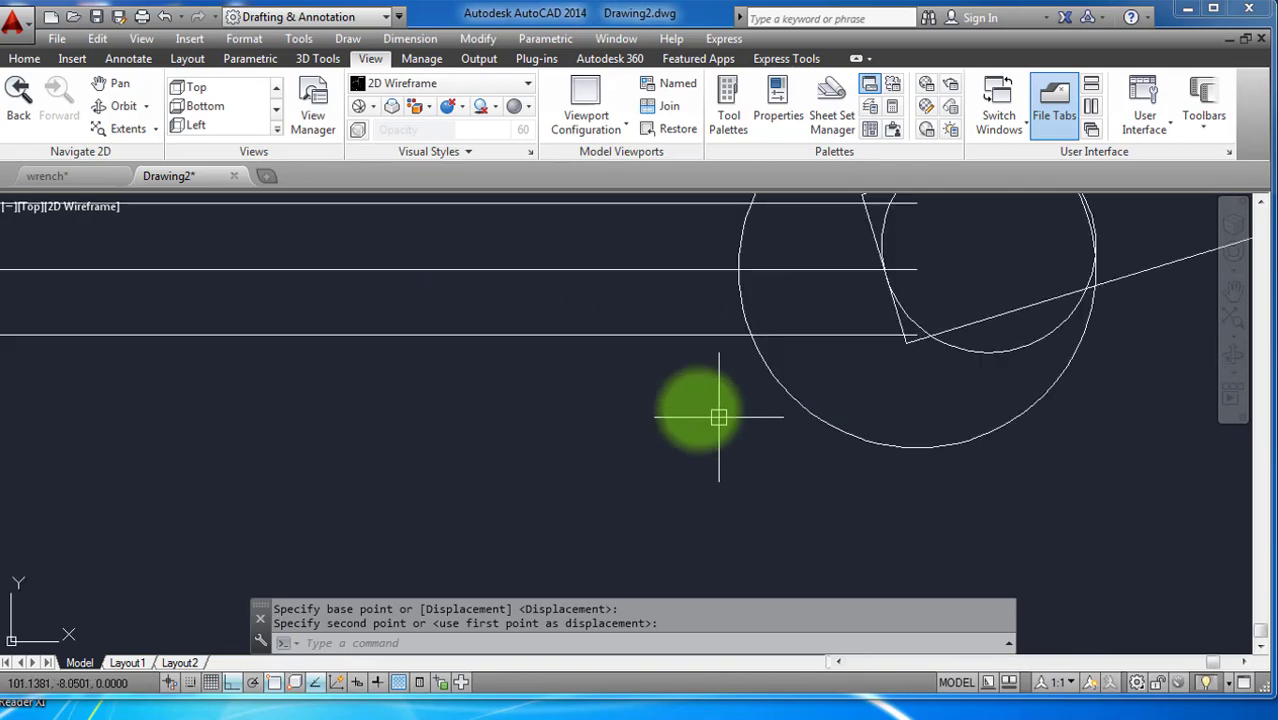
scroll(862, 470, down, 5)
scroll(620, 460, up, 2)
scroll(617, 459, up, 3)
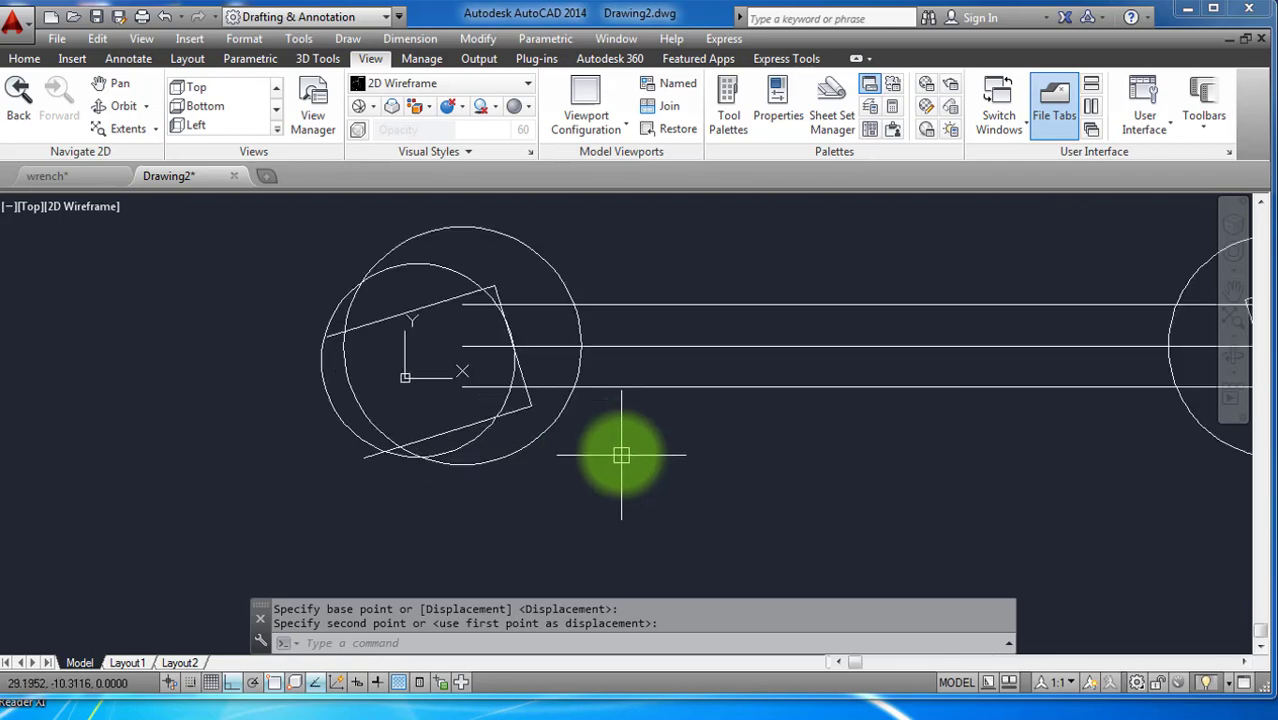
scroll(605, 420, down, 5)
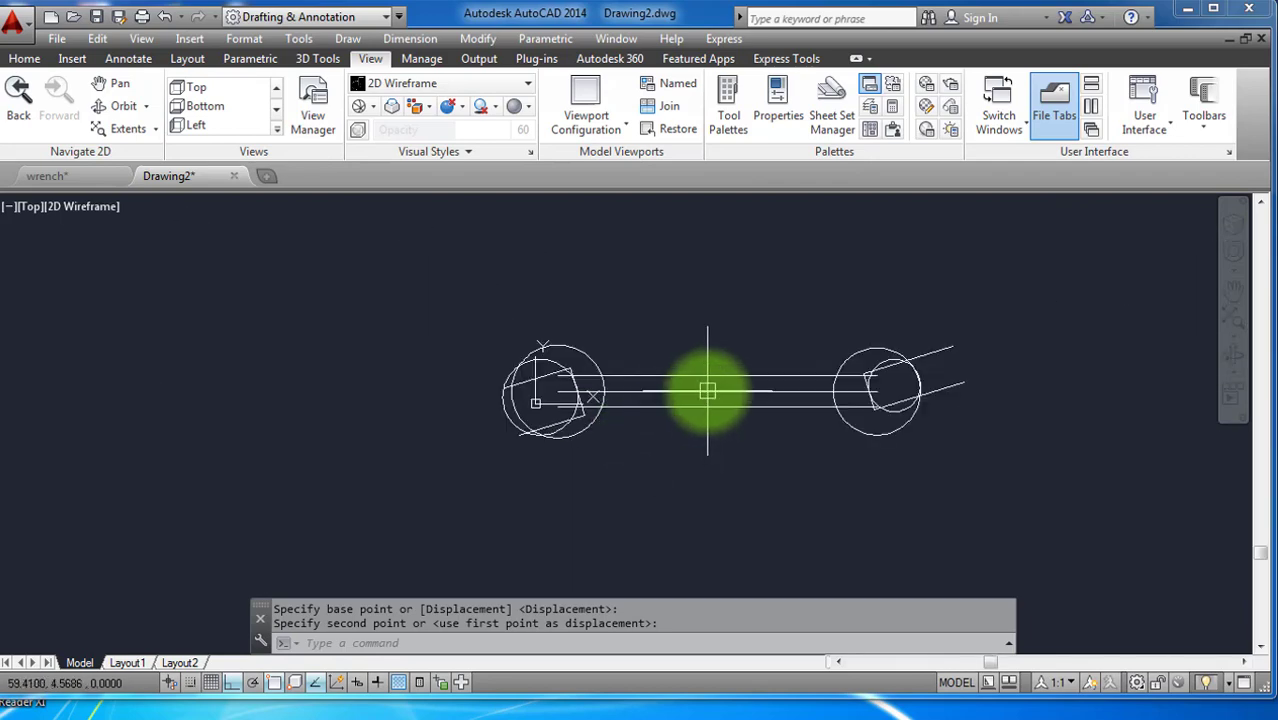
Draw a tangent-tangent-radius circle of radius 47 touching the upper handle line and the upper right of the larger left head circle.
key(Return)
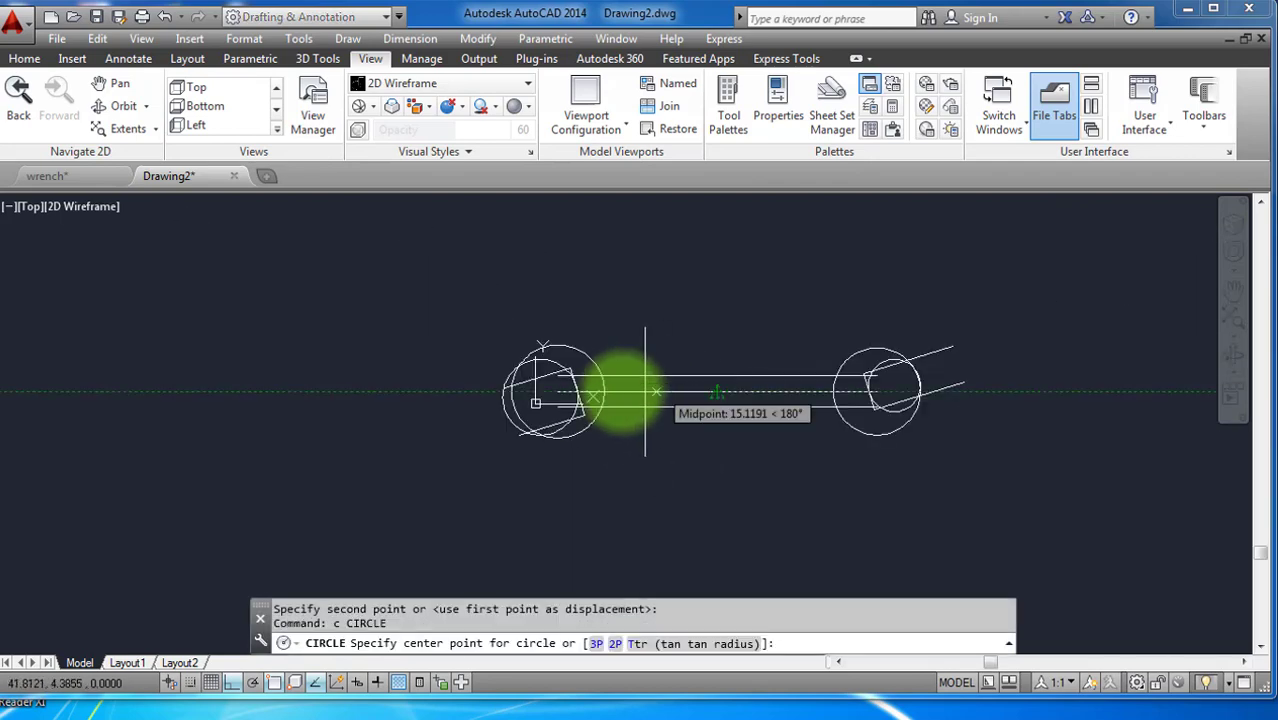
scroll(645, 380, up, 6)
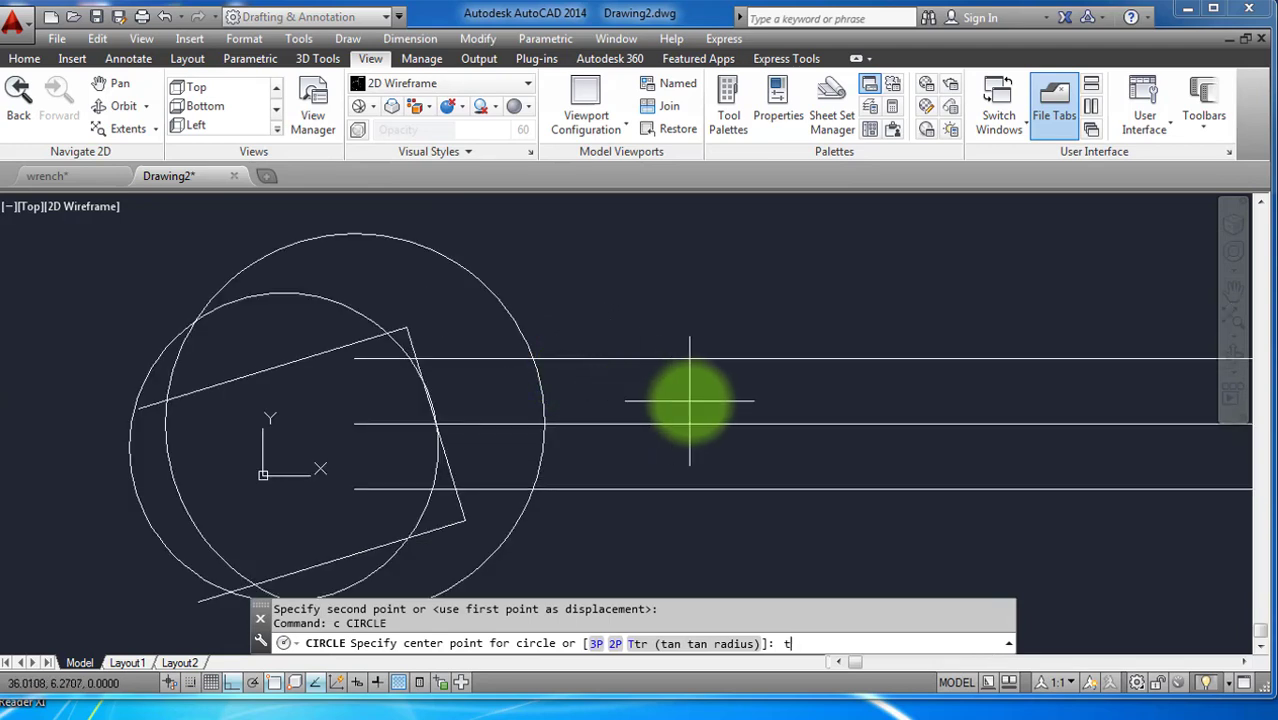
text(ttr)
key(Return)
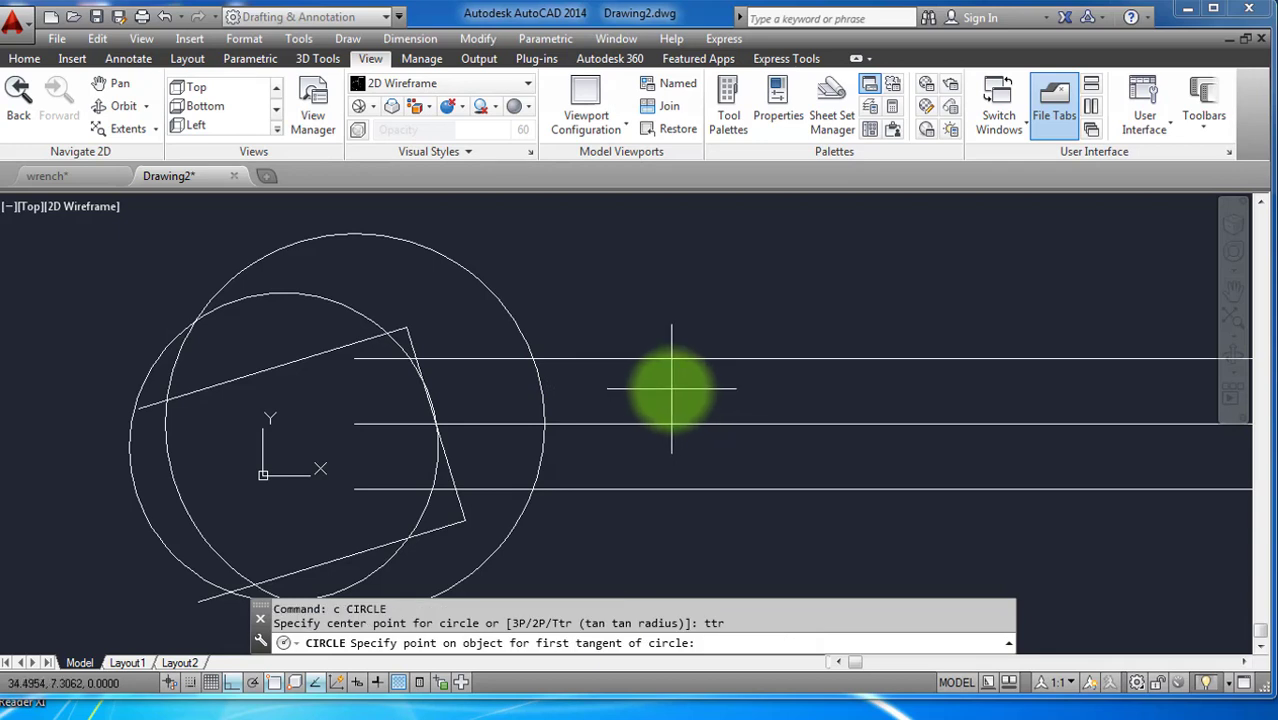
scroll(671, 388, down, 2)
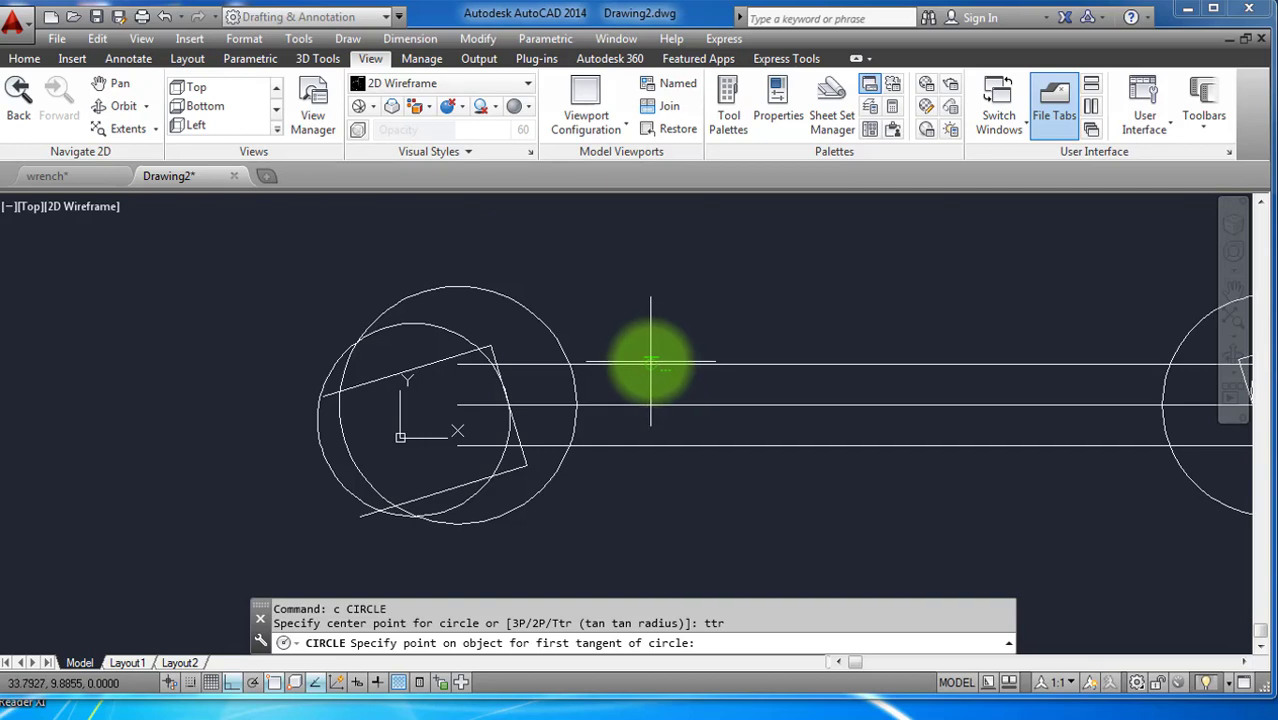
click(651, 362)
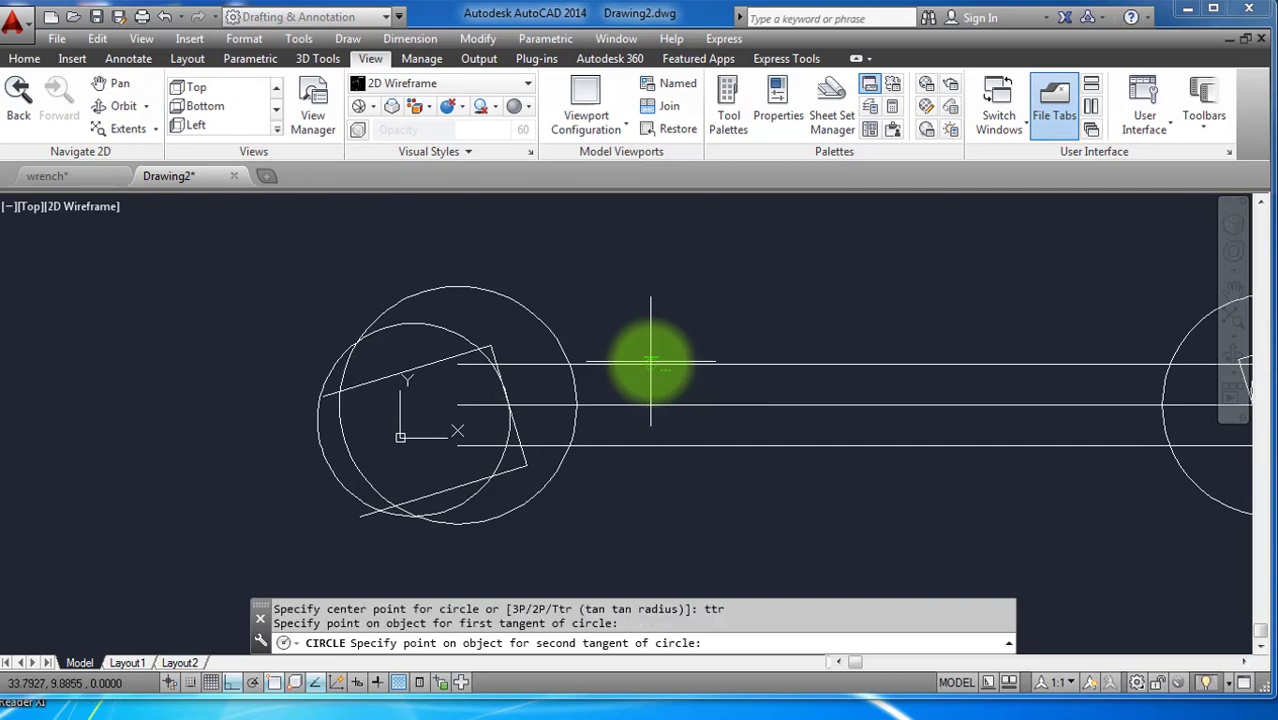
click(543, 322)
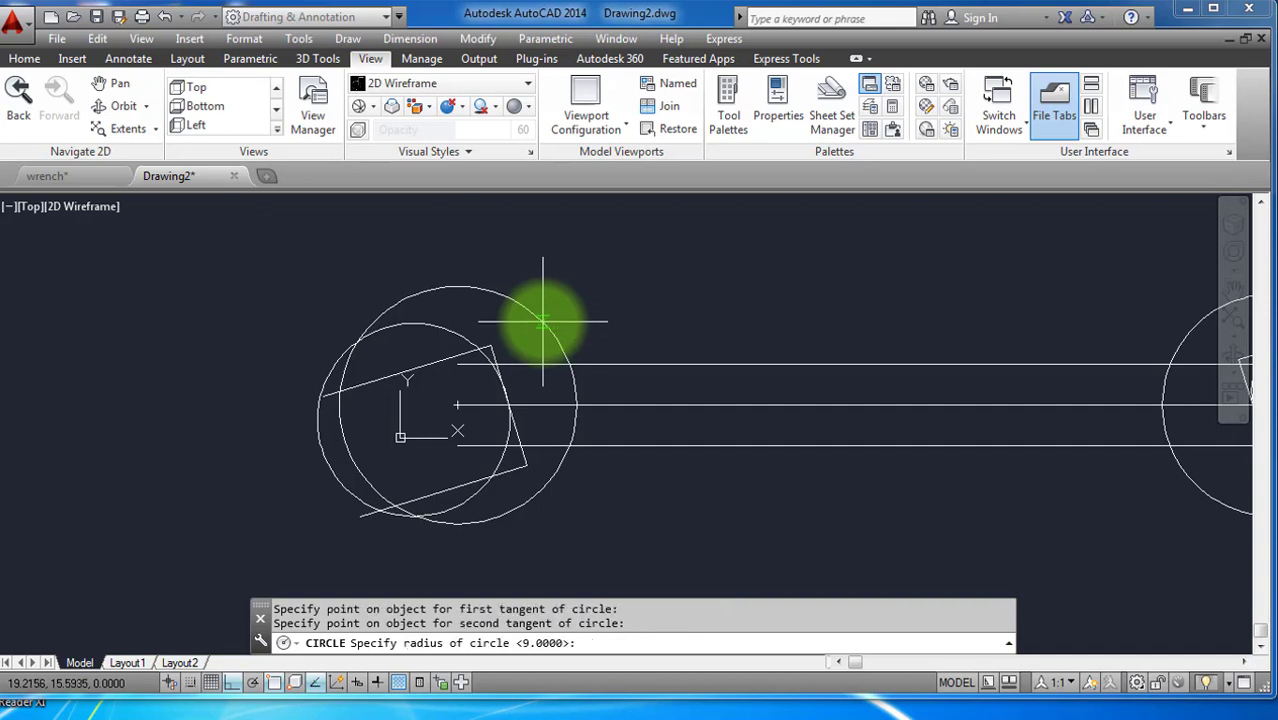
text(47)
key(Return)
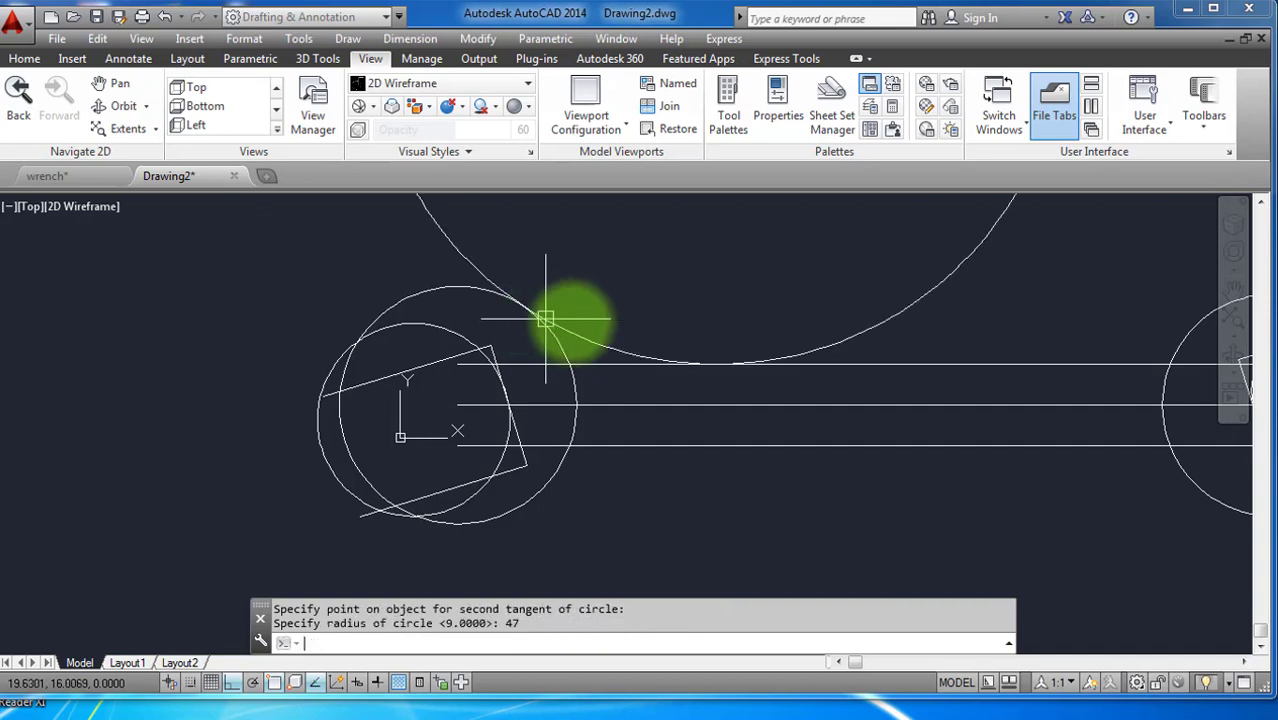
Draw a tangent-tangent-radius circle of radius 47 touching the lower handle line and the lower right of the larger left head circle.
scroll(650, 408, down, 3)
scroll(641, 409, down, 2)
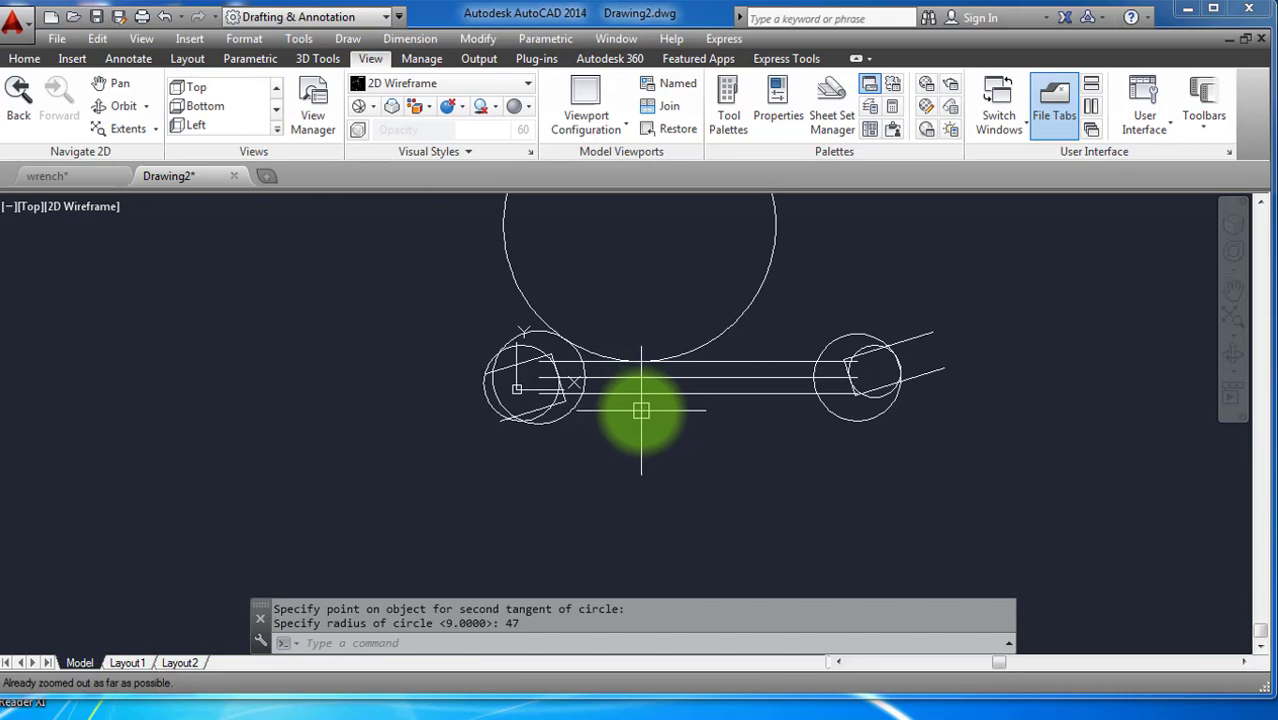
key(Return)
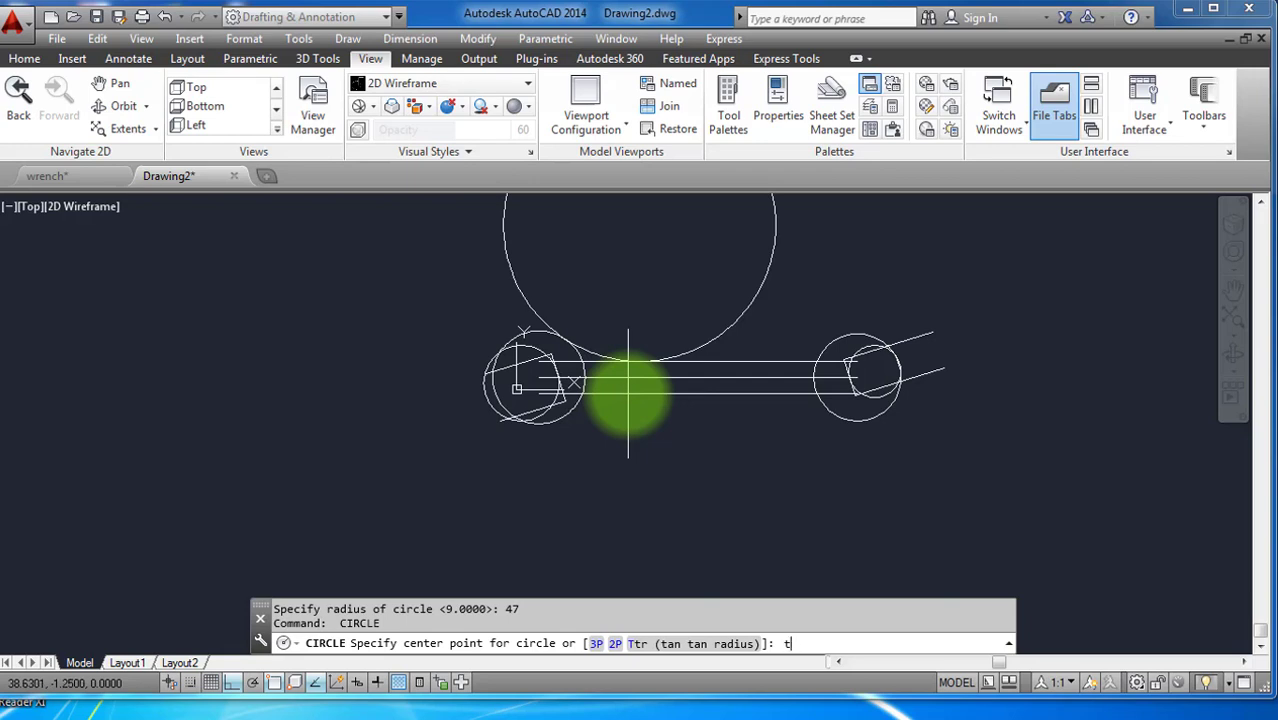
key(Return)
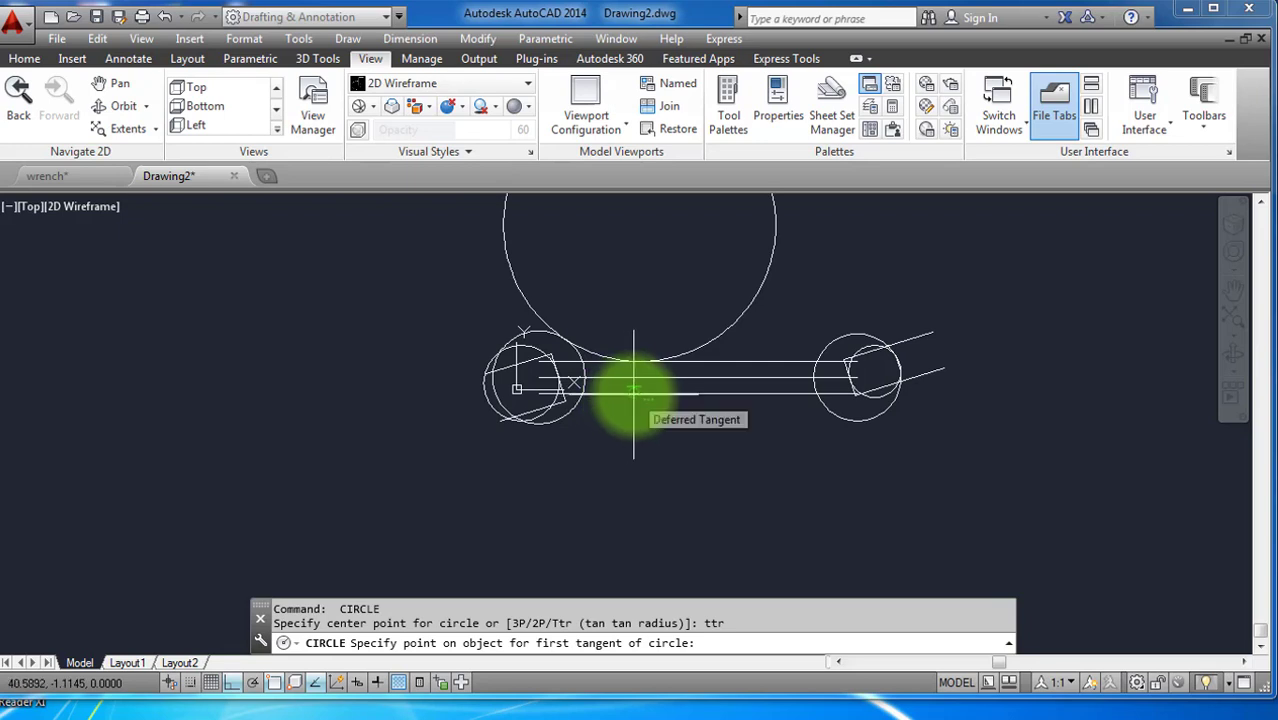
click(633, 390)
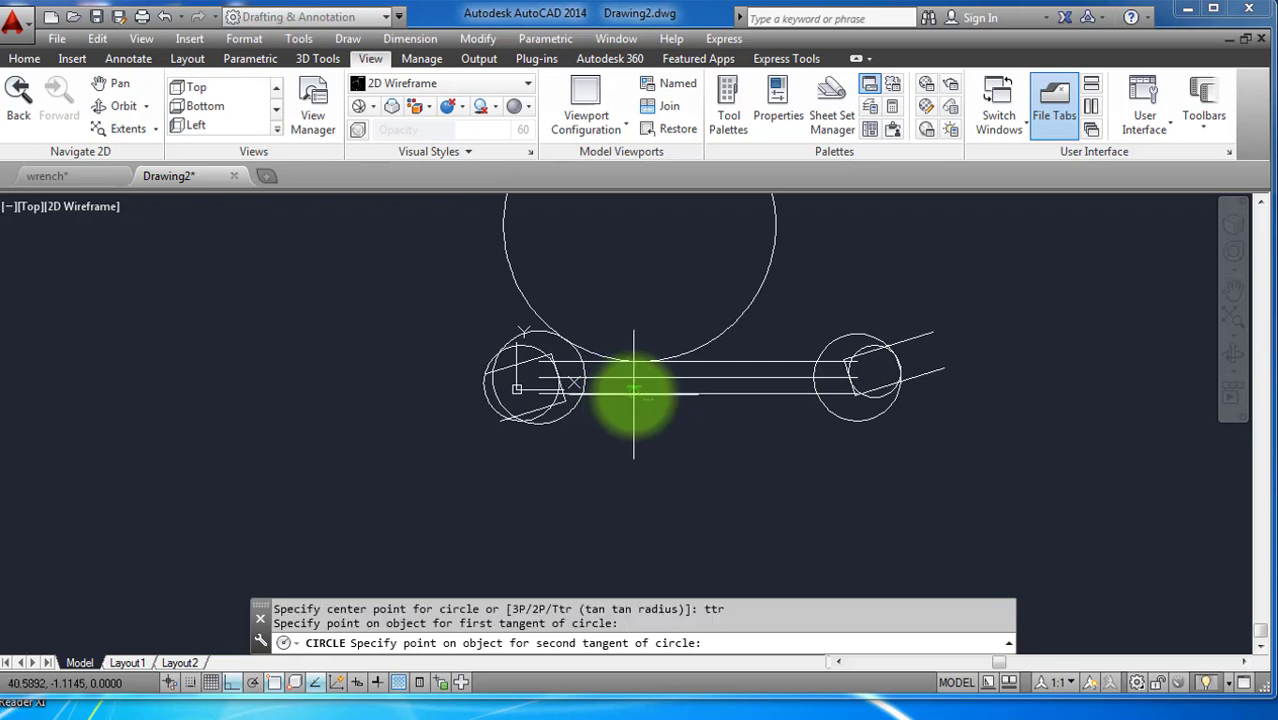
click(569, 416)
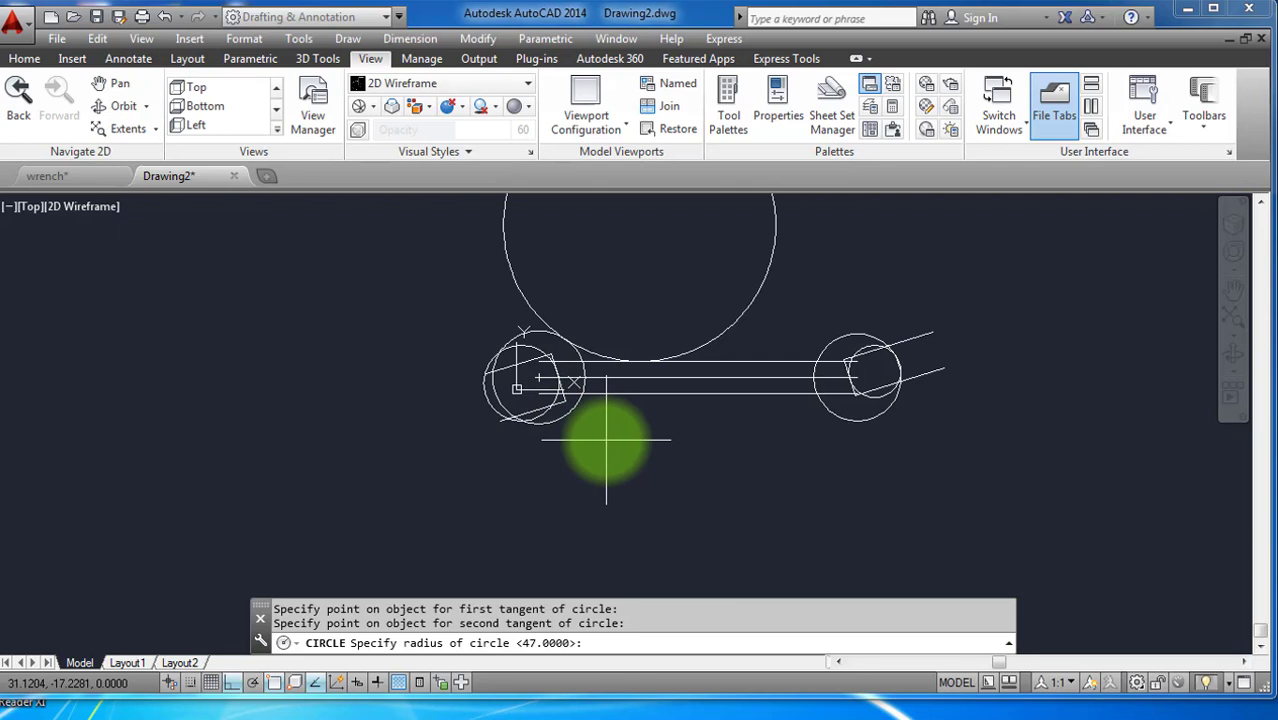
key(Return)
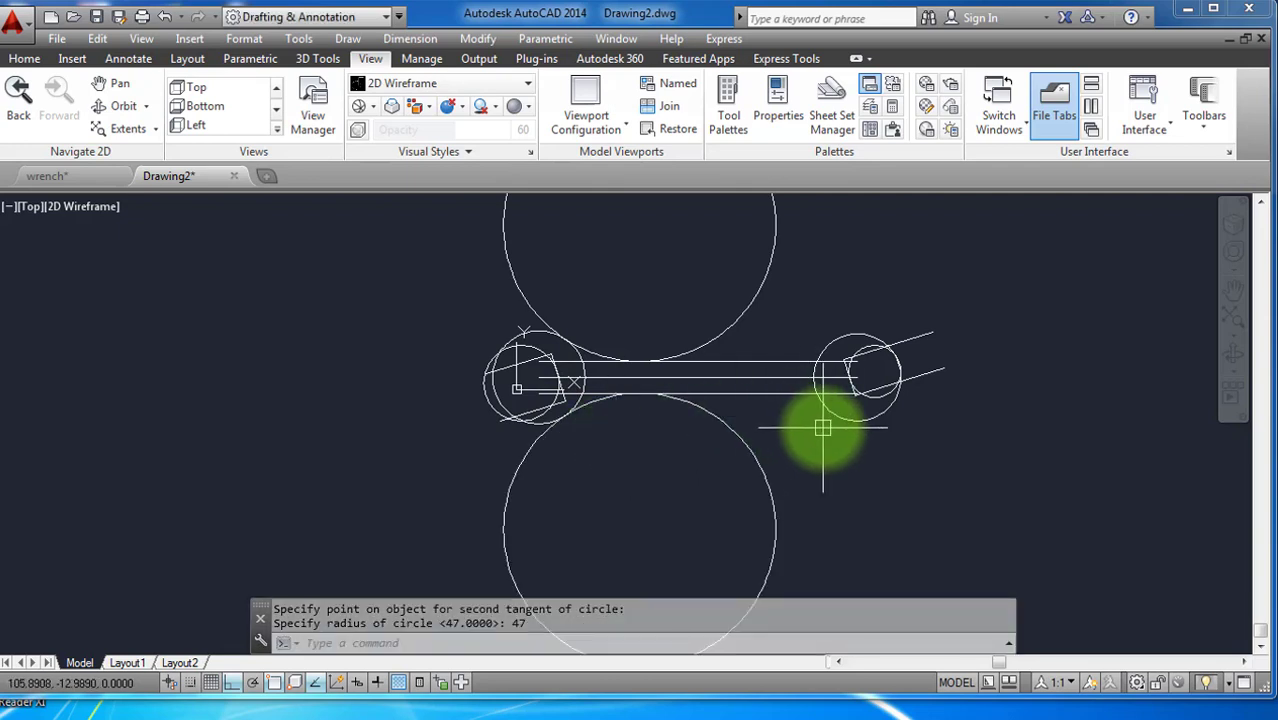
Draw a tangent-tangent-radius circle of radius 23 touching the upper handle line and the upper left of the larger right head circle.
key(Return)
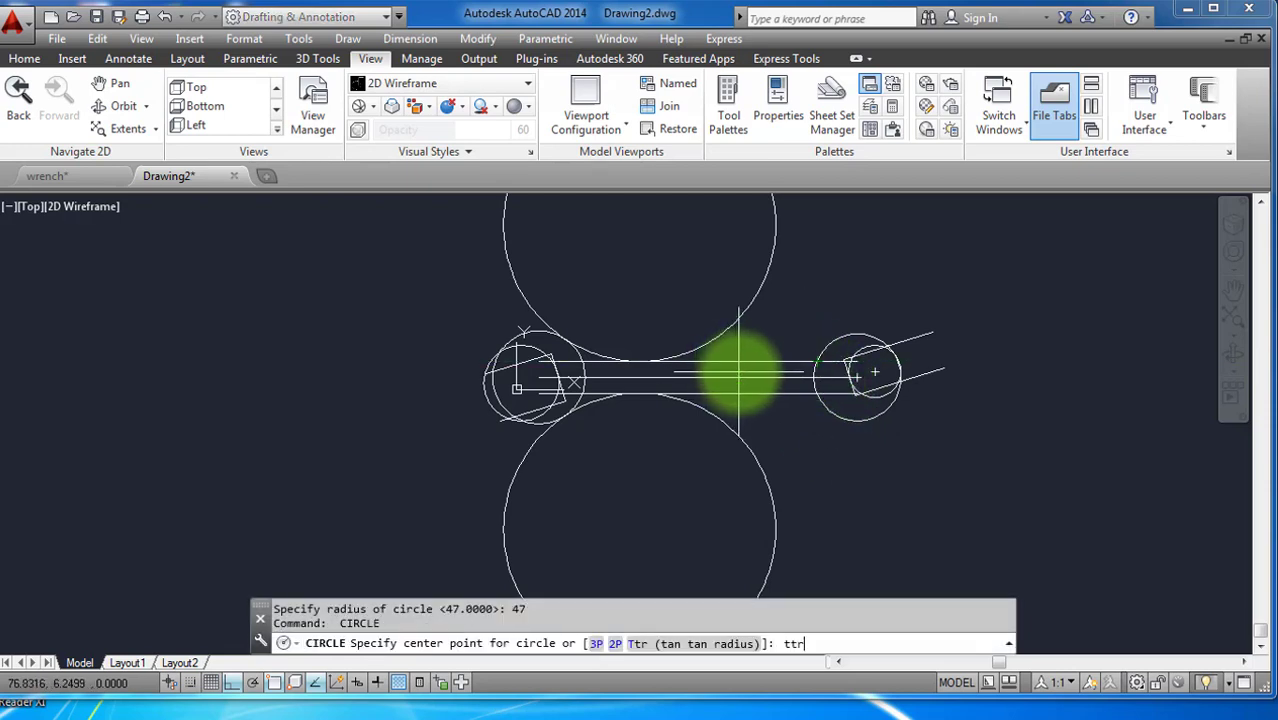
text(ttr)
key(Return)
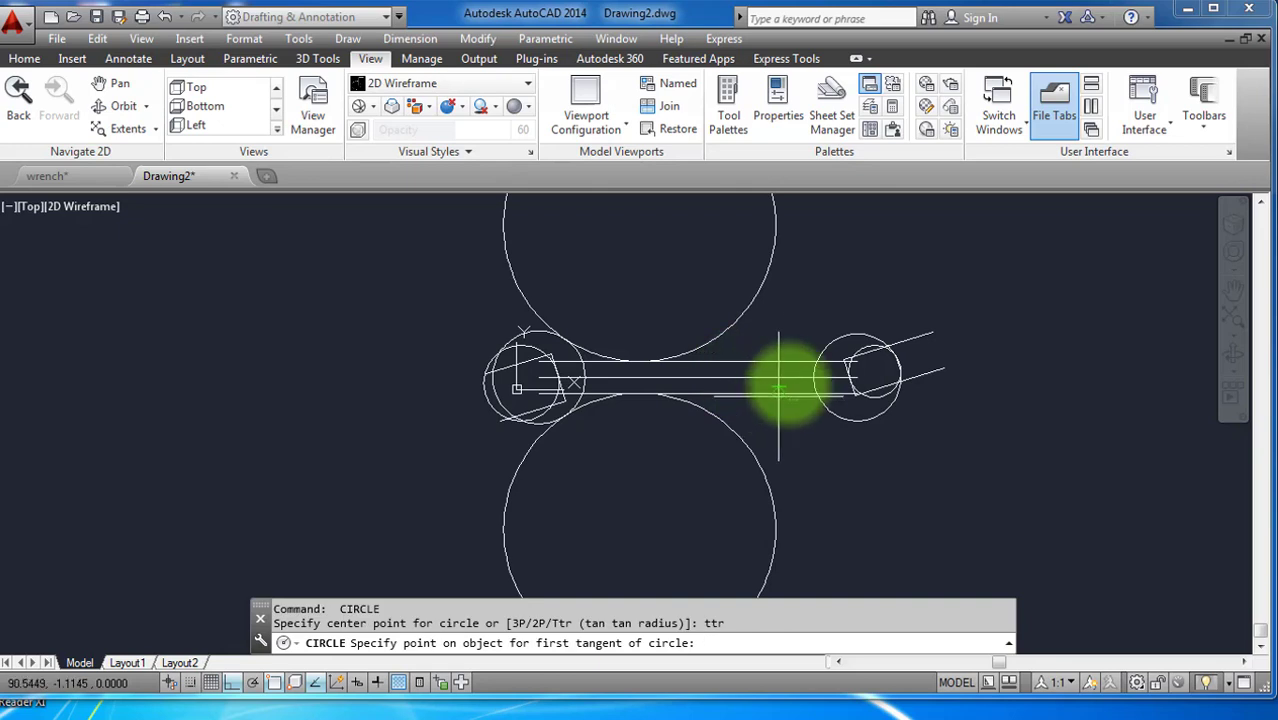
scroll(815, 363, up, 5)
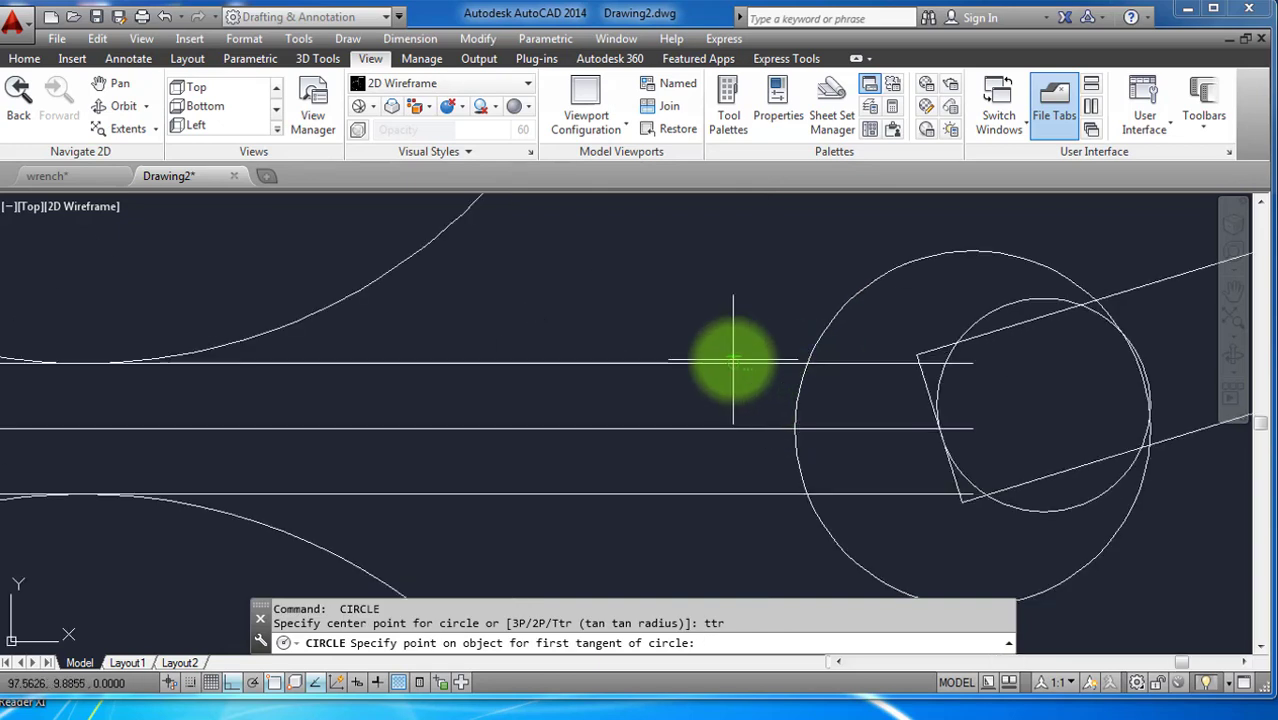
click(730, 362)
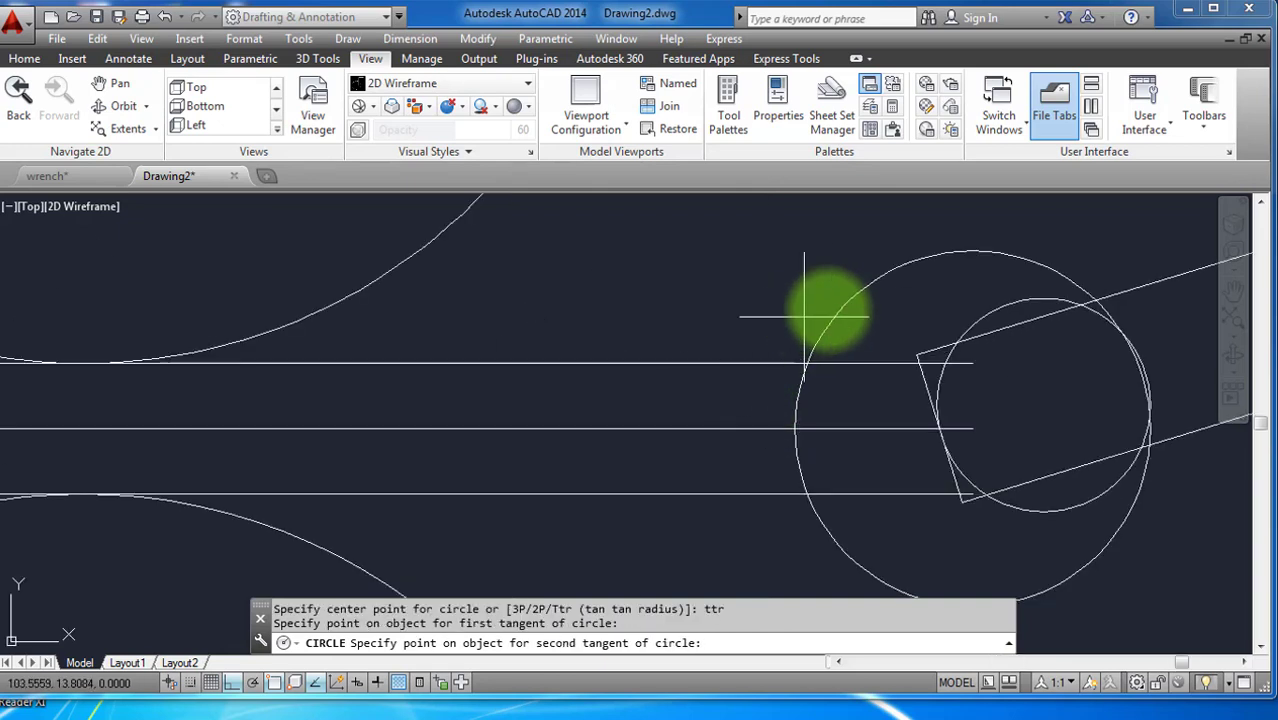
click(857, 296)
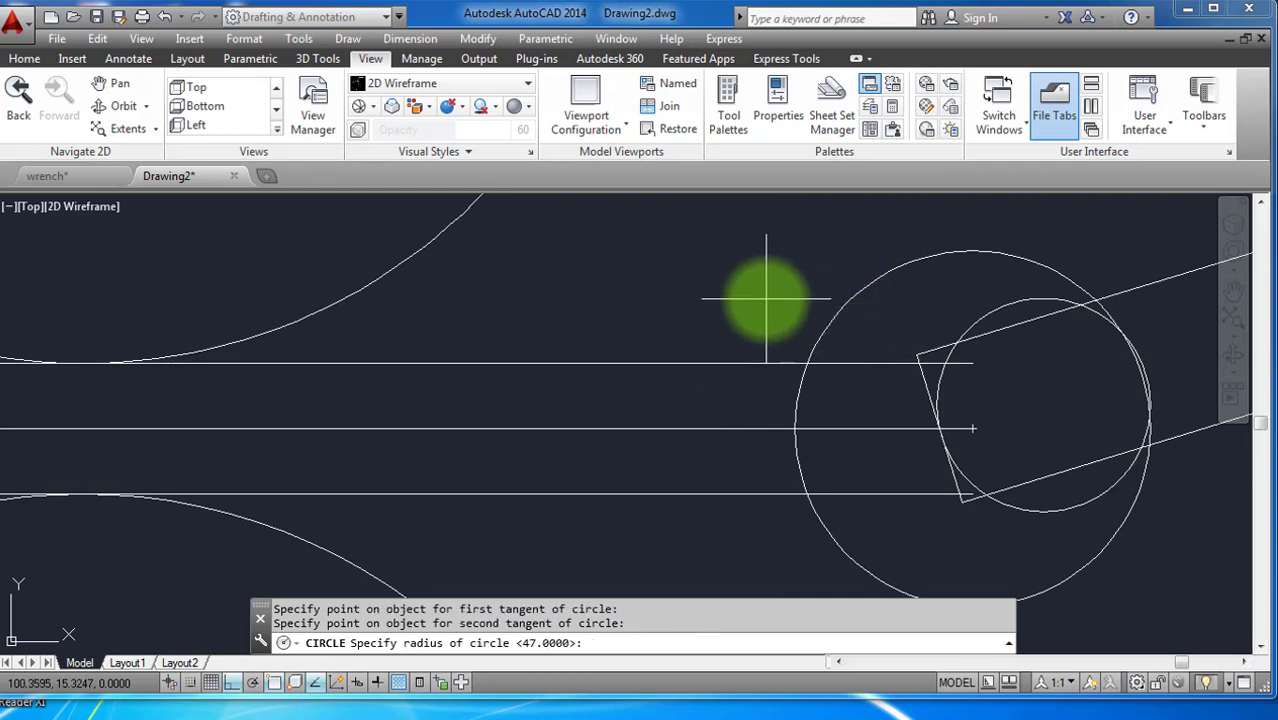
text(23)
key(Return)
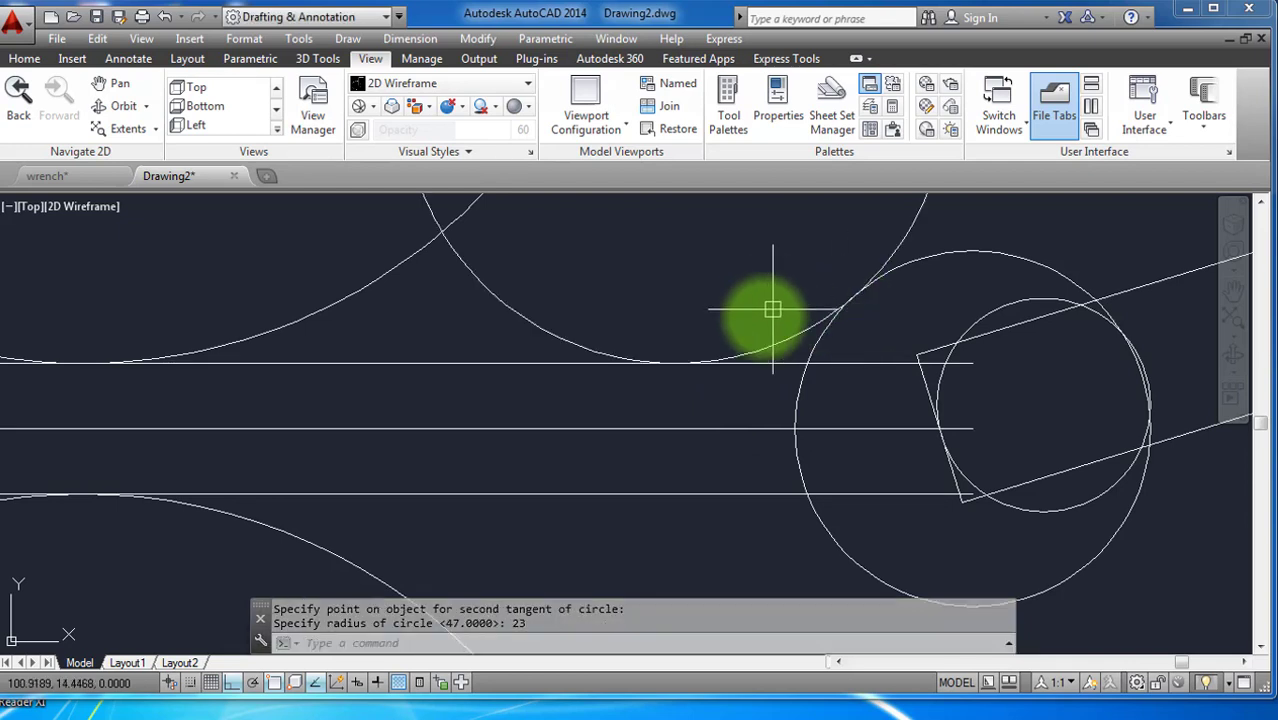
Draw a tangent-tangent-radius circle of radius 23 touching the lower handle line and the lower left of the larger right head circle.
scroll(770, 310, down, 3)
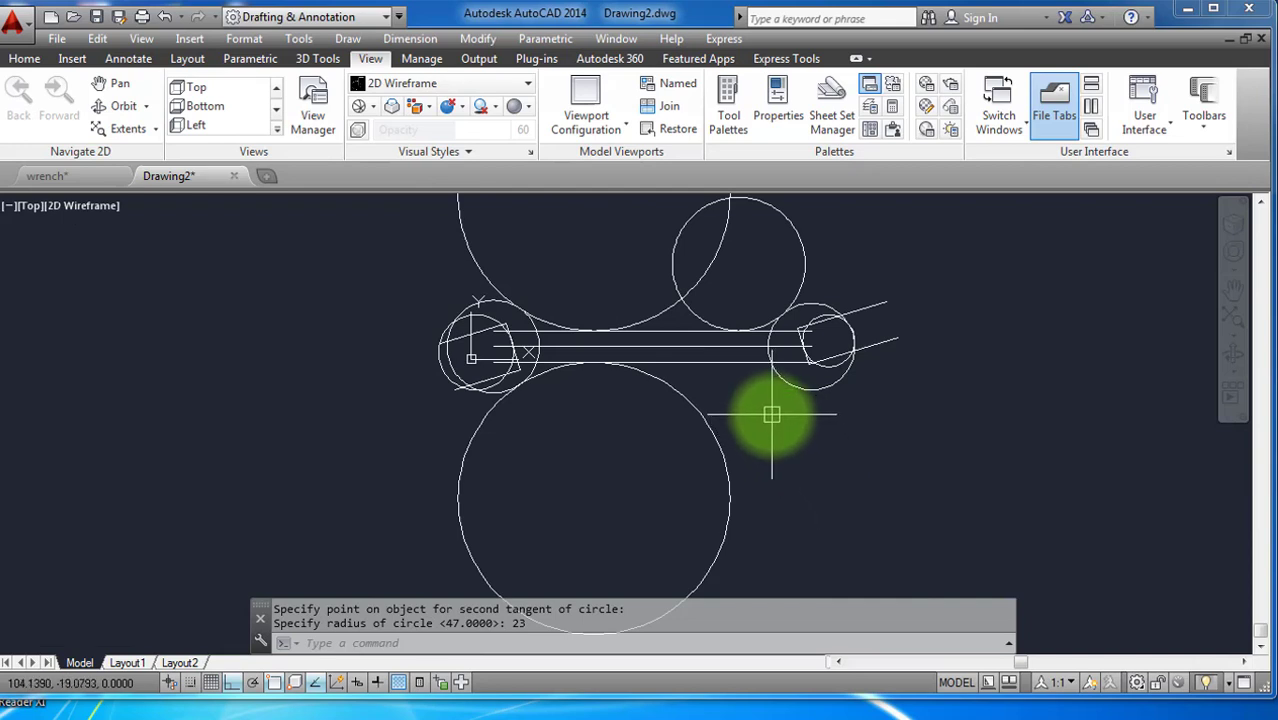
key(Return)
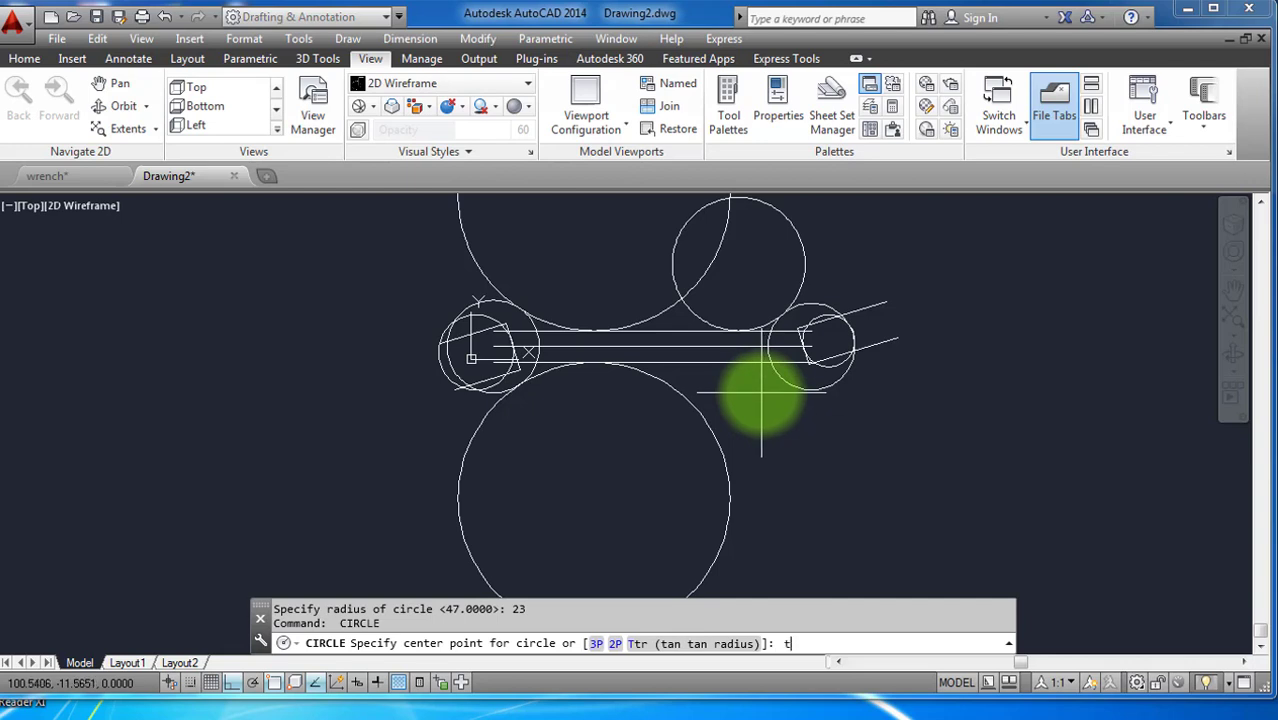
key(Return)
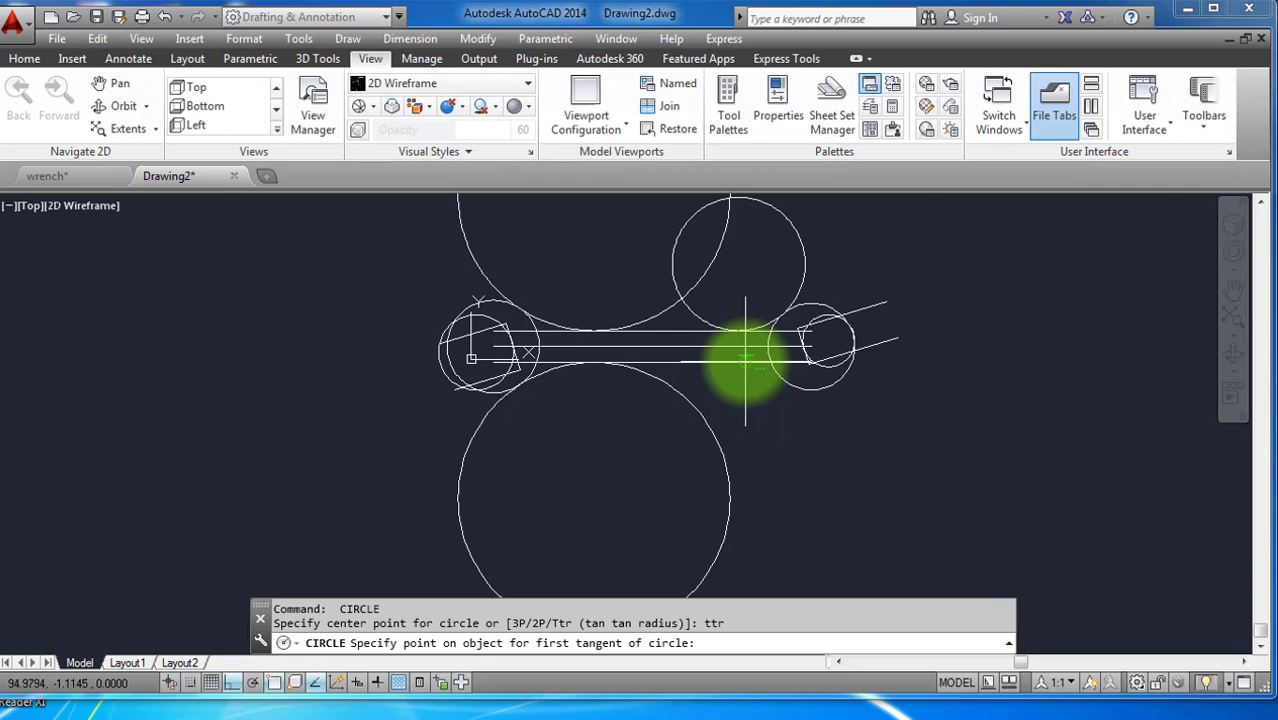
click(745, 360)
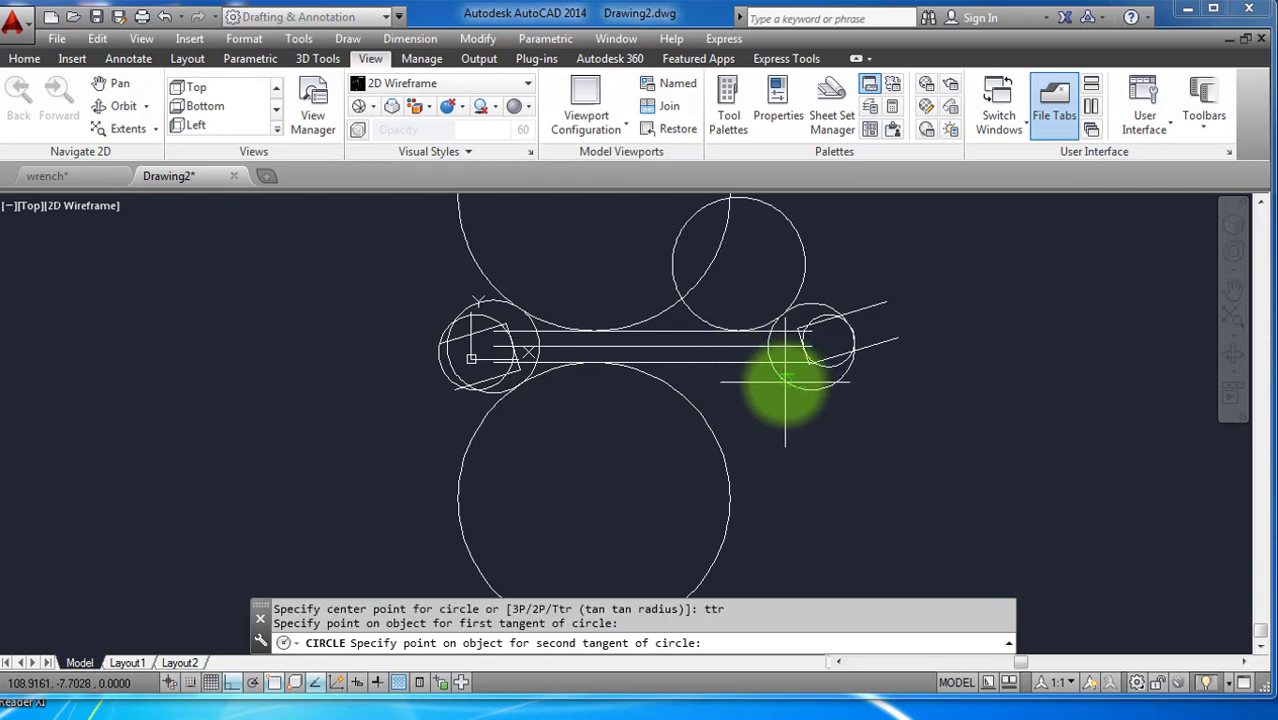
click(785, 381)
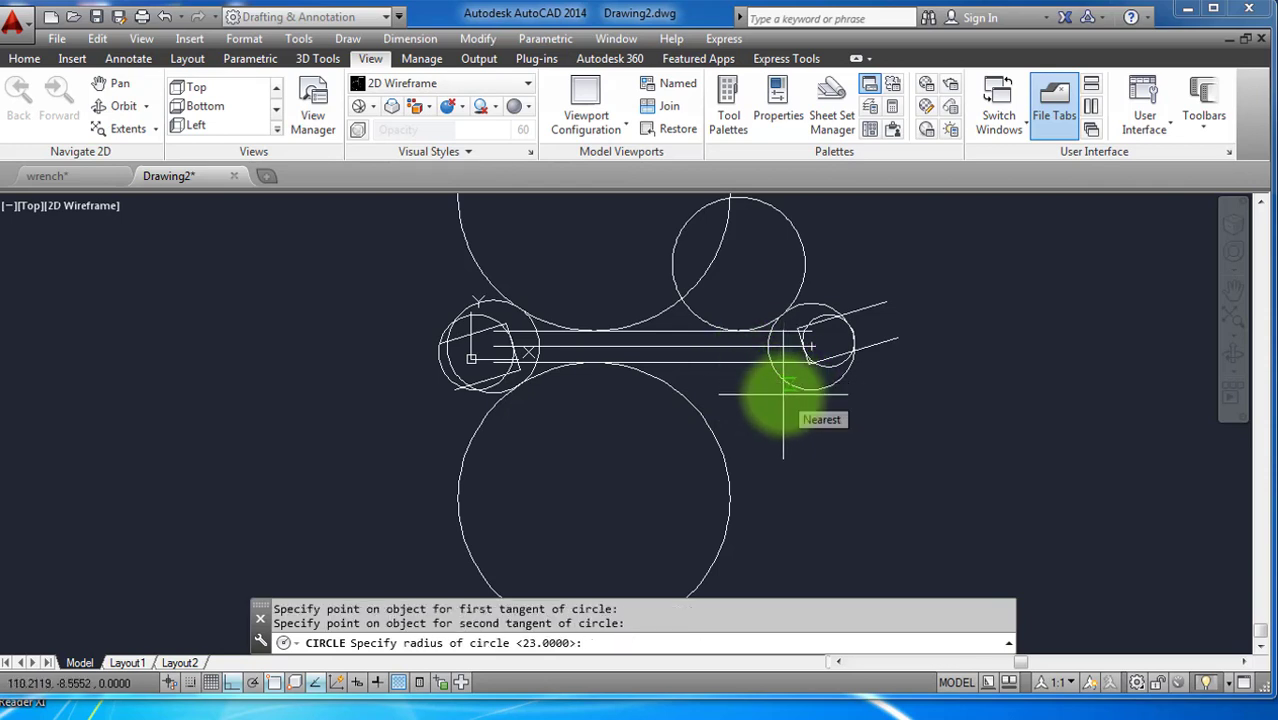
text(23)
key(Return)
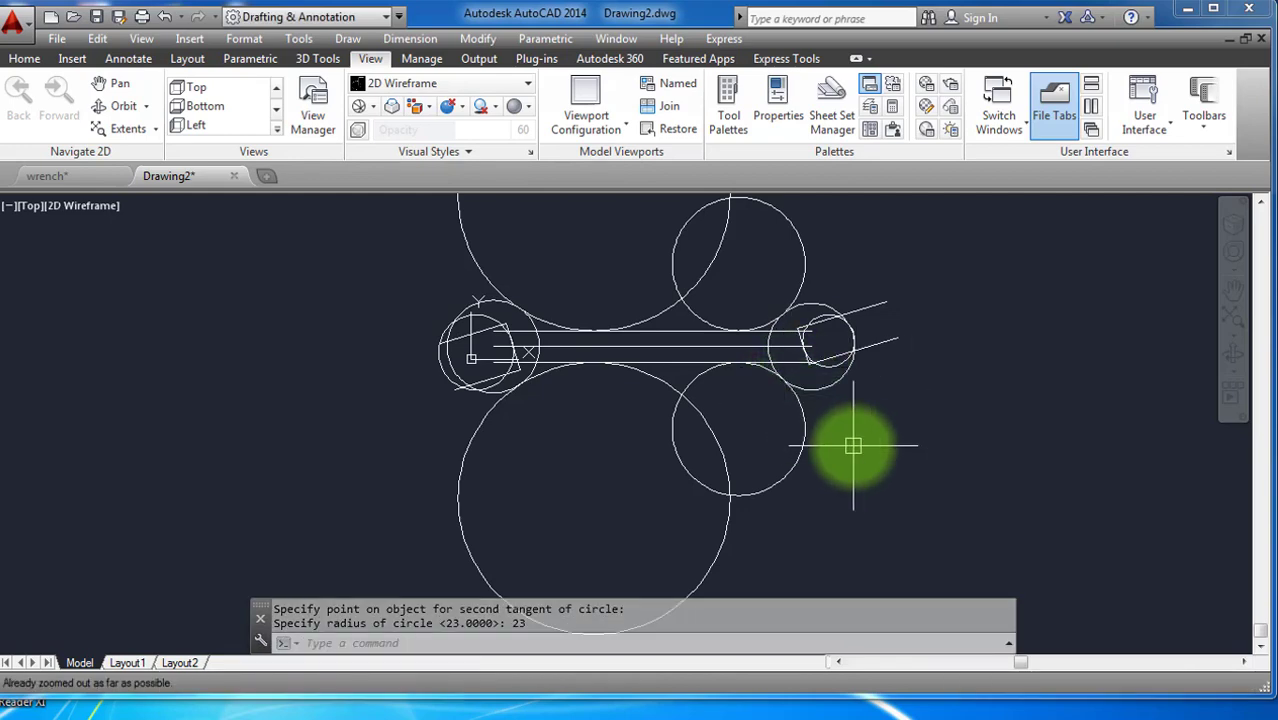
Regenerate the drawing display.
scroll(854, 444, up, 2)
text(re)
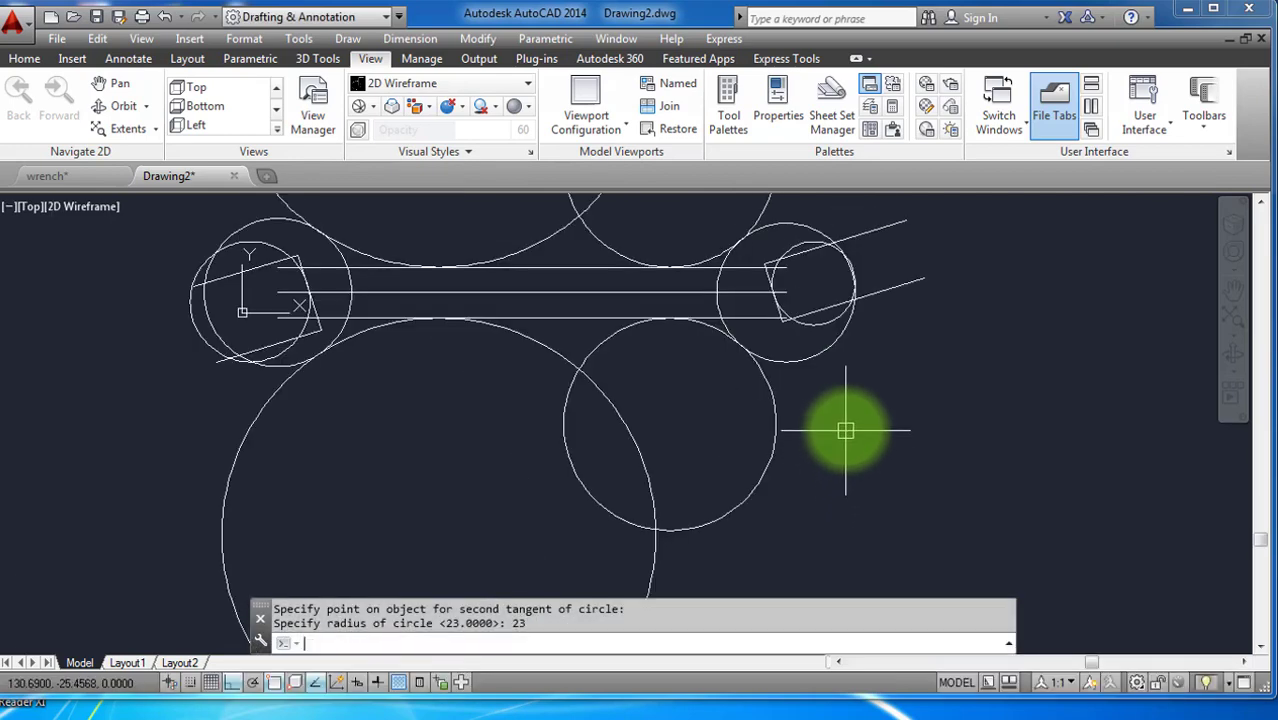
key(Return)
scroll(870, 428, down, 2)
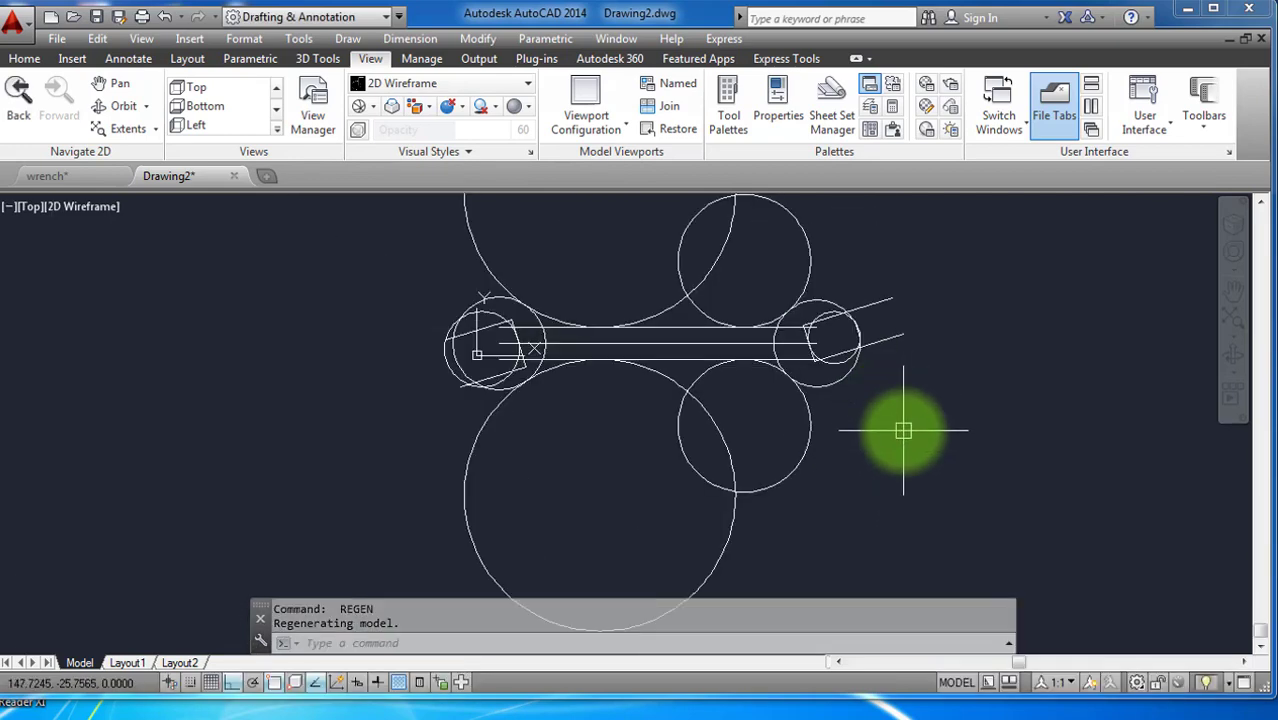
Trim the jaw lines protruding beyond the right head and the head circle arcs crossing the mouth of the jaw.
text(tr)
key(Return)
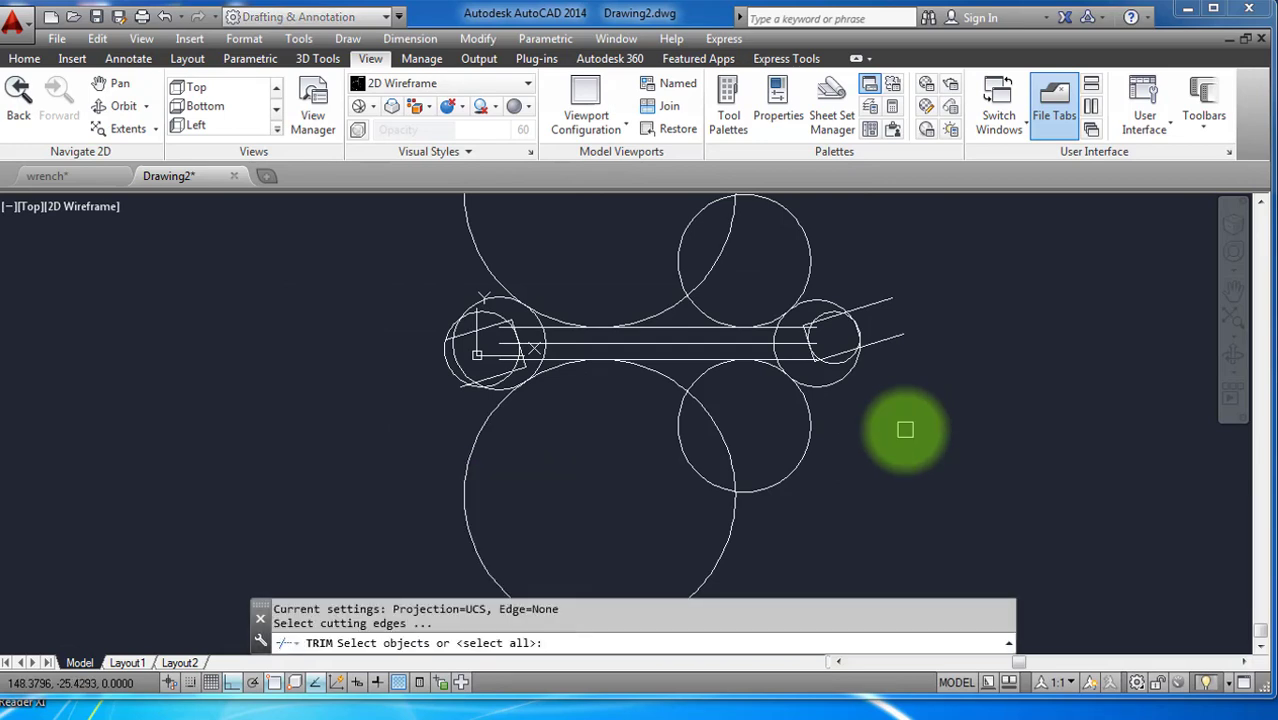
key(Return)
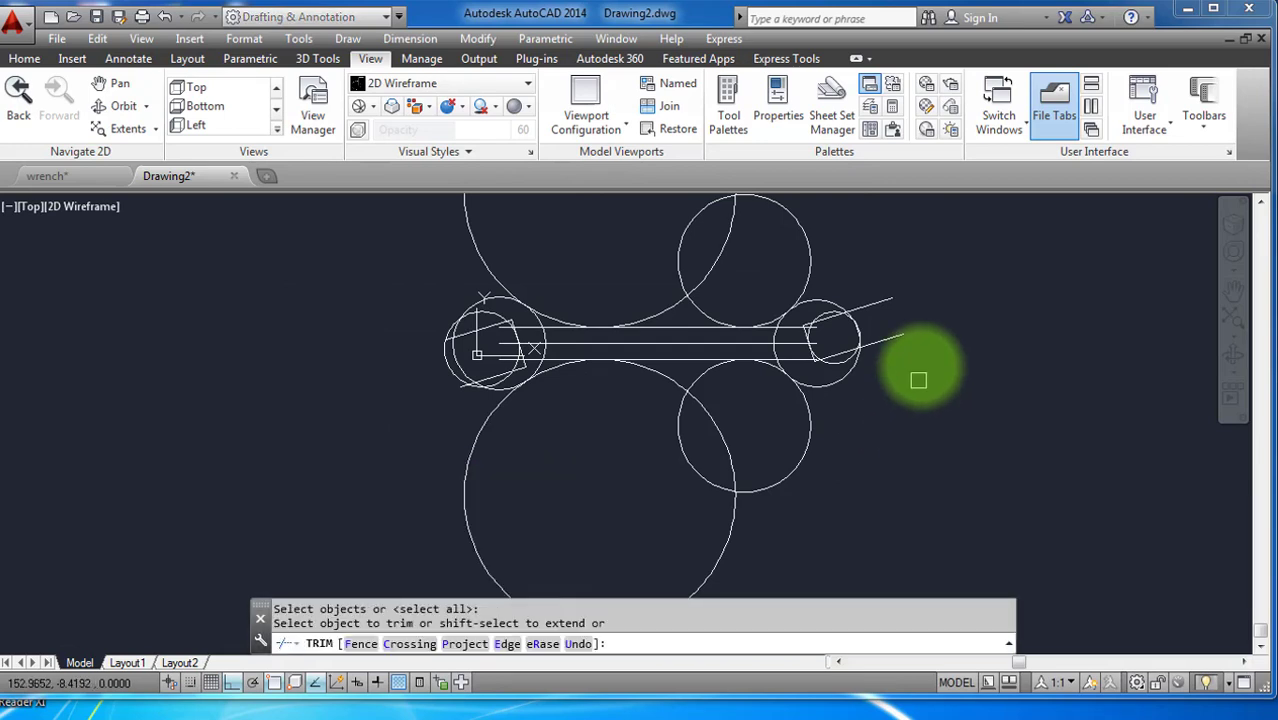
click(921, 364)
click(882, 258)
scroll(870, 300, up, 4)
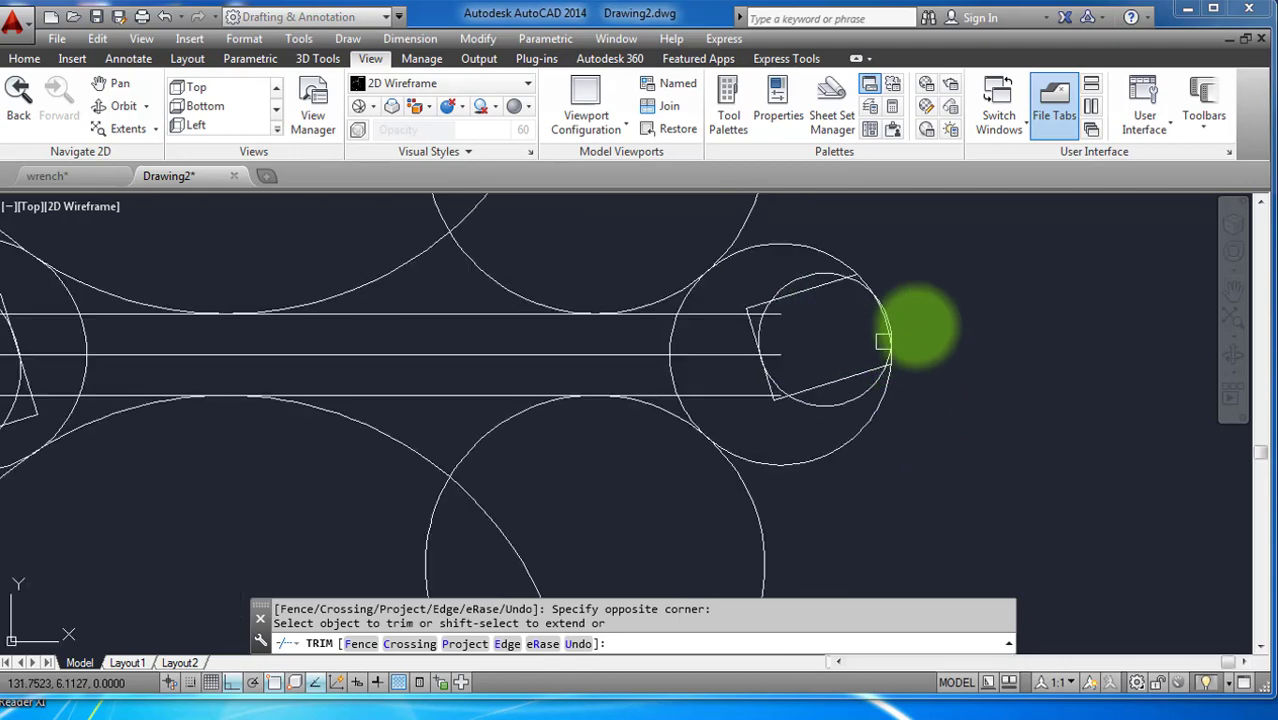
scroll(885, 290, up, 2)
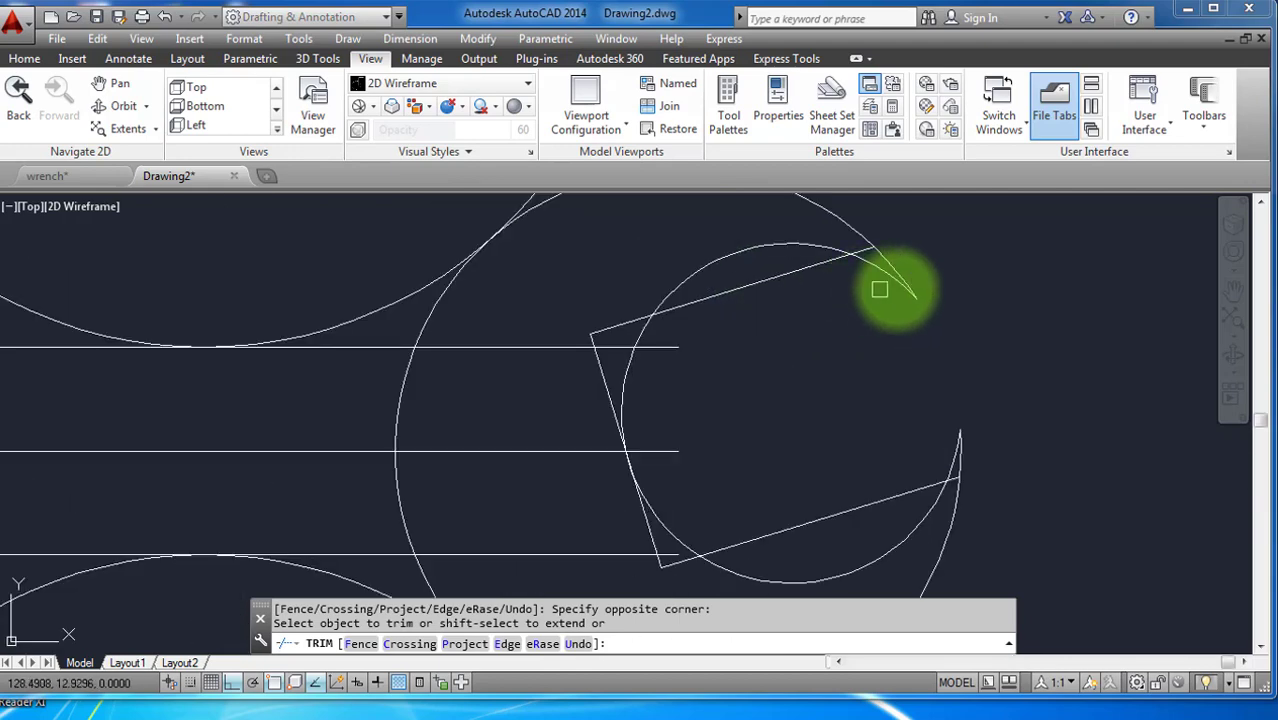
scroll(890, 292, down, 2)
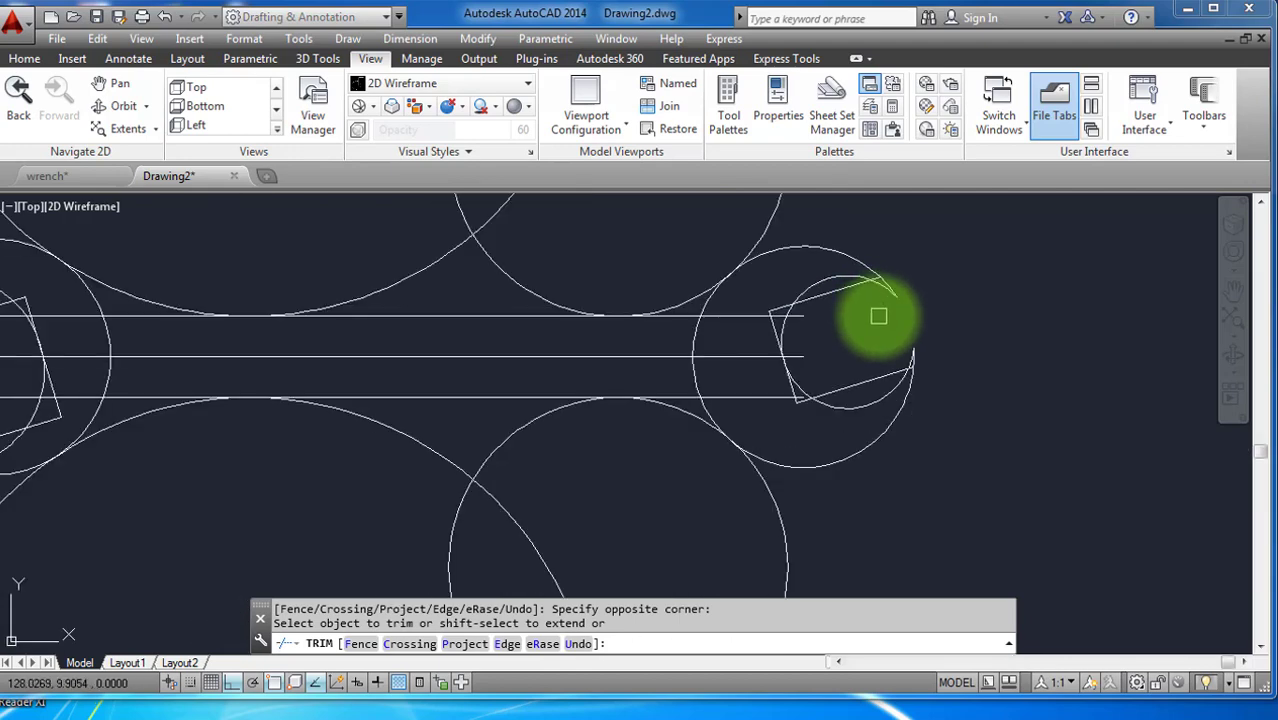
Trim the smaller right head circle's arcs lying above the upper jaw line and below the lower jaw line.
scroll(879, 314, up, 2)
scroll(890, 277, down, 2)
scroll(915, 300, up, 3)
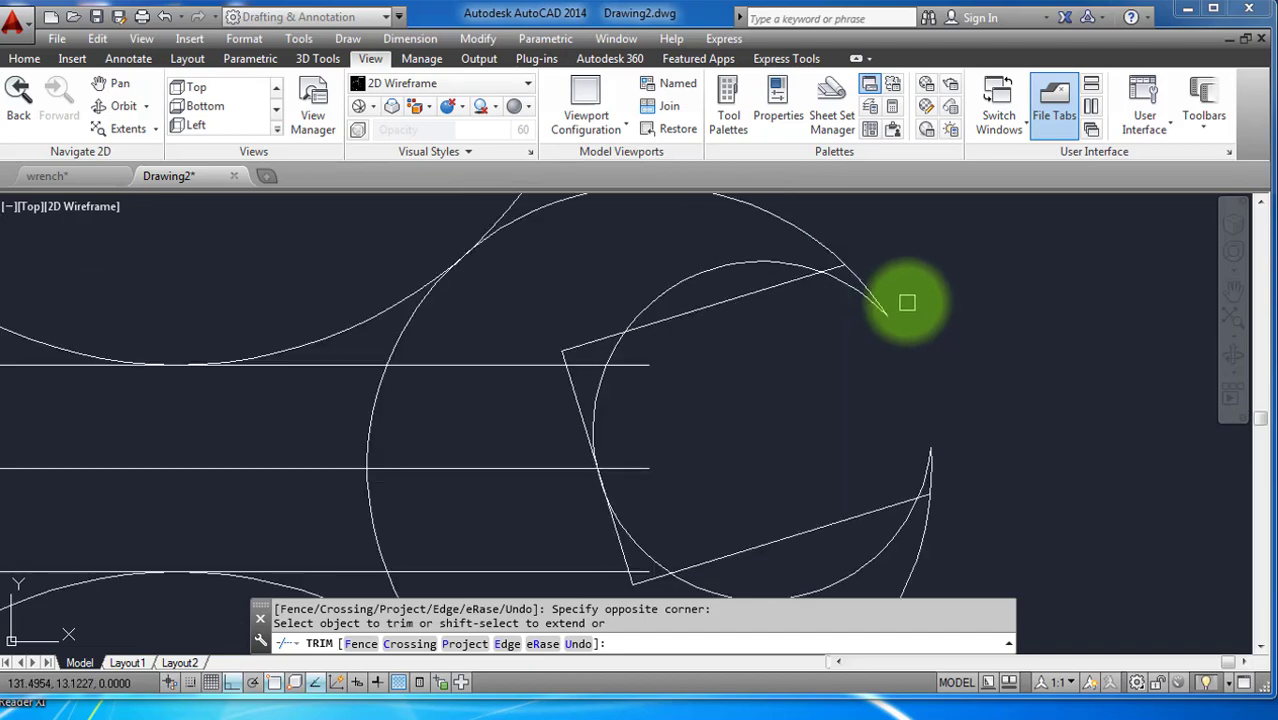
scroll(903, 300, down, 2)
scroll(885, 320, up, 1)
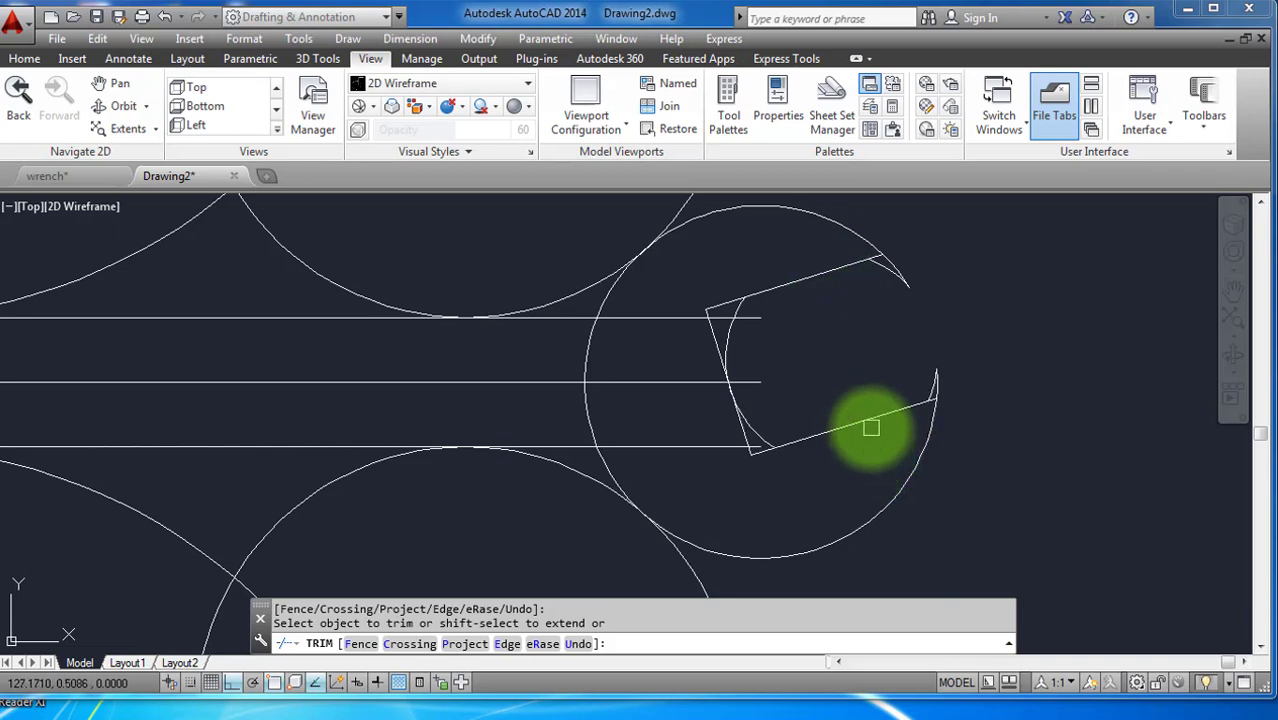
Trim the three handle lines inside the right head circle and the jaw rectangle's corners behind the smaller circle's arc.
scroll(845, 430, down, 1)
scroll(790, 440, up, 1)
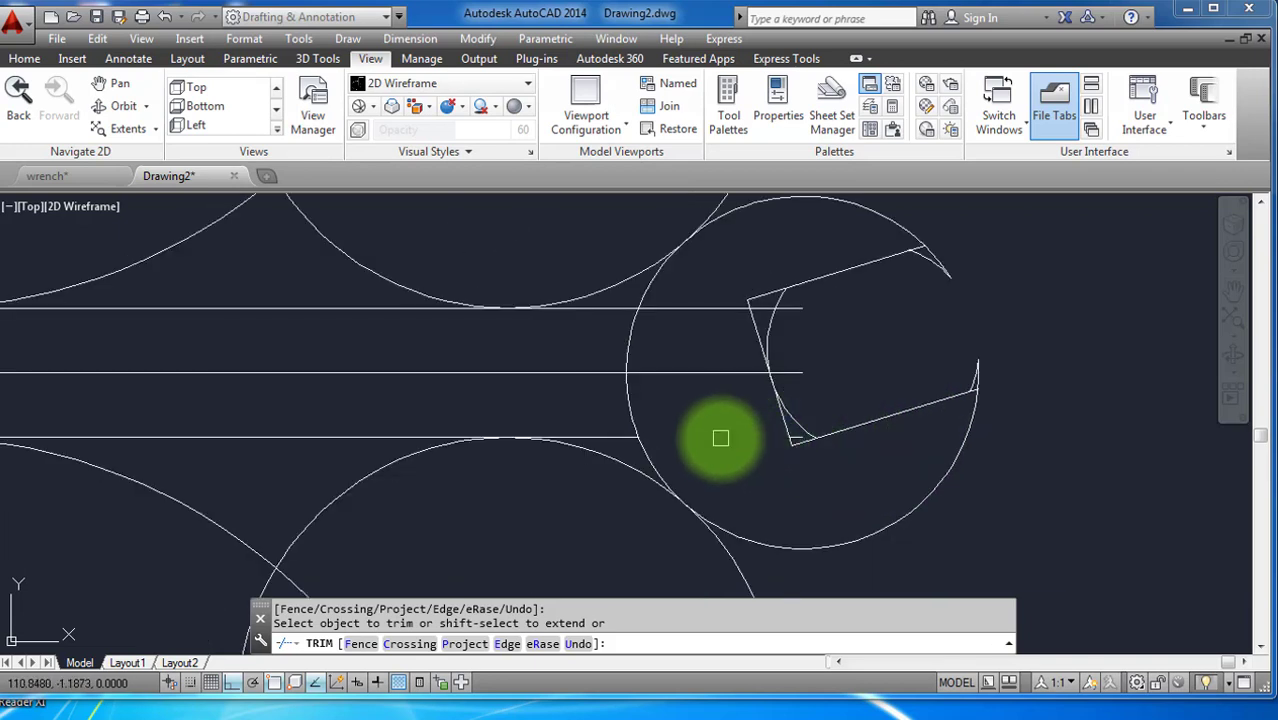
click(715, 372)
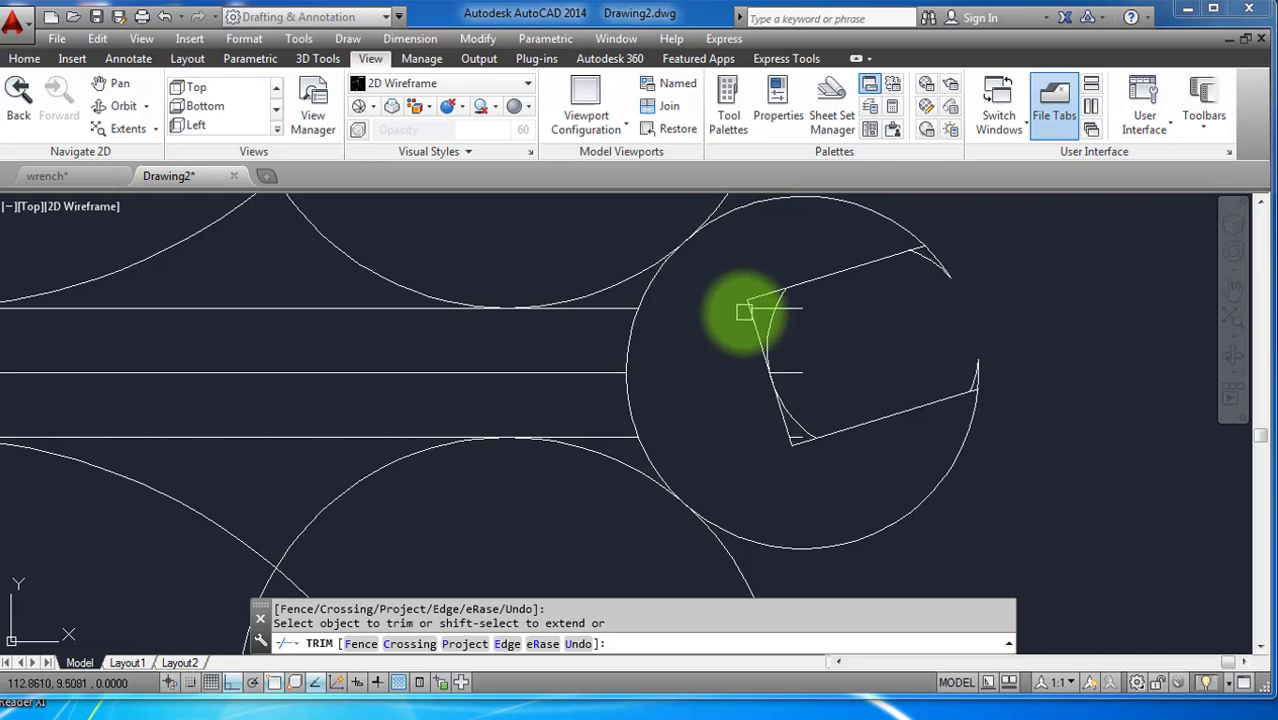
click(753, 305)
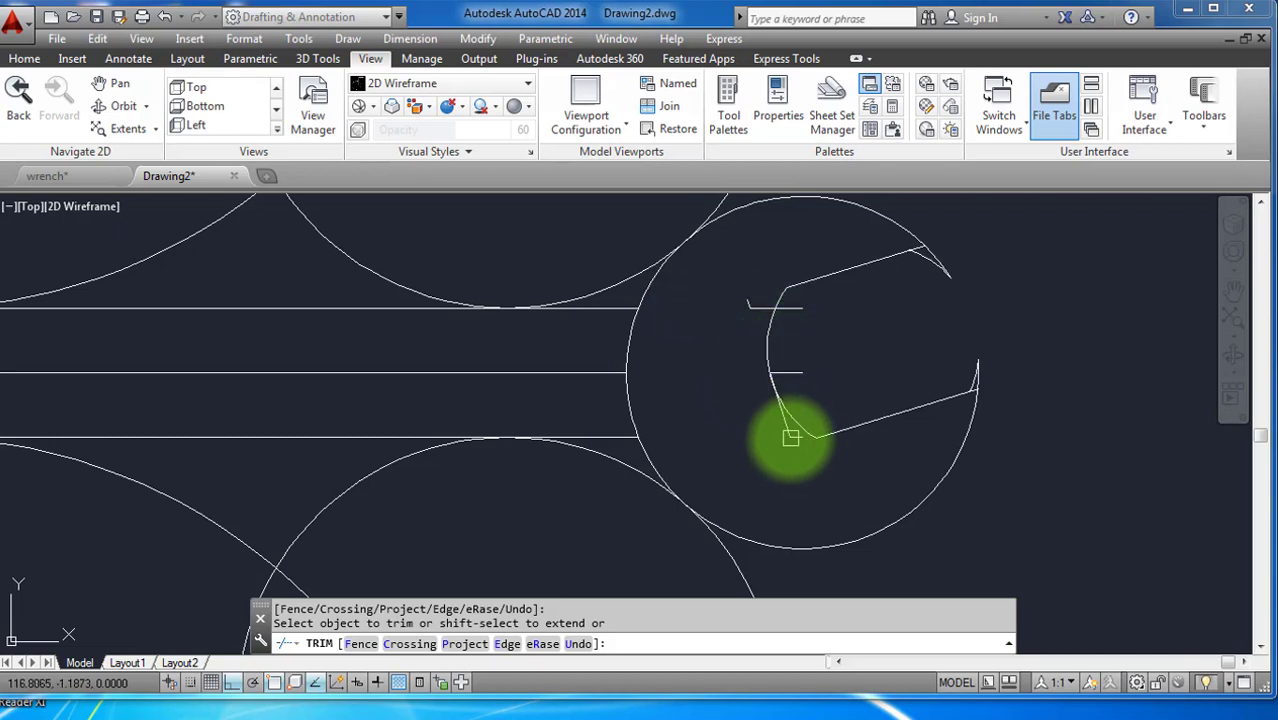
key(Return)
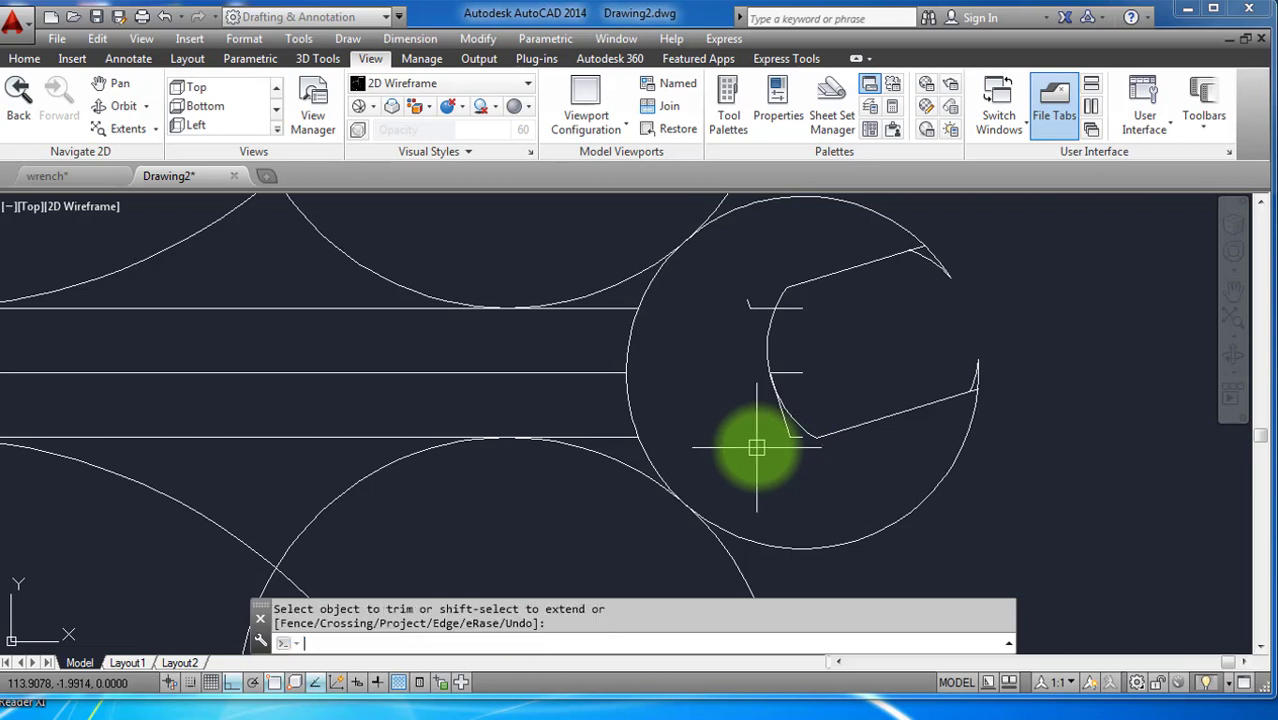
Erase the leftover line fragments around the inner arc of the right jaw opening.
click(713, 280)
click(807, 450)
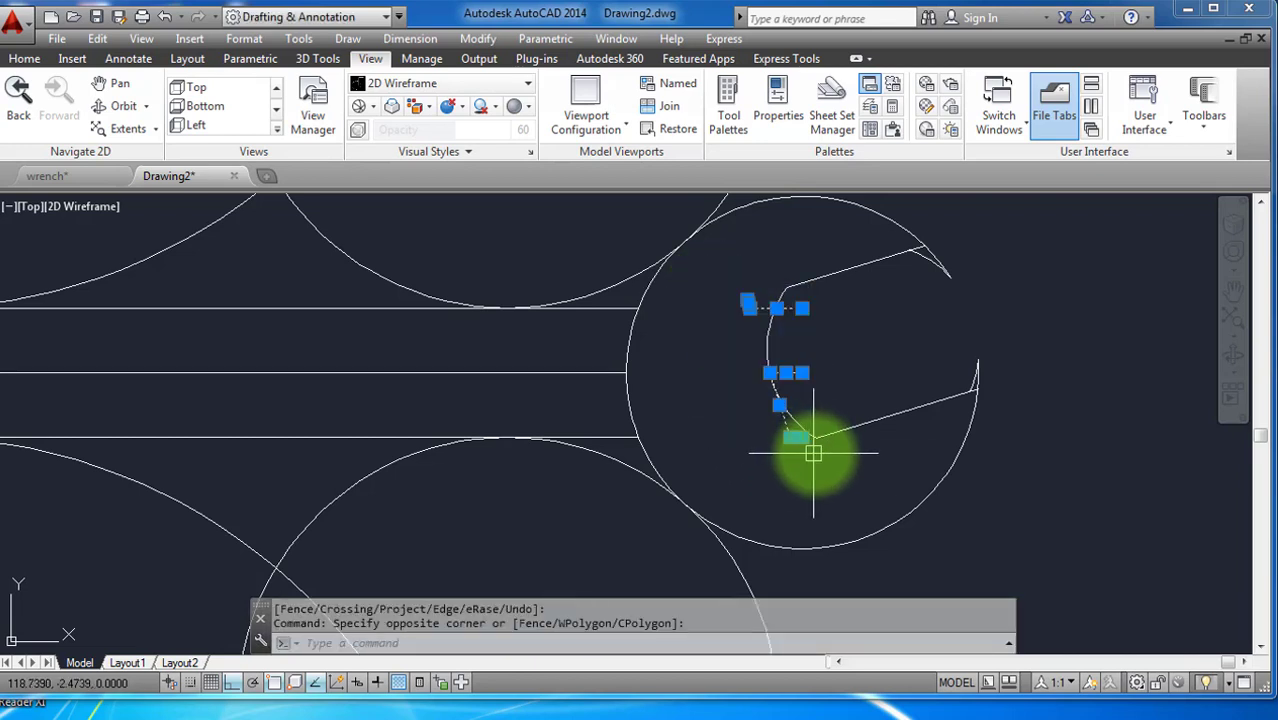
text(e)
key(Return)
scroll(960, 280, up, 2)
scroll(882, 391, down, 2)
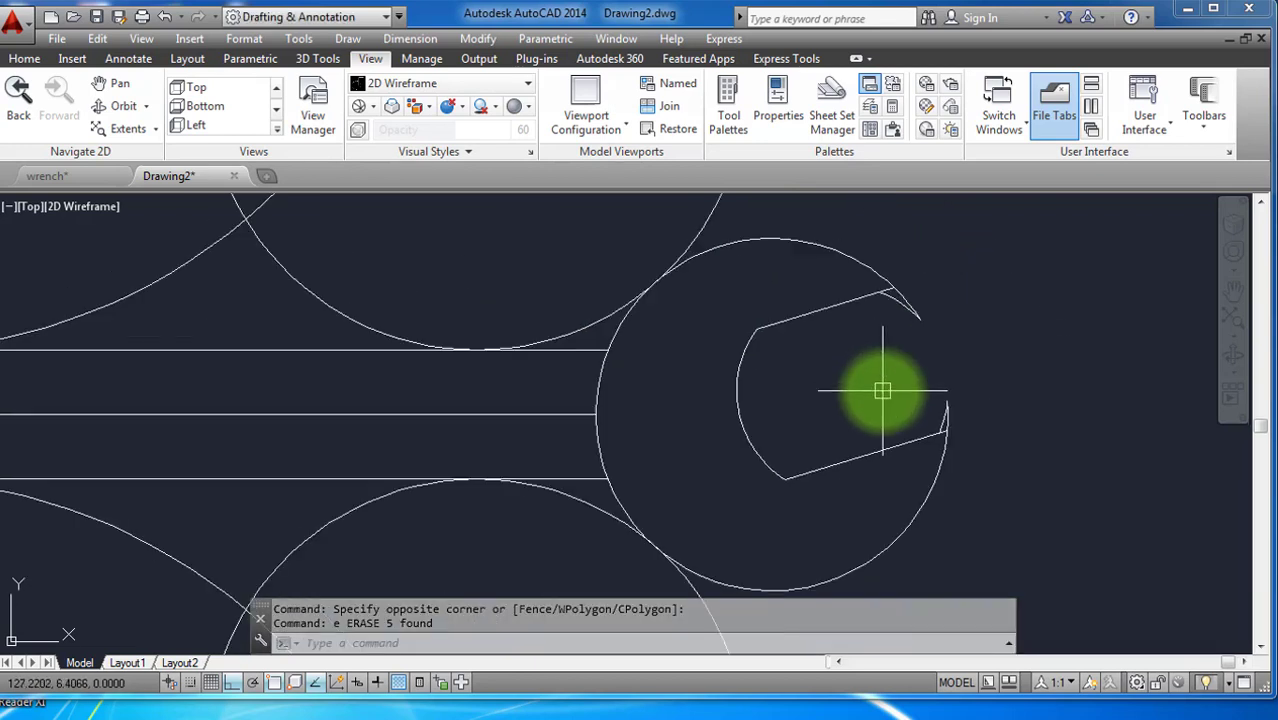
Trim the larger right head circle's short arc ends that extend past the upper and lower jaw lines.
text(tr)
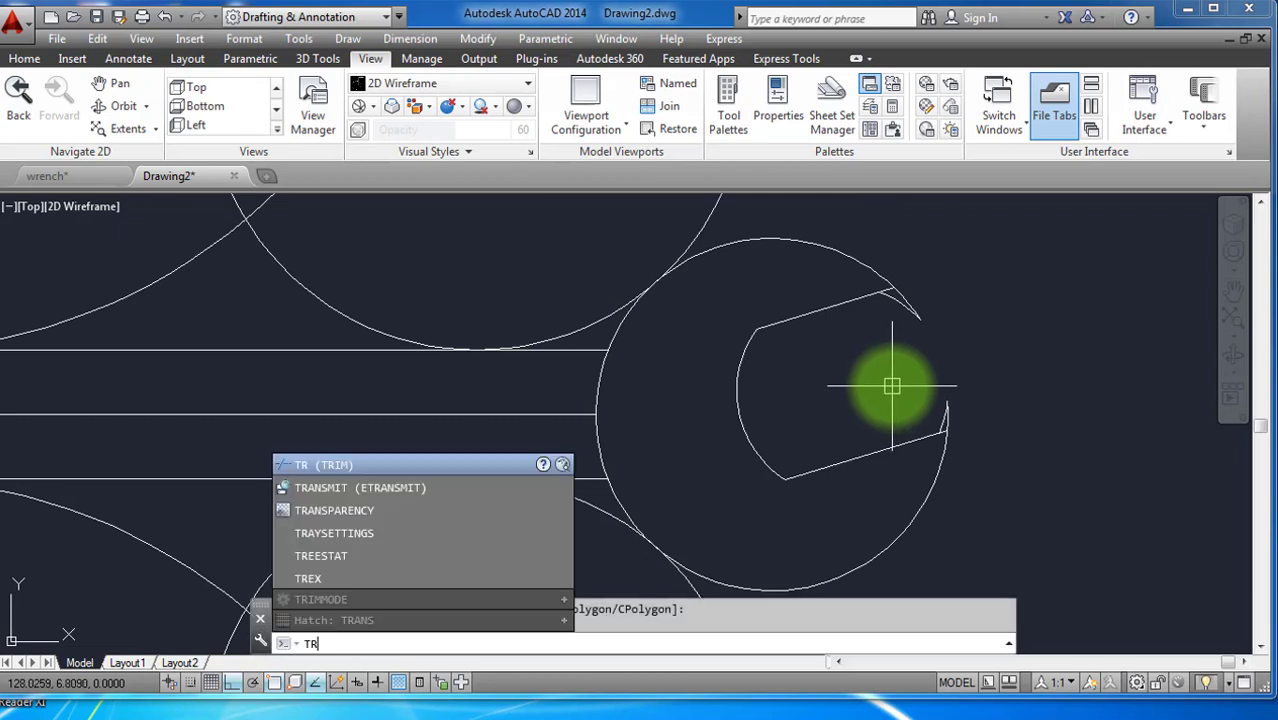
key(Return)
key(Return)
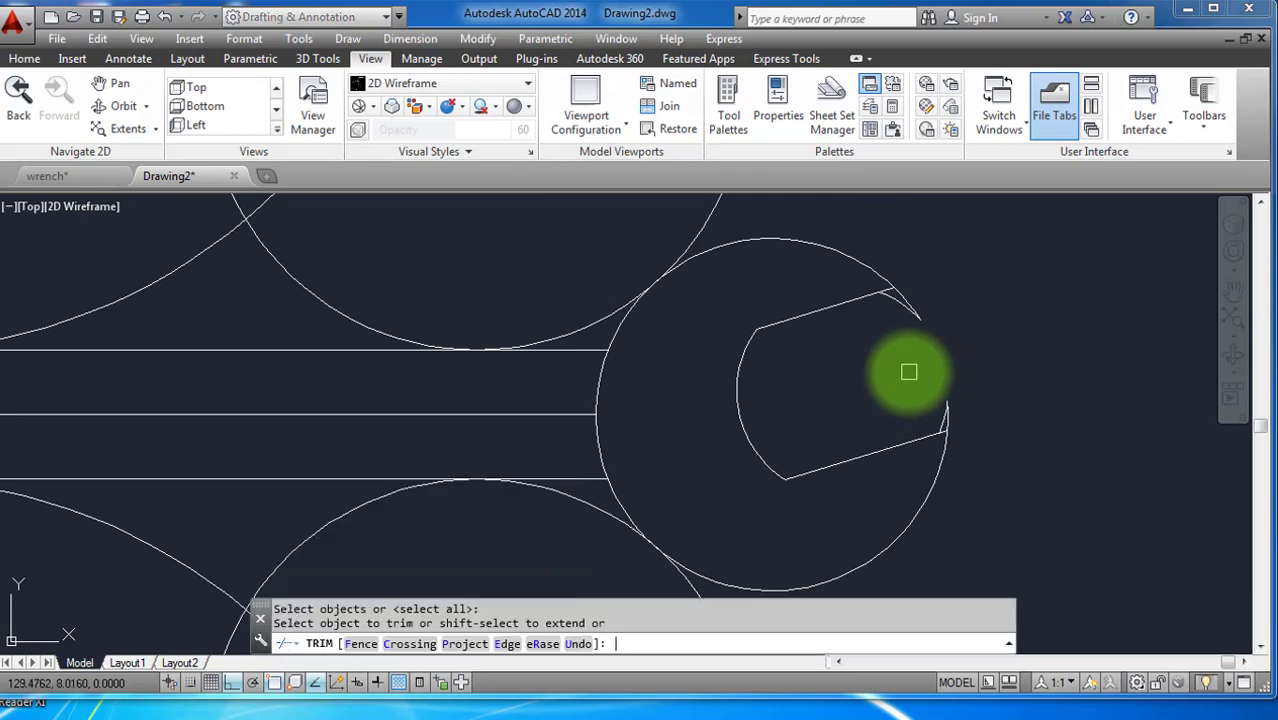
scroll(907, 294, up, 2)
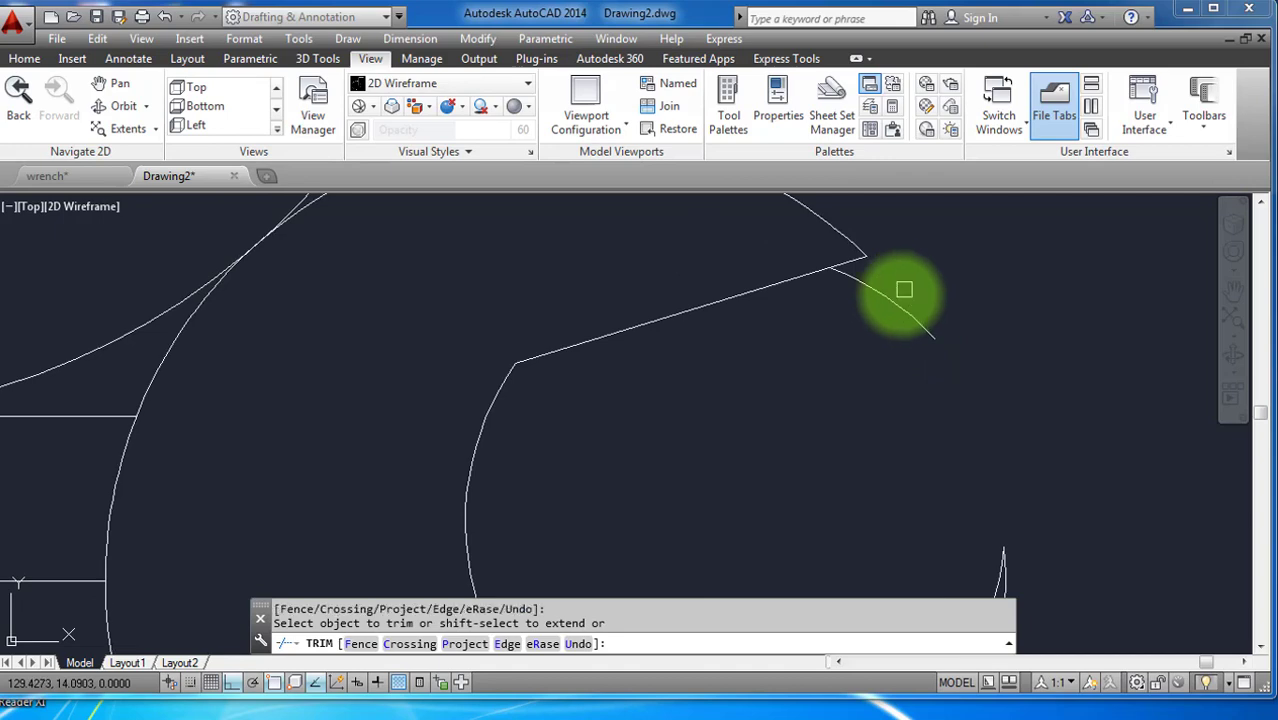
scroll(925, 350, down, 3)
scroll(950, 330, up, 4)
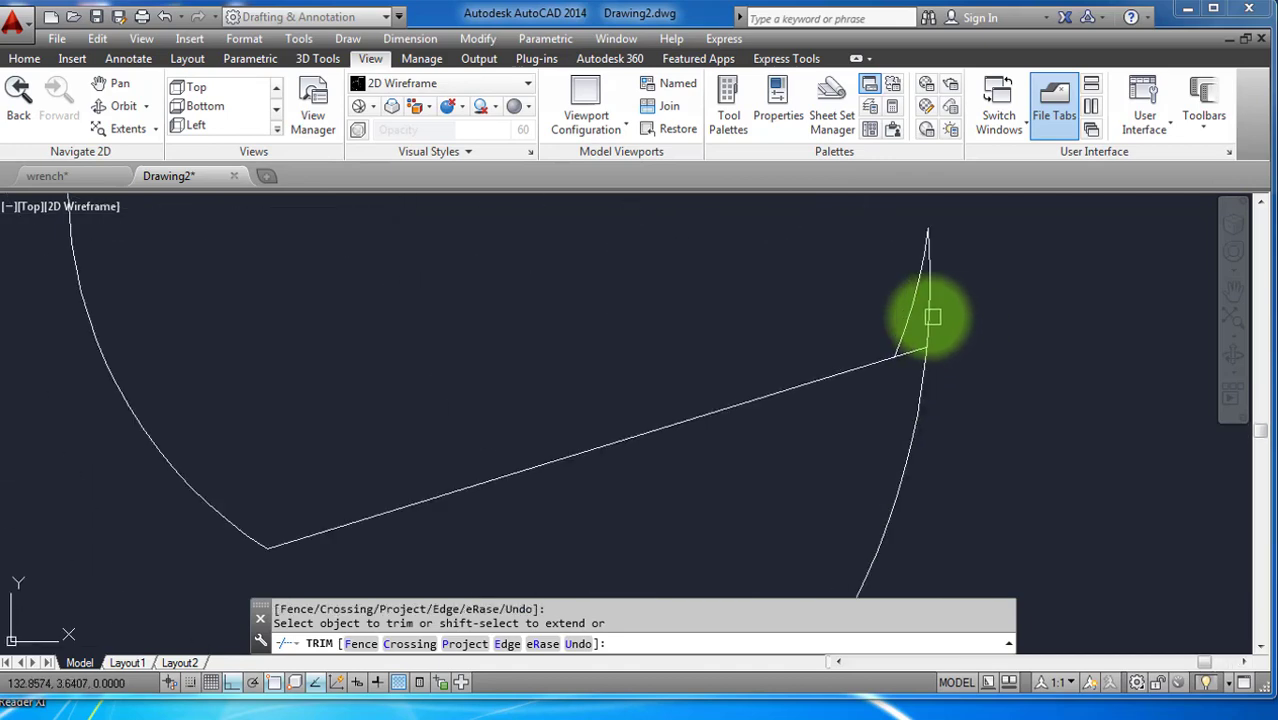
scroll(935, 325, down, 5)
key(Return)
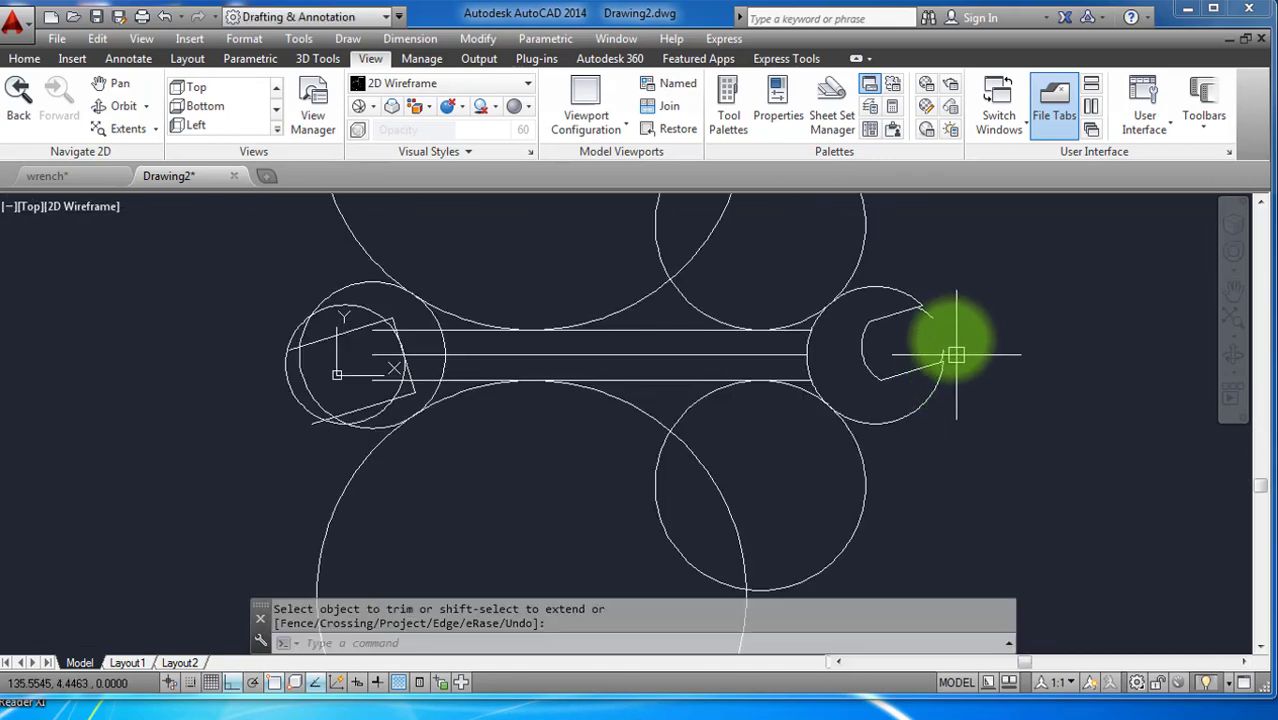
Erase the two leftover arcs of the smaller circle at the mouth of the right jaw.
scroll(956, 355, up, 2)
click(950, 385)
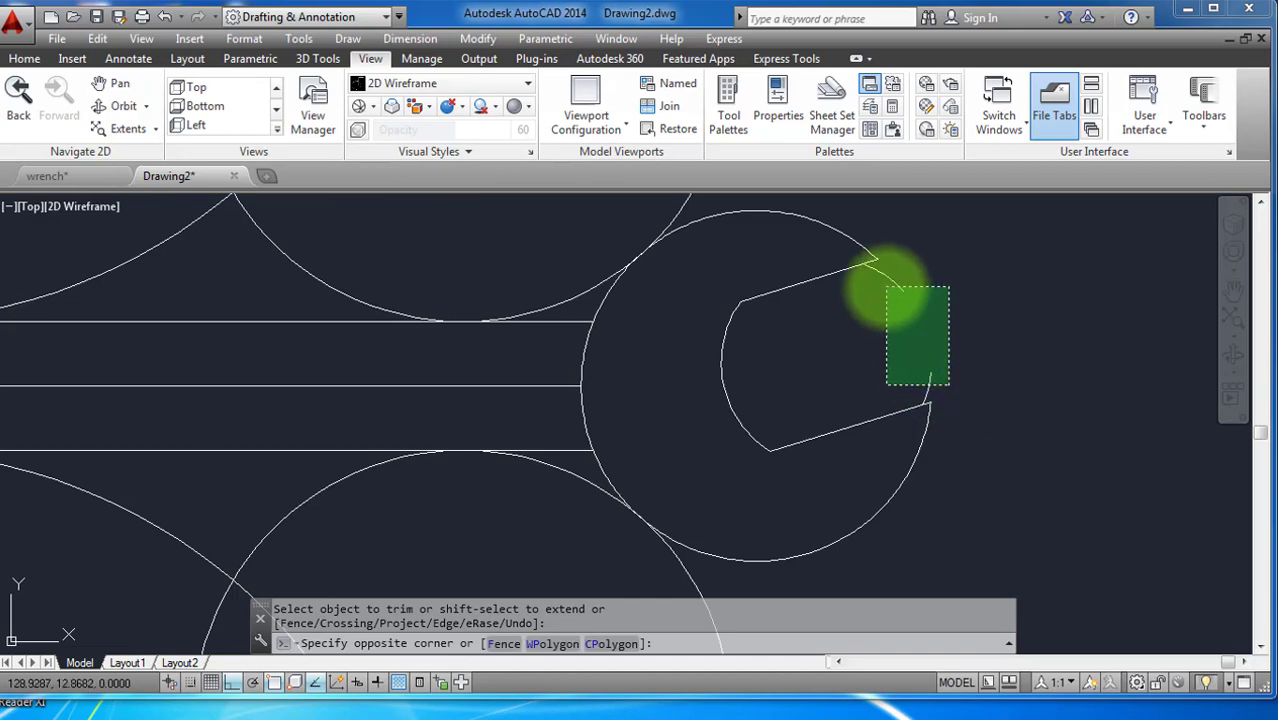
click(886, 288)
text(e)
key(Return)
scroll(970, 380, down, 3)
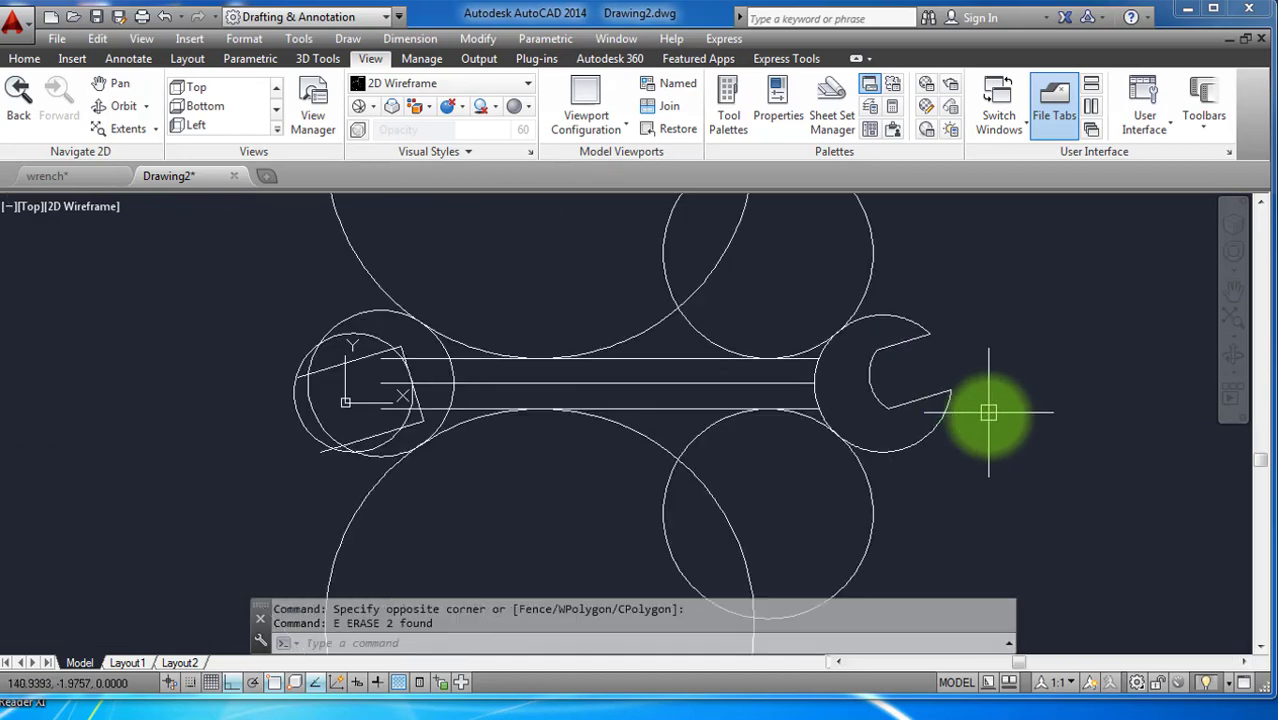
scroll(860, 371, up, 2)
scroll(930, 378, down, 2)
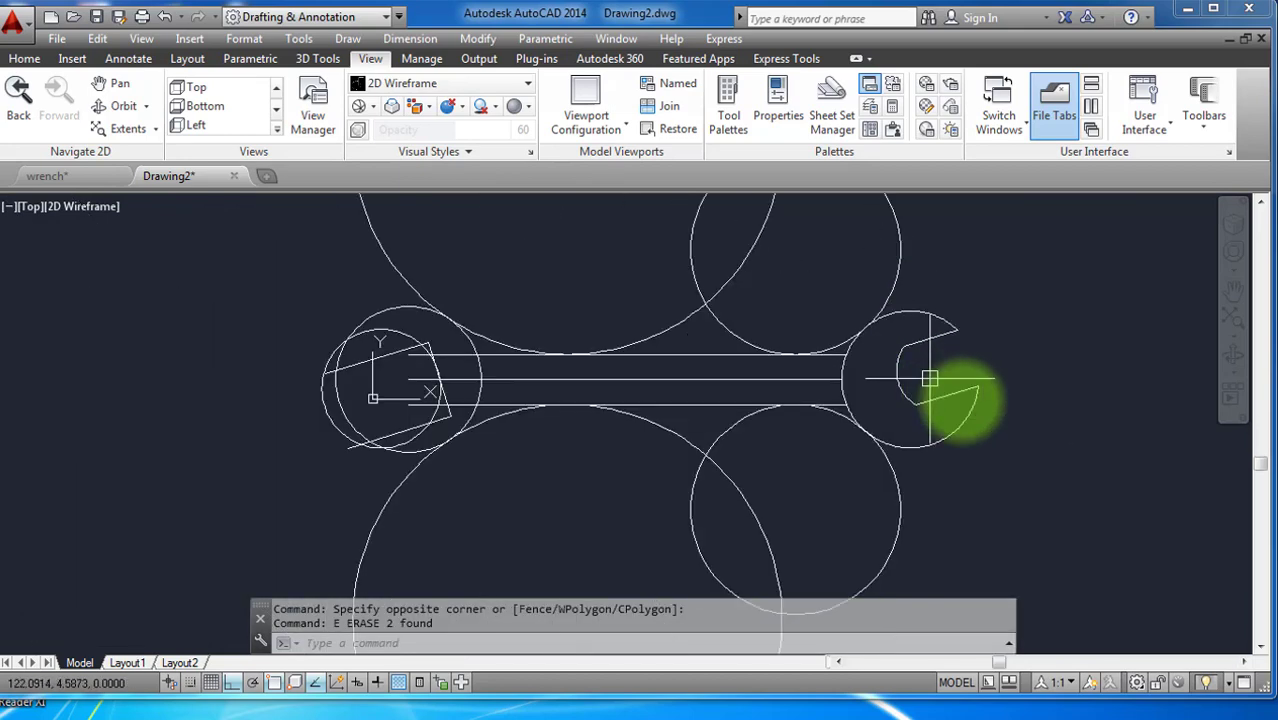
Trim the outer portion of the large lower blend circle and the smaller one's arc nearest the handle, keeping the tangent blend arcs.
scroll(785, 391, down, 2)
scroll(758, 390, down, 2)
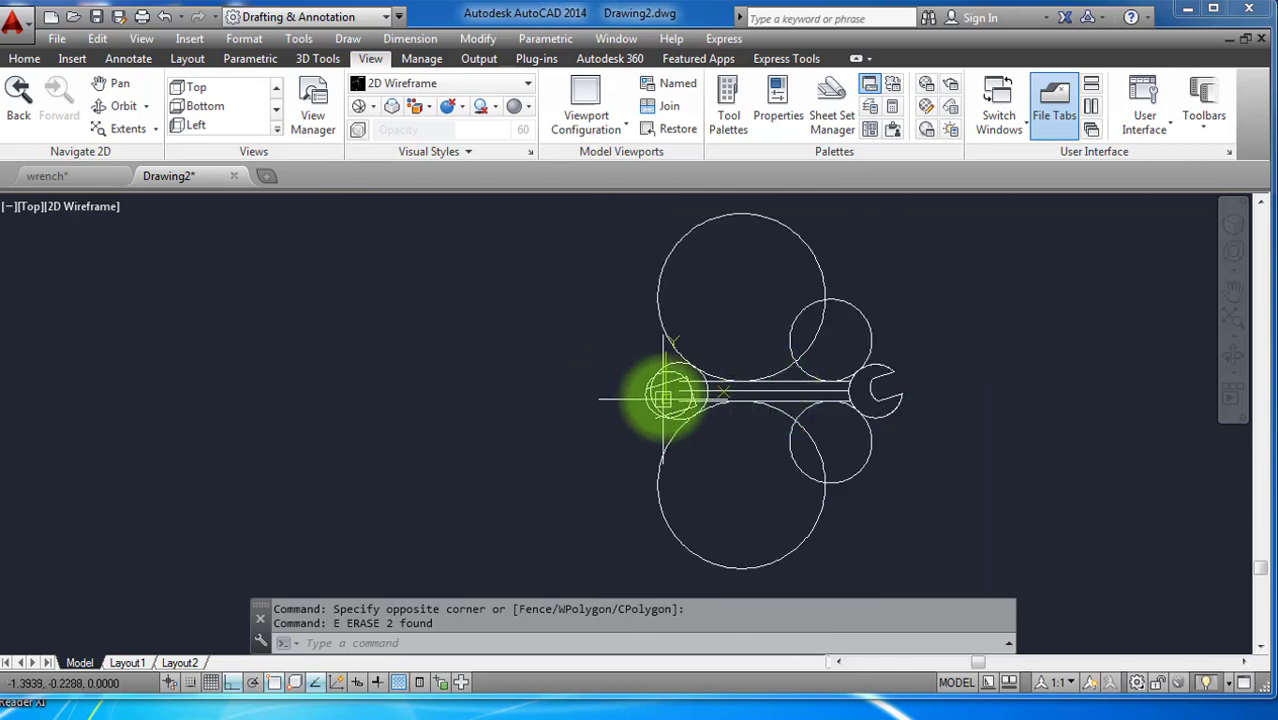
scroll(664, 397, up, 4)
scroll(740, 430, down, 1)
text(tr)
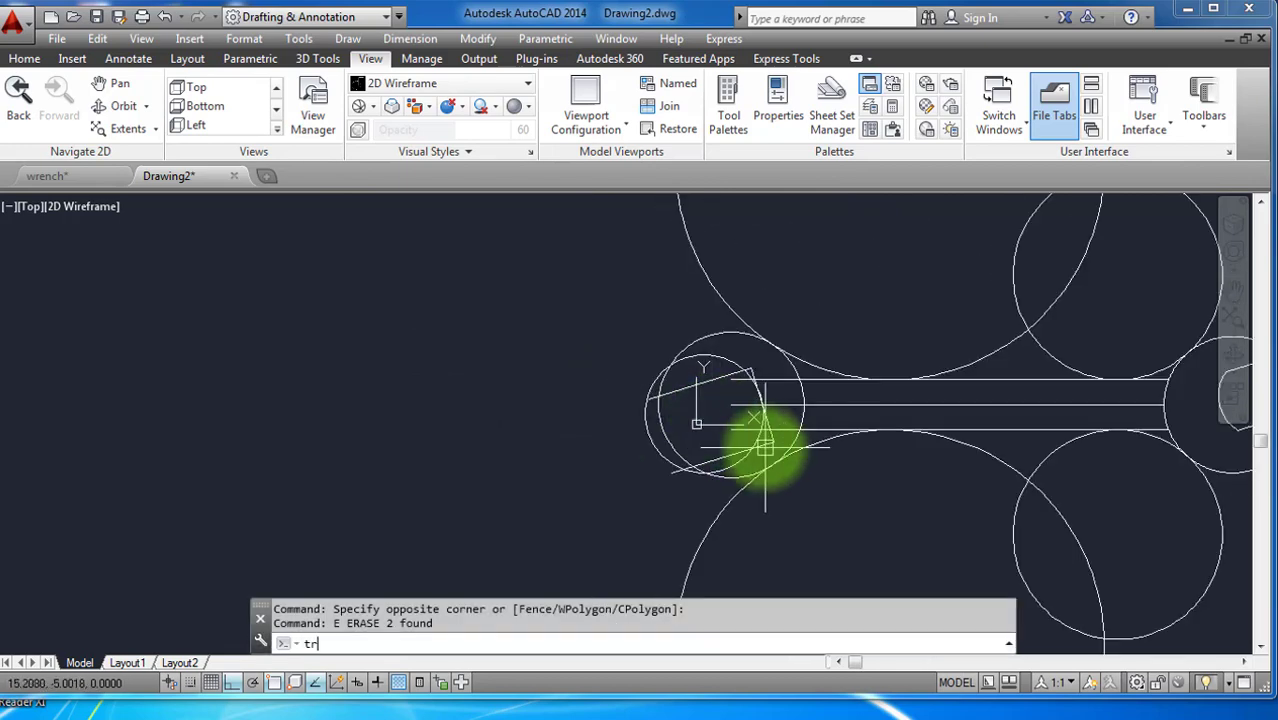
key(Return)
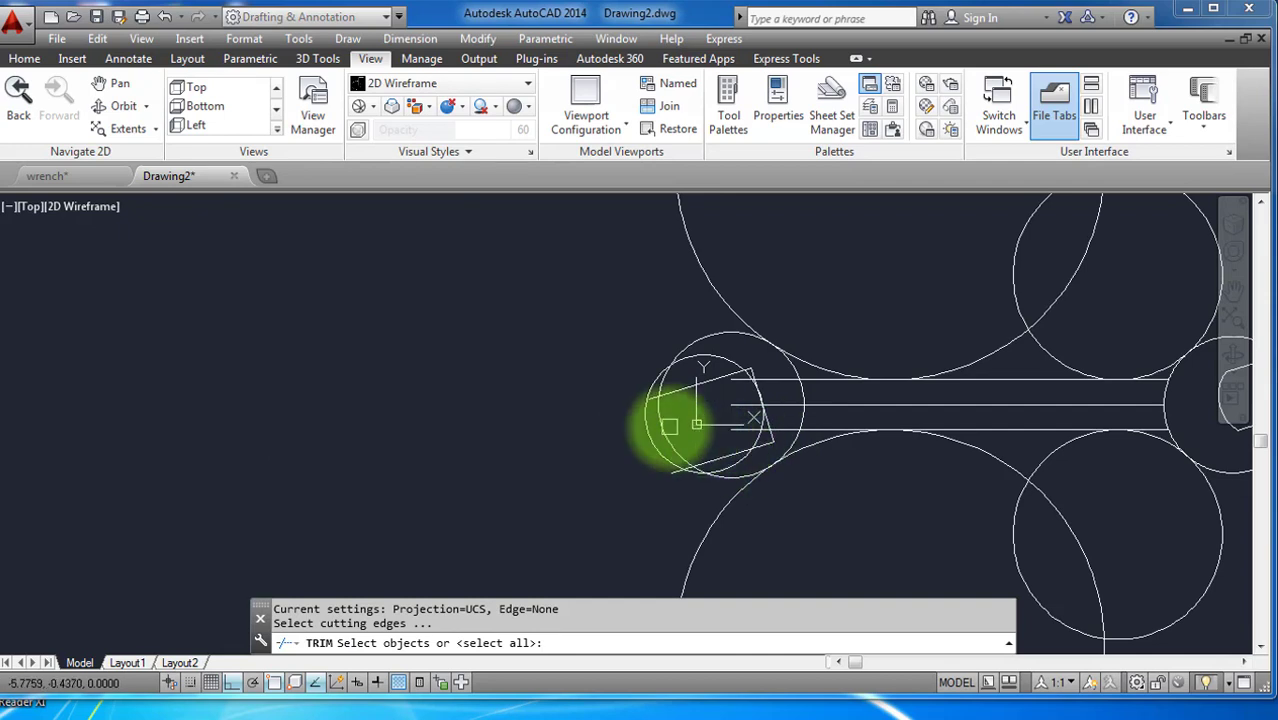
scroll(663, 389, down, 6)
scroll(770, 428, up, 2)
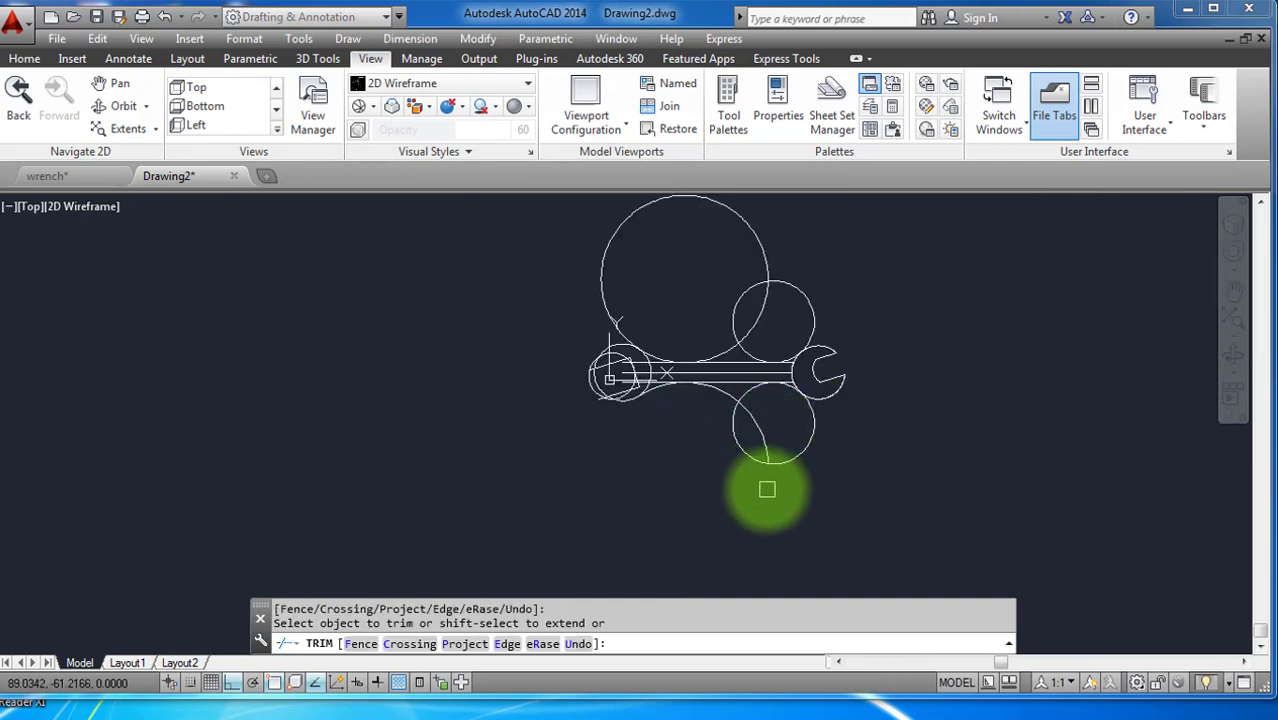
scroll(730, 406, up, 4)
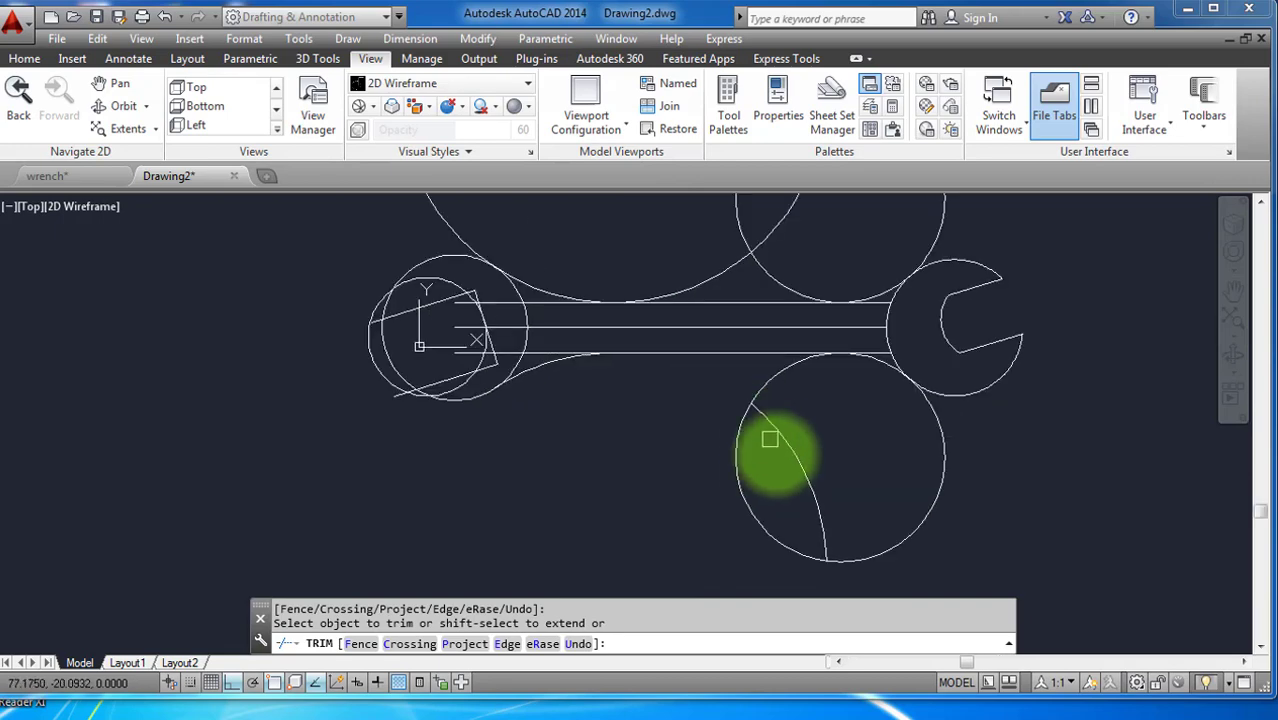
click(774, 370)
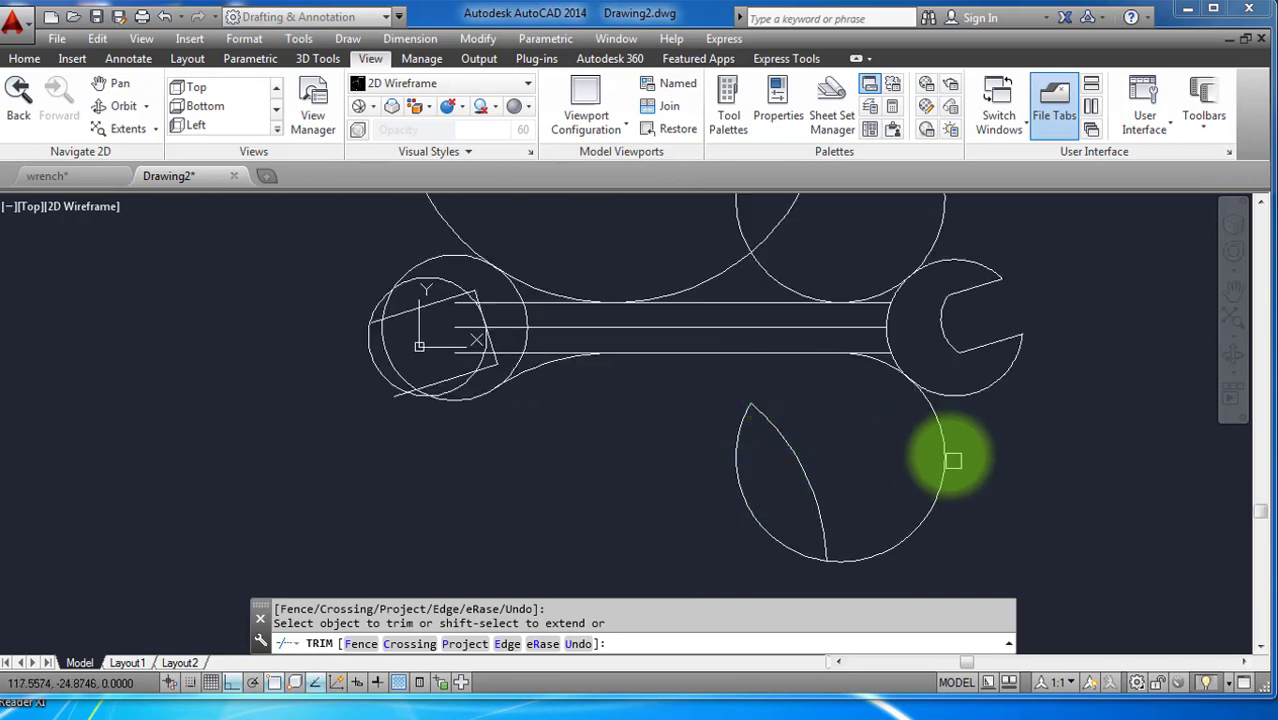
Trim the remaining outer portions of the blend circles, keeping only the arcs that join the handle to both heads.
scroll(920, 420, down, 4)
scroll(925, 390, up, 4)
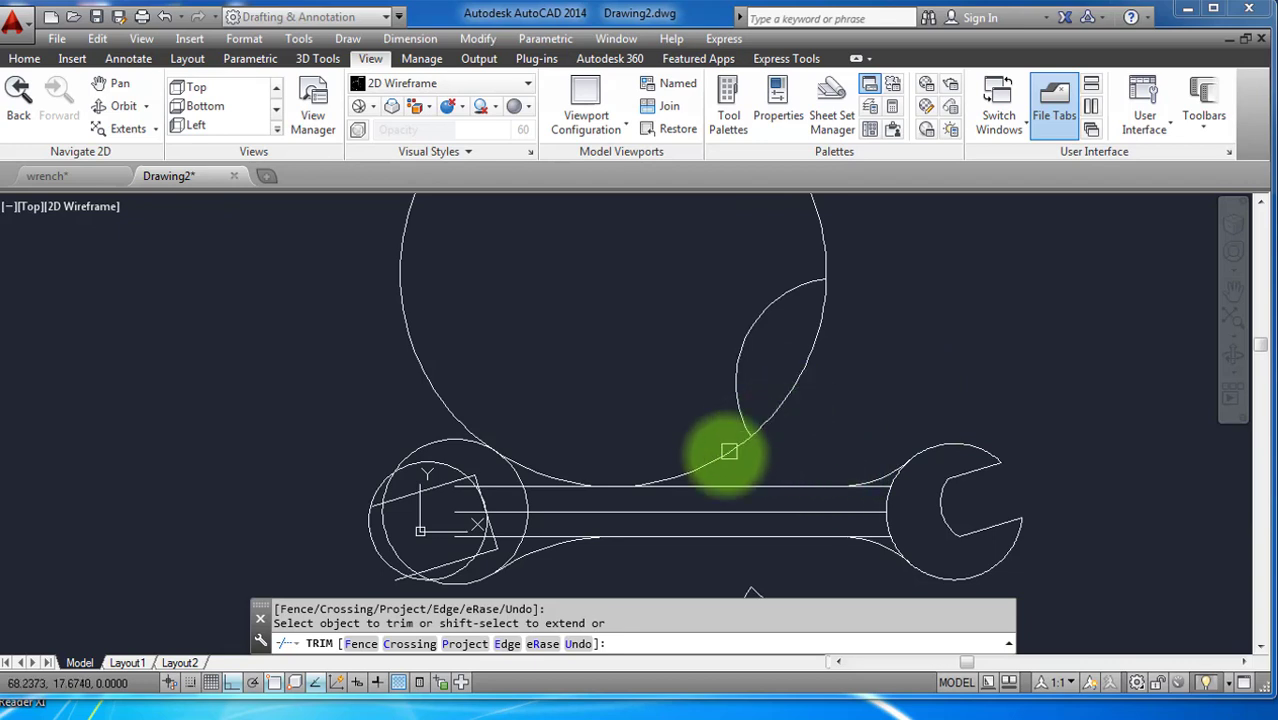
click(730, 448)
scroll(752, 379, down, 4)
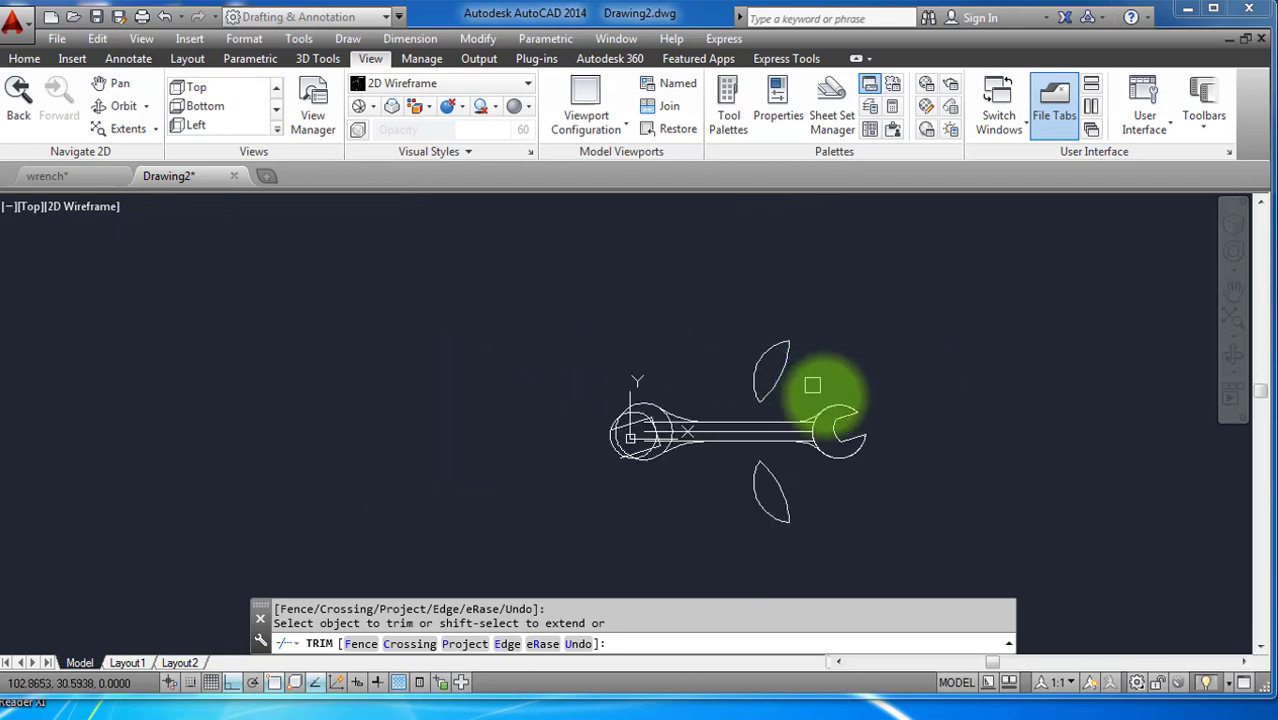
Trim both circles' arcs across the left jaw's mouth and the lower jaw line's end beyond the head circle.
scroll(747, 462, up, 4)
scroll(527, 380, up, 4)
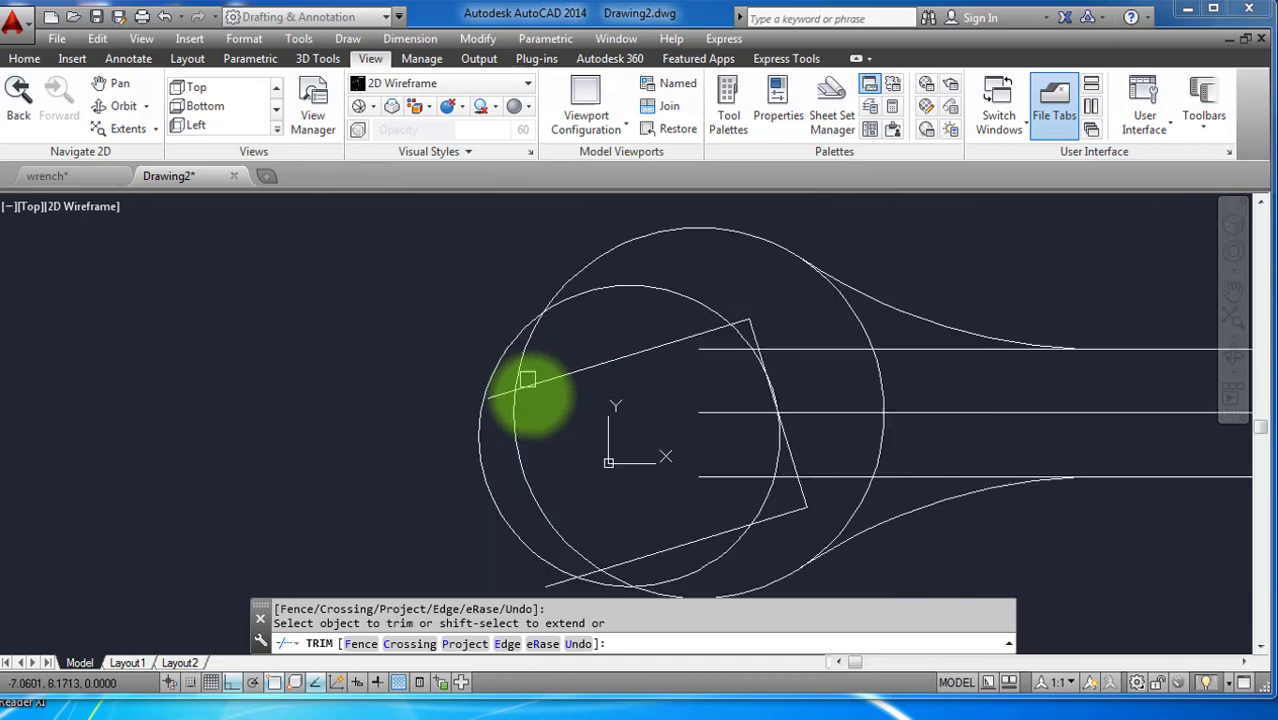
click(428, 480)
scroll(625, 470, down, 3)
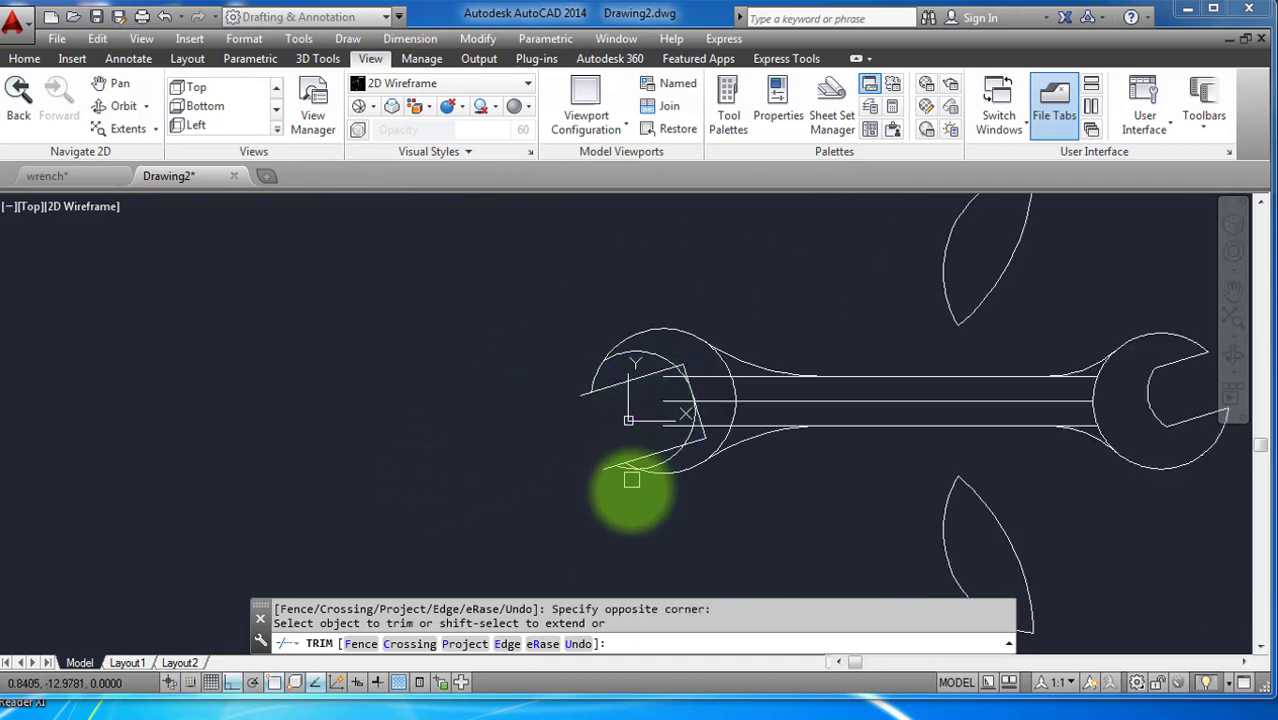
scroll(604, 453, up, 5)
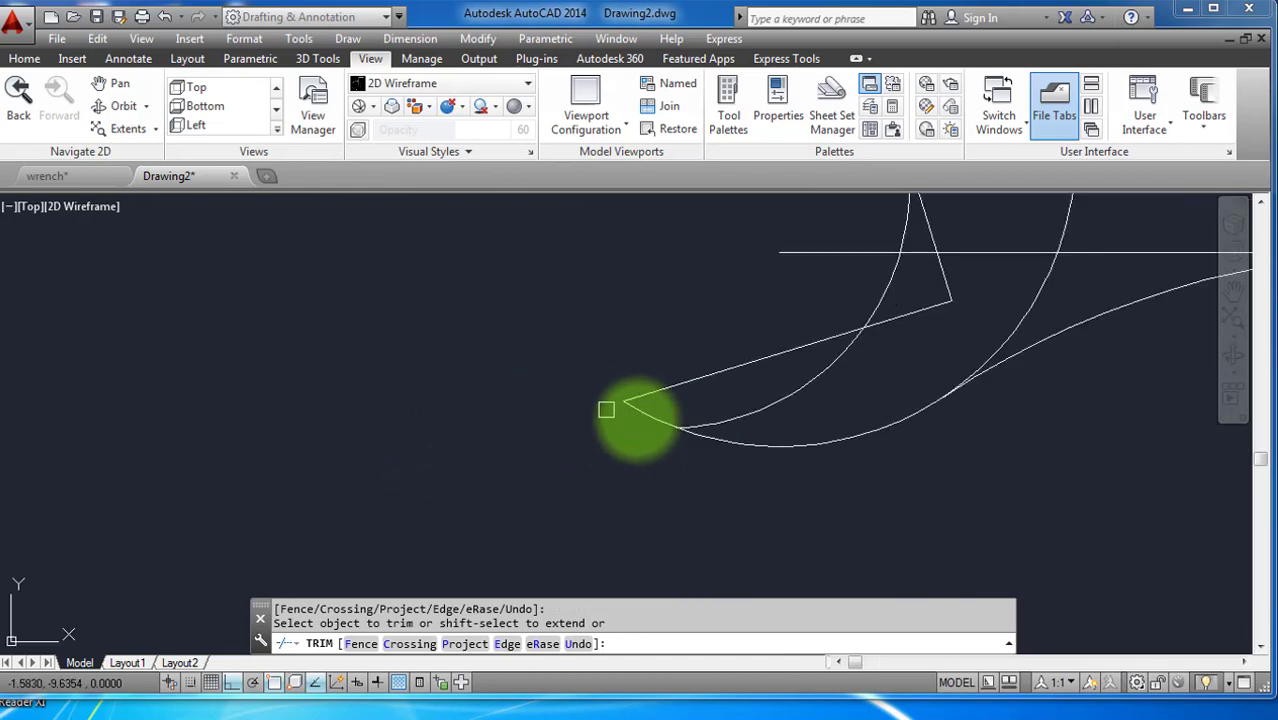
Trim the smaller circle's arcs outside the left jaw lines and the upper jaw line's end protruding past the head circle.
scroll(765, 422, down, 3)
scroll(705, 408, up, 3)
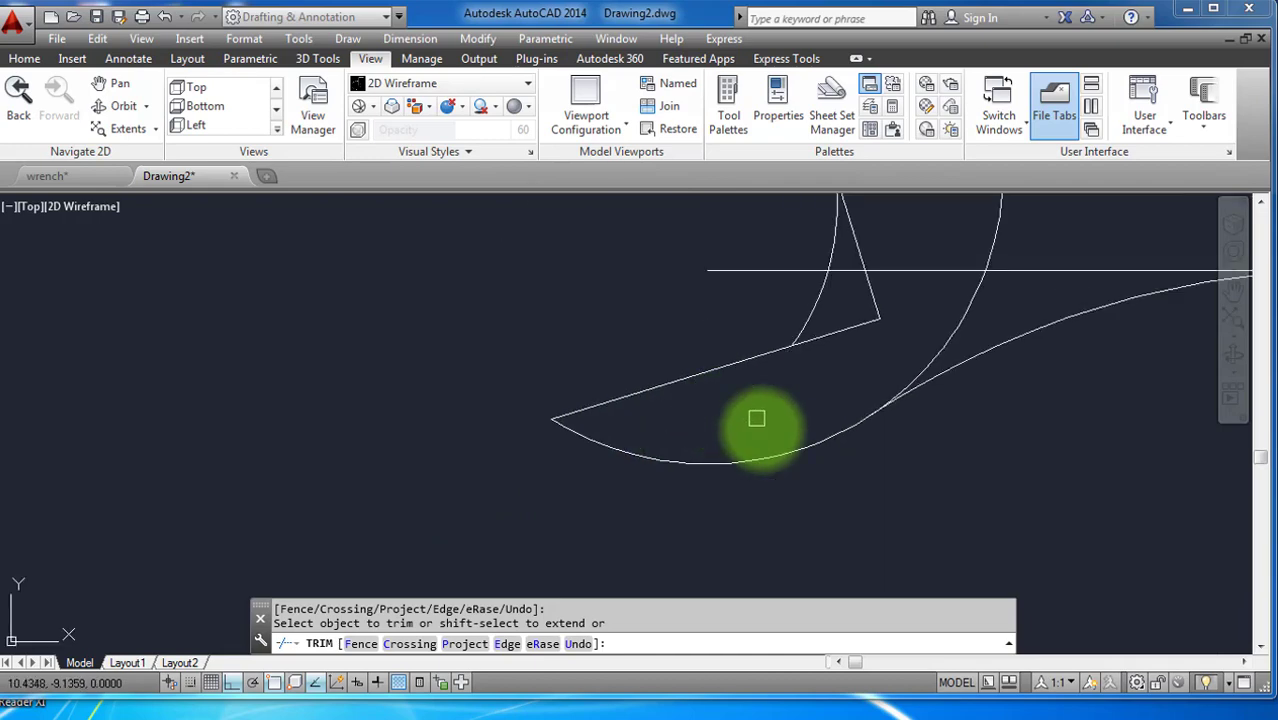
scroll(685, 300, down, 3)
scroll(628, 285, up, 3)
scroll(613, 328, down, 3)
scroll(656, 338, up, 2)
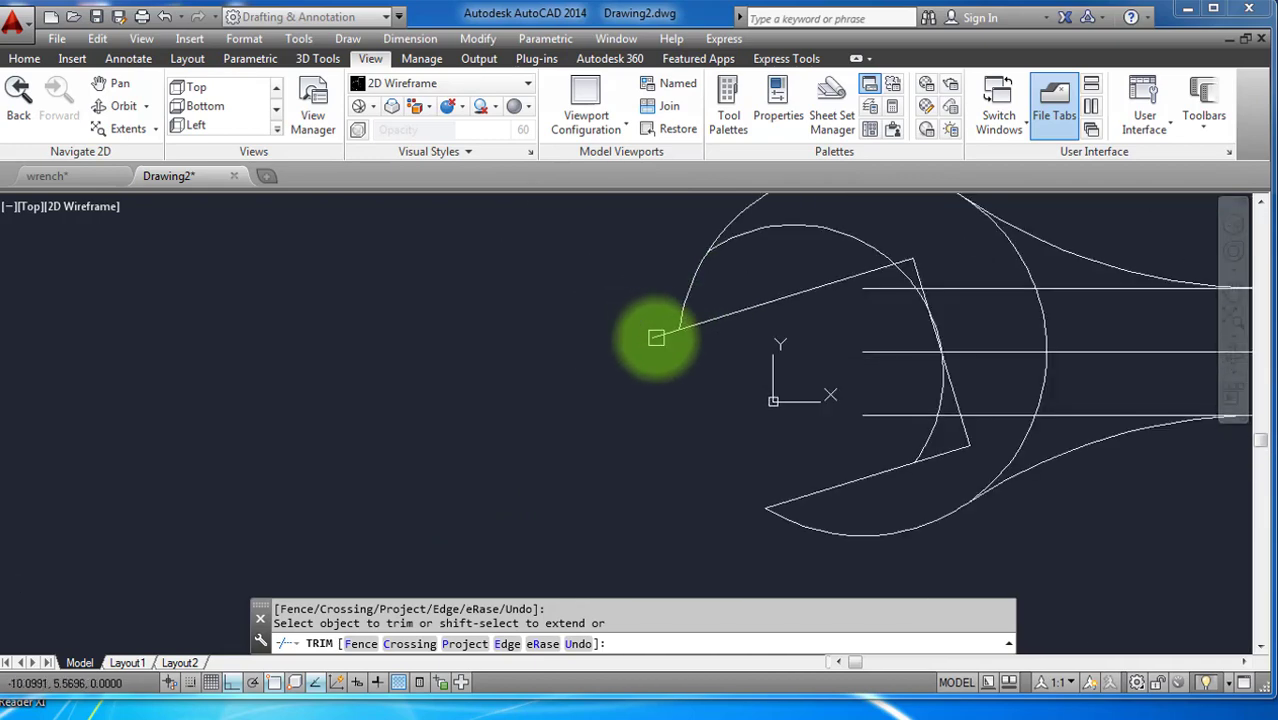
scroll(658, 340, down, 2)
scroll(754, 279, up, 3)
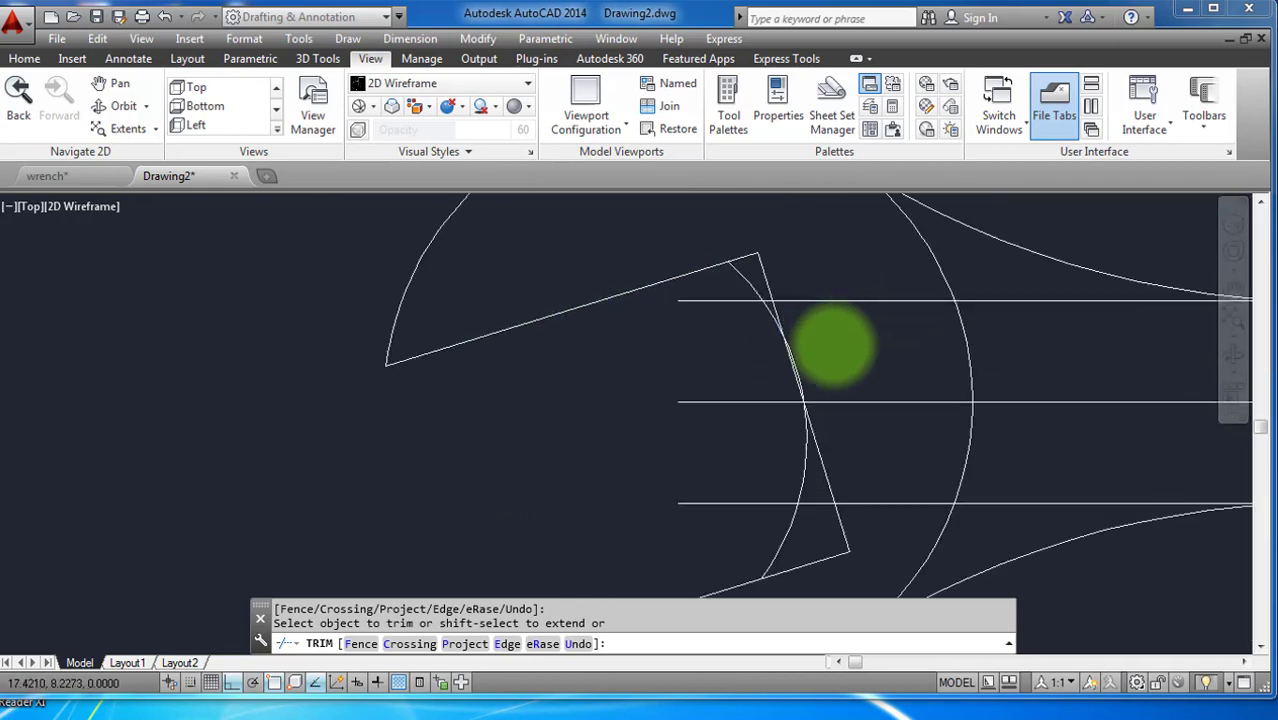
Trim the handle line ends and the jaw rectangle's corners around the inner arc of the left jaw opening.
scroll(670, 320, down, 3)
scroll(680, 353, up, 2)
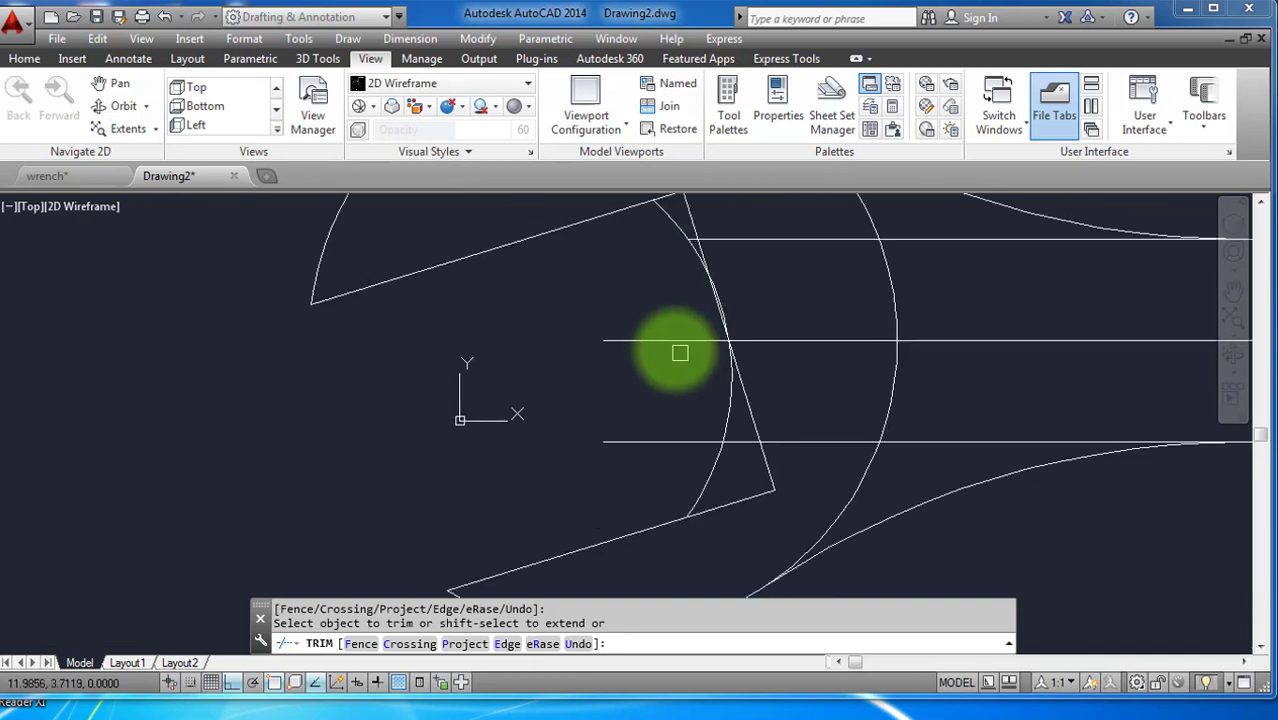
click(670, 340)
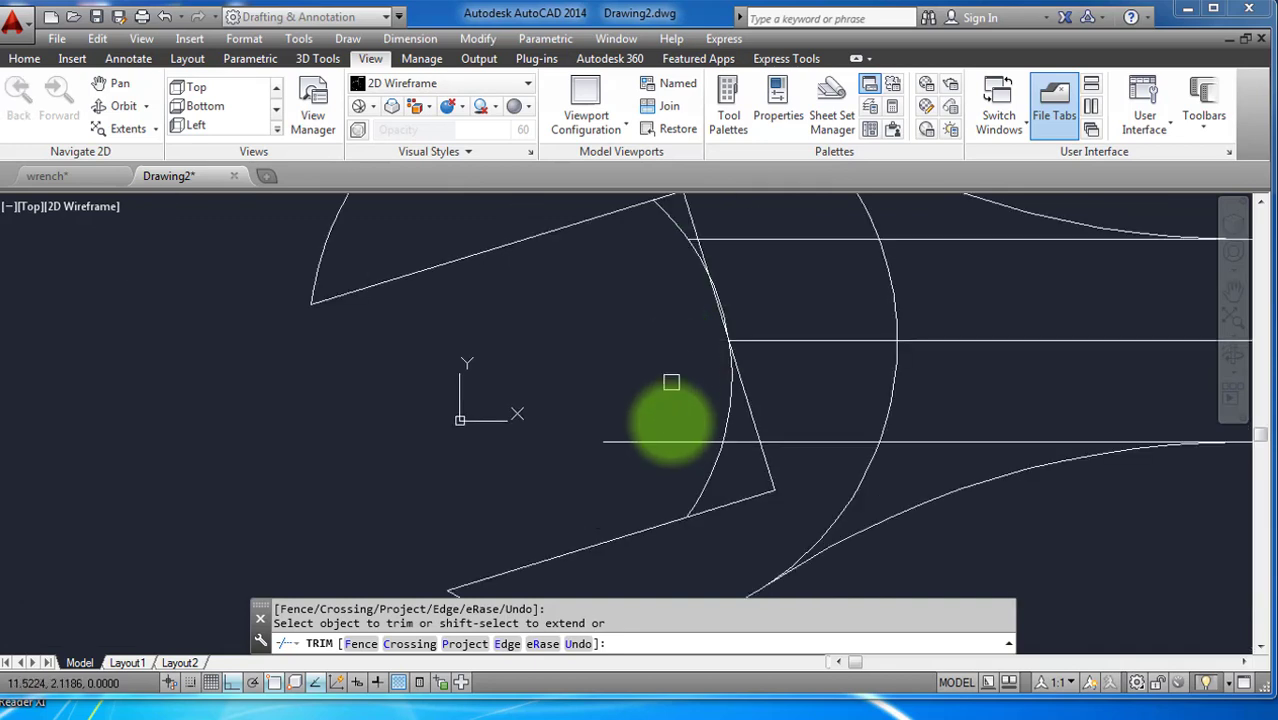
click(664, 440)
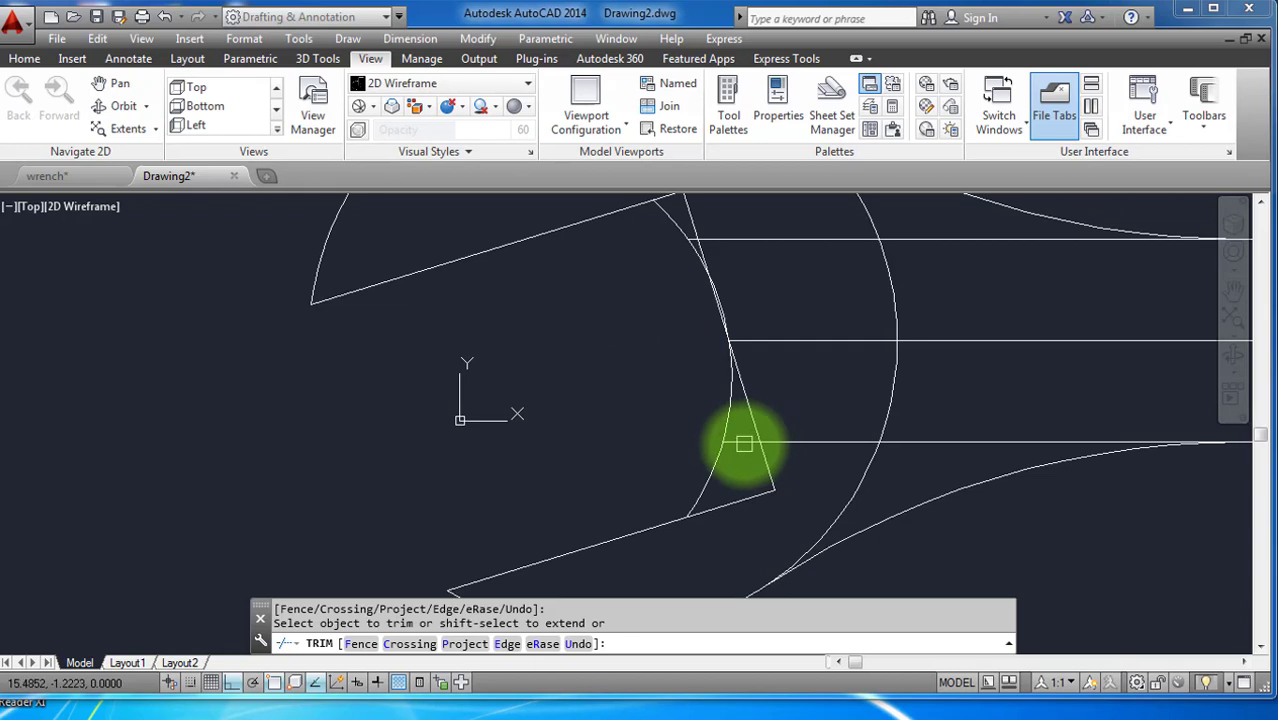
click(773, 478)
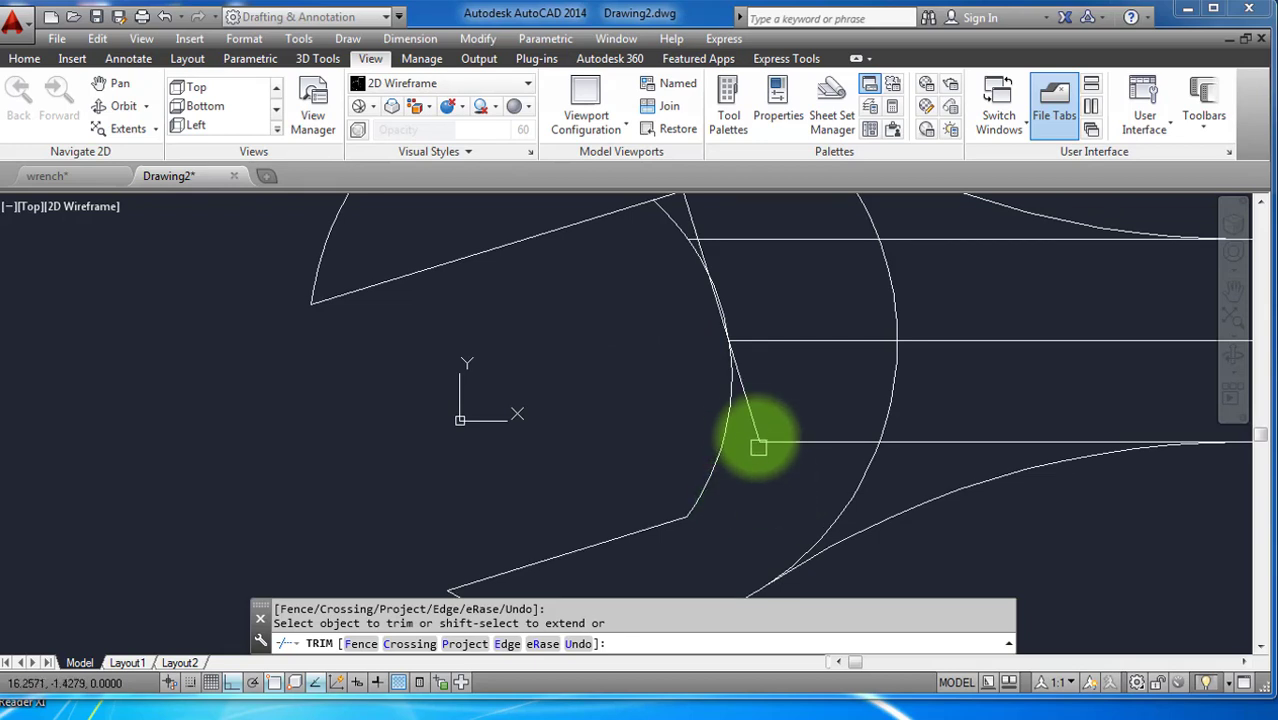
scroll(758, 430, down, 4)
scroll(721, 323, up, 6)
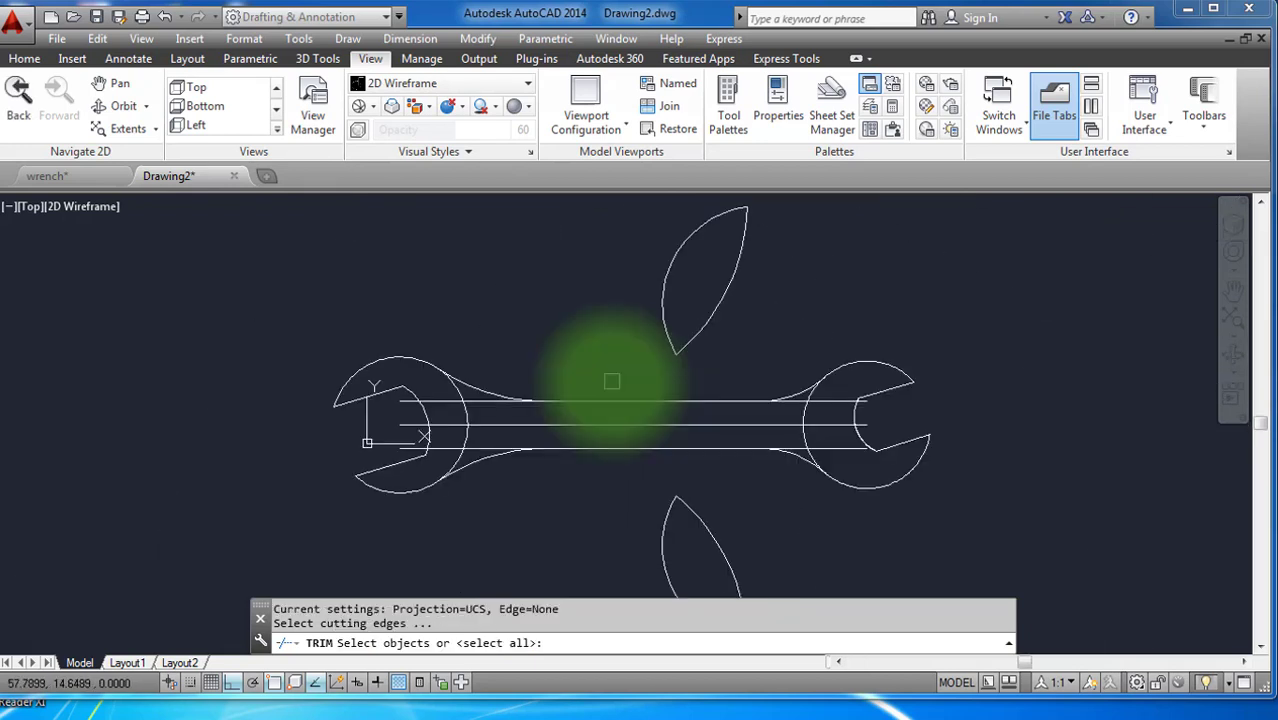
Try to trim the left head circle's arc between the upper and middle handle lines.
key(Return)
scroll(466, 416, up, 2)
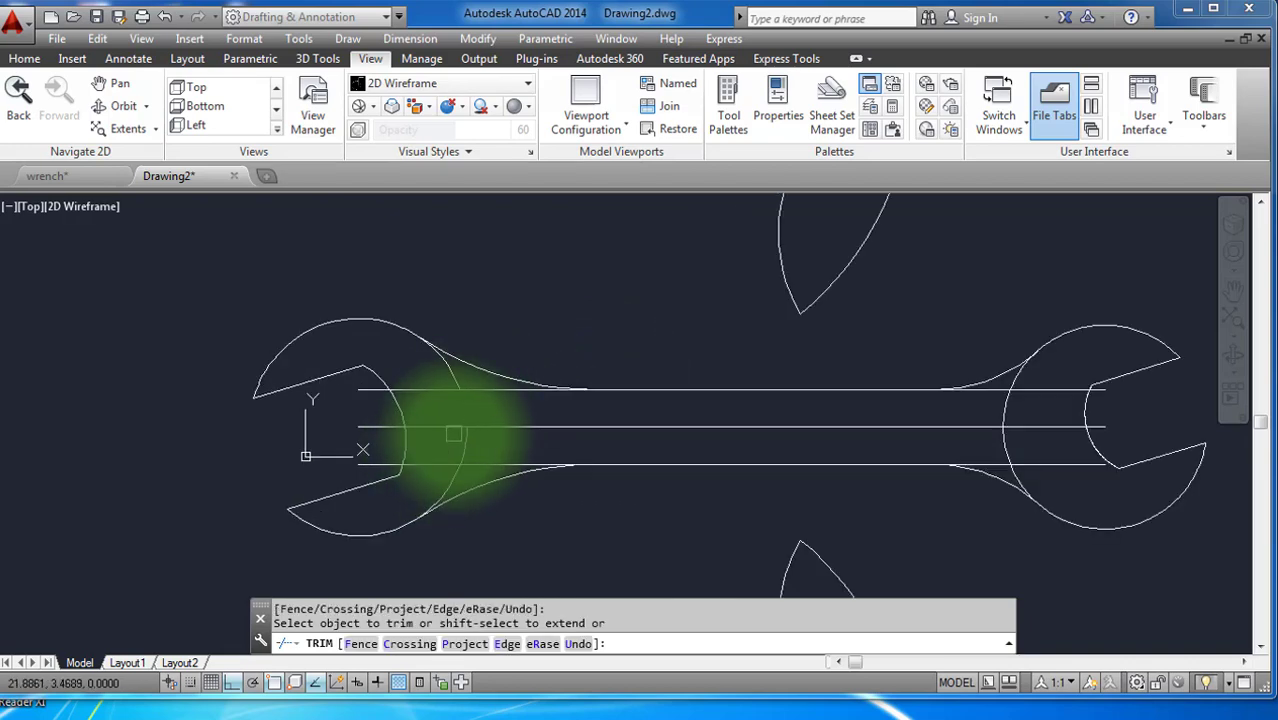
key(ctrl+z)
key(Return)
Trim the three handle lines inside the left head, using the head circle as the cutting edge.
scroll(445, 430, up, 4)
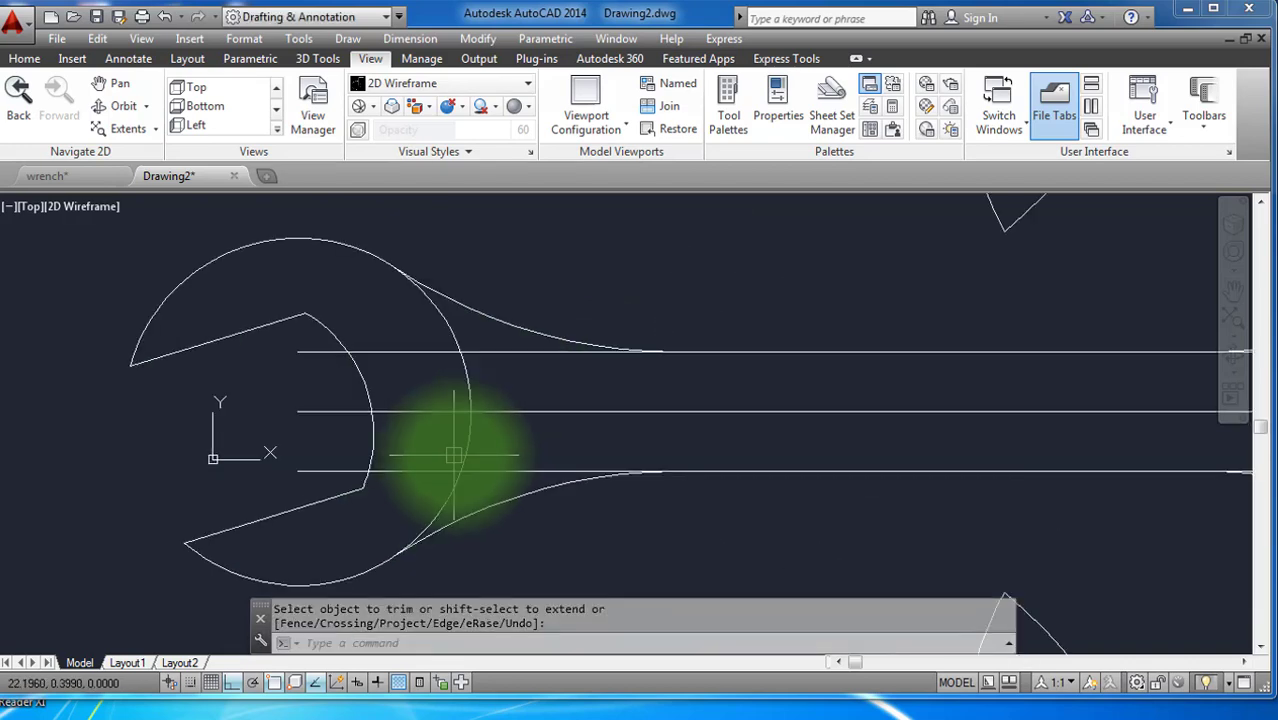
click(455, 442)
text(tr)
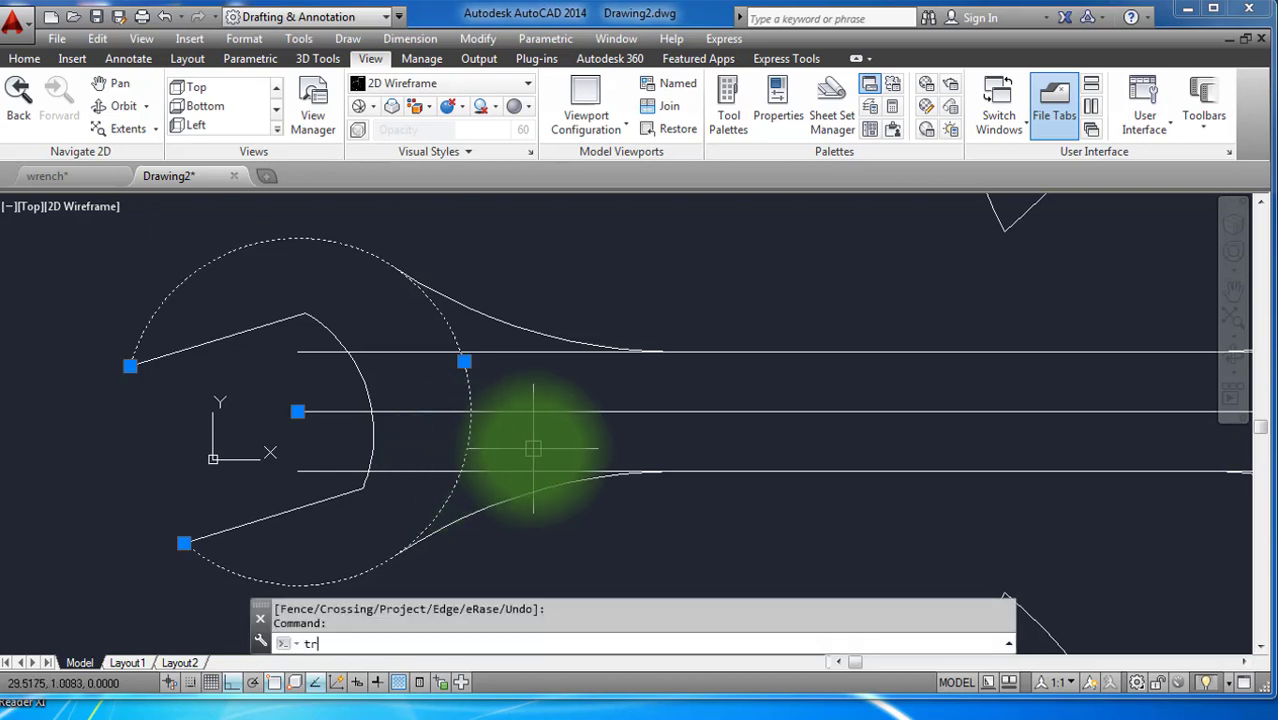
key(Return)
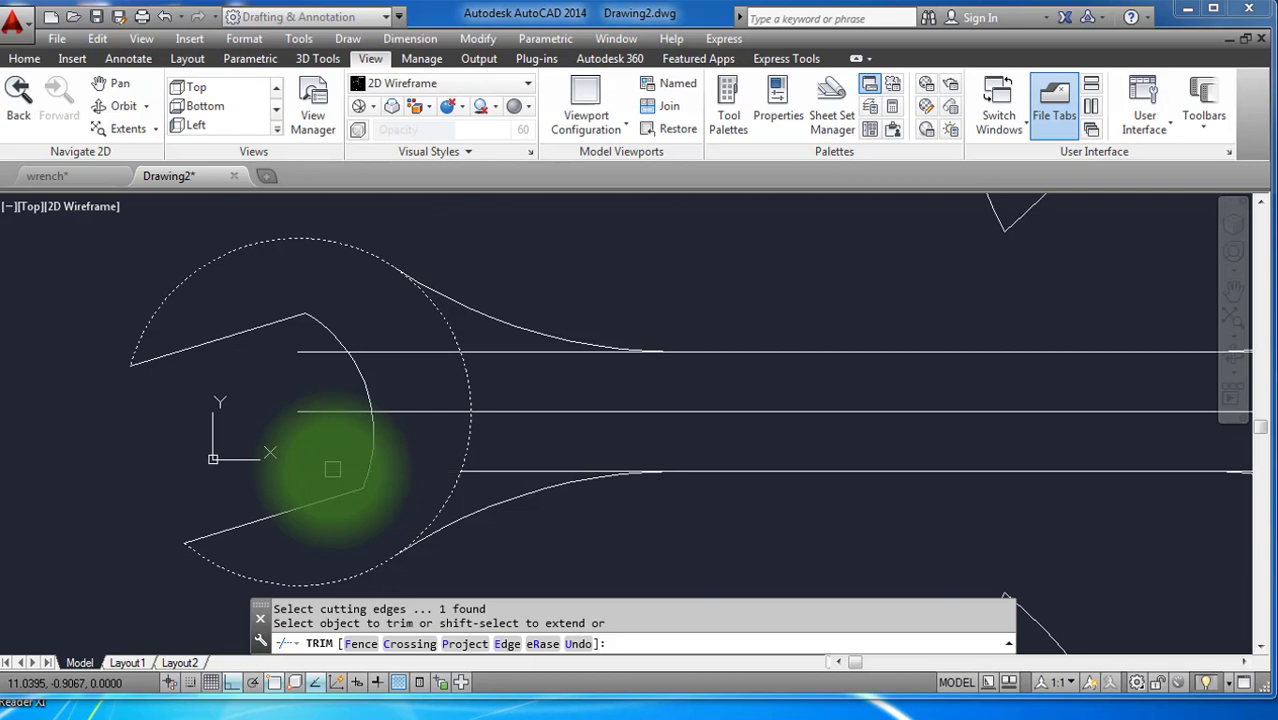
click(326, 411)
scroll(311, 350, down, 5)
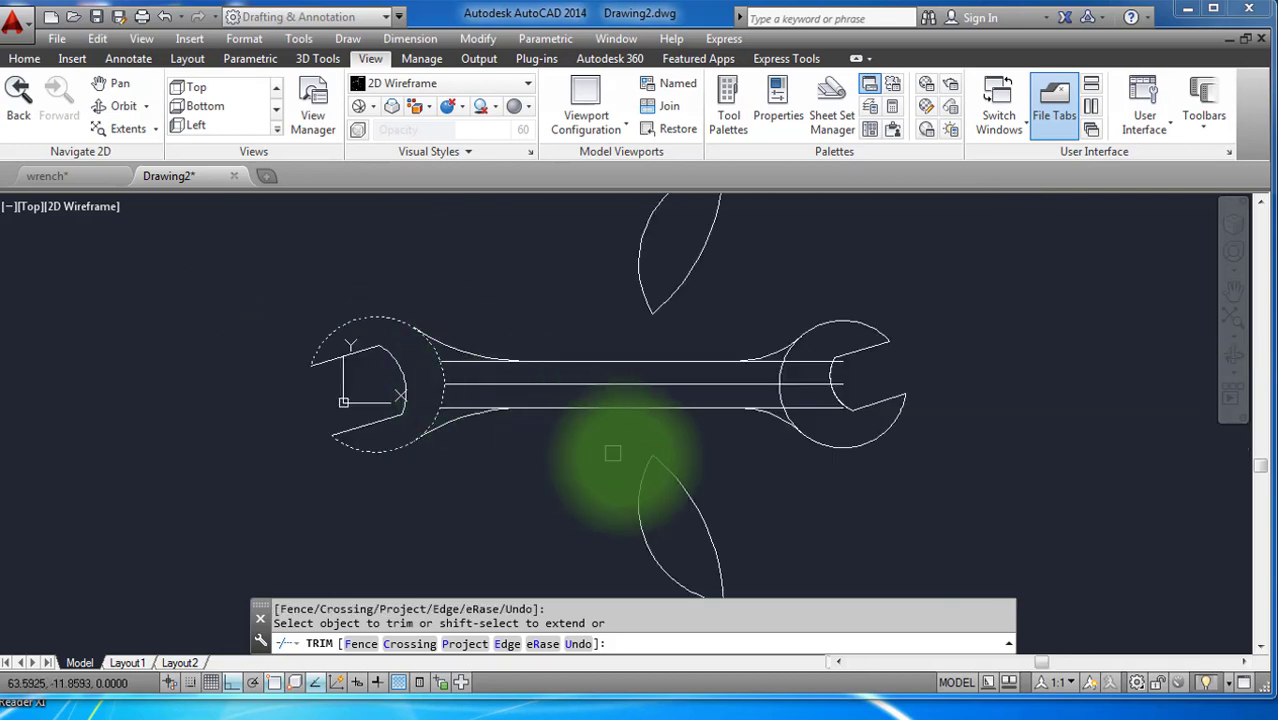
key(Return)
Trim the three handle lines inside the right head, using its outer circle as the cutting edge.
scroll(765, 400, up, 5)
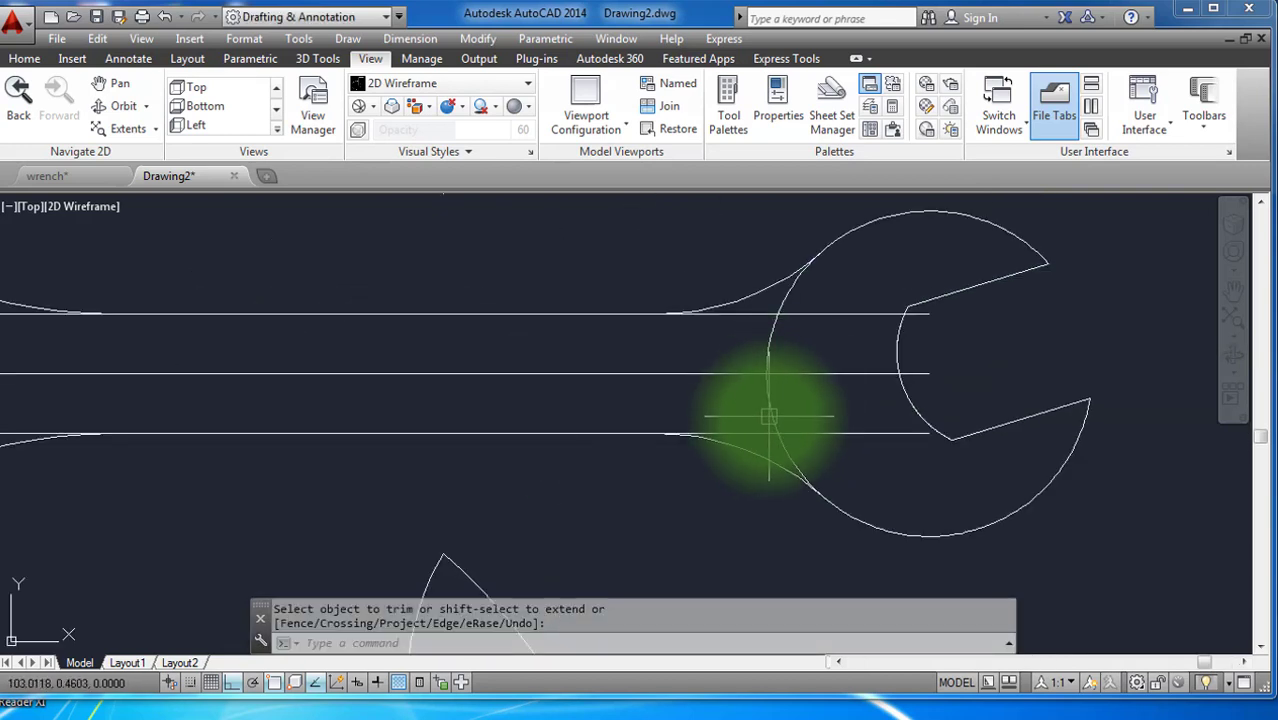
key(Return)
click(852, 433)
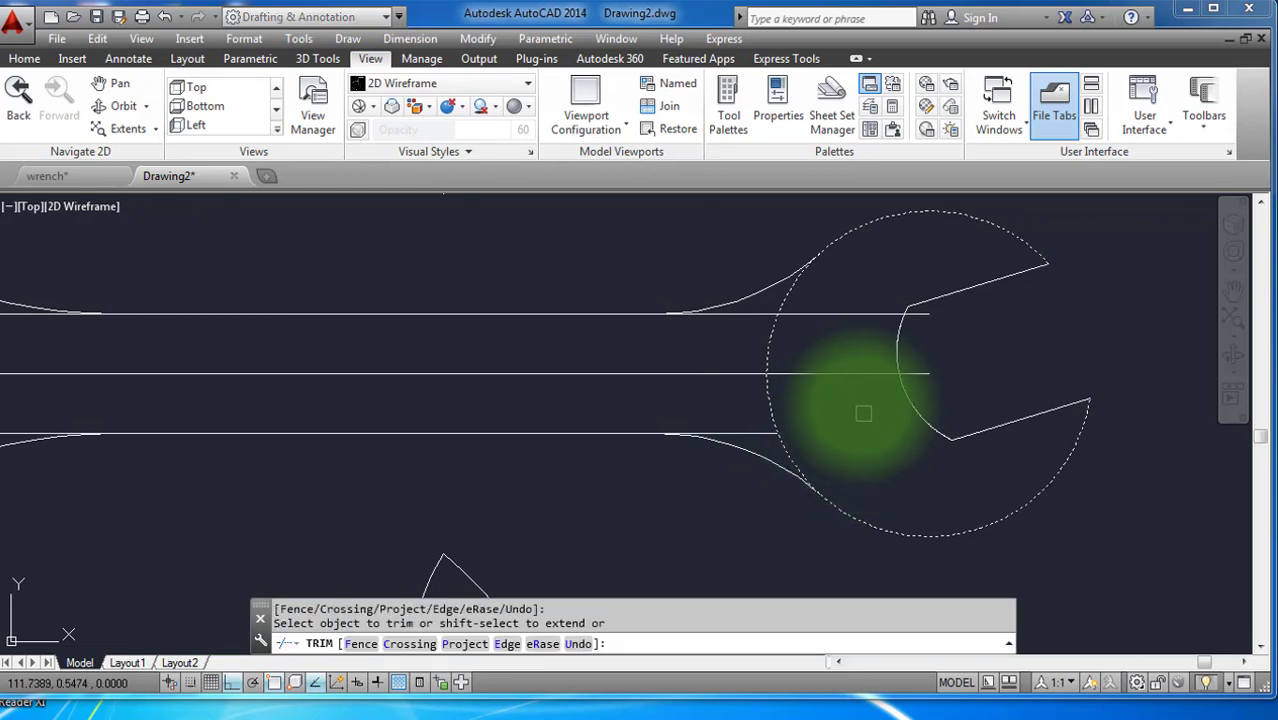
click(852, 378)
scroll(825, 400, down, 5)
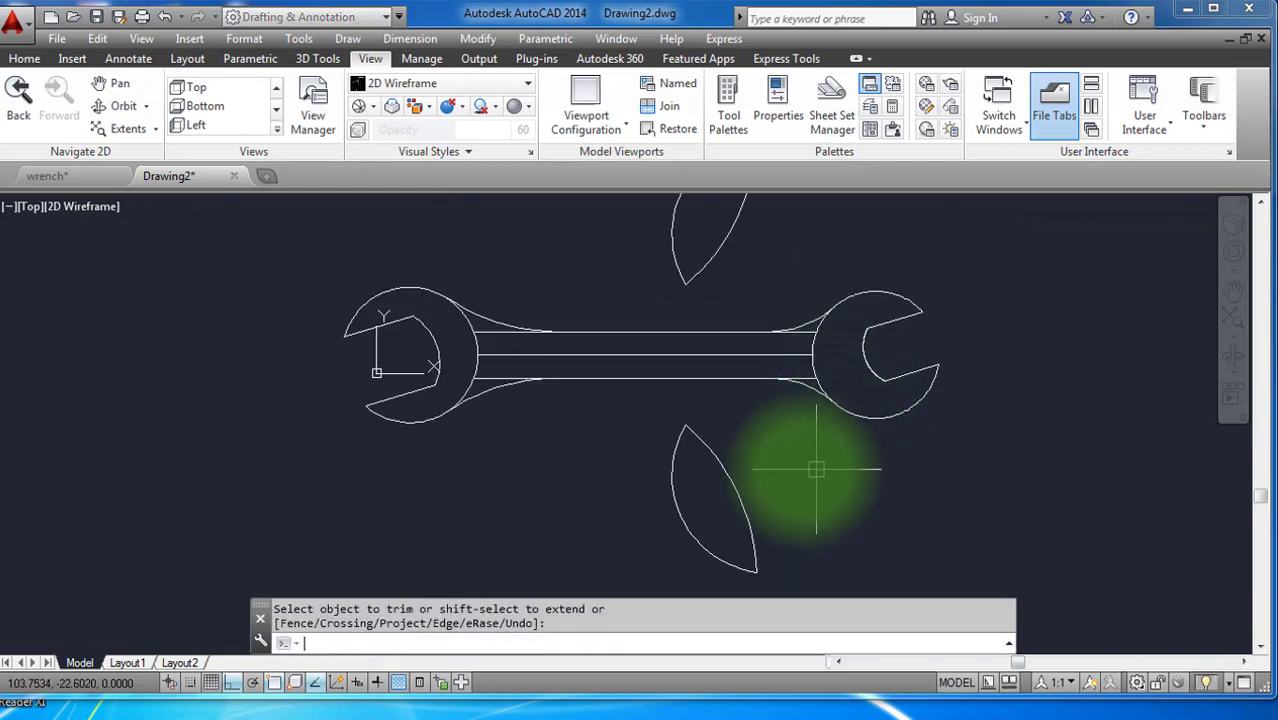
Erase the leaf-shaped leftover arcs of the blend circles above and below the handle.
click(793, 432)
click(648, 580)
scroll(667, 551, down, 5)
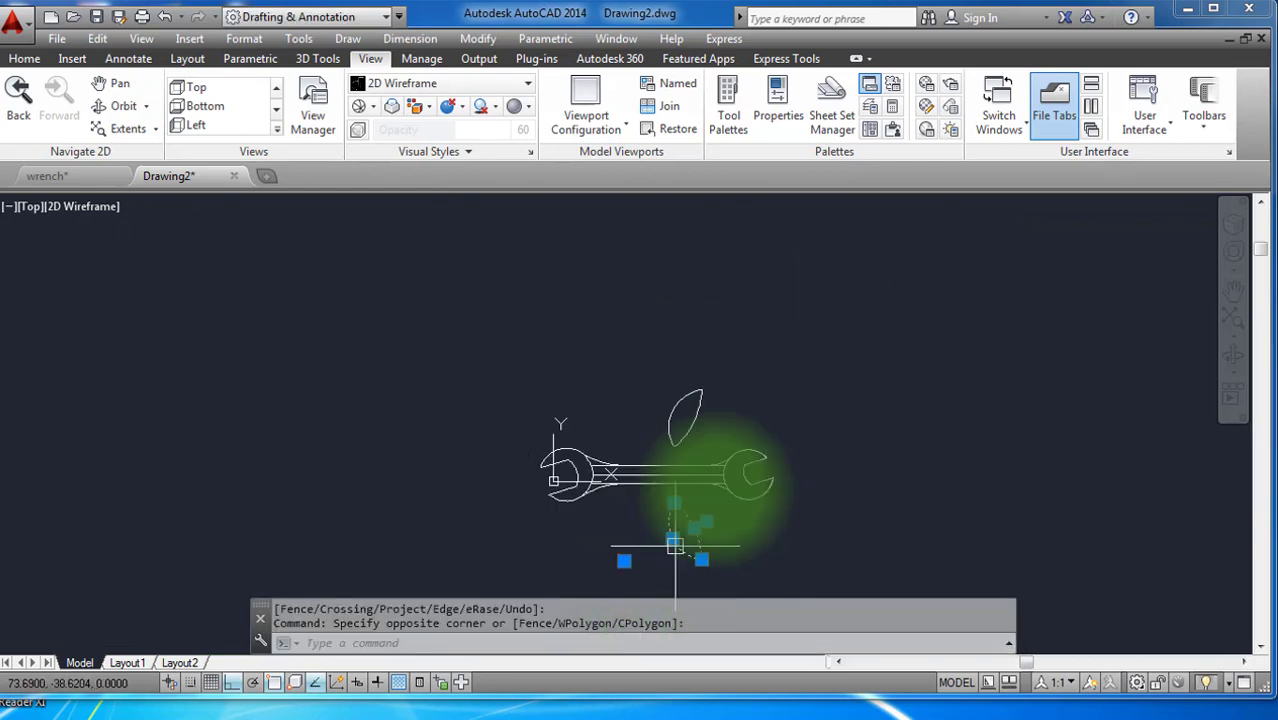
click(742, 379)
click(621, 441)
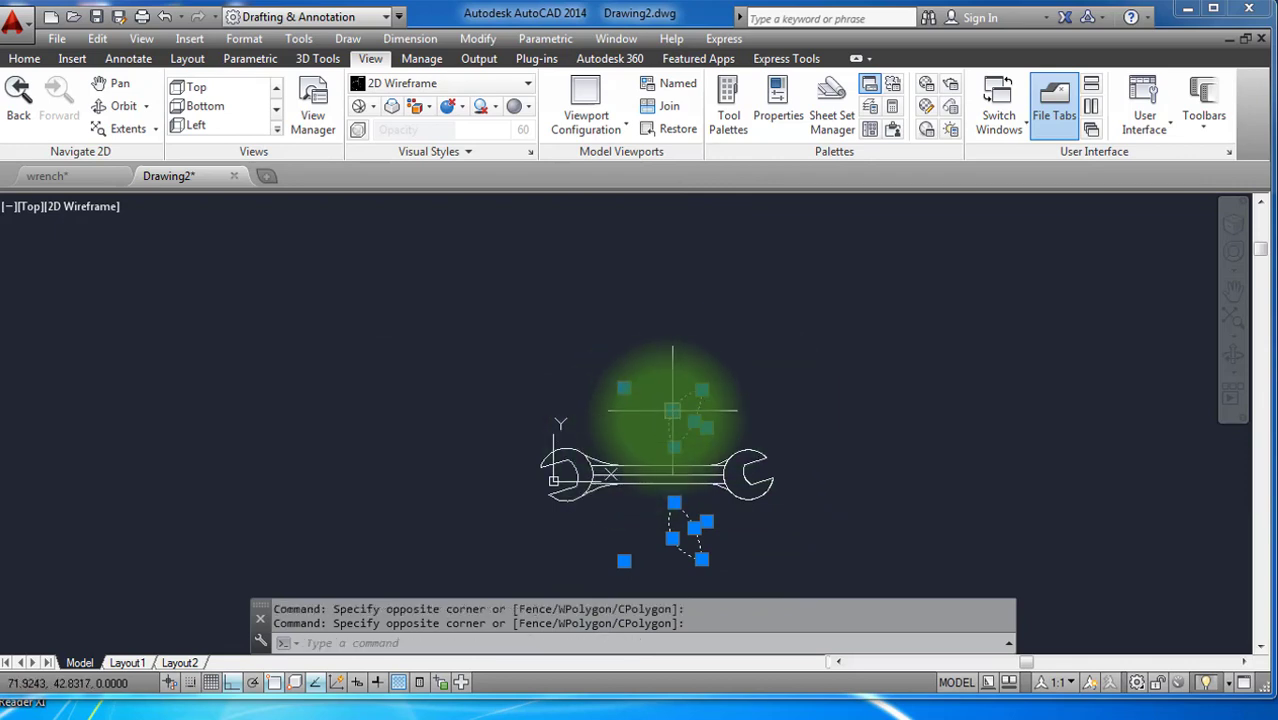
text(e)
key(Return)
Erase the handle's horizontal centre line between the two heads.
scroll(665, 457, up, 6)
click(681, 466)
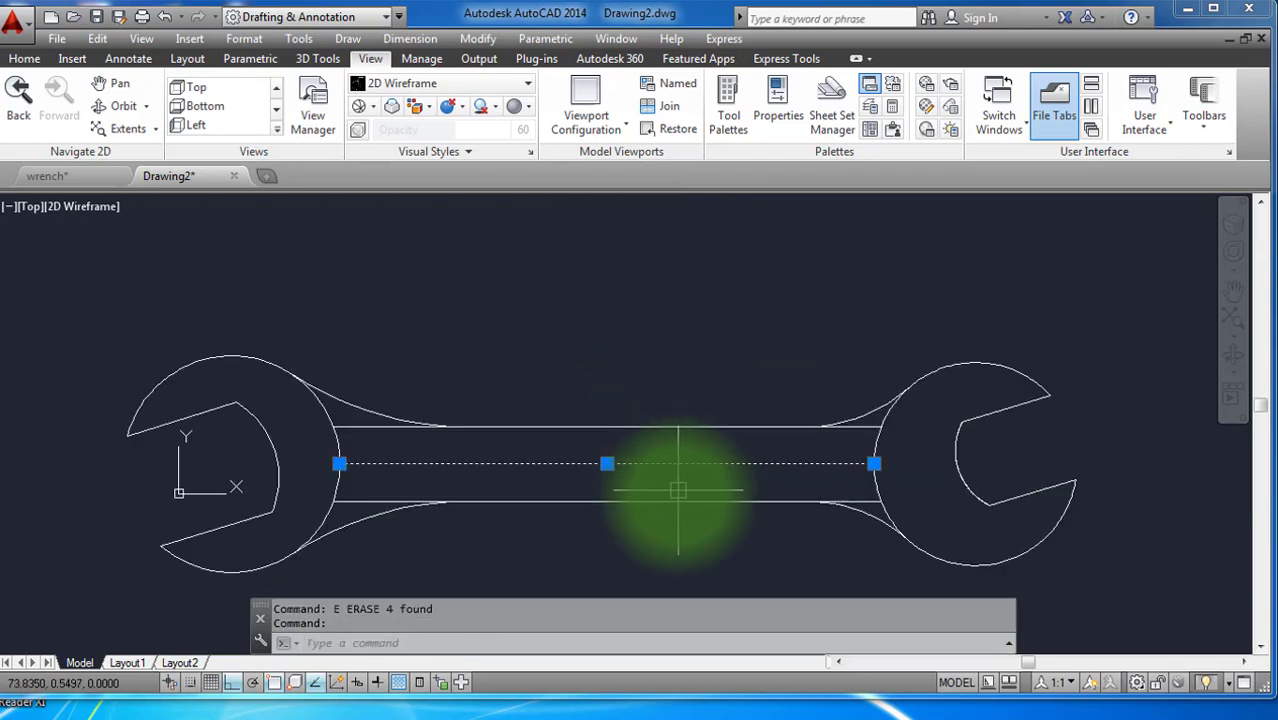
text(e)
key(Return)
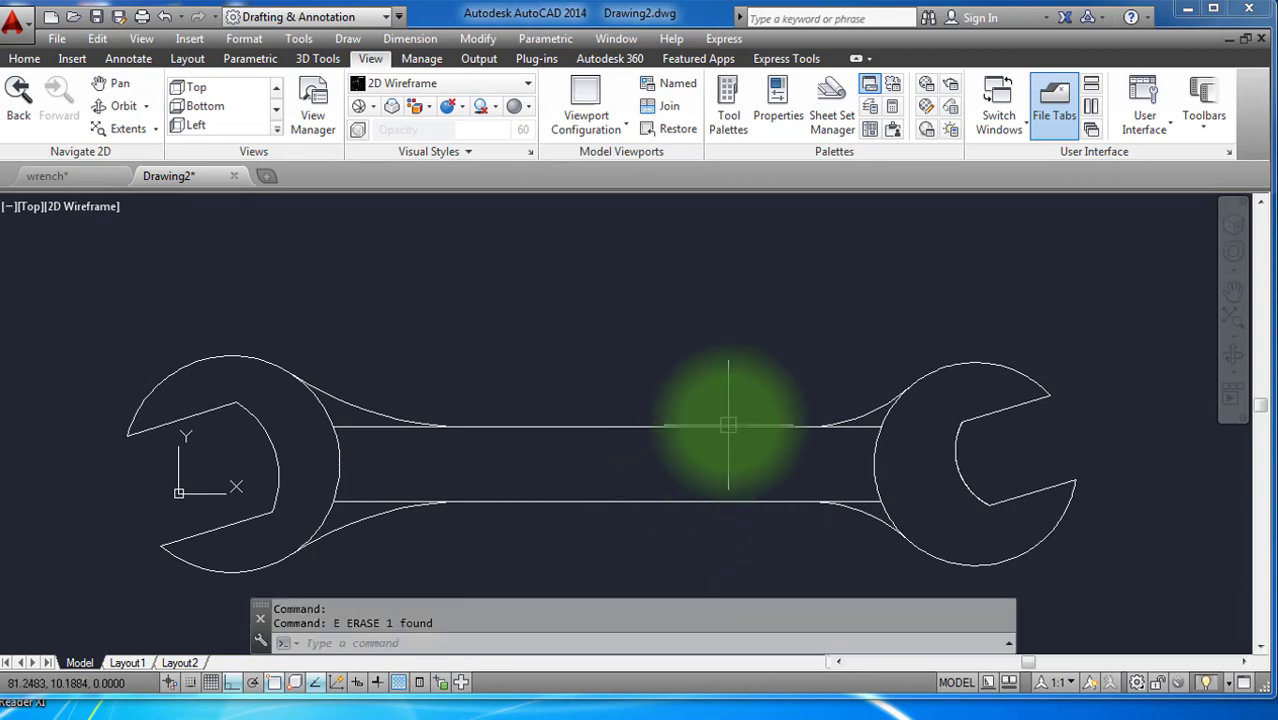
Trim the upper and lower handle line ends between the blend arcs and the head circles at both ends.
scroll(728, 424, down, 3)
scroll(822, 496, up, 3)
scroll(822, 496, up, 3)
text(tr)
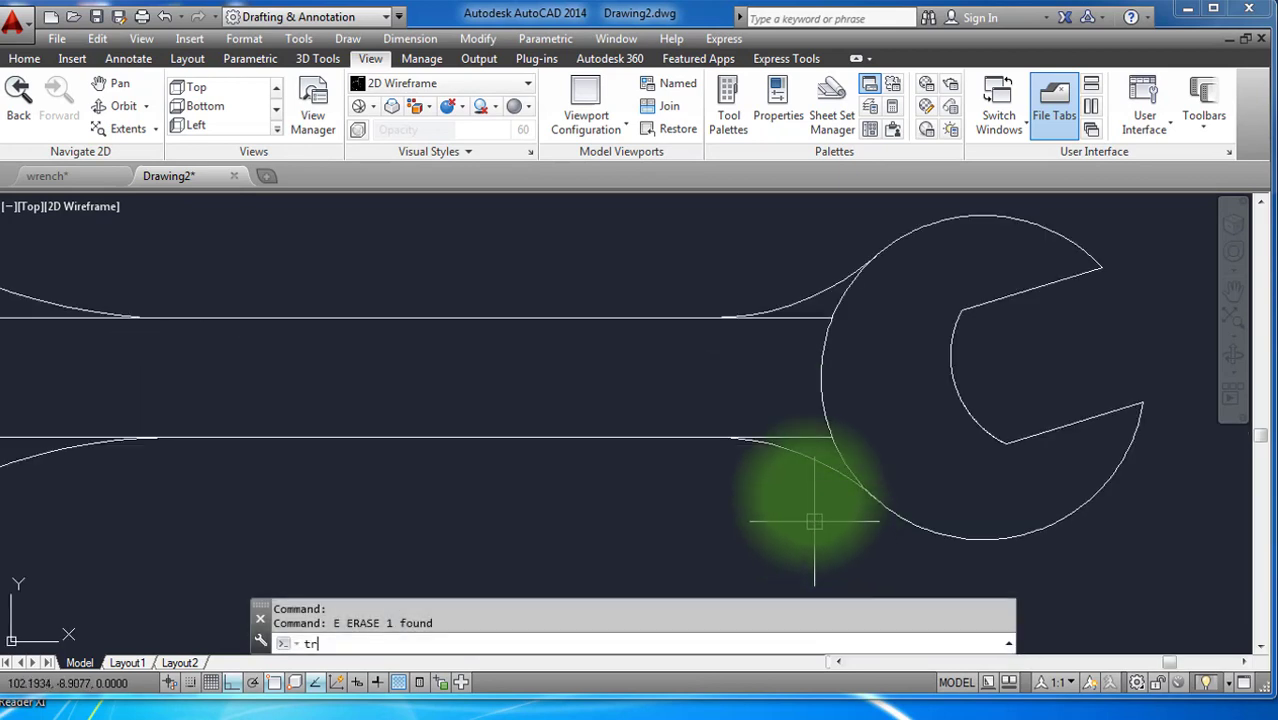
key(Return)
key(Return)
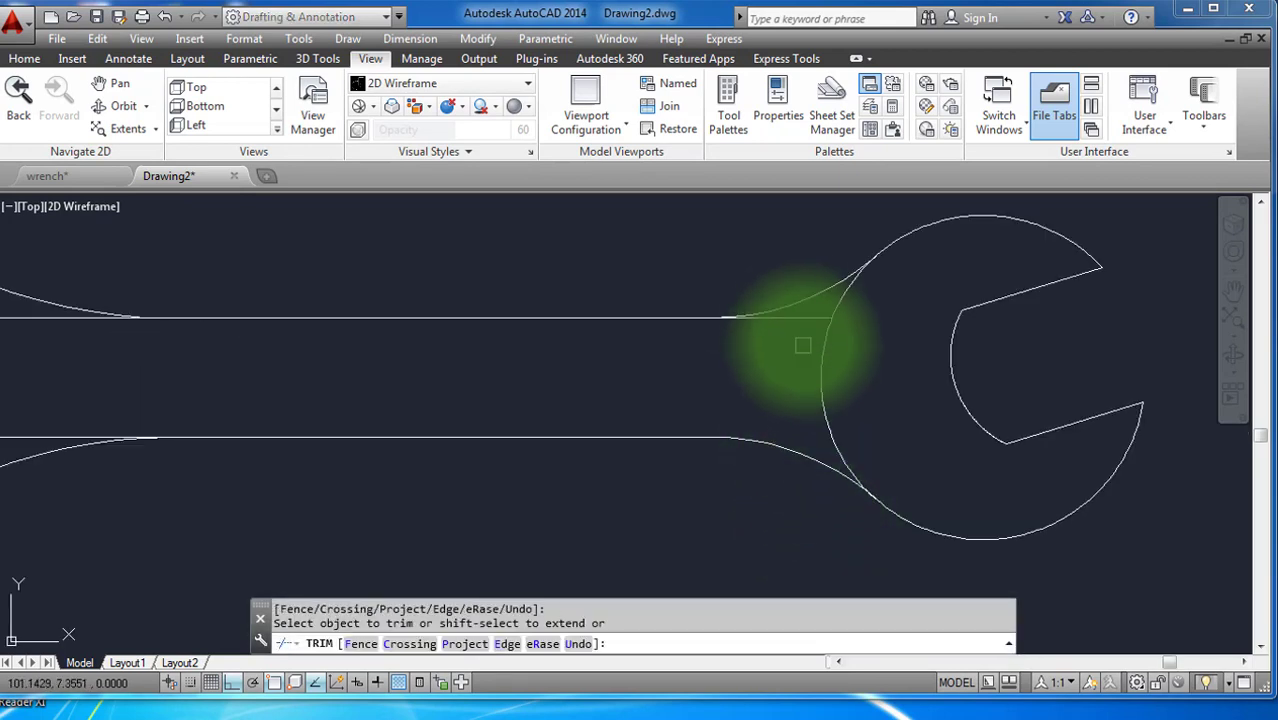
scroll(801, 322, down, 3)
scroll(520, 380, up, 3)
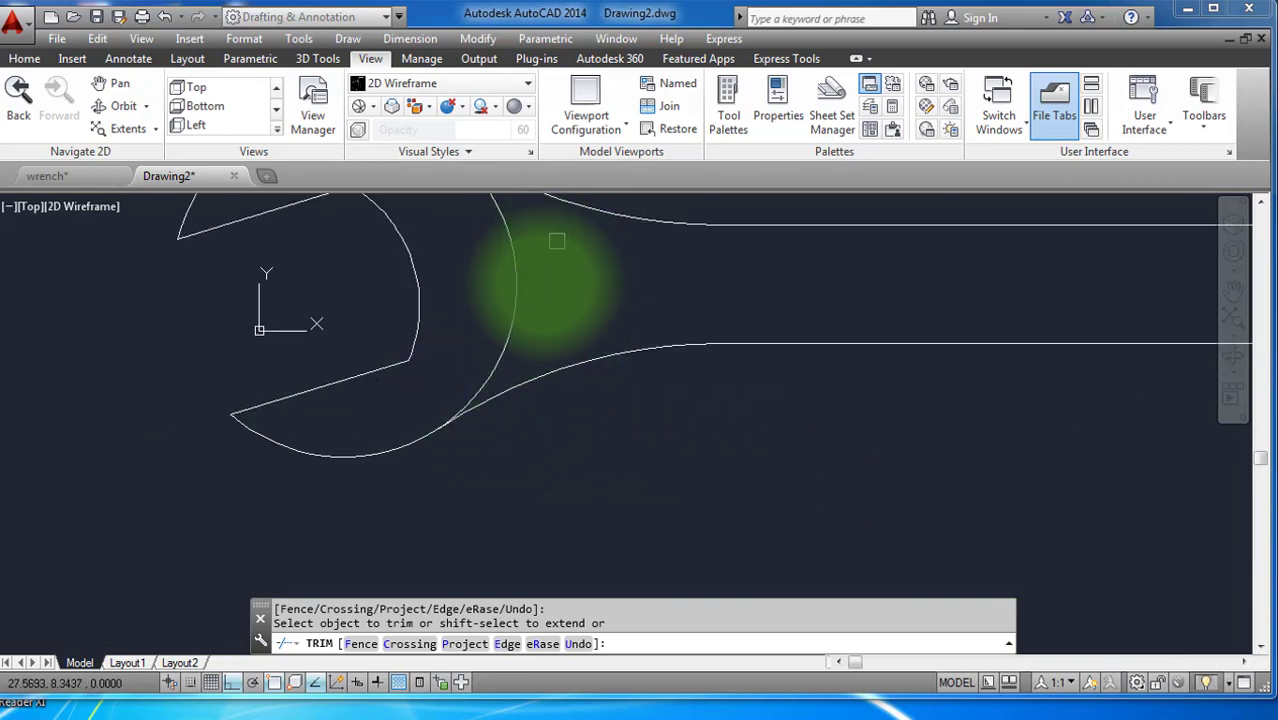
scroll(548, 340, down, 3)
key(Escape)
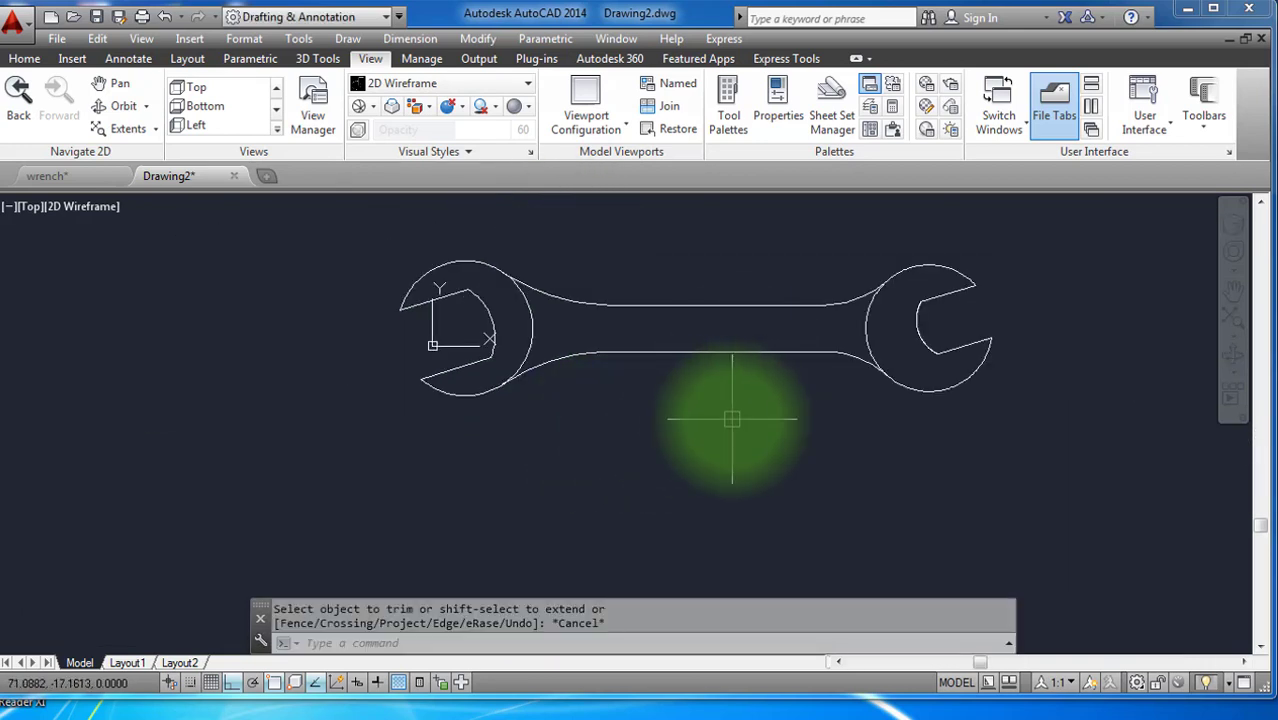
scroll(561, 527, down, 2)
scroll(604, 447, up, 2)
scroll(583, 443, up, 3)
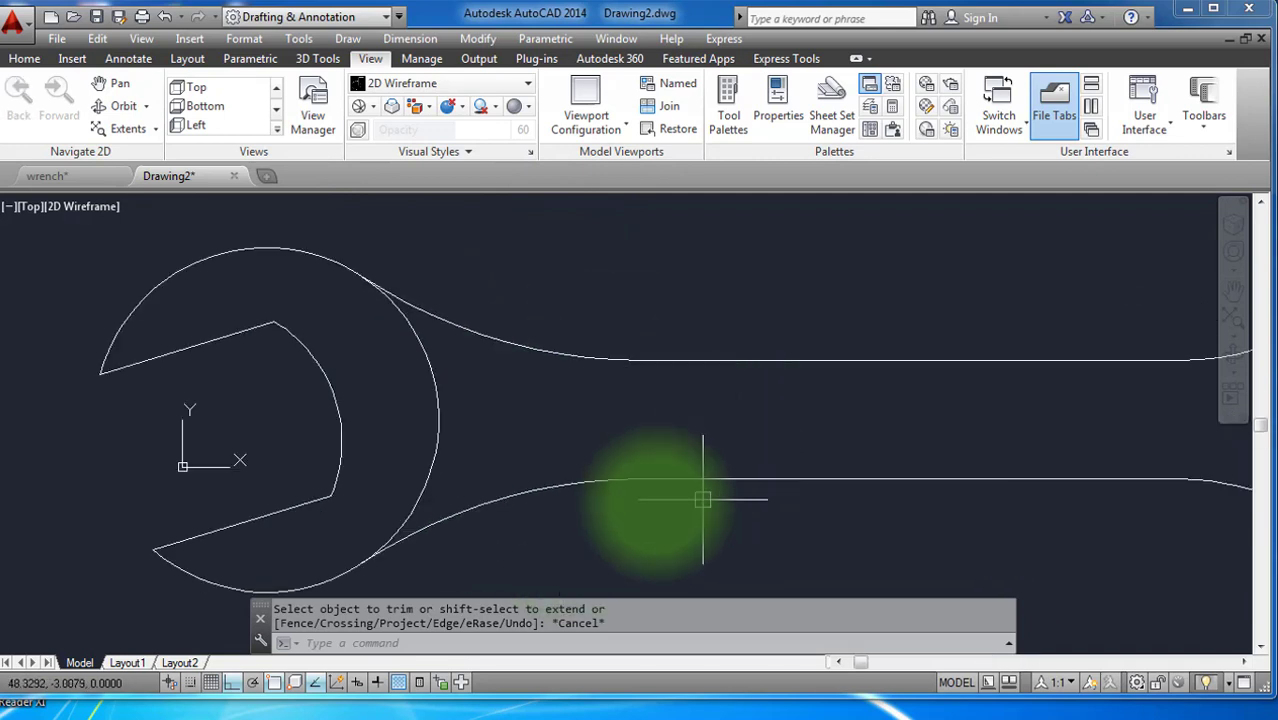
scroll(699, 491, down, 3)
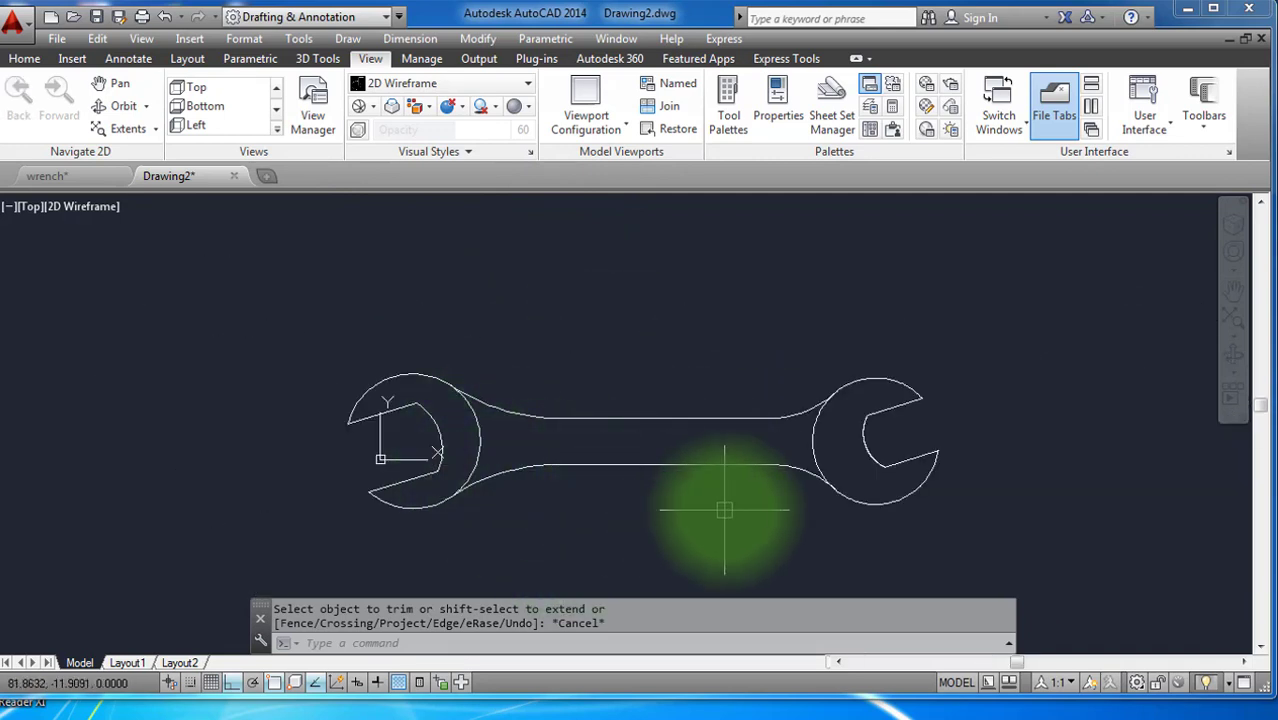
scroll(727, 480, up, 3)
scroll(725, 450, down, 3)
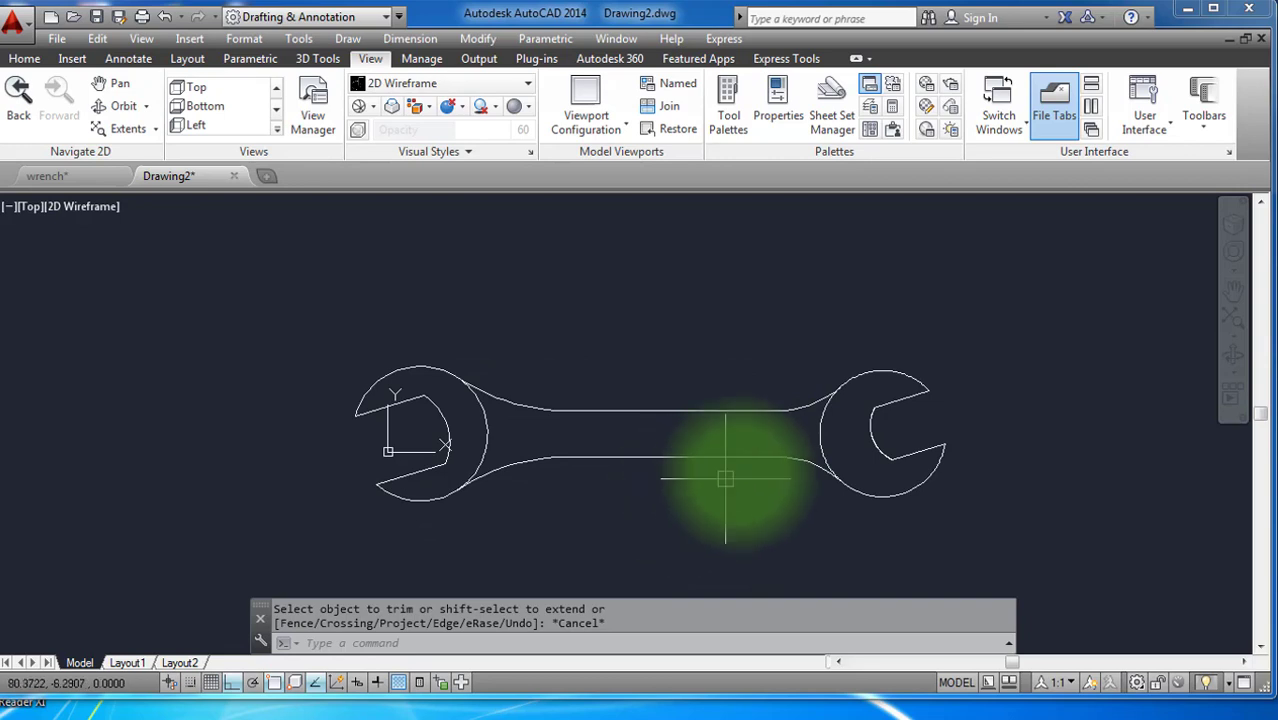
Copy the whole wrench profile to a spot directly above the original, clear of it.
click(994, 349)
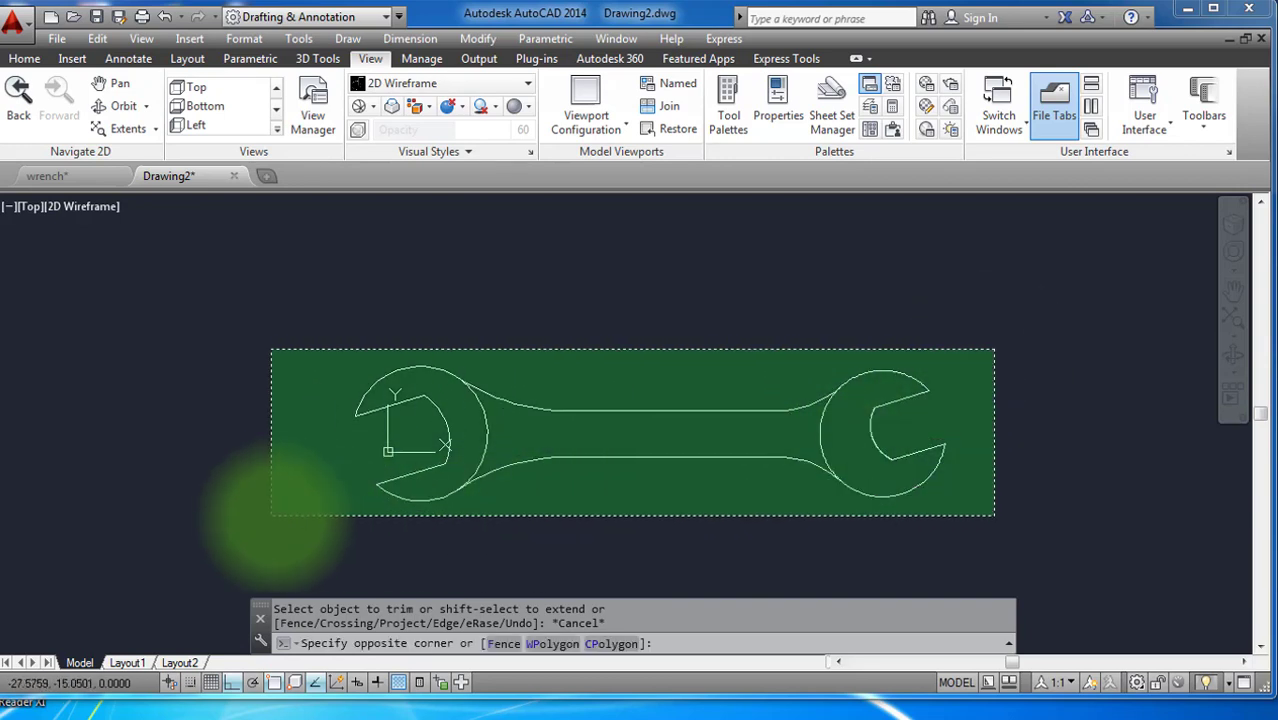
click(300, 514)
scroll(691, 595, down, 2)
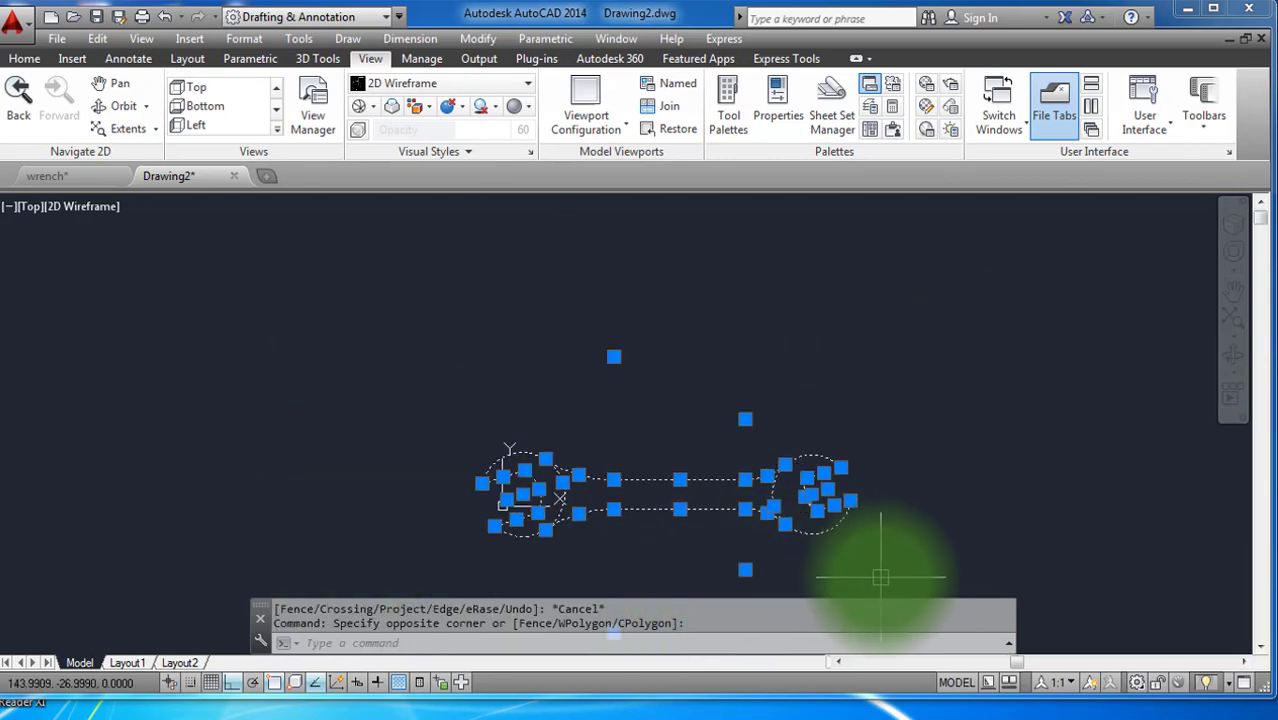
text(co)
key(Return)
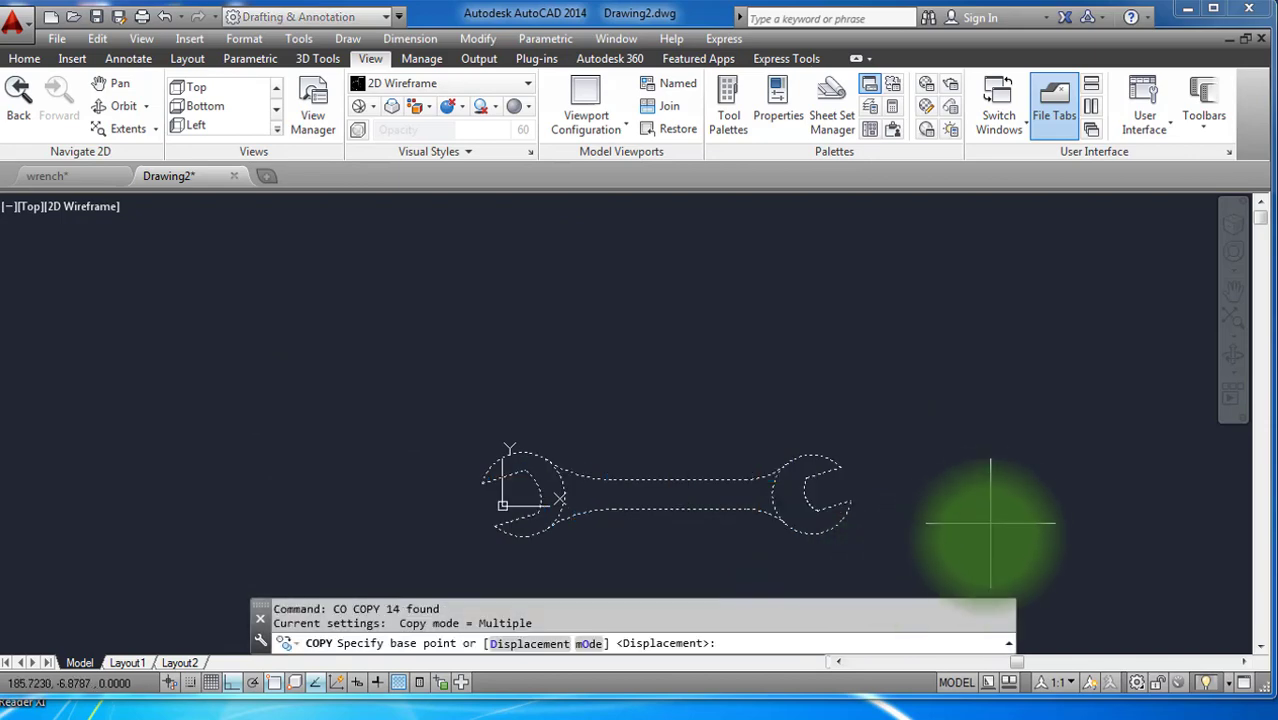
click(986, 545)
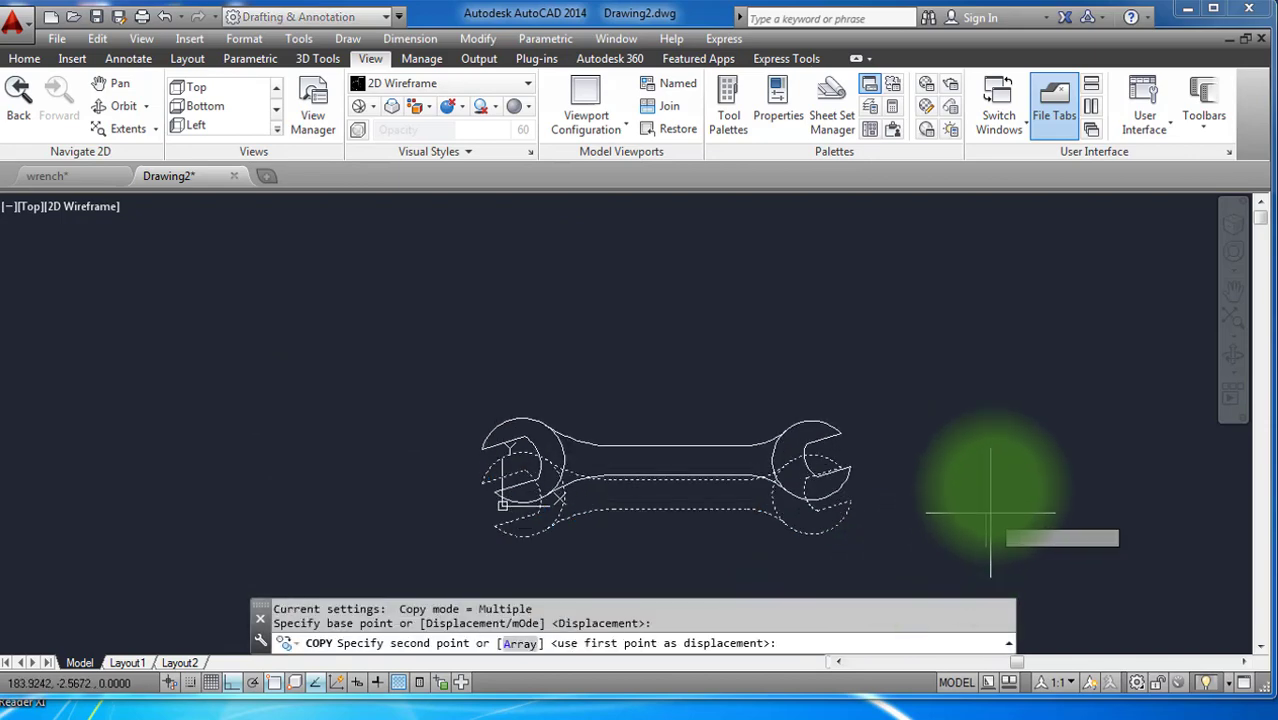
click(998, 418)
key(Return)
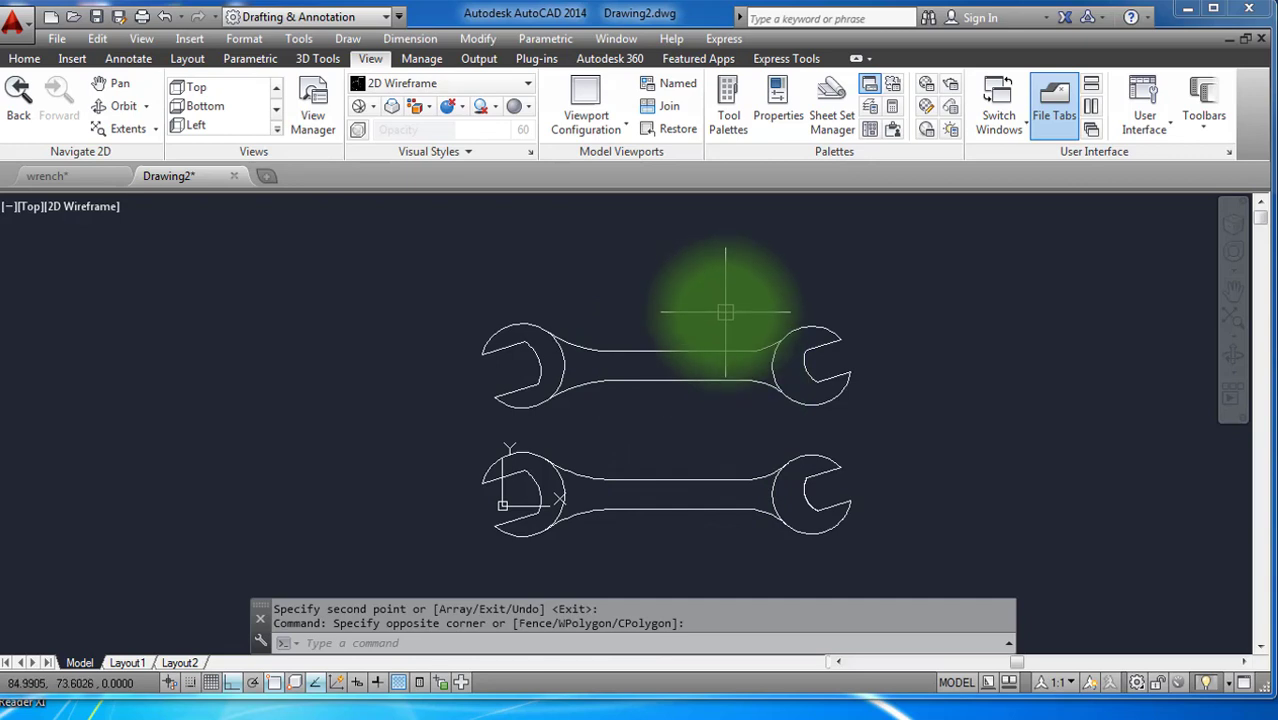
Try erasing the right head of the lower wrench, and undo the erasure.
click(886, 548)
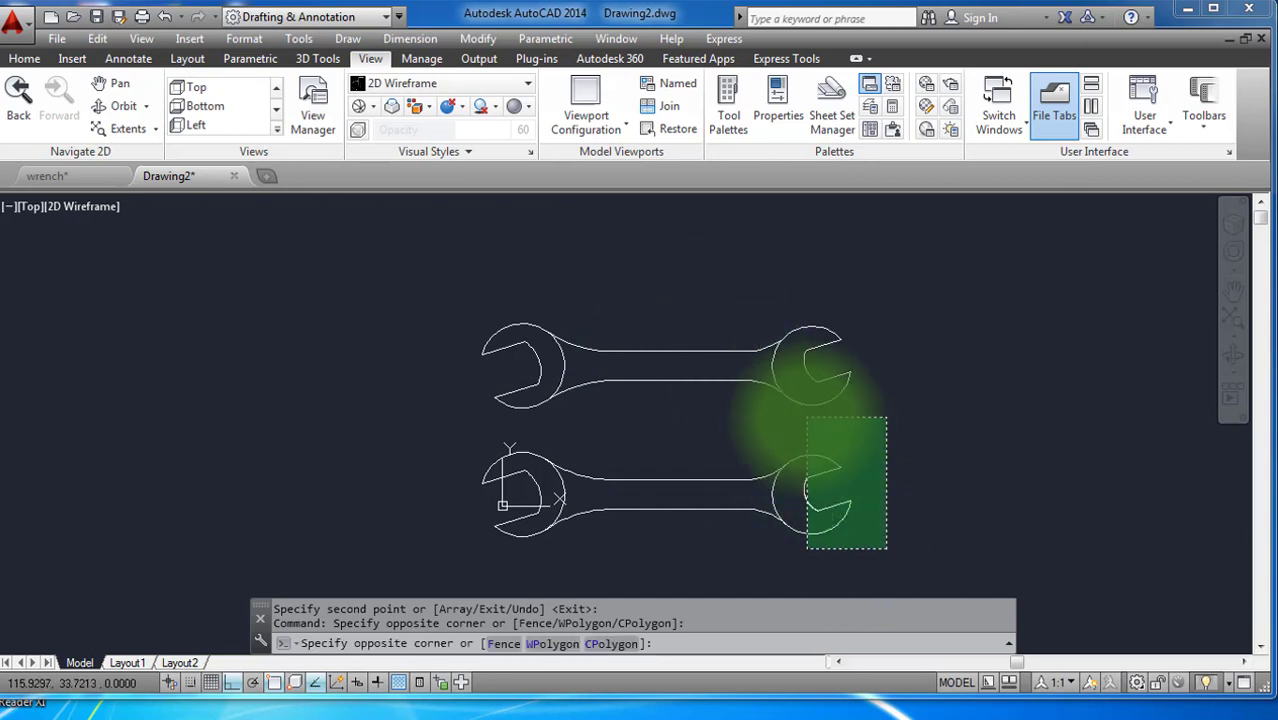
click(803, 417)
text(e)
key(Return)
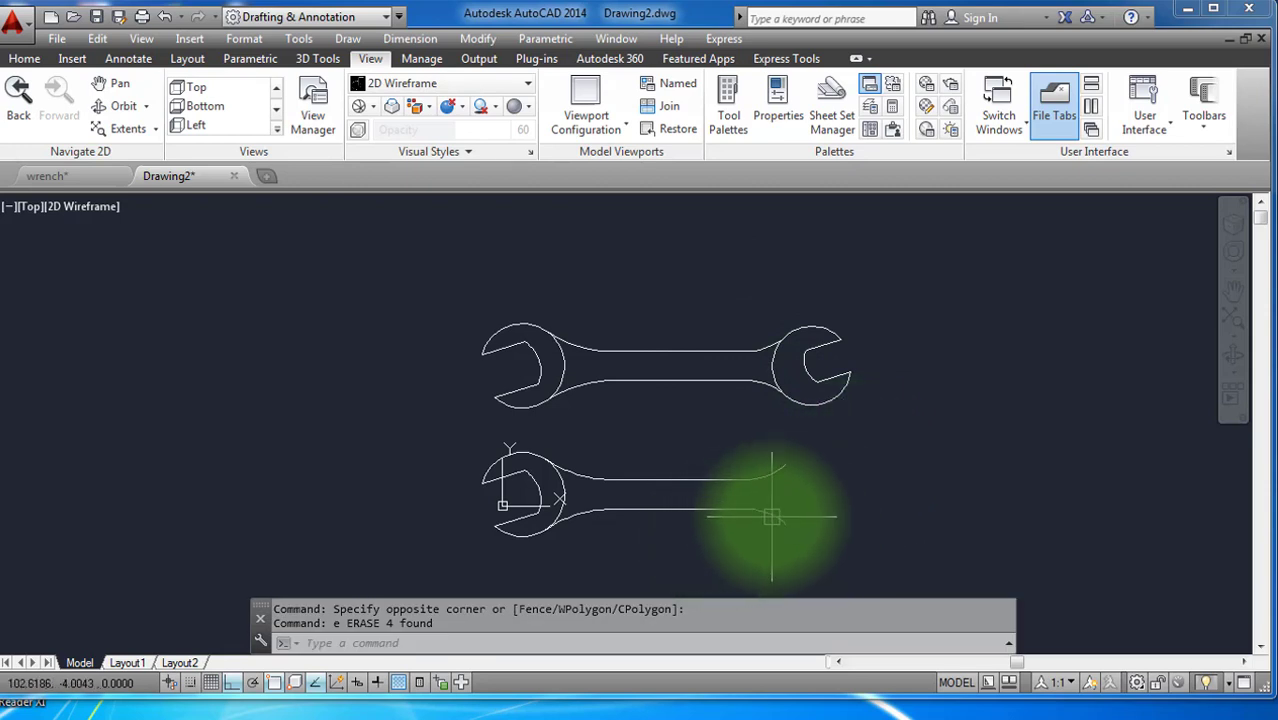
key(ctrl+z)
Trim the outer arcs of both heads on the lower wrench, keeping only the arcs that close the handle ends.
text(tr)
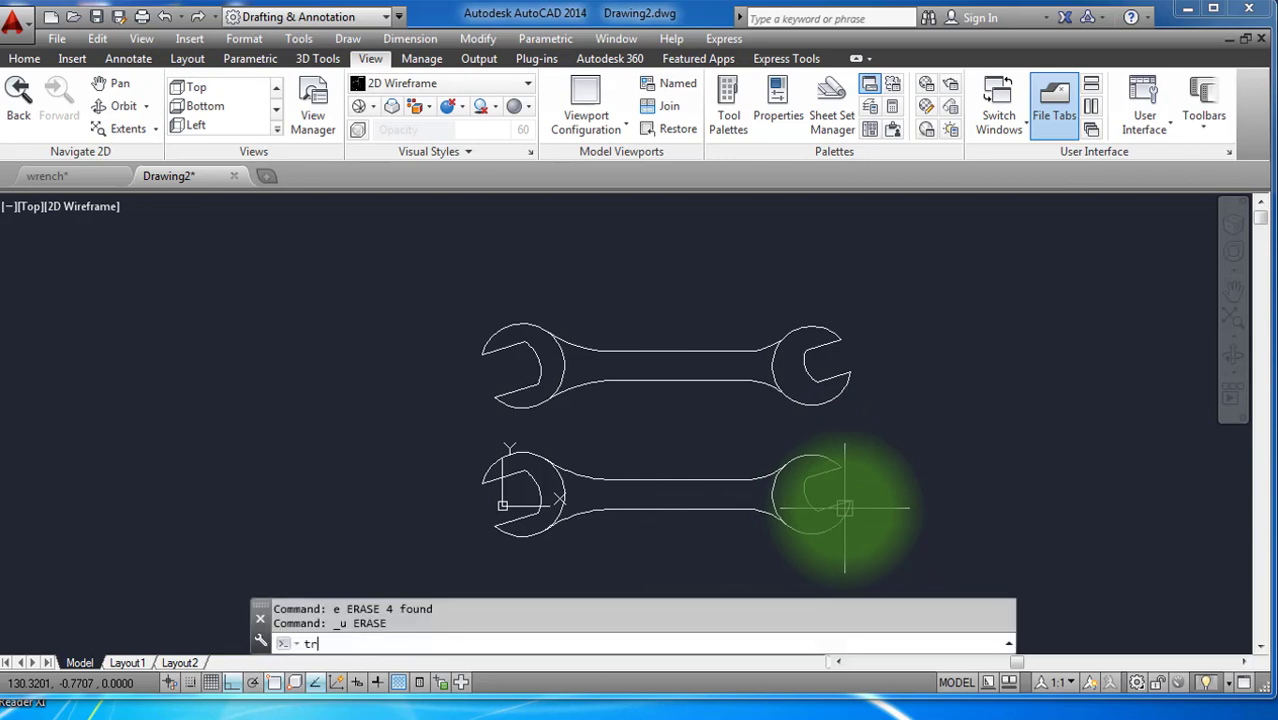
key(Return)
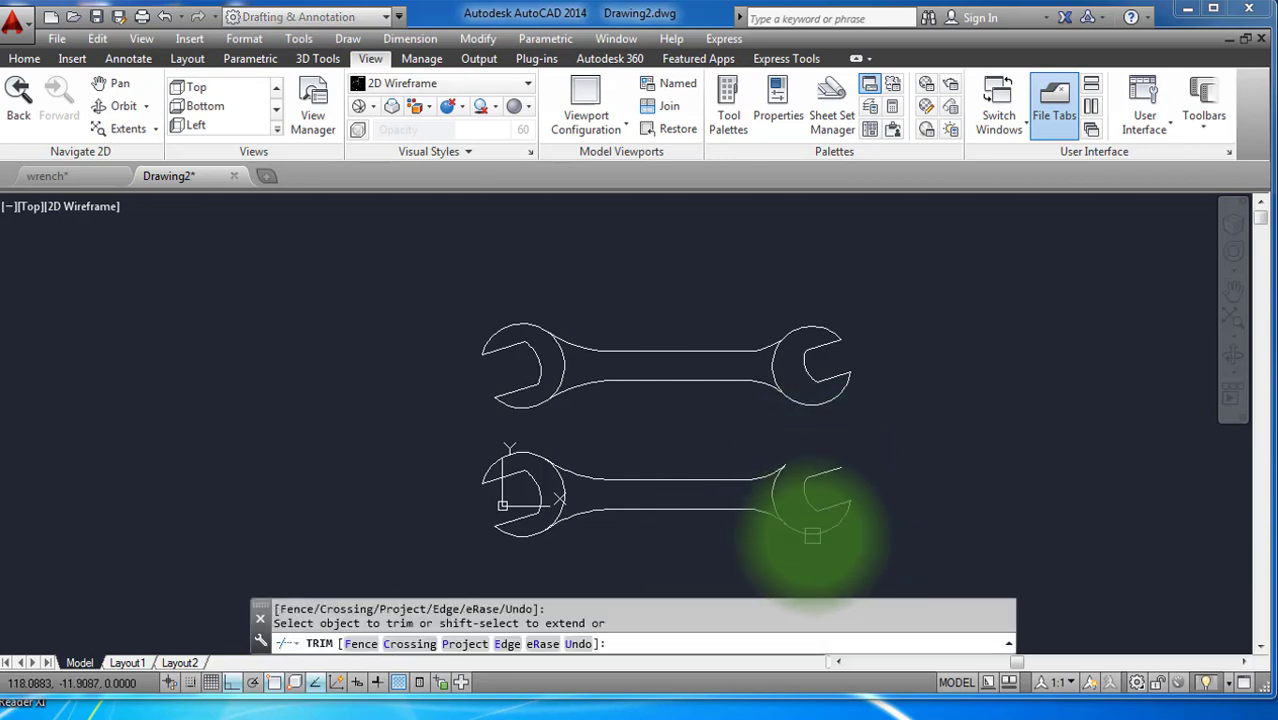
click(806, 531)
click(520, 532)
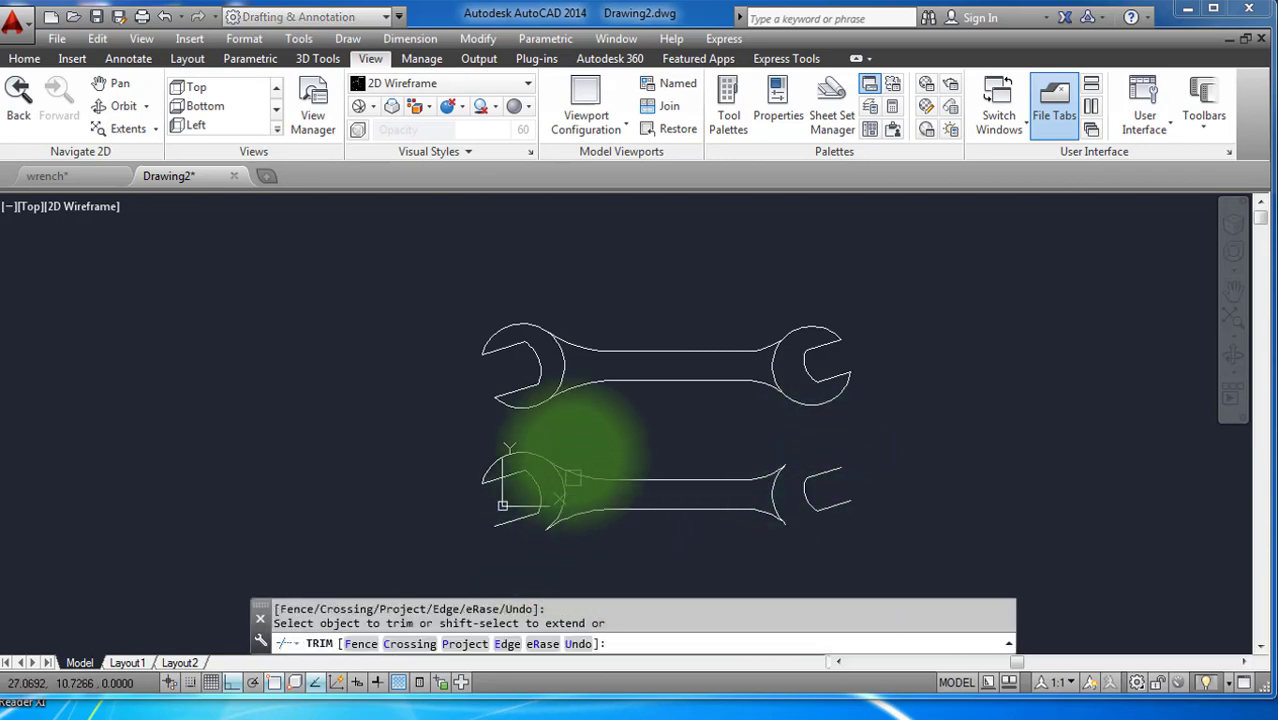
key(Return)
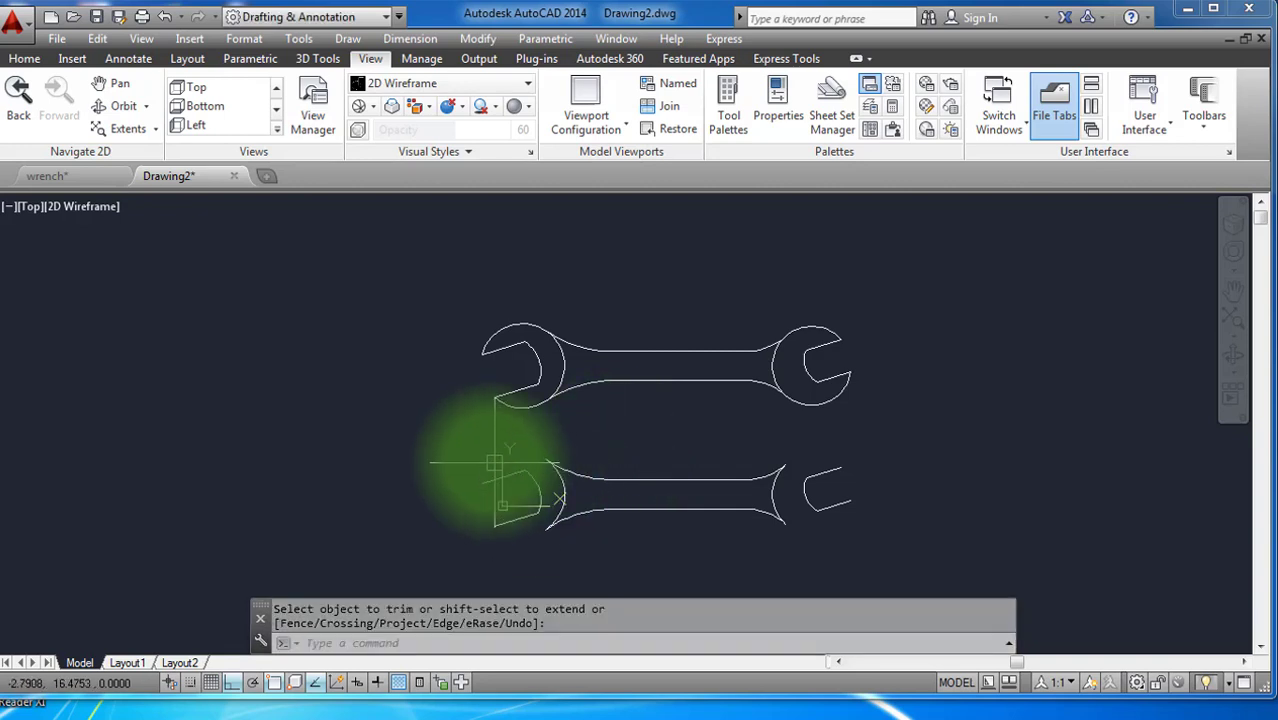
Erase the leftover jaw lines and arcs at both ends of the lower wrench.
click(466, 451)
click(544, 537)
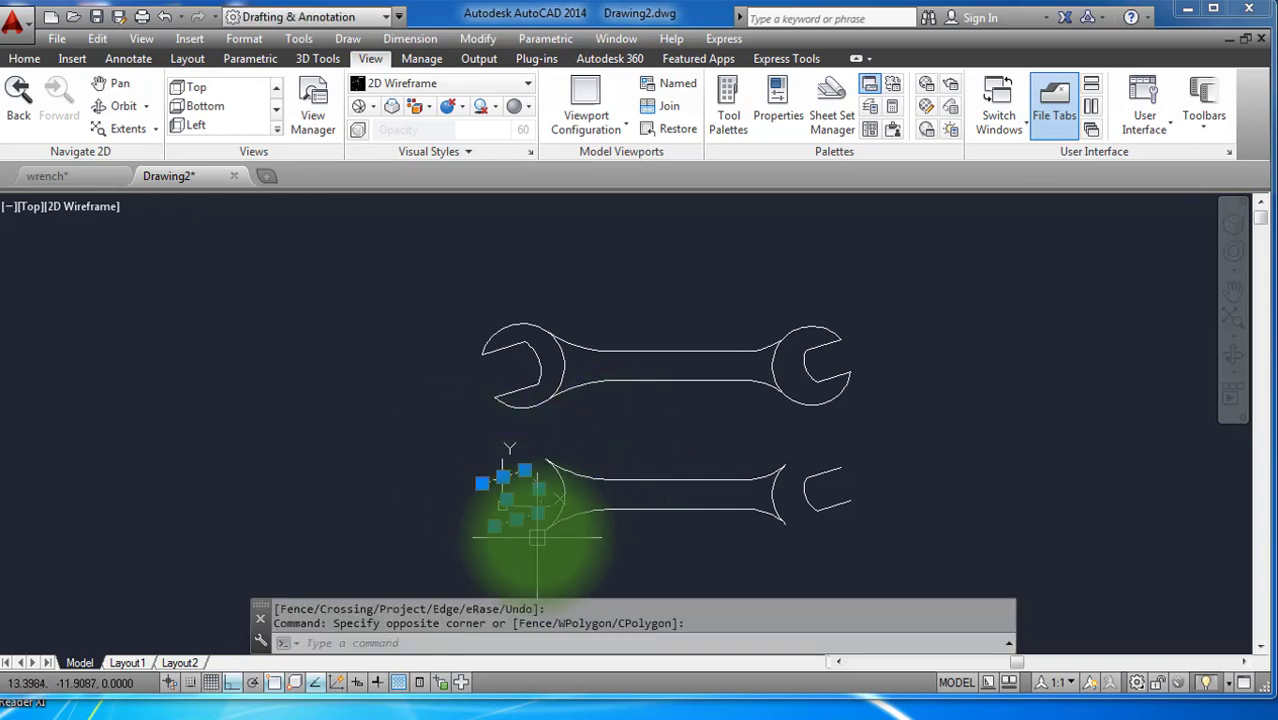
text(E)
key(Return)
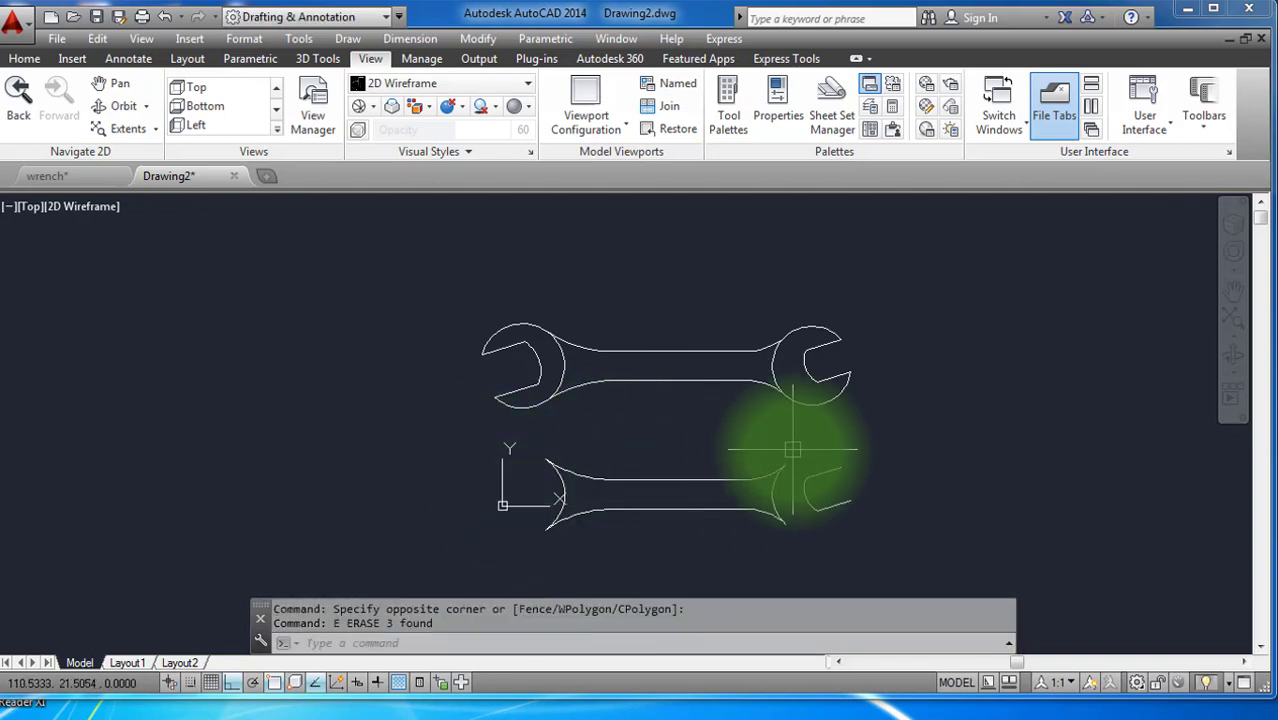
click(792, 450)
click(868, 516)
text(E)
key(Return)
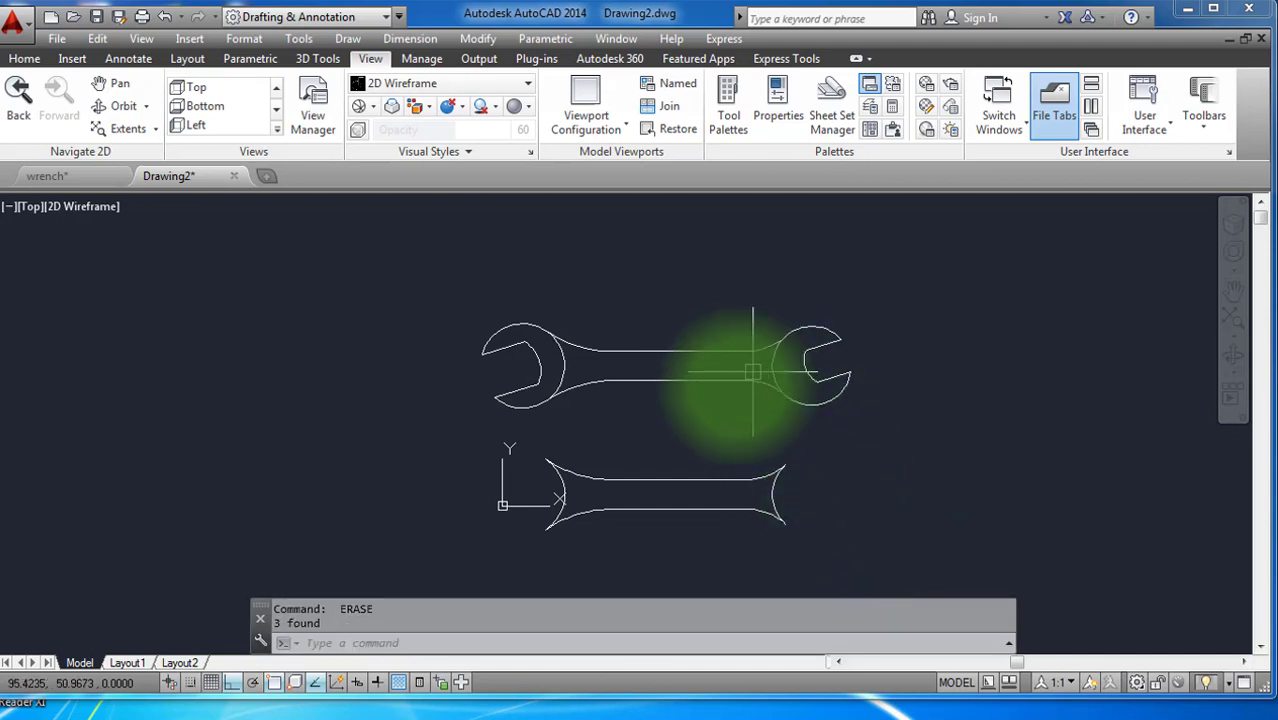
Erase the handle lines and the four blend arcs of the upper wrench copy, keeping only its two heads.
click(693, 415)
click(654, 301)
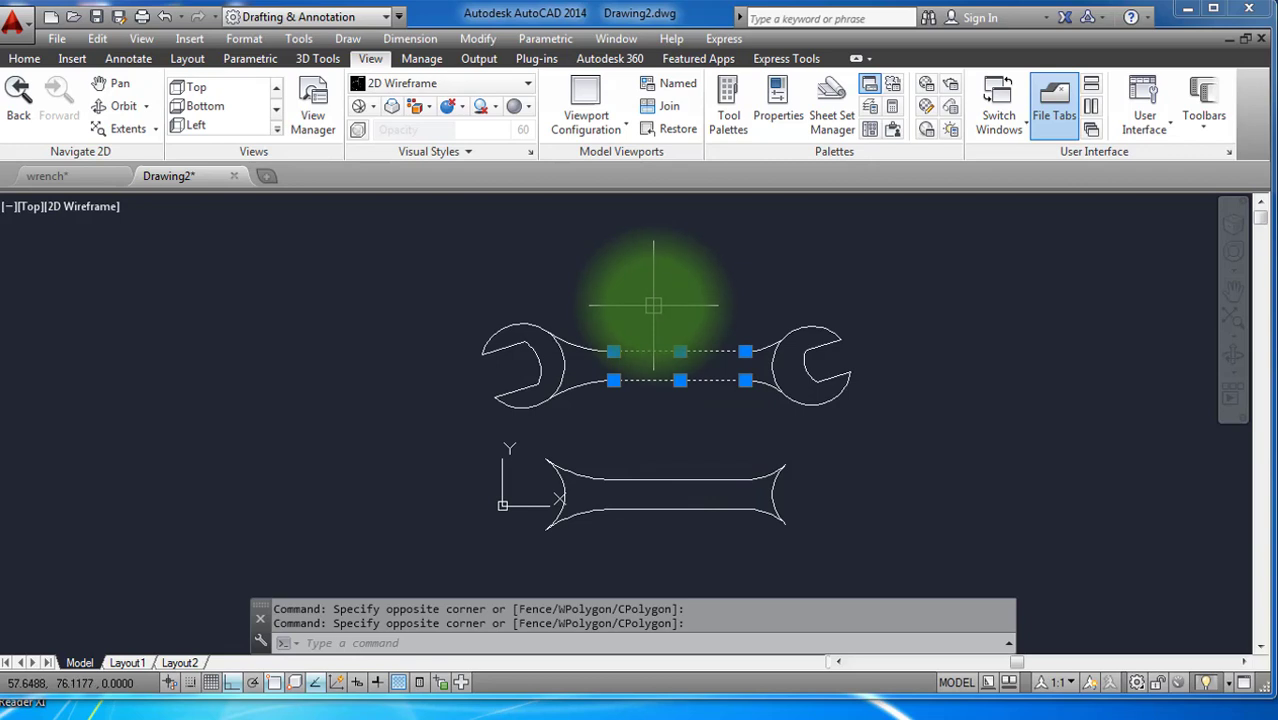
click(627, 332)
click(606, 415)
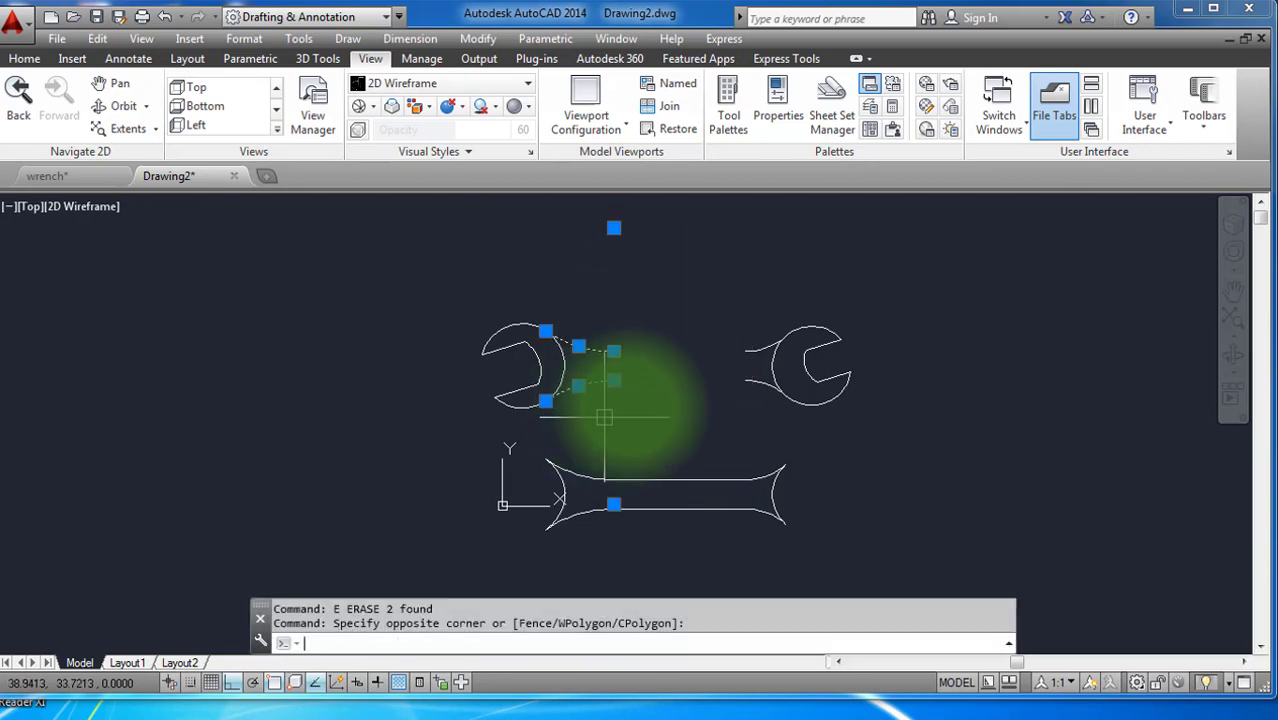
key(Return)
click(703, 330)
click(764, 427)
key(Return)
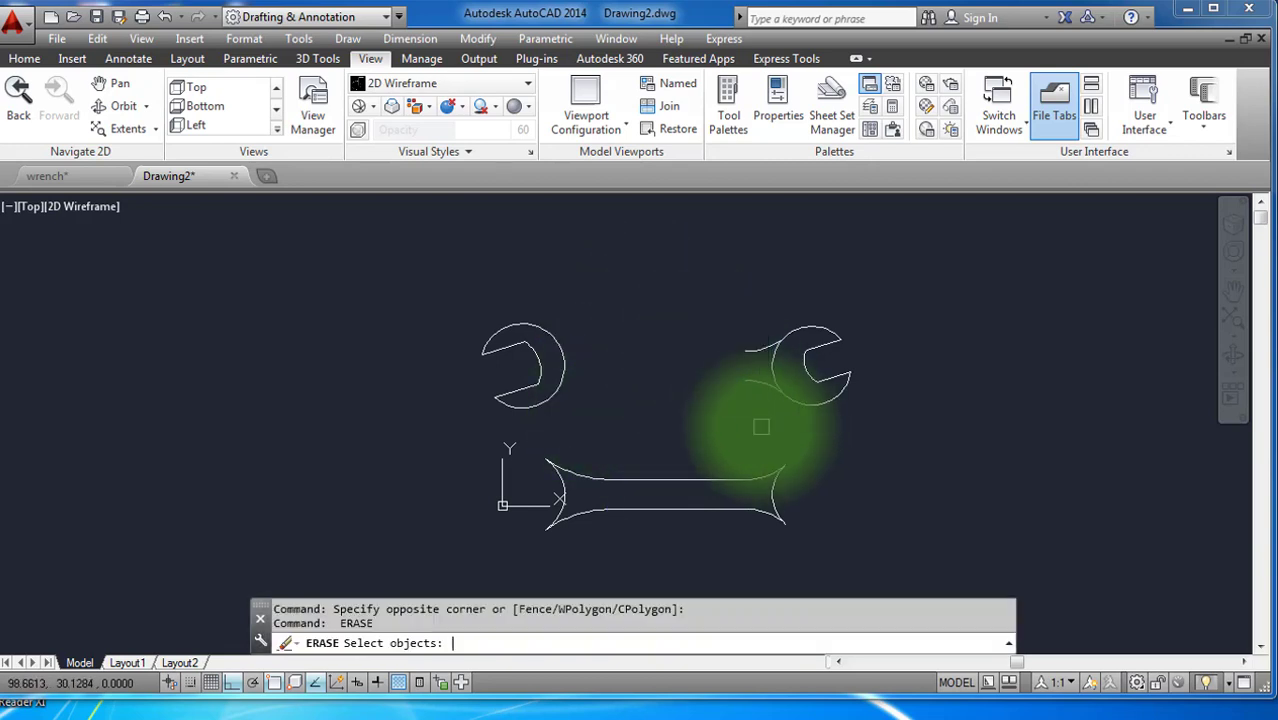
click(762, 415)
click(704, 330)
key(Return)
key(Escape)
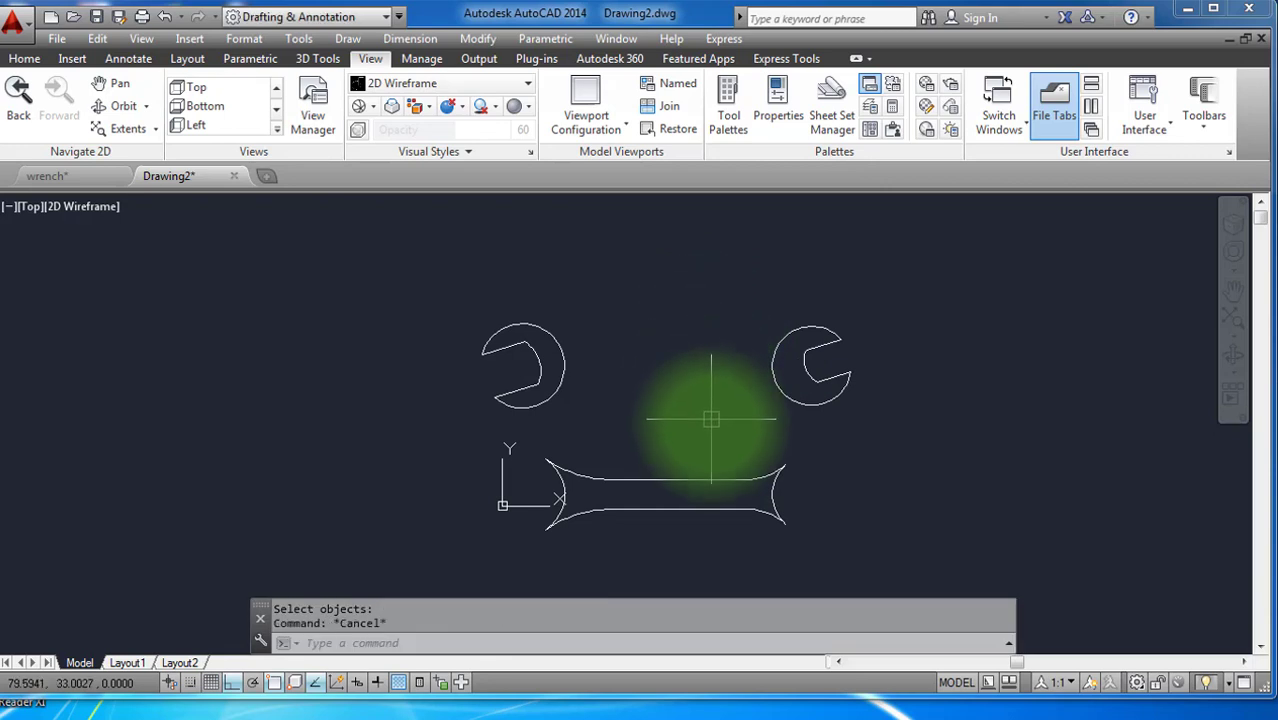
Join all segments of the two upper heads and the lower handle into closed polylines.
click(655, 479)
key(Escape)
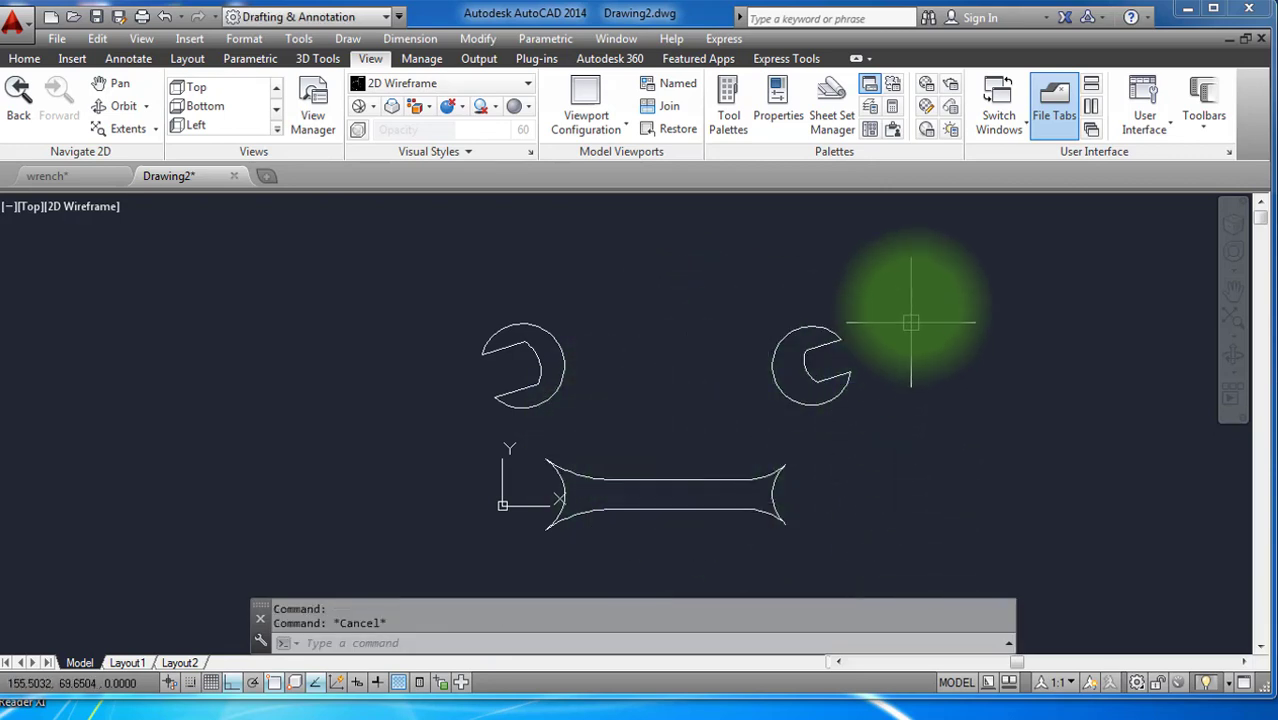
click(920, 292)
click(435, 541)
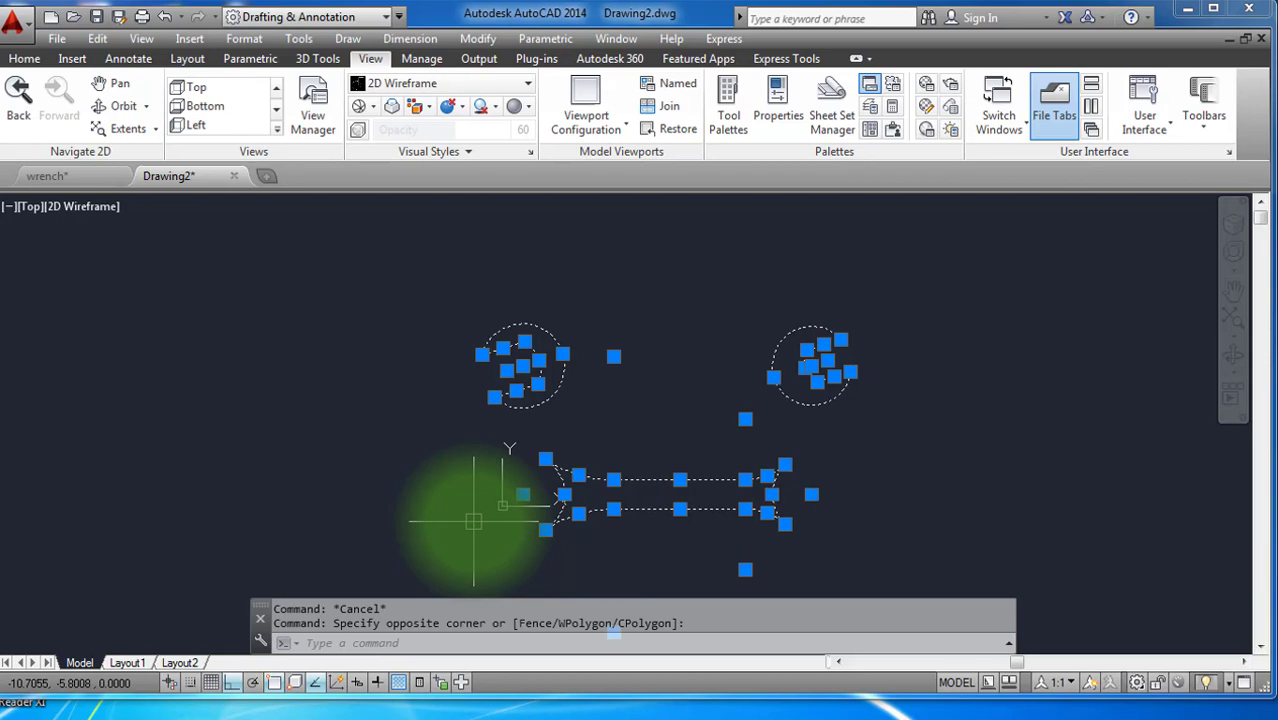
text(j)
key(Return)
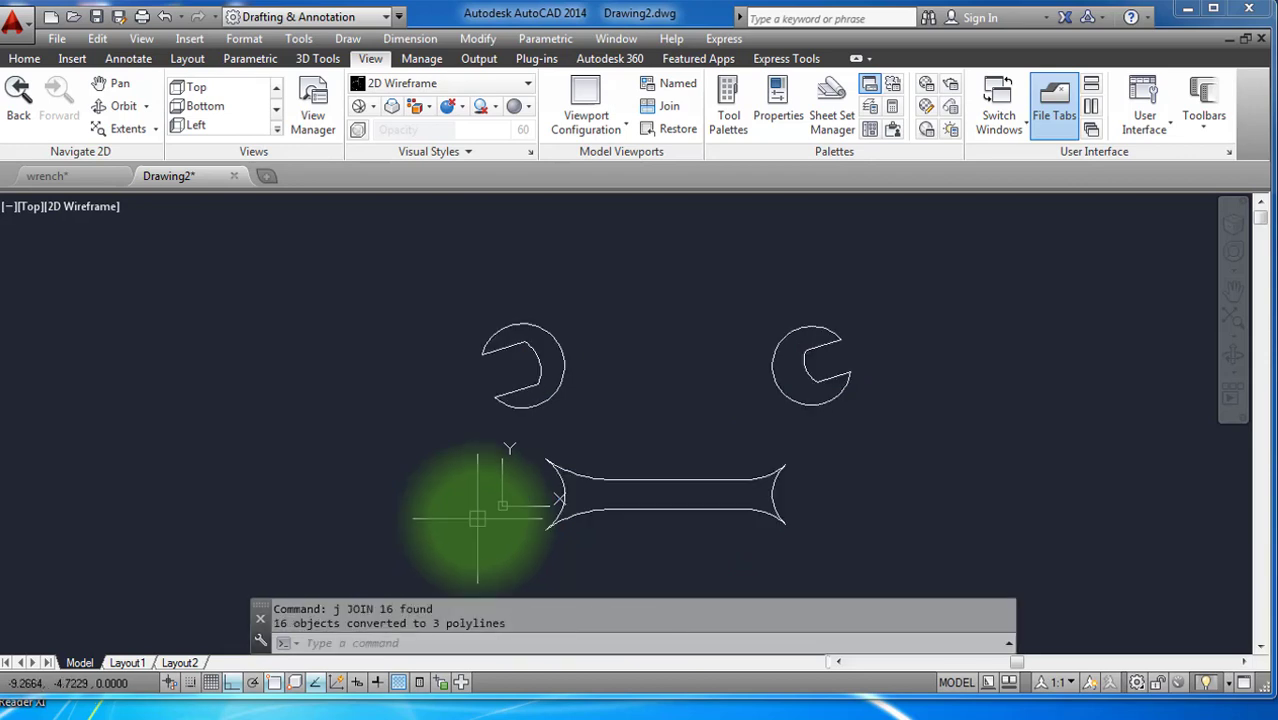
click(678, 480)
click(785, 395)
key(Escape)
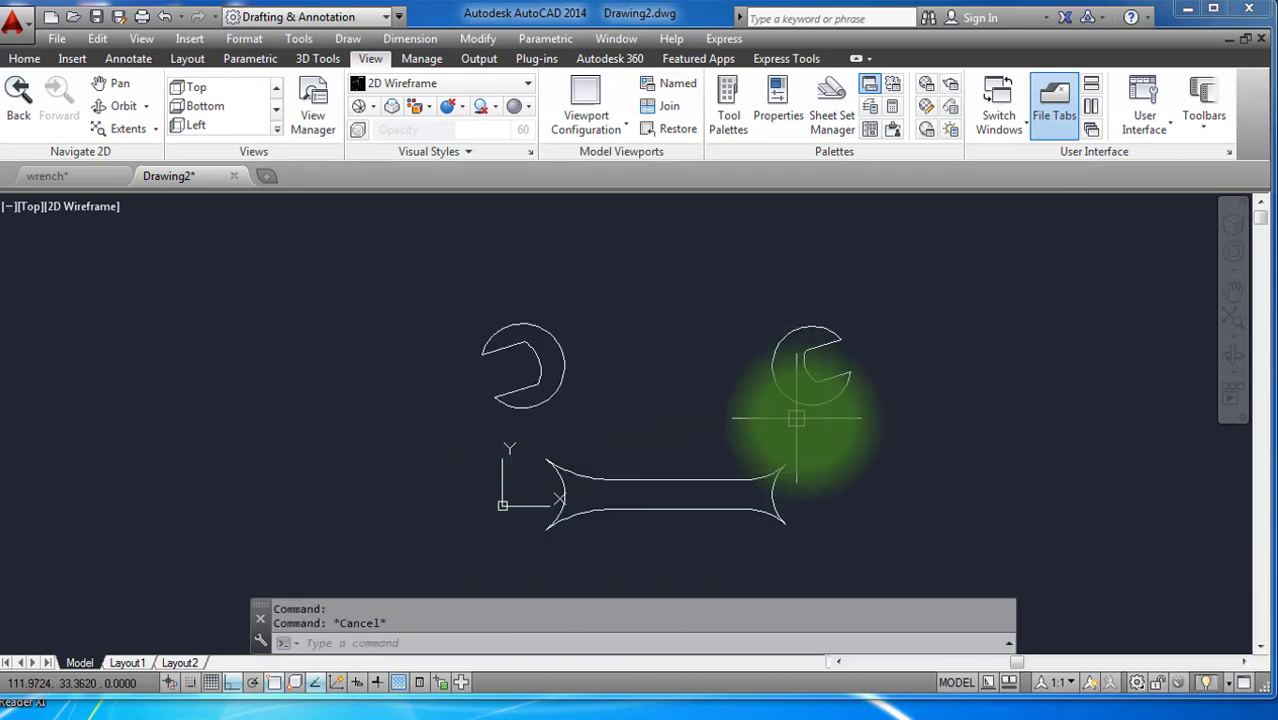
Move both heads down onto the handle, from the right head's left quadrant to the arc at the handle's right end.
click(872, 313)
click(477, 419)
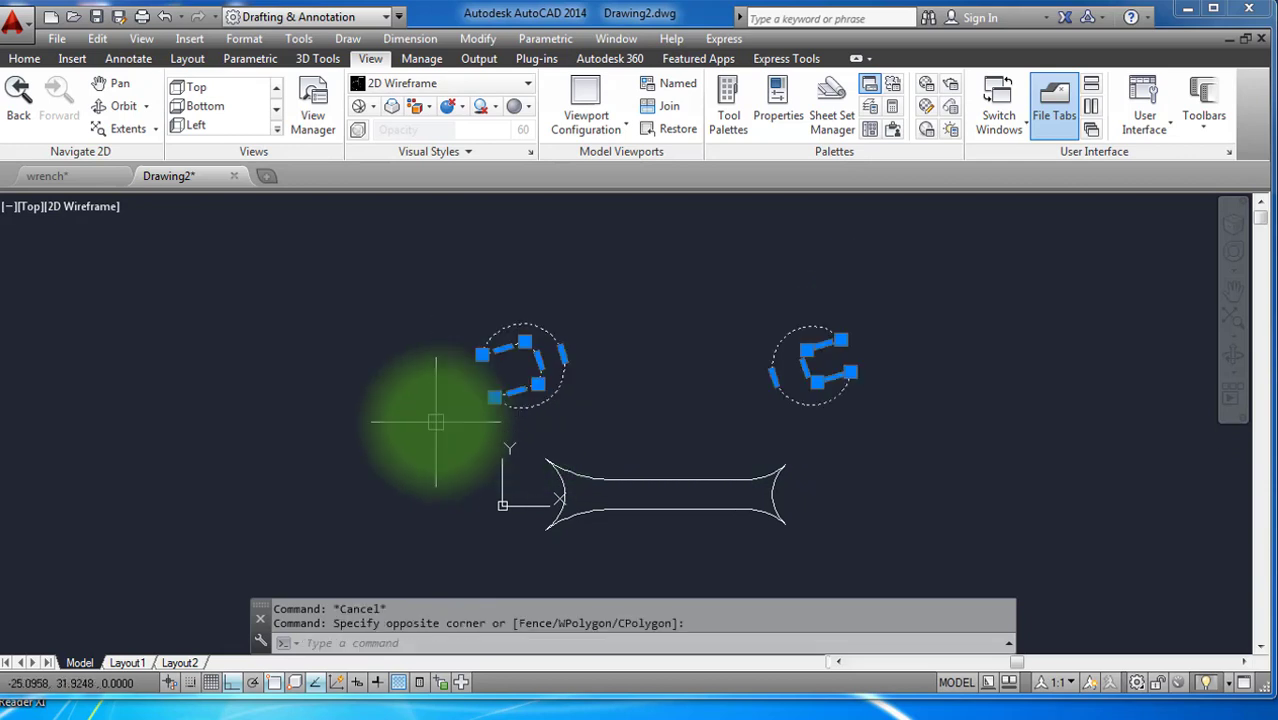
text(m)
key(Return)
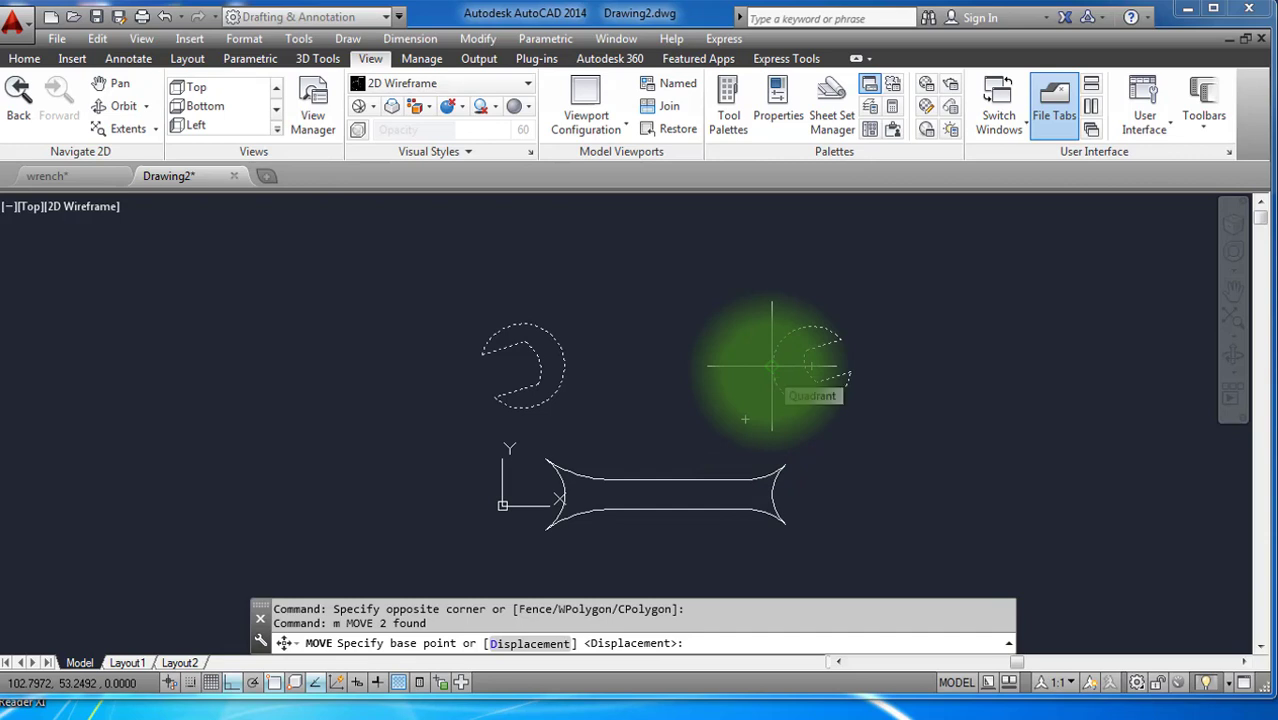
click(772, 366)
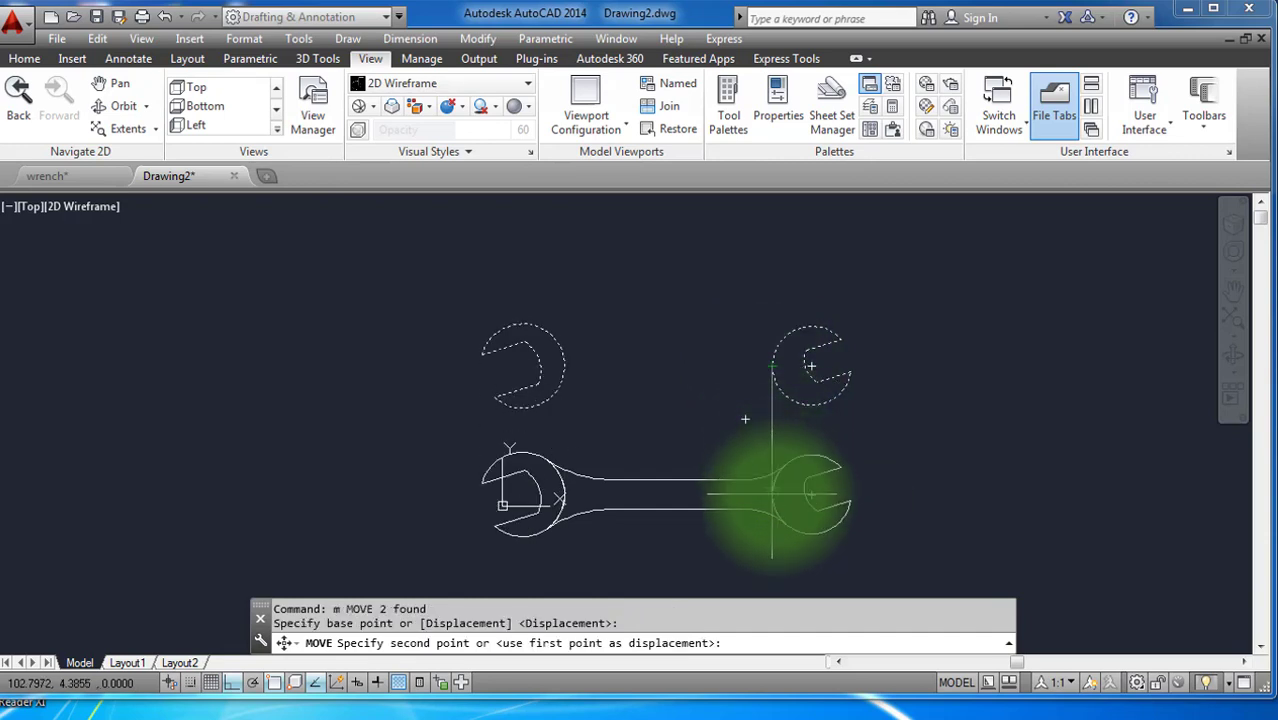
click(772, 495)
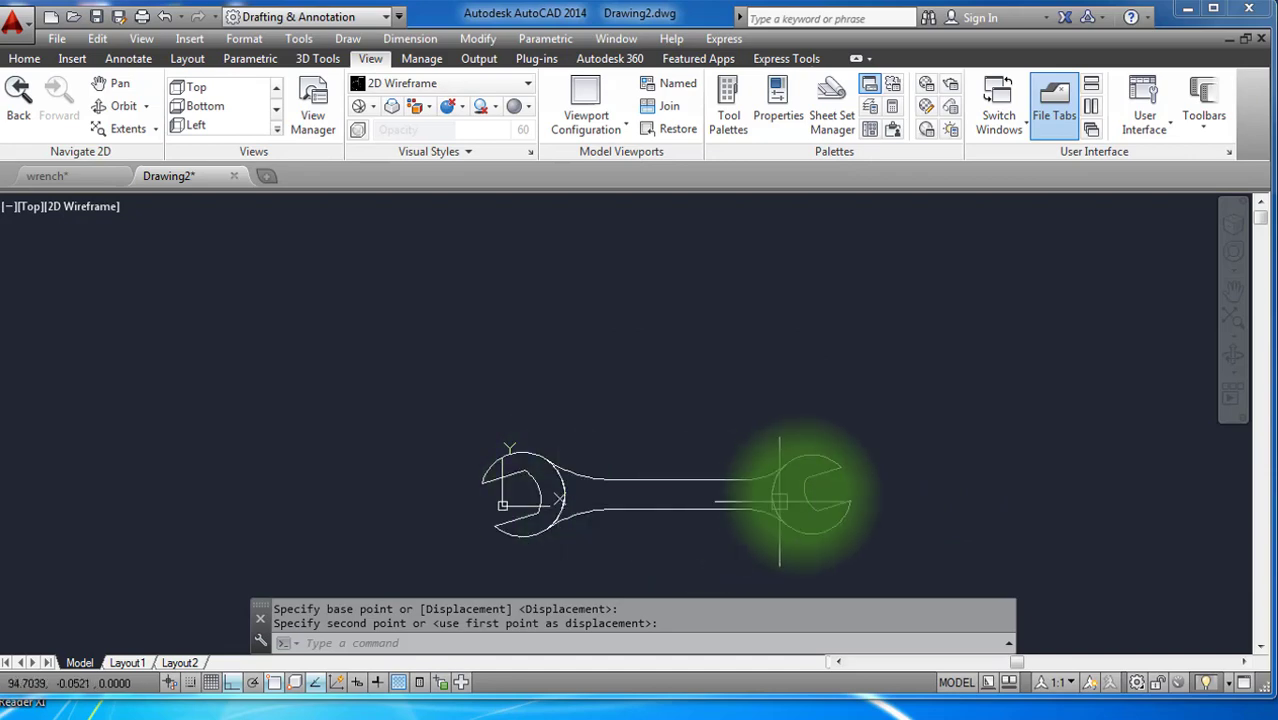
Switch the wrench drawing to the SW Isometric view.
scroll(740, 540, up, 5)
scroll(836, 595, down, 3)
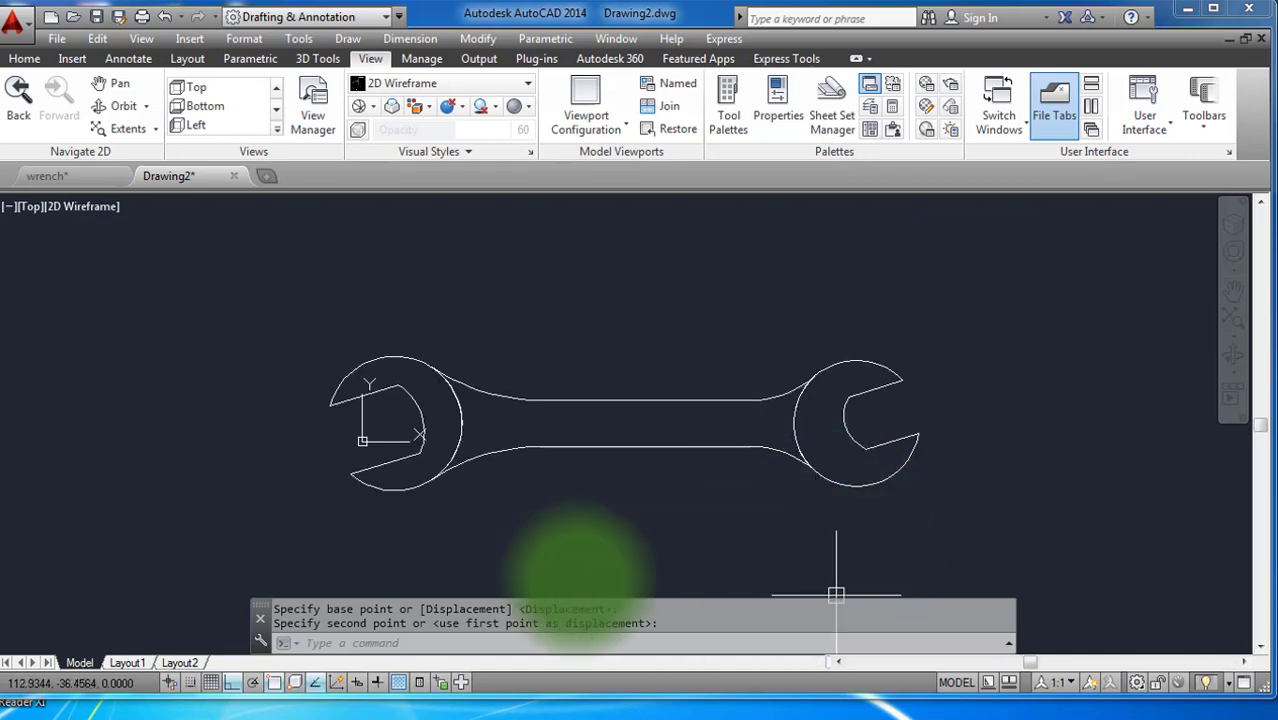
scroll(485, 442, up, 4)
scroll(836, 515, down, 2)
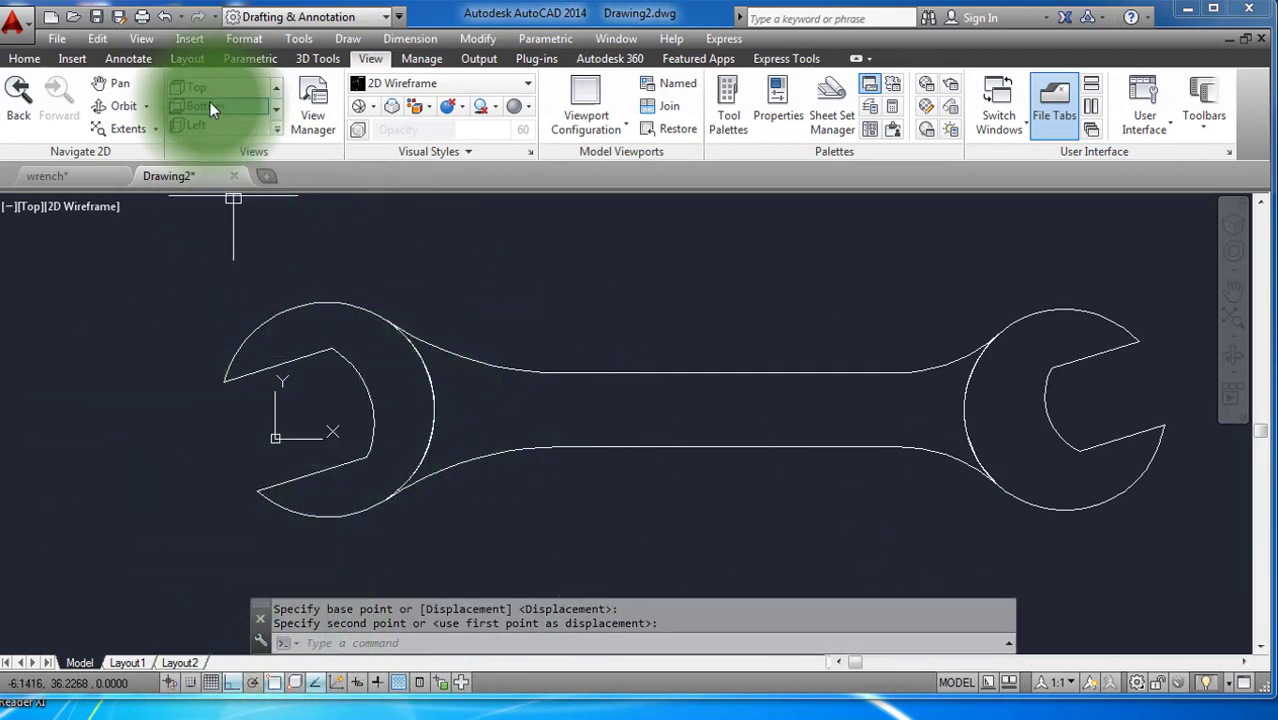
click(277, 120)
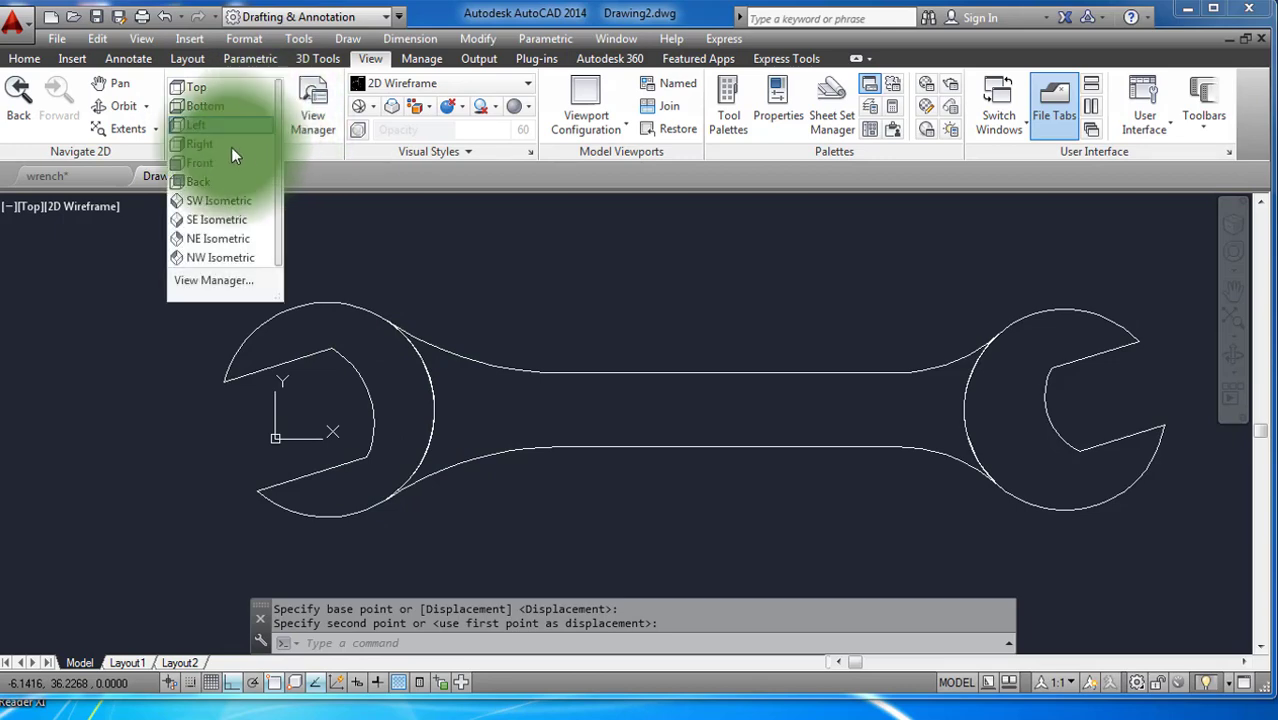
click(212, 200)
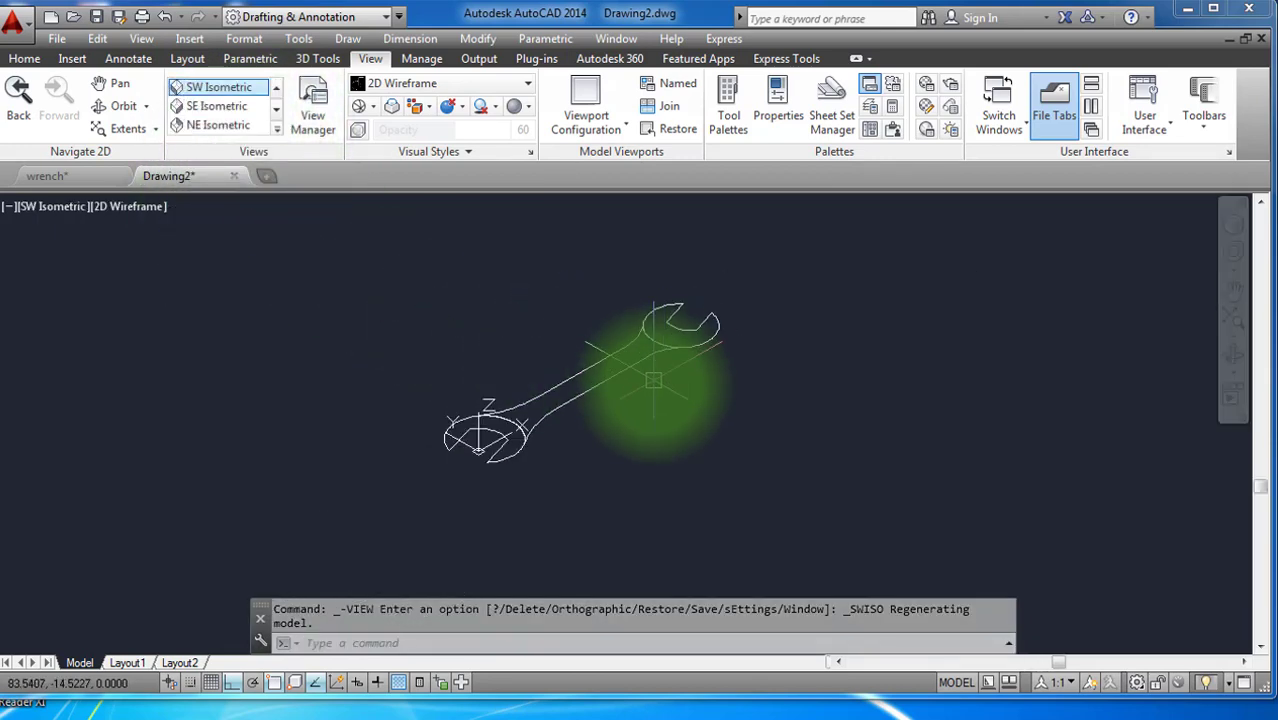
scroll(655, 385, up, 2)
scroll(662, 400, up, 3)
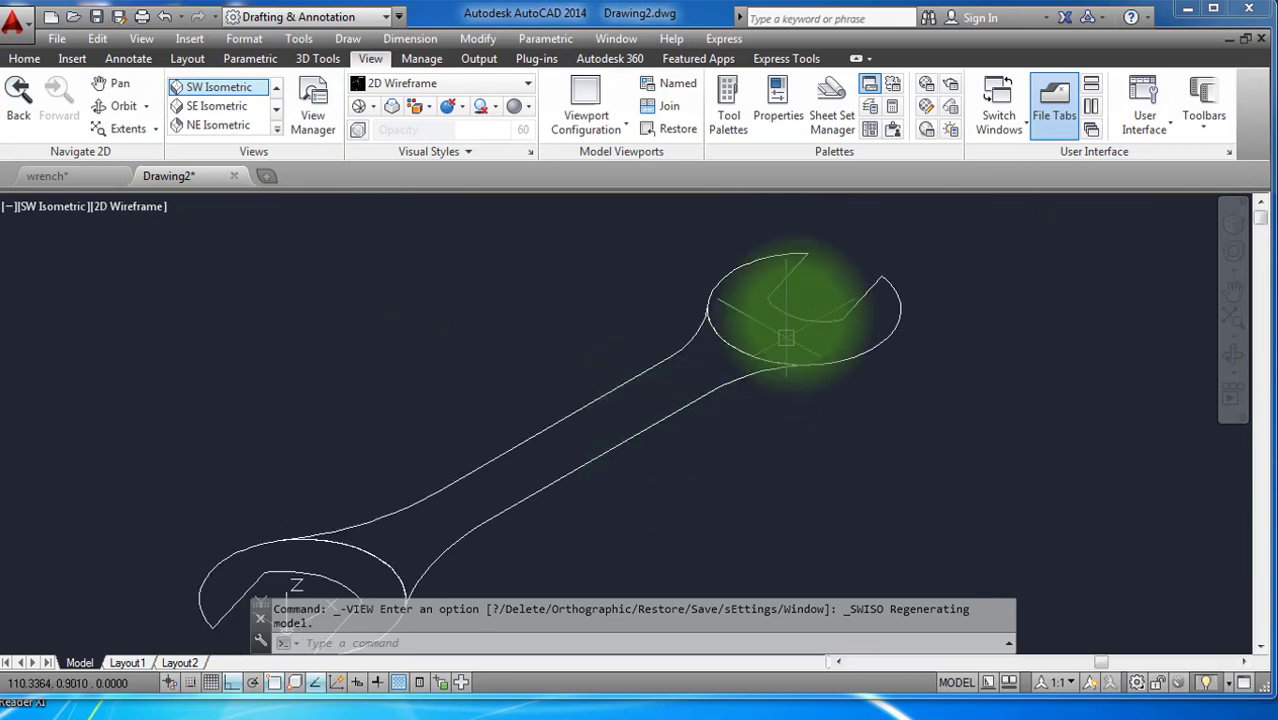
scroll(786, 338, down, 3)
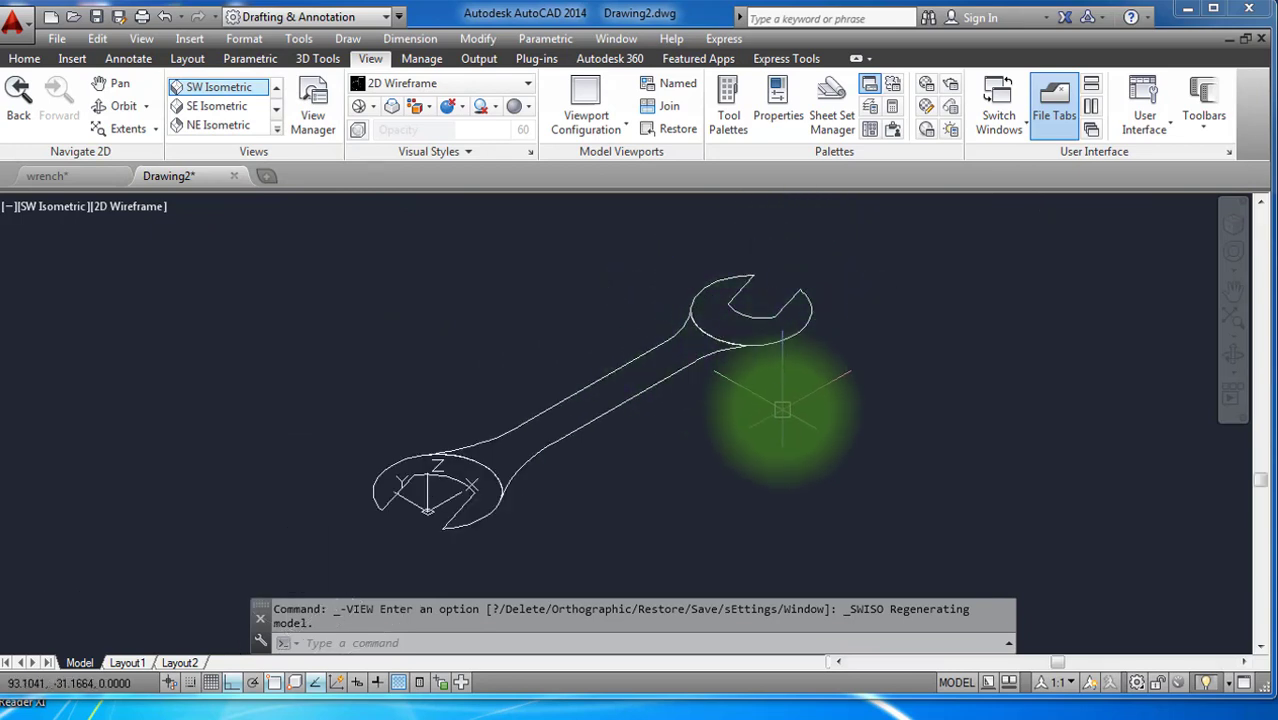
text(Ex)
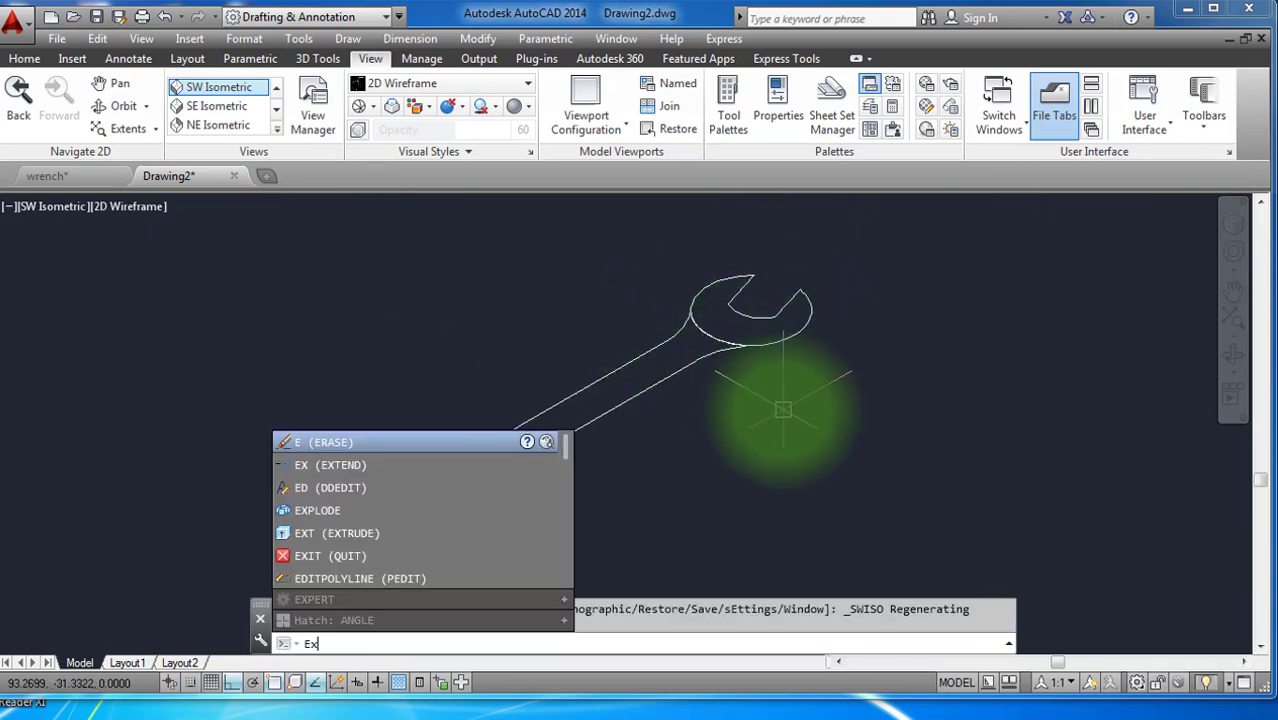
text(t)
key(Return)
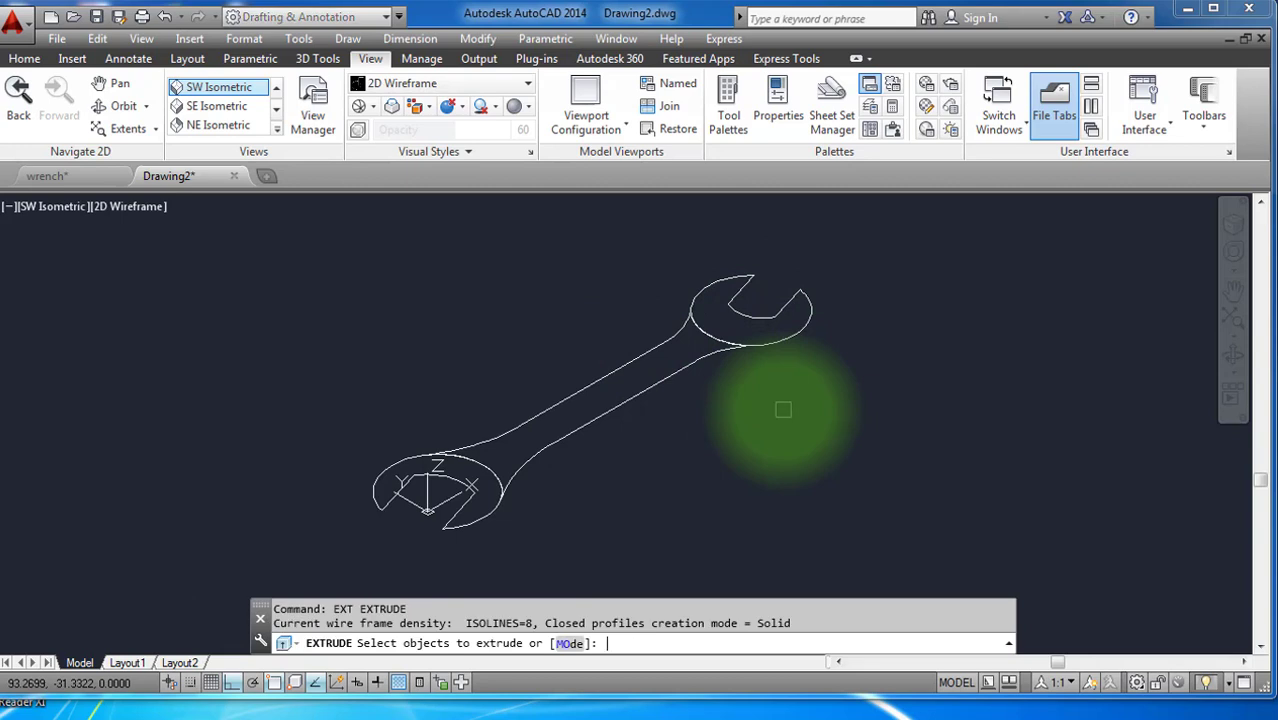
click(756, 322)
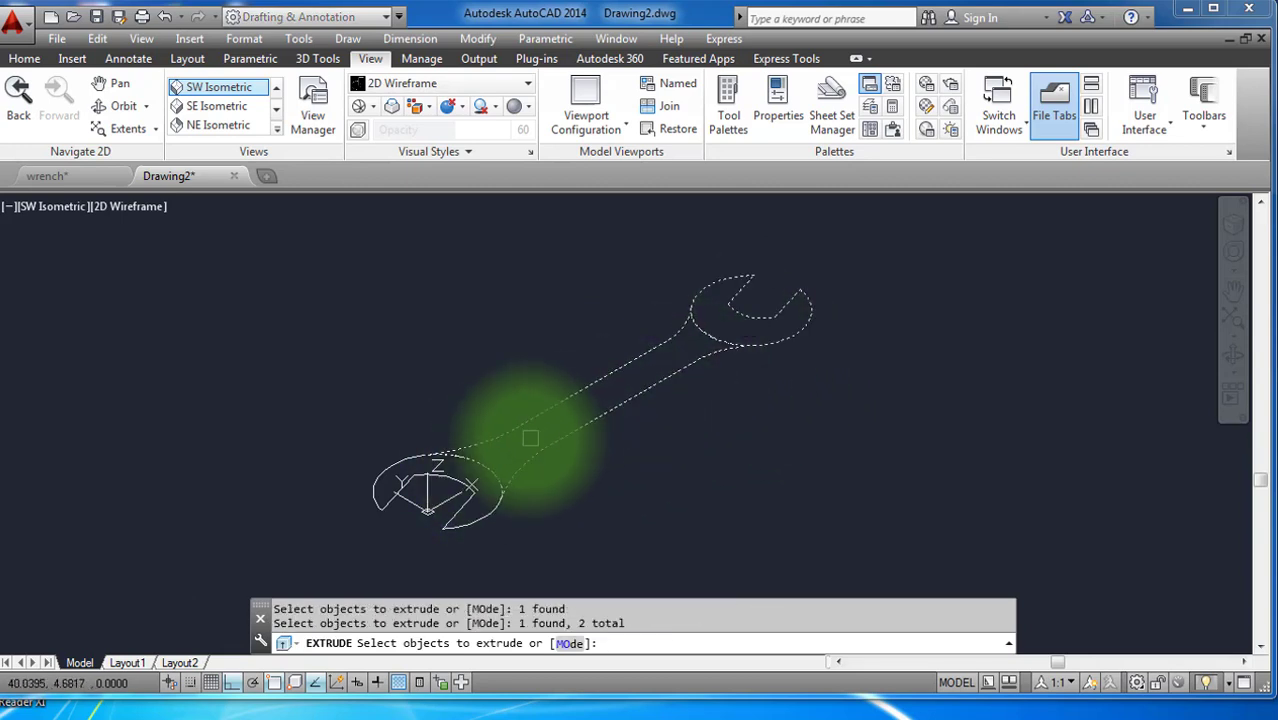
key(Escape)
Extrude both wrench head profiles to a height of 6.
key(Return)
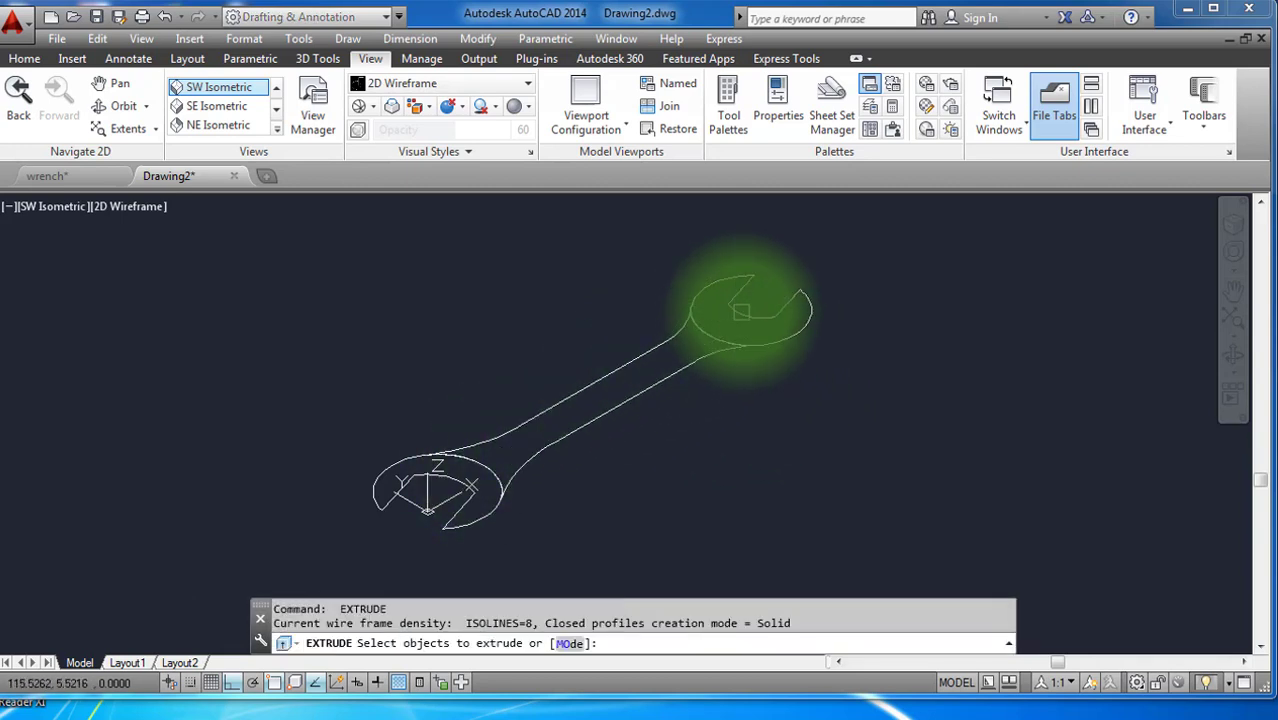
click(742, 300)
click(465, 505)
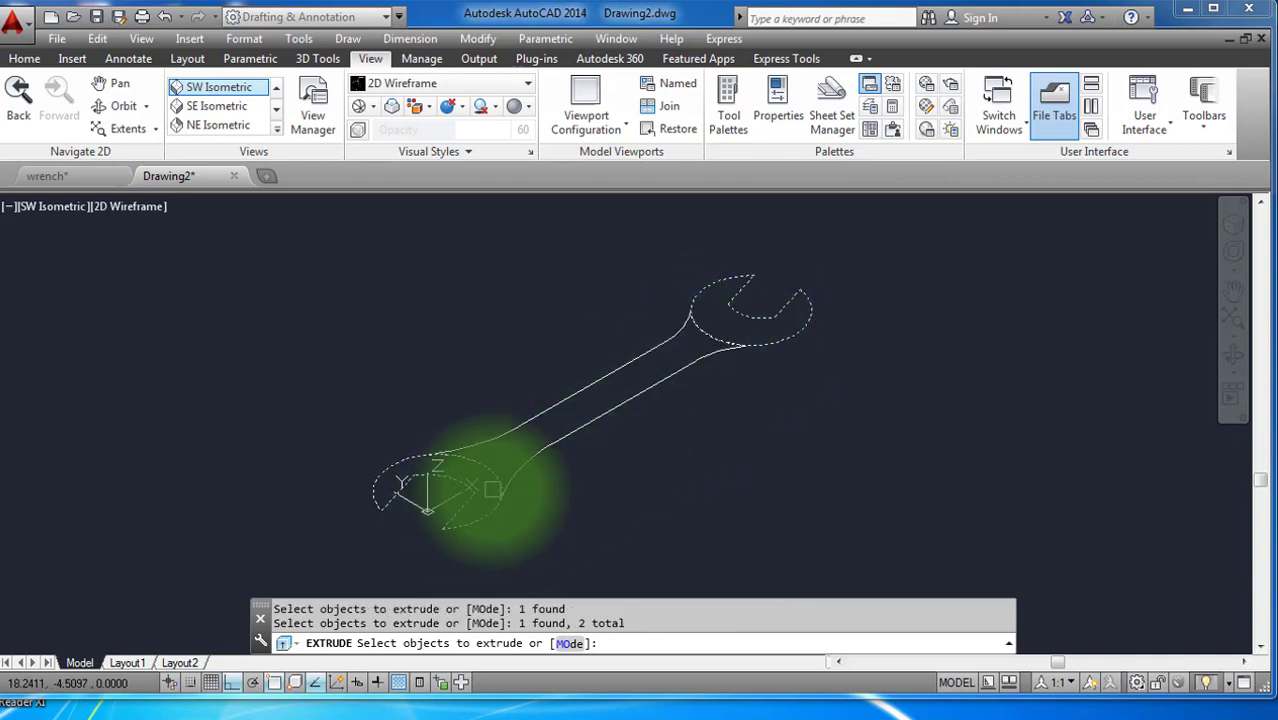
key(Return)
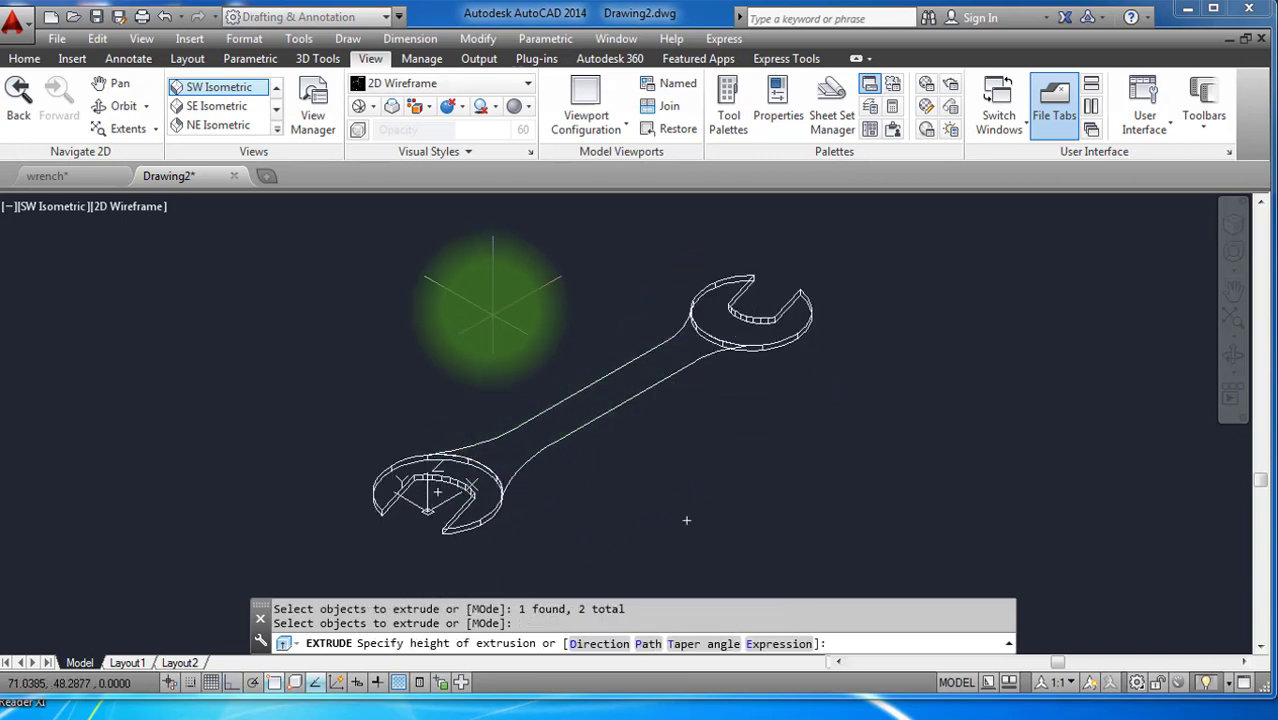
key(Return)
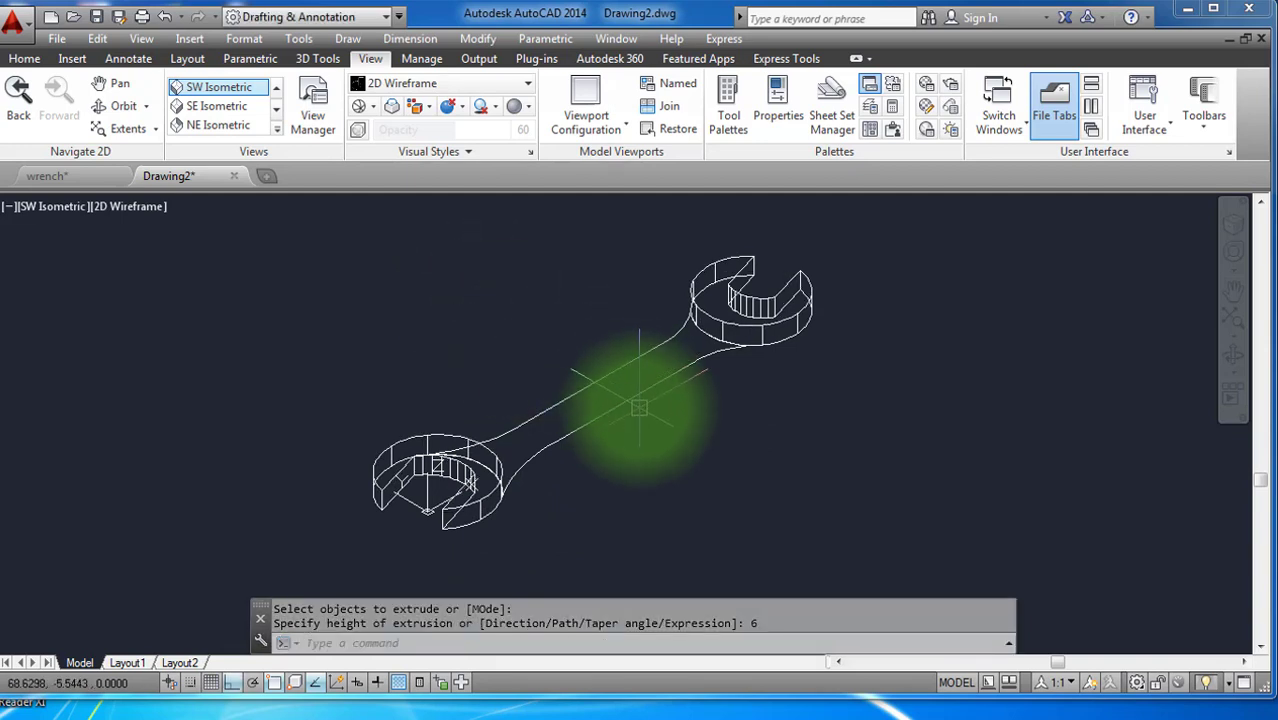
Extrude the handle profile between the two heads to a height of 5.
key(Return)
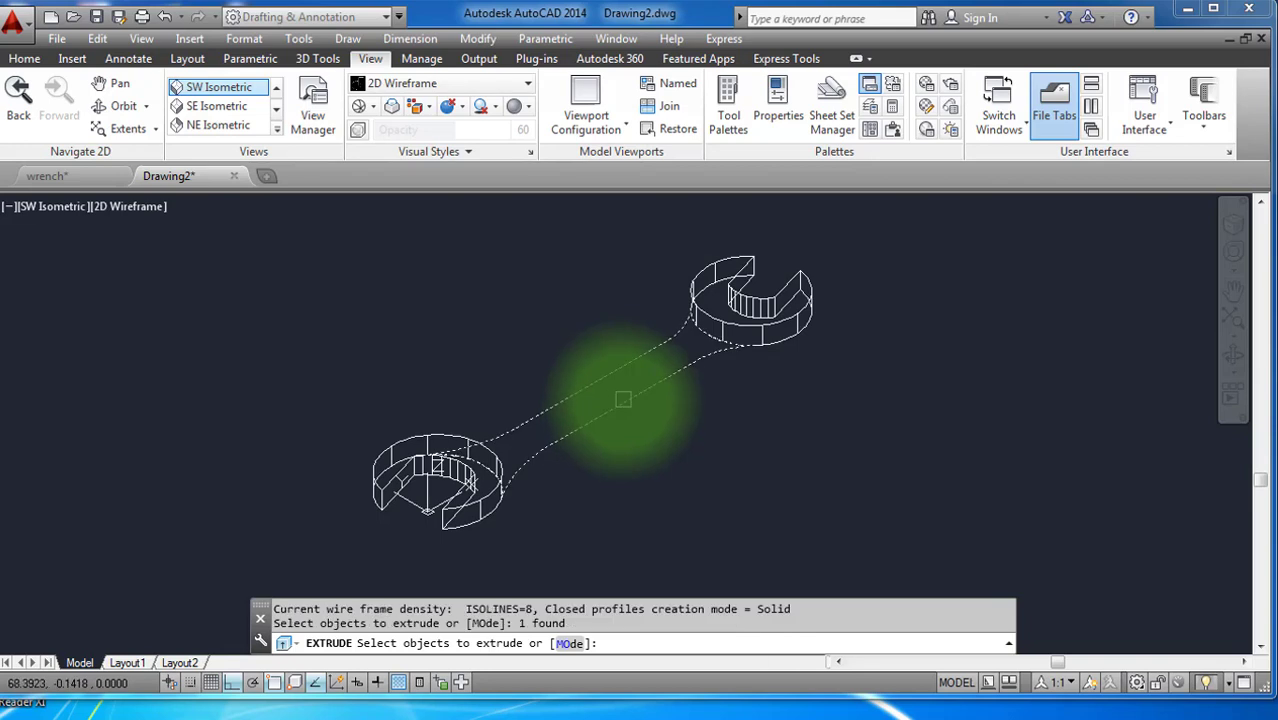
key(Return)
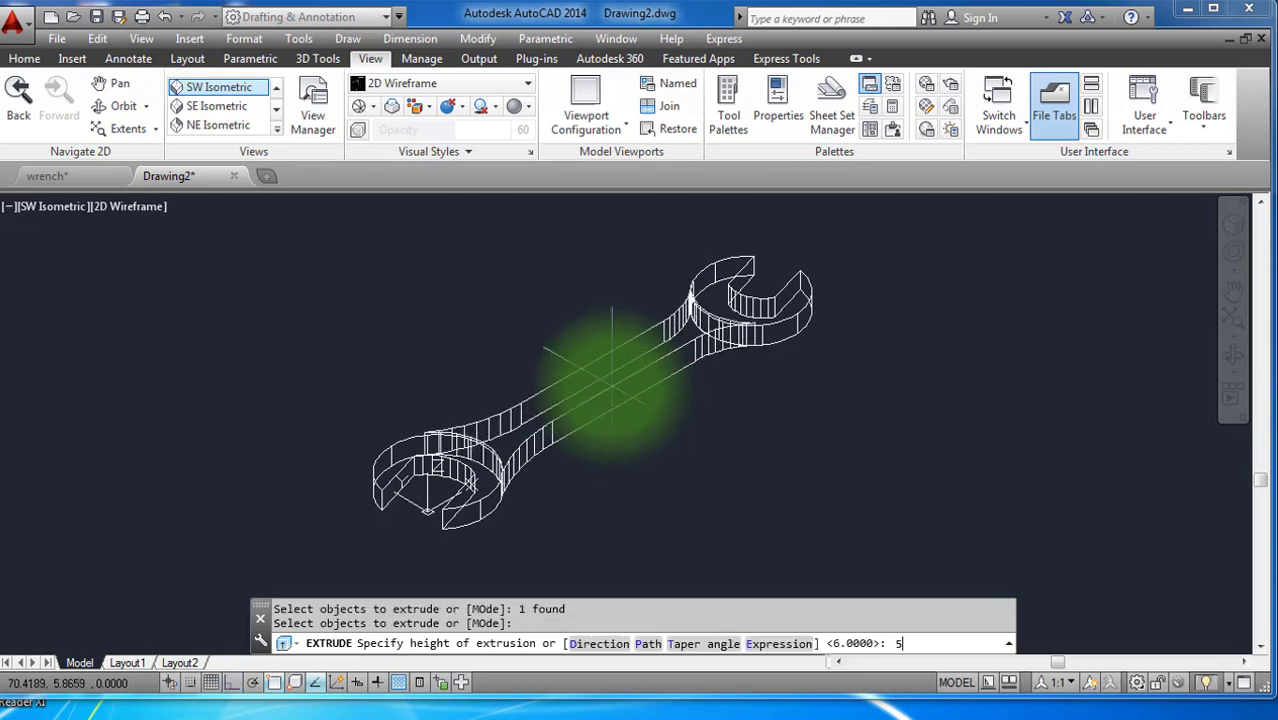
key(Return)
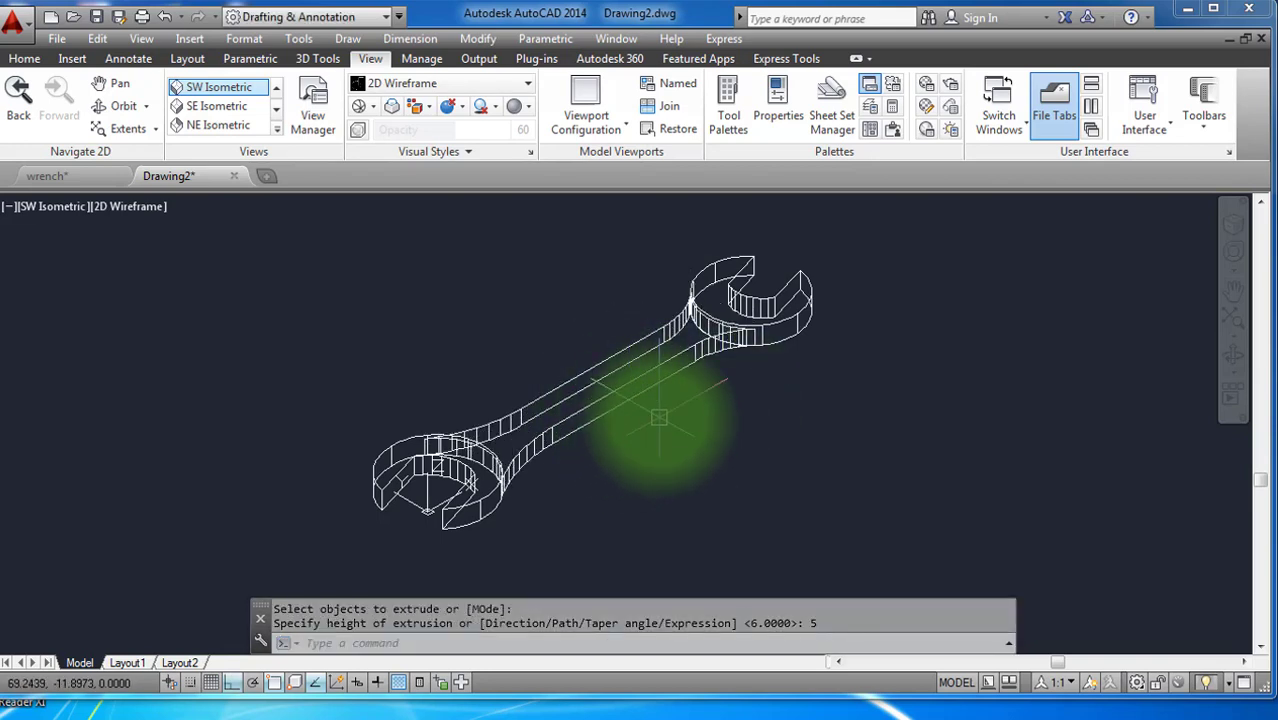
Move the extruded handle 0.8 straight up along the Z direction, between the two heads.
text(m)
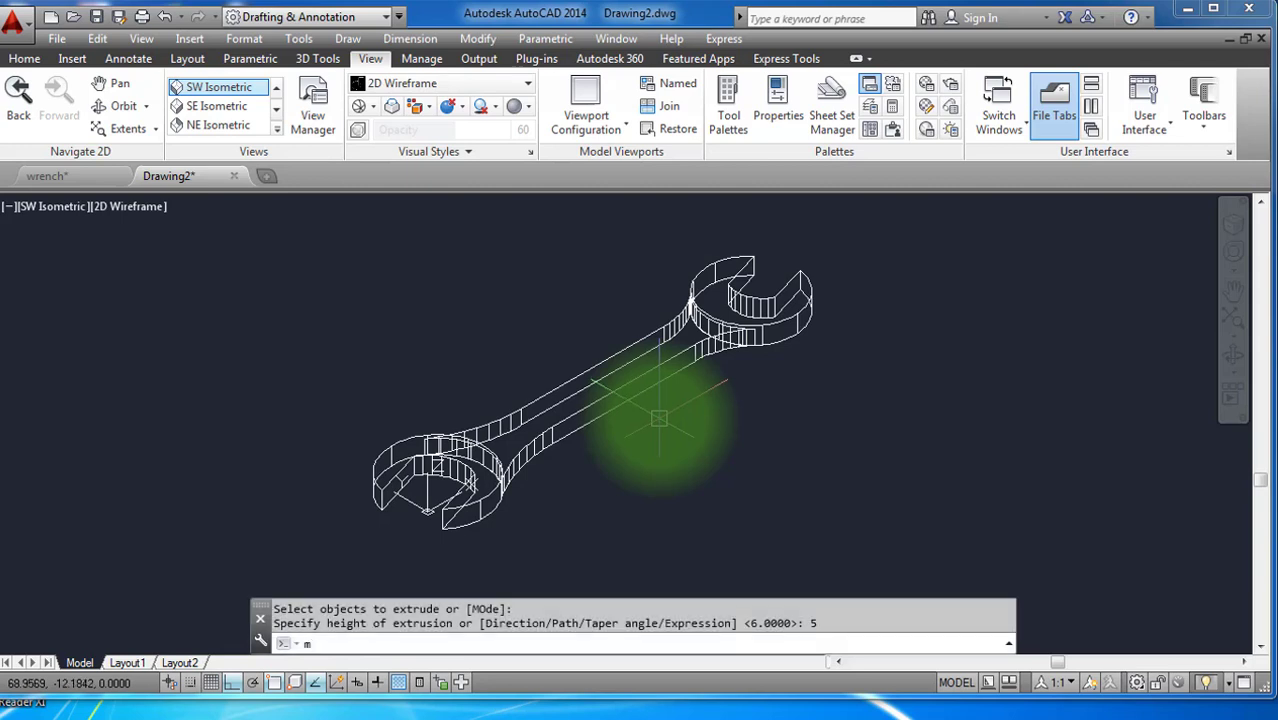
key(Return)
click(628, 390)
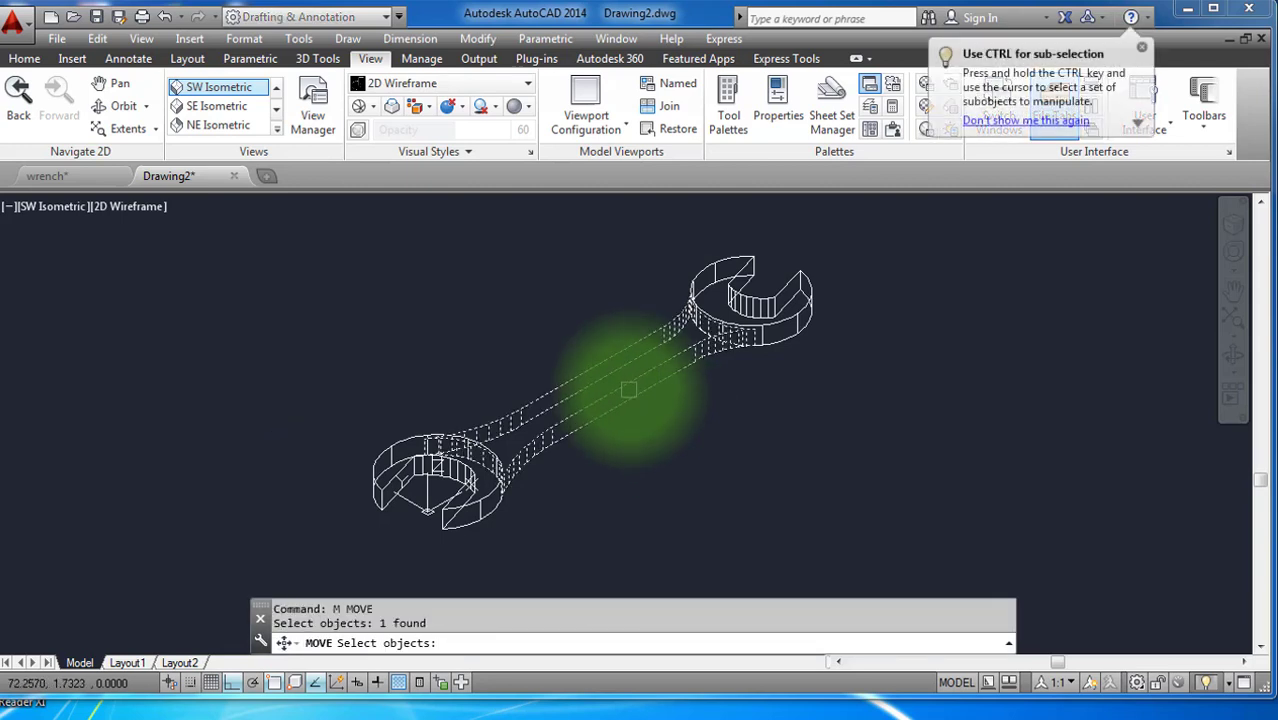
key(Return)
click(624, 385)
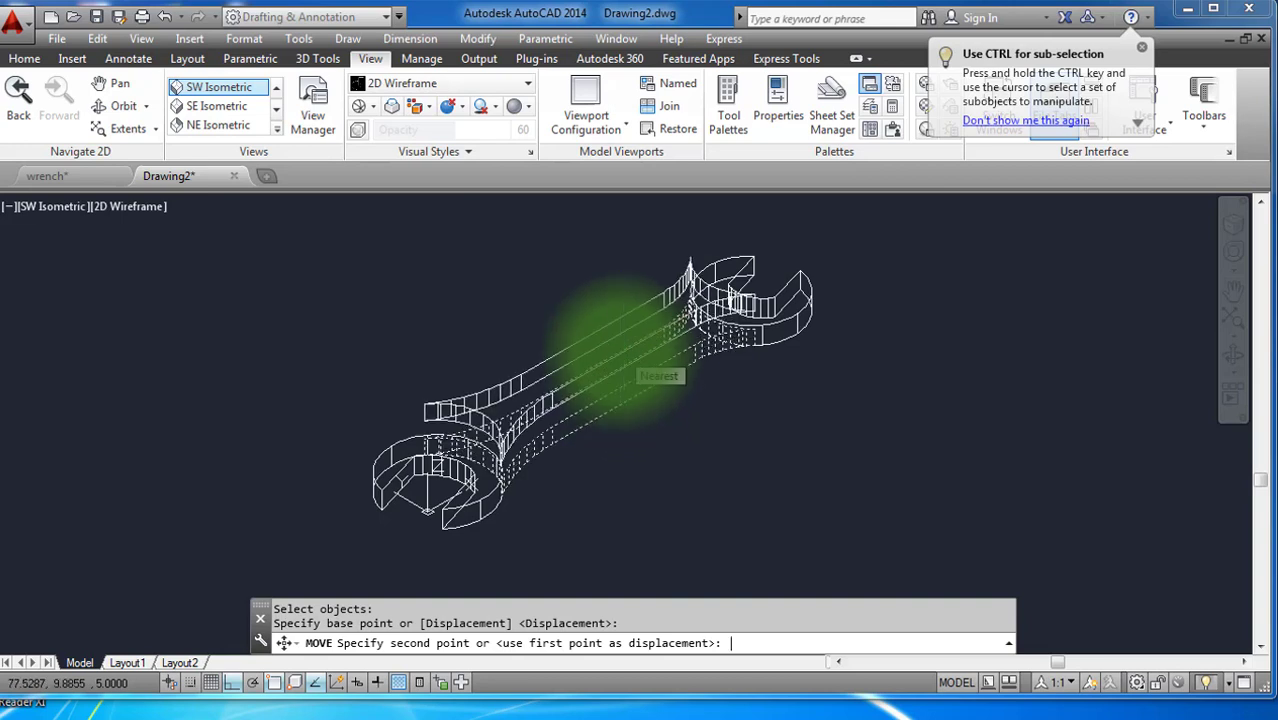
text(.8)
key(Return)
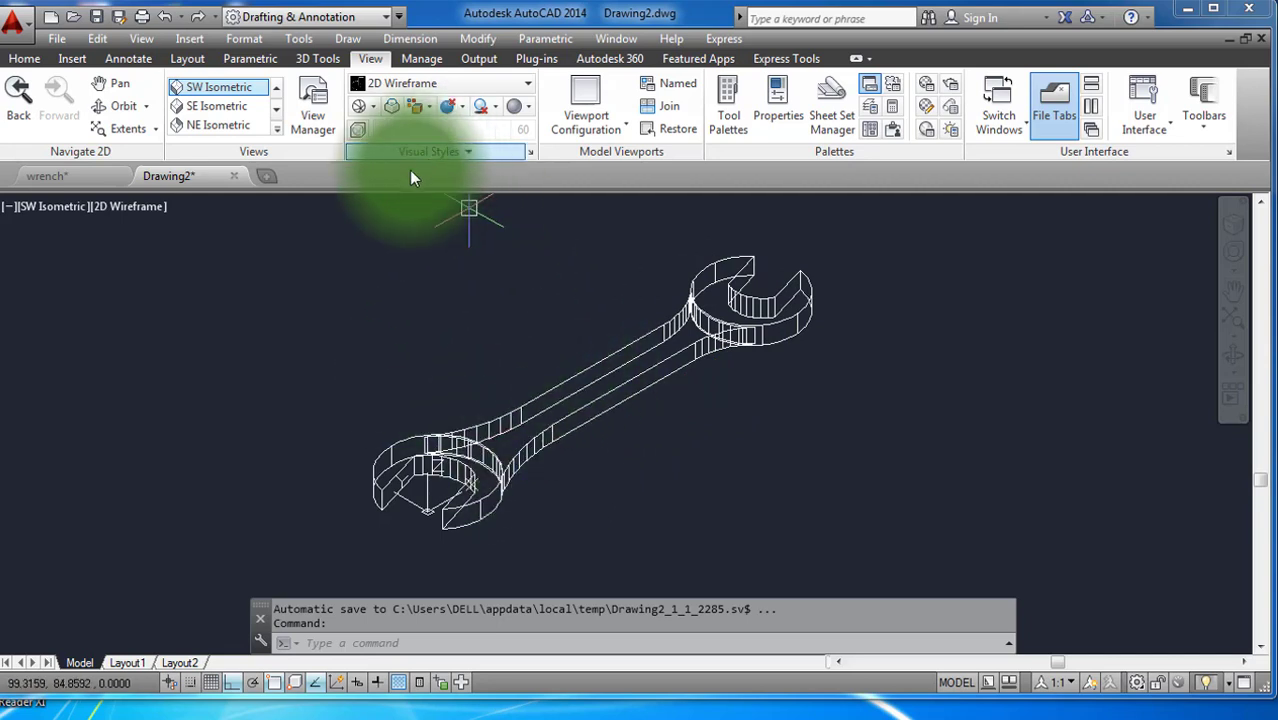
Try to switch the visual style to Realistic.
click(521, 87)
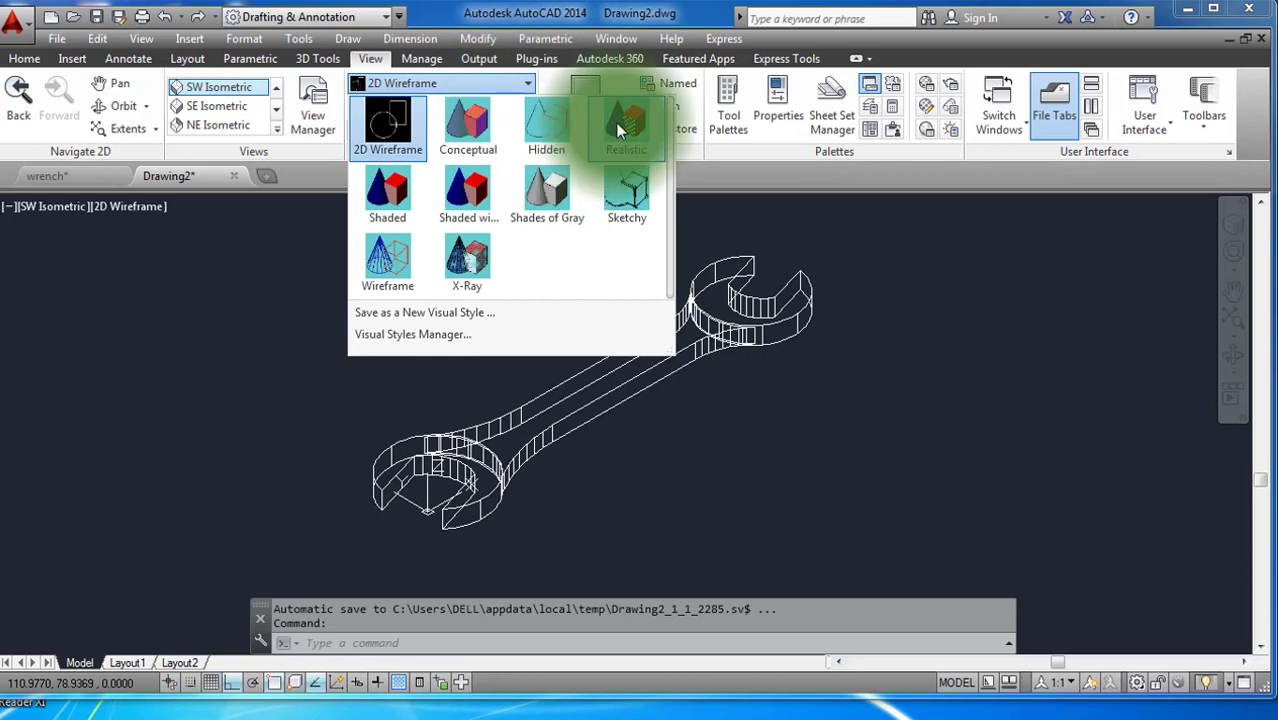
click(610, 118)
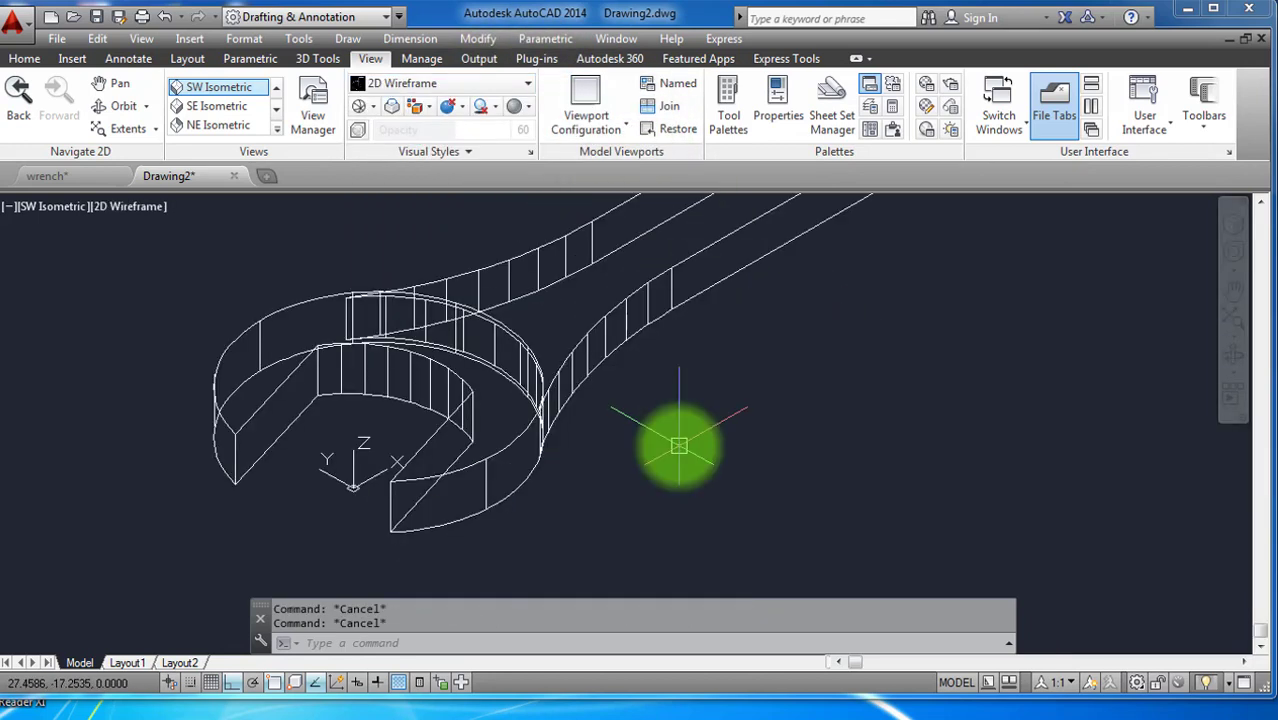
Set up a chamfer on the outer side face of the head at the origin, with both chamfer distances at 0.5.
text(c)
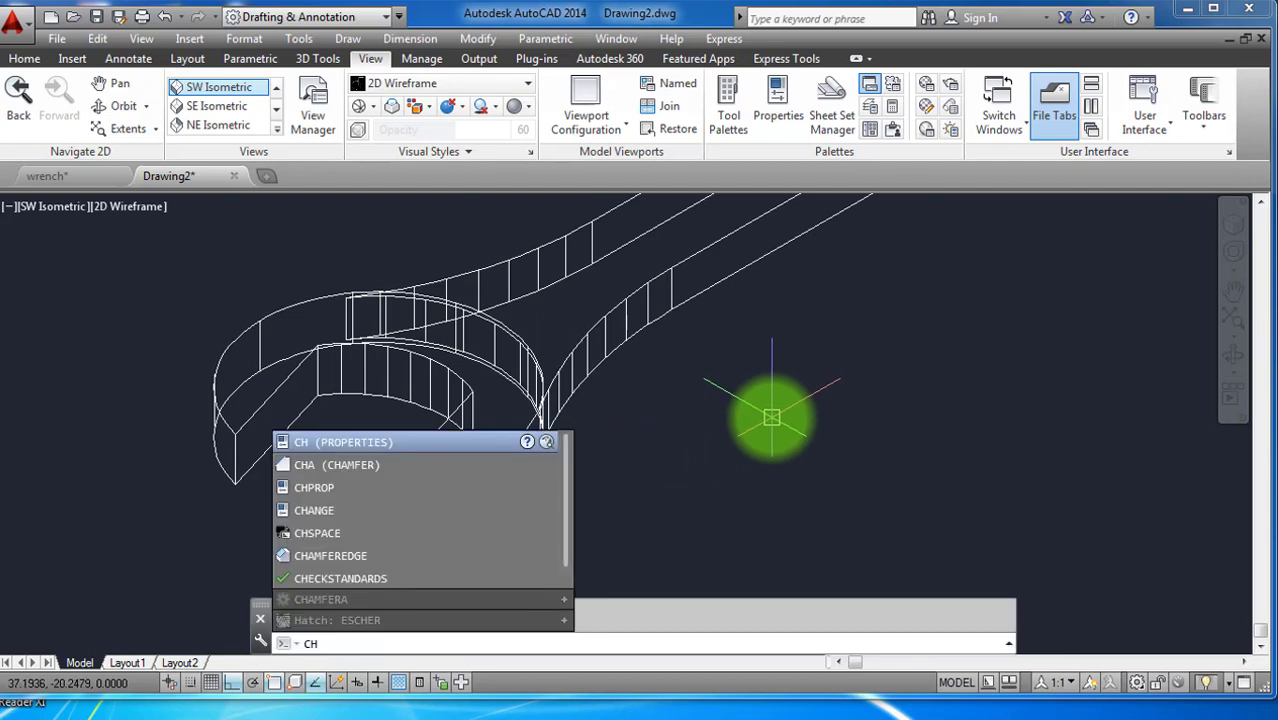
text(am)
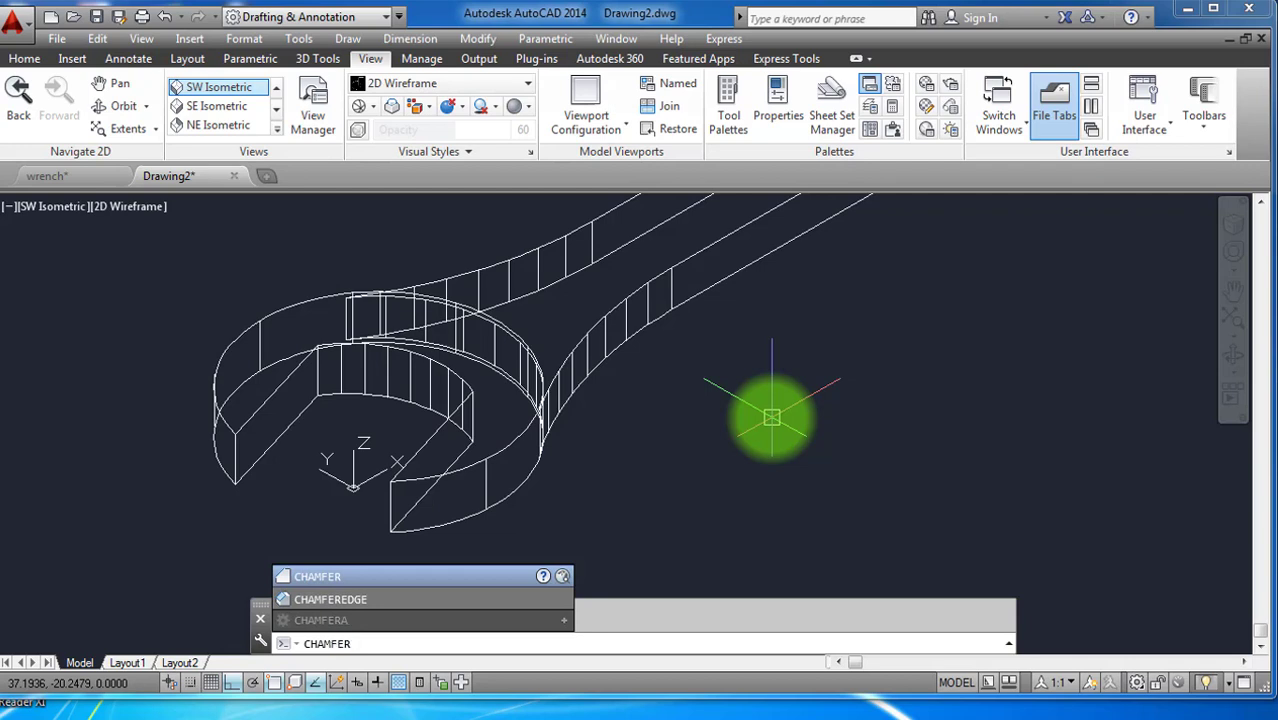
text(fer)
key(Return)
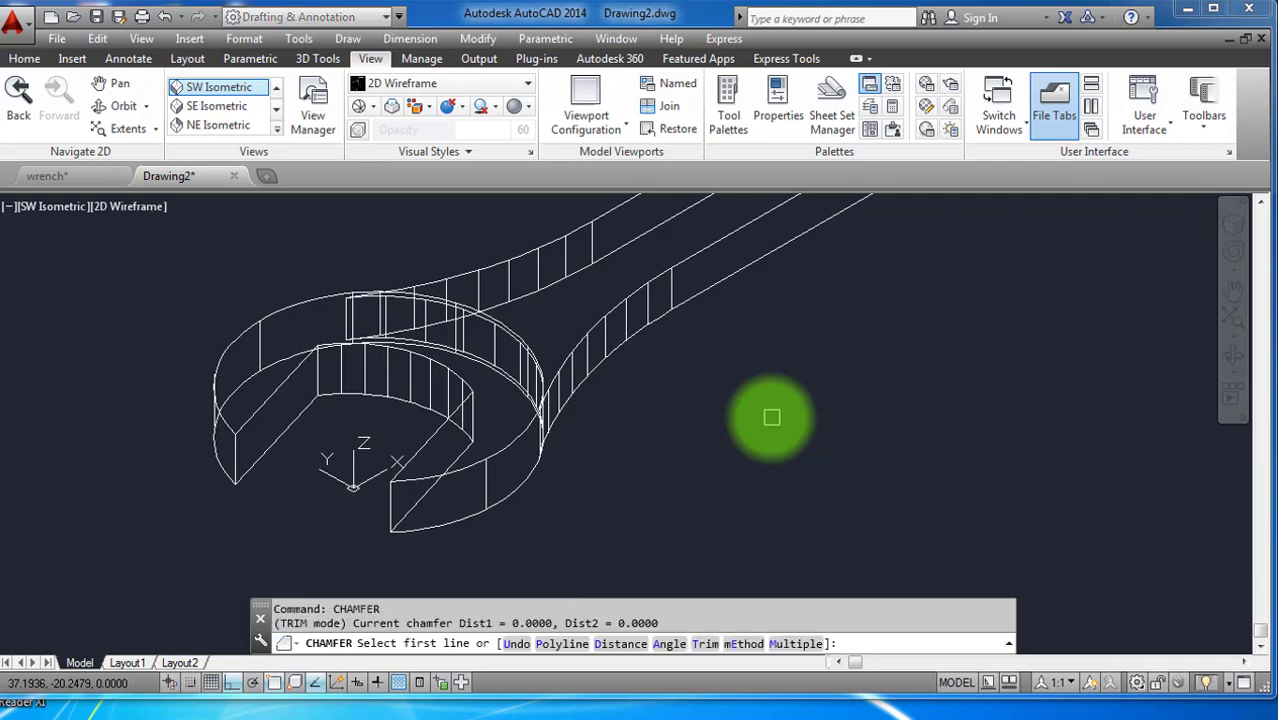
click(537, 465)
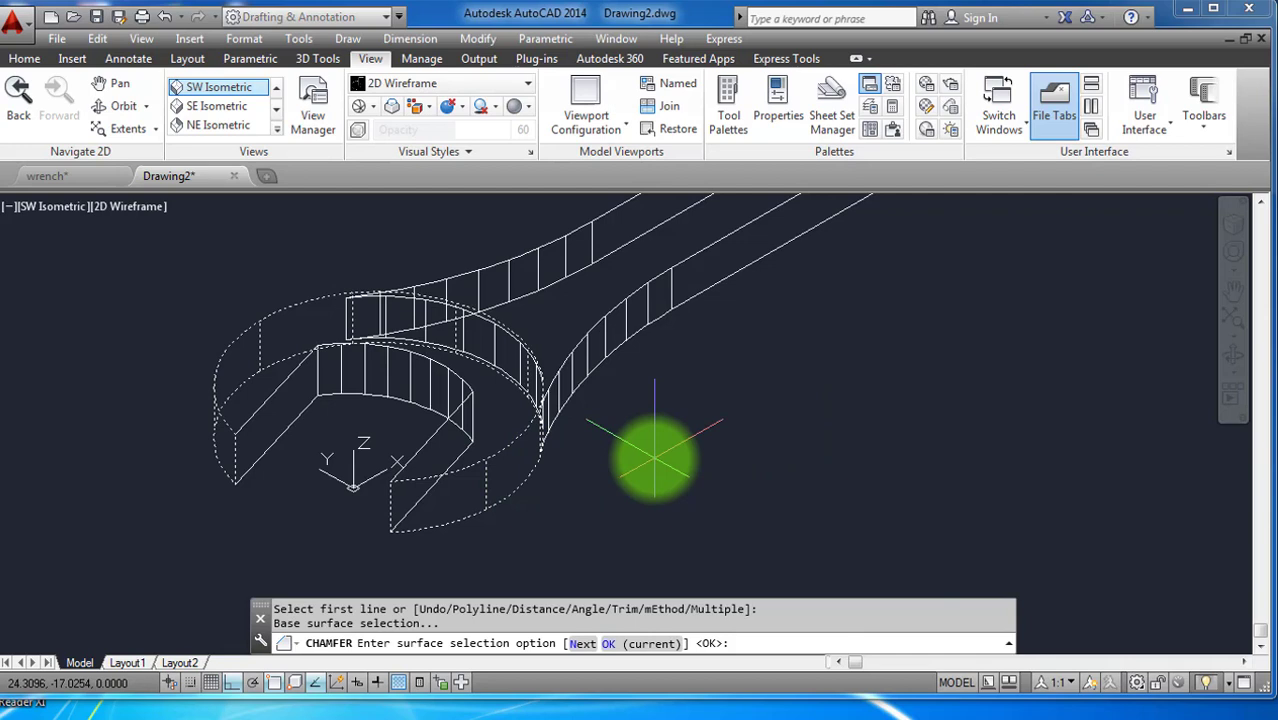
key(Return)
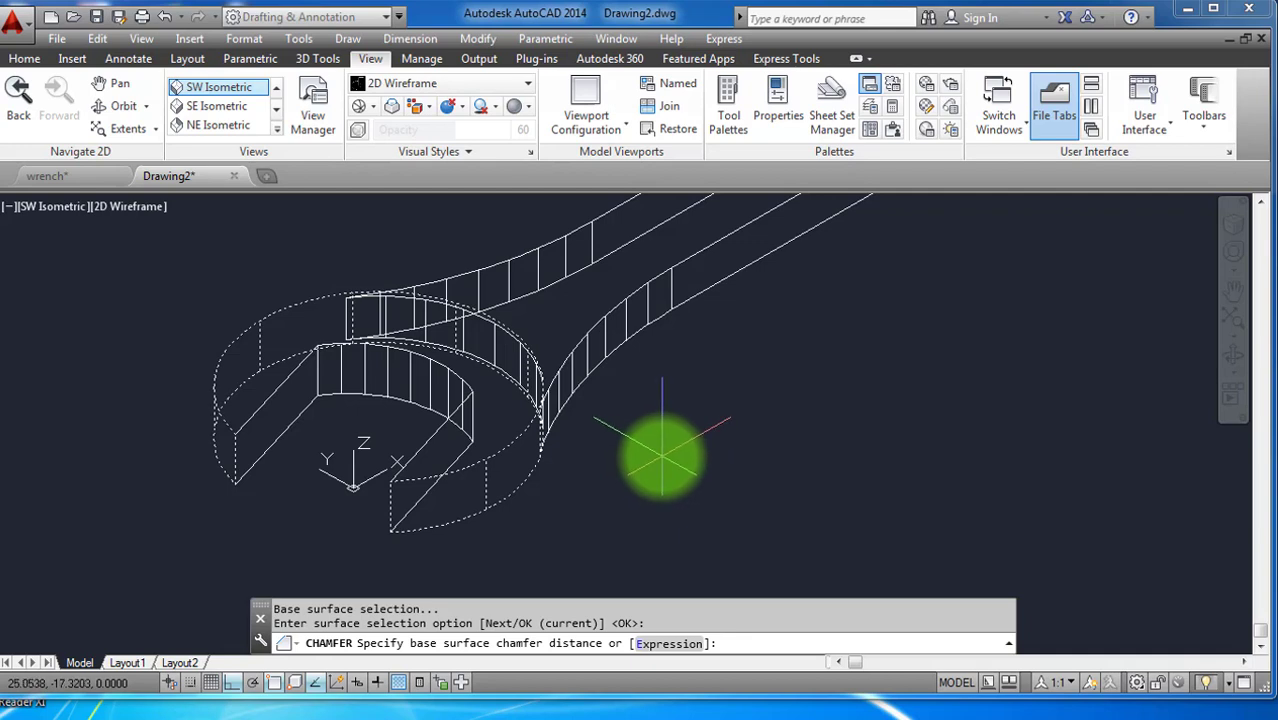
text(5)
key(Return)
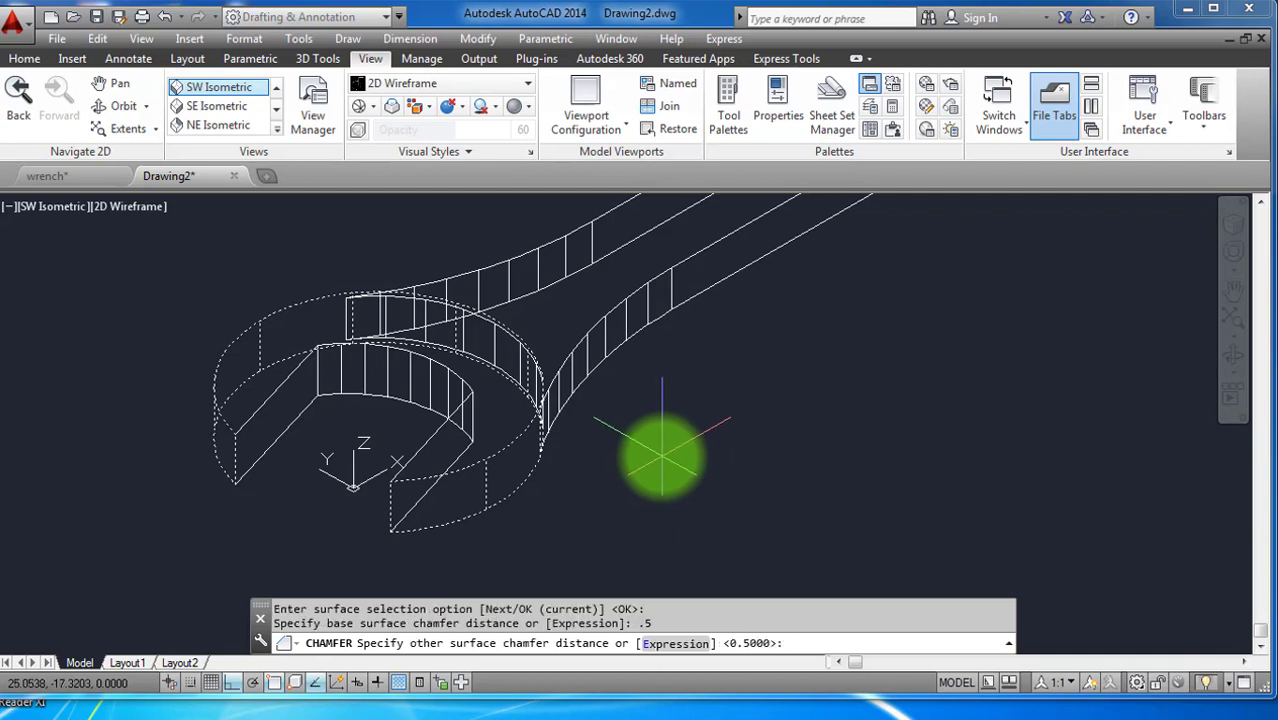
key(Return)
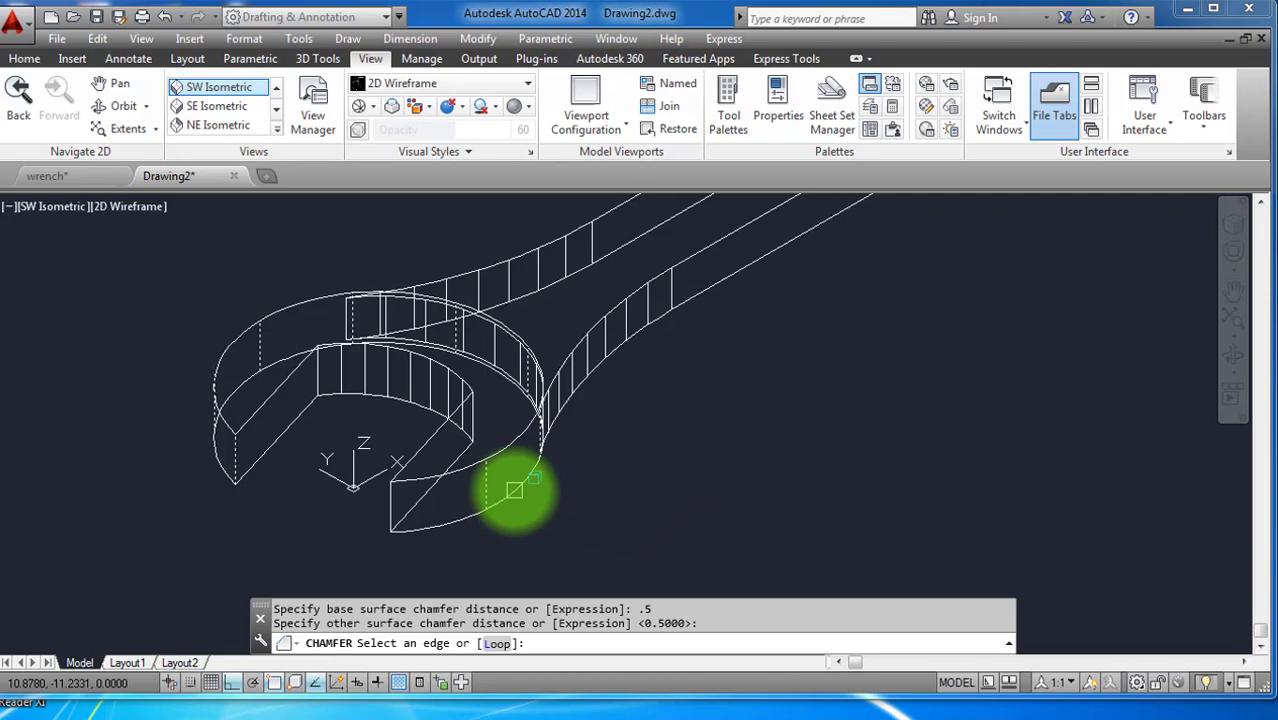
Apply the chamfer to the upper and lower outer arc edges of the head at the origin.
click(510, 437)
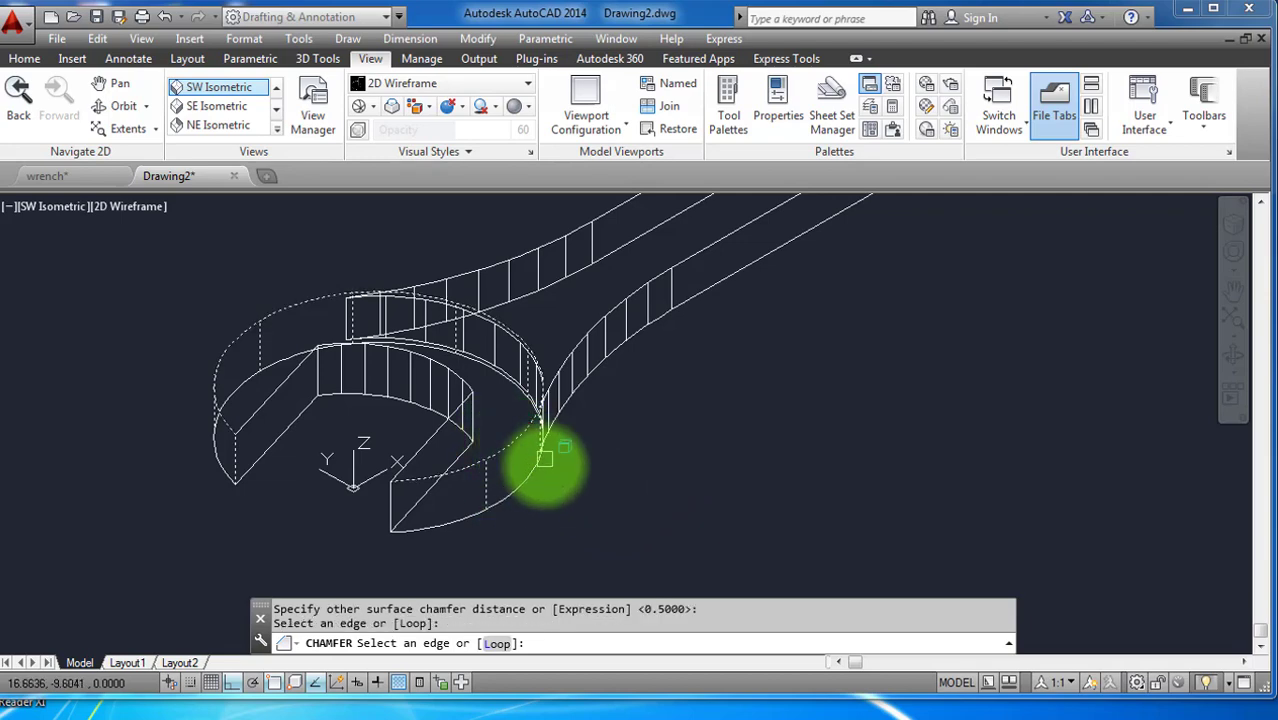
click(536, 497)
scroll(507, 523, down, 6)
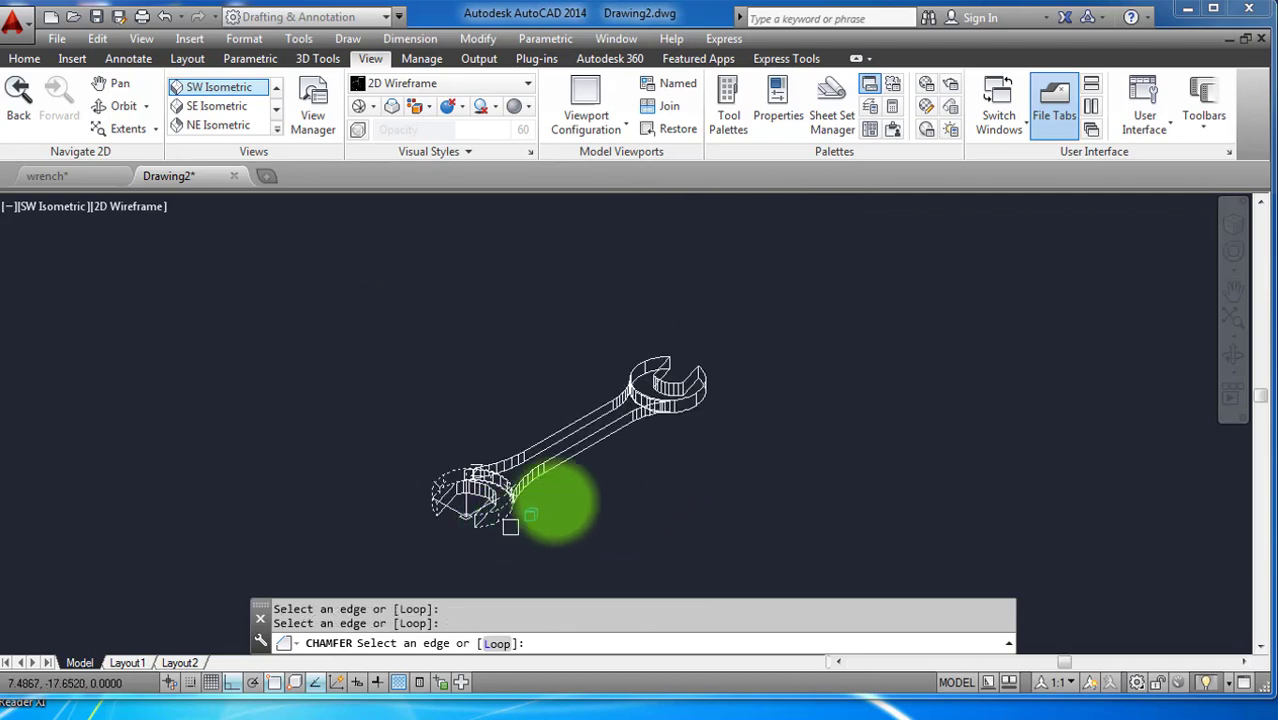
scroll(658, 416, up, 4)
scroll(718, 406, up, 2)
click(728, 397)
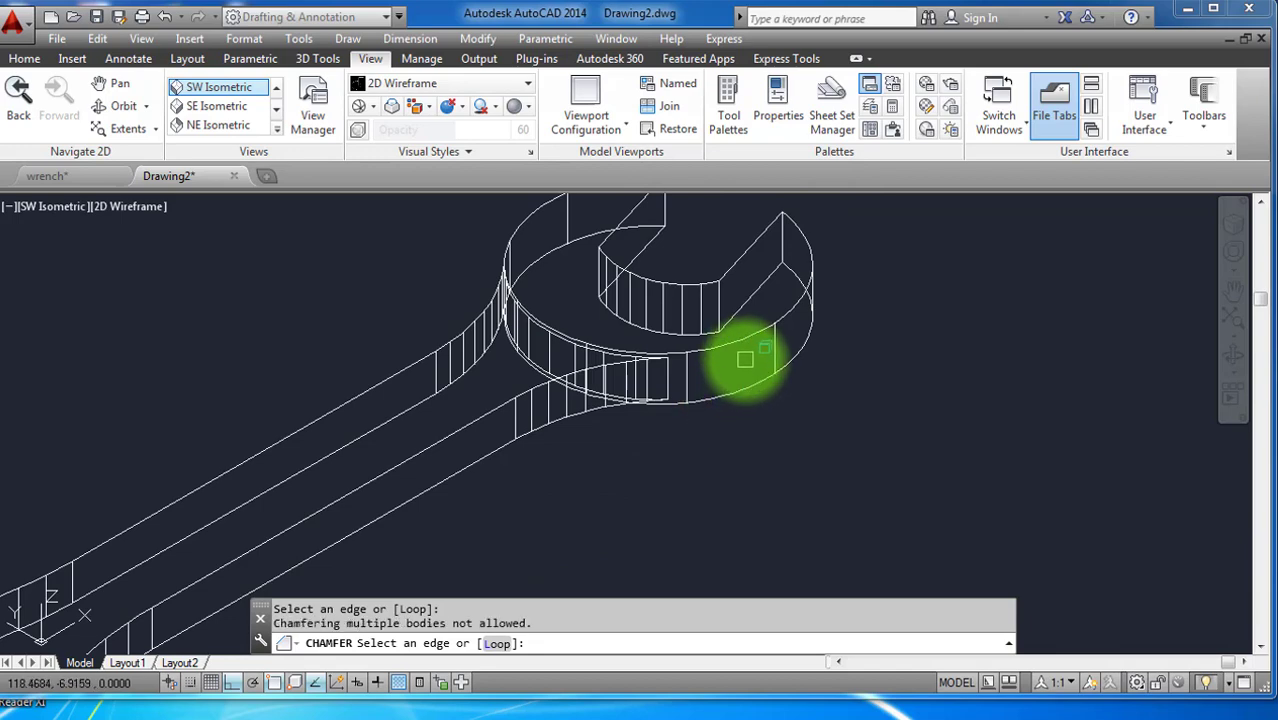
scroll(755, 418, down, 4)
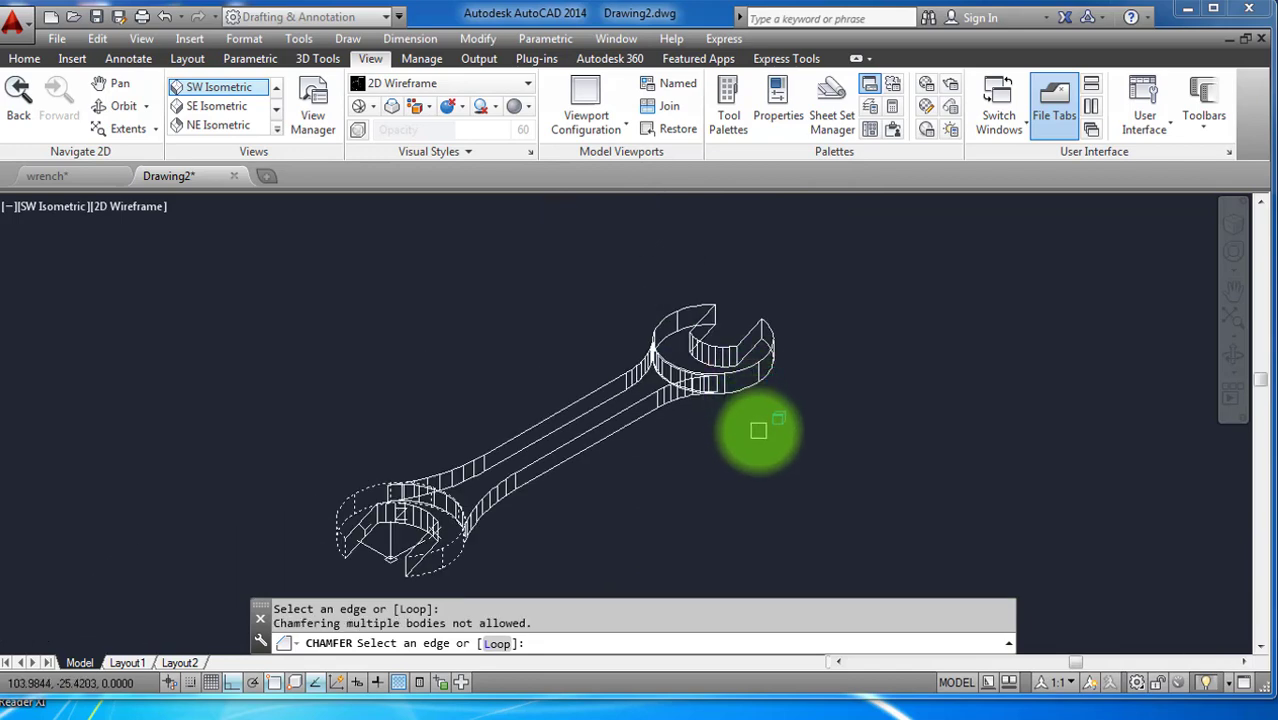
key(Return)
scroll(470, 525, up, 5)
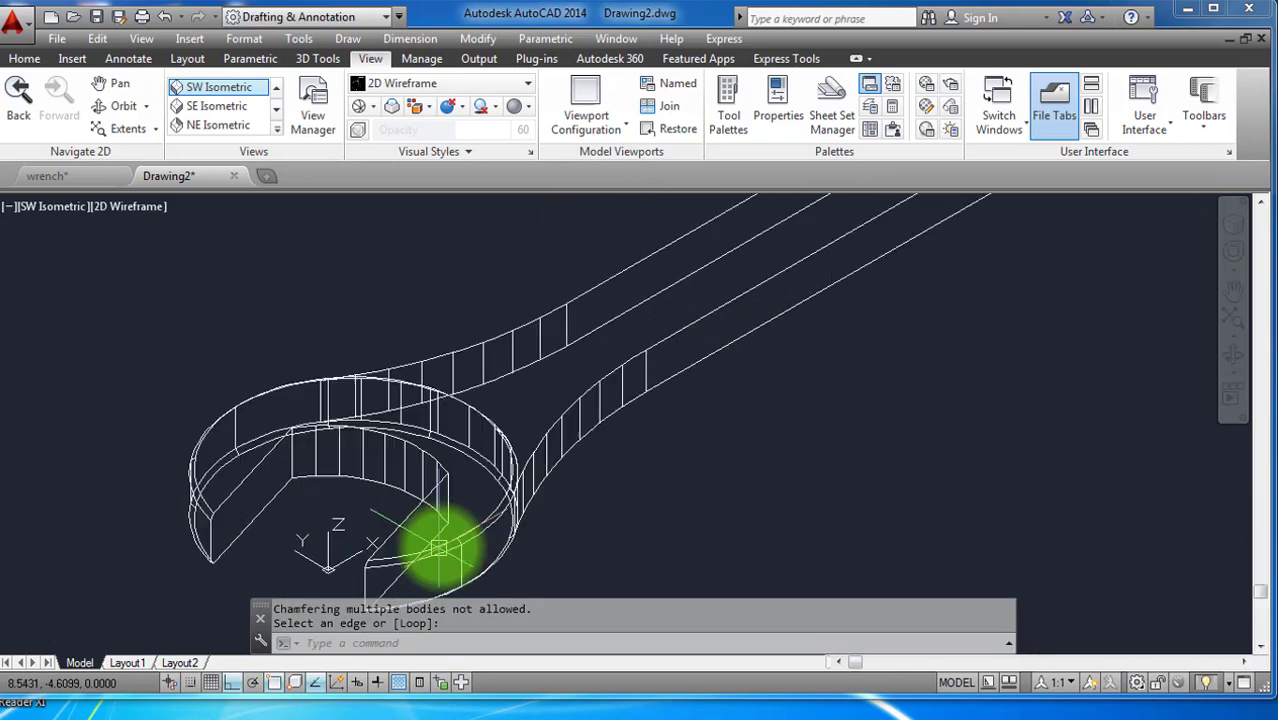
scroll(495, 515, down, 5)
scroll(799, 328, up, 5)
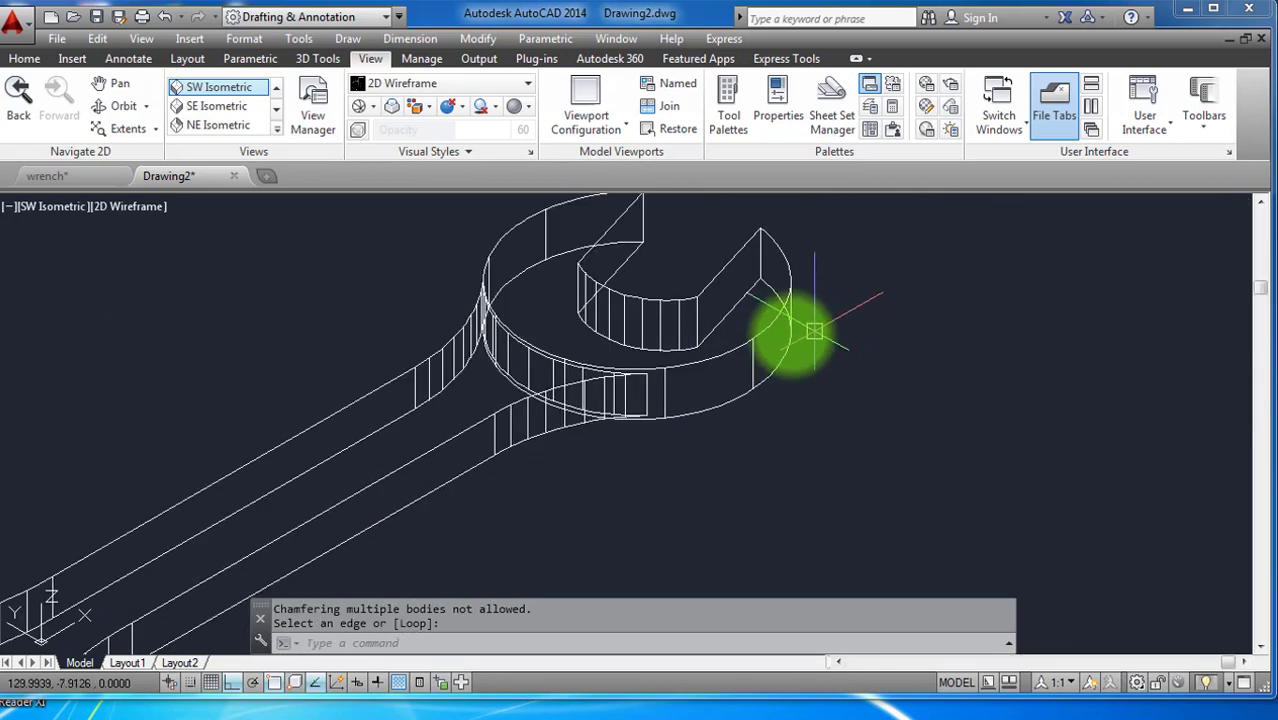
key(Return)
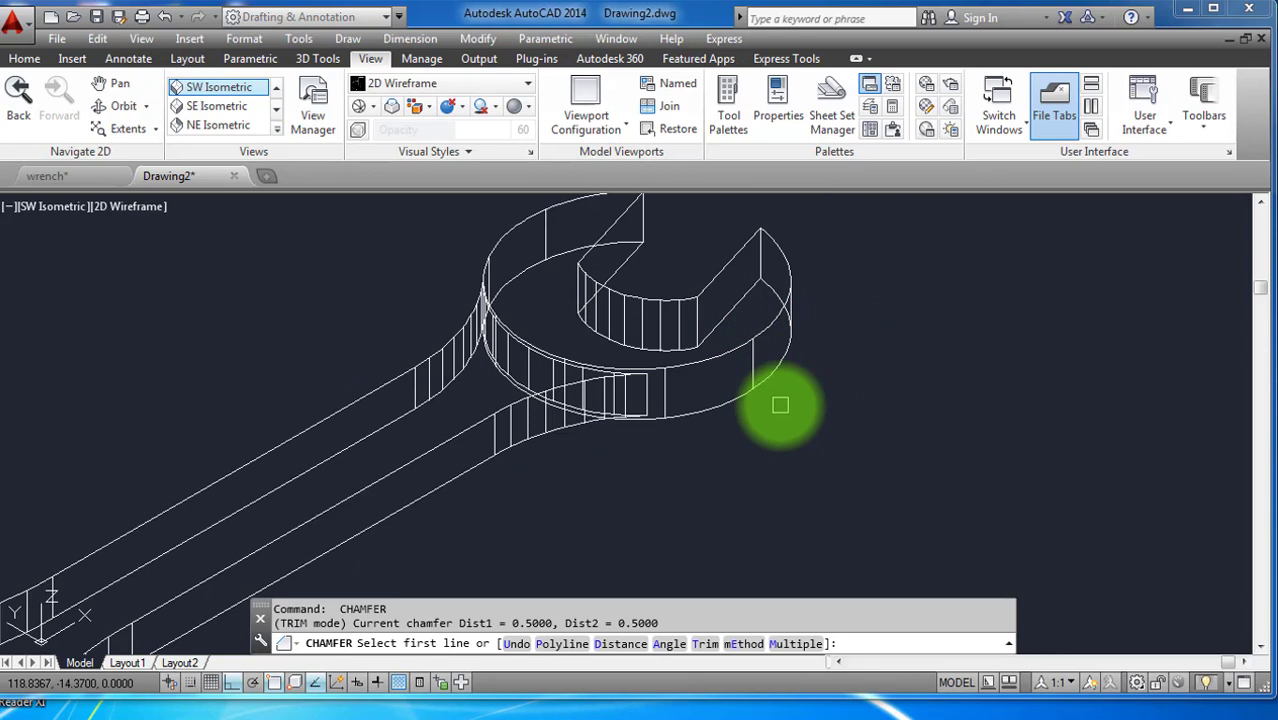
click(770, 383)
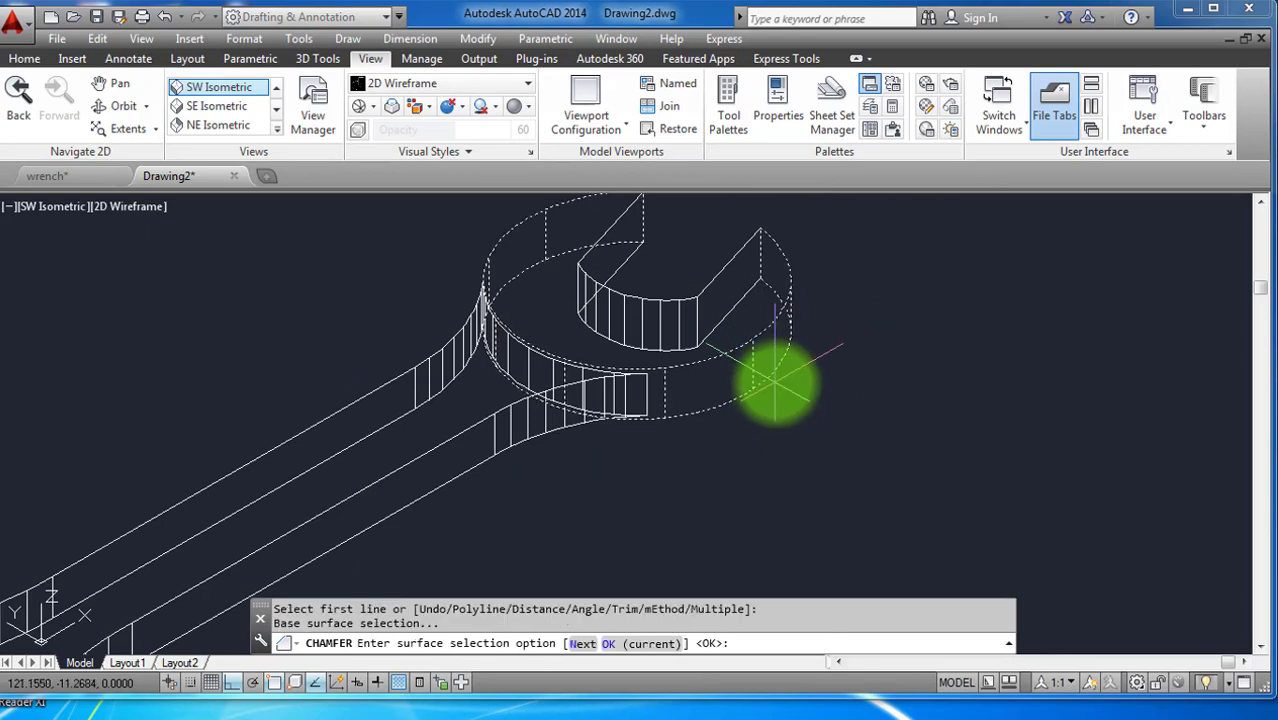
key(Escape)
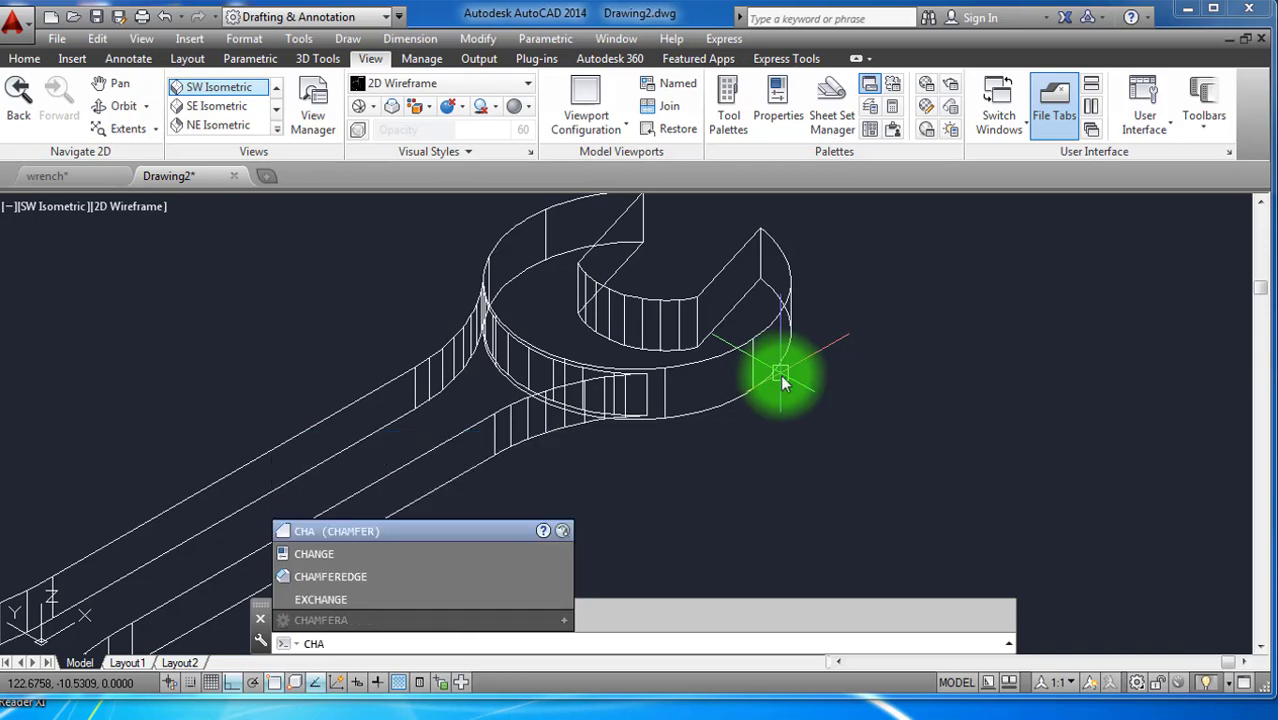
Chamfer the upper and lower outer arc edges of the head at the far end from the origin, with both distances at 0.5.
key(Return)
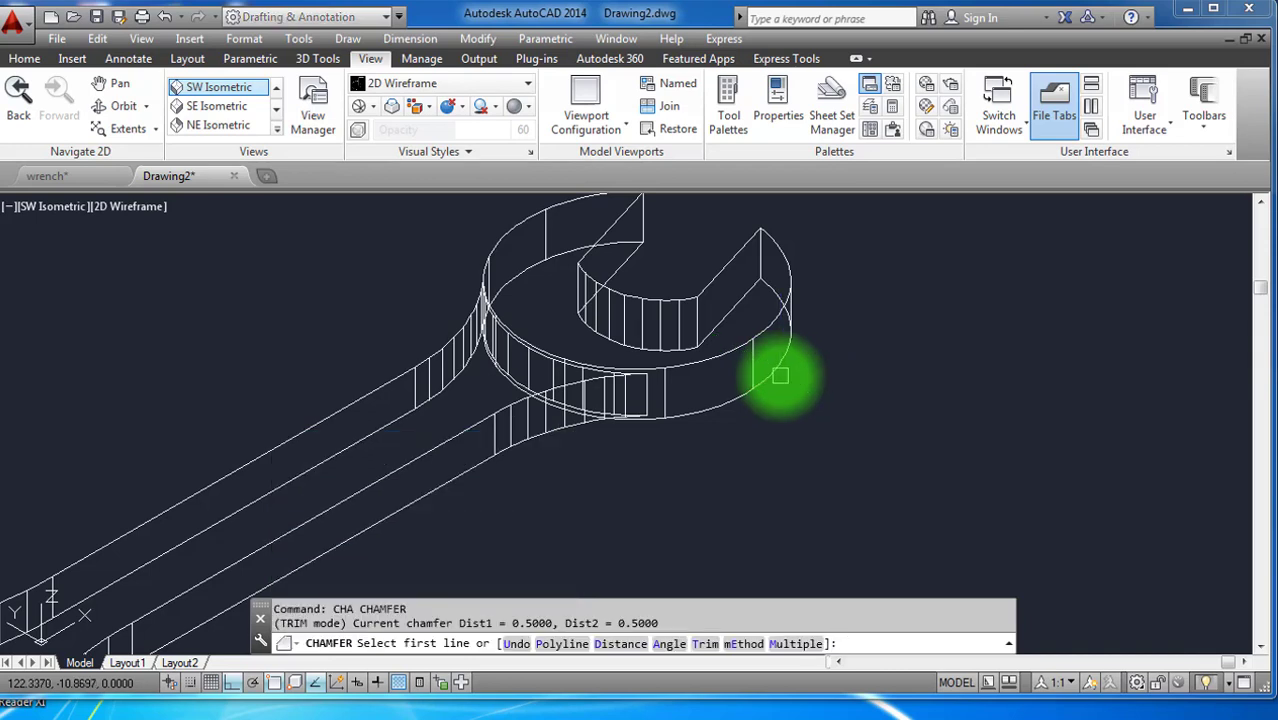
click(780, 374)
key(Return)
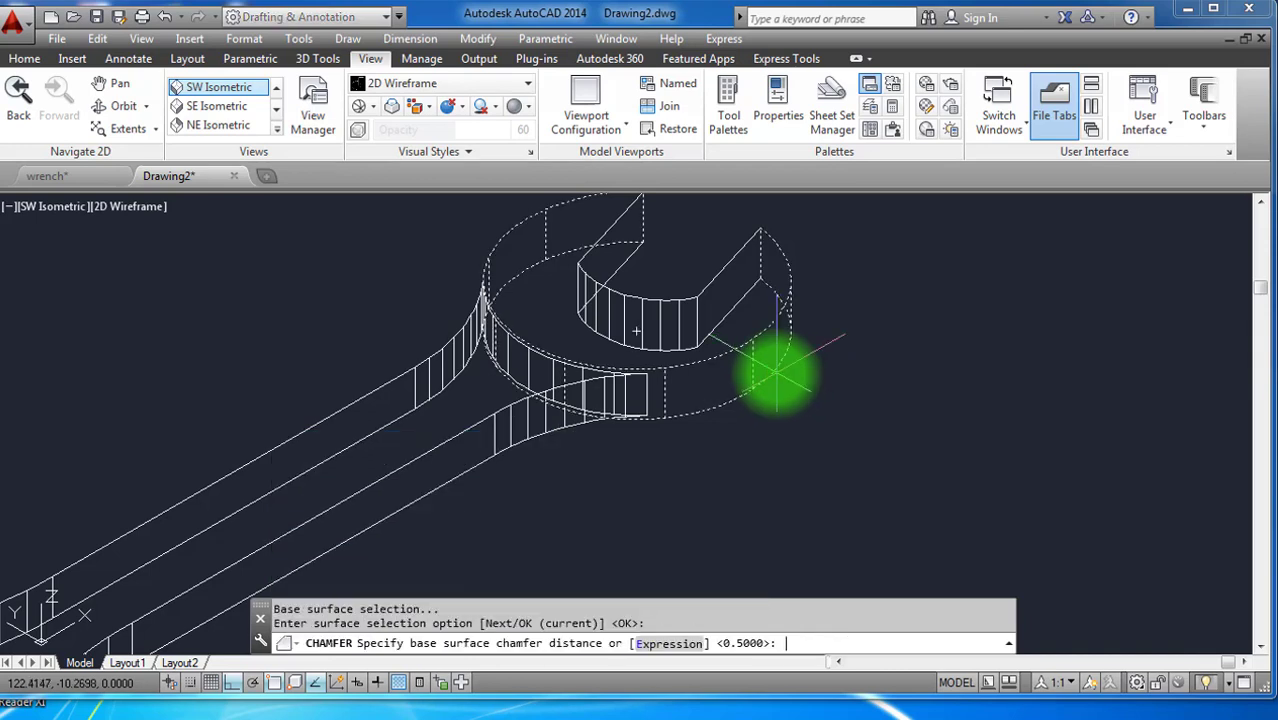
key(Return)
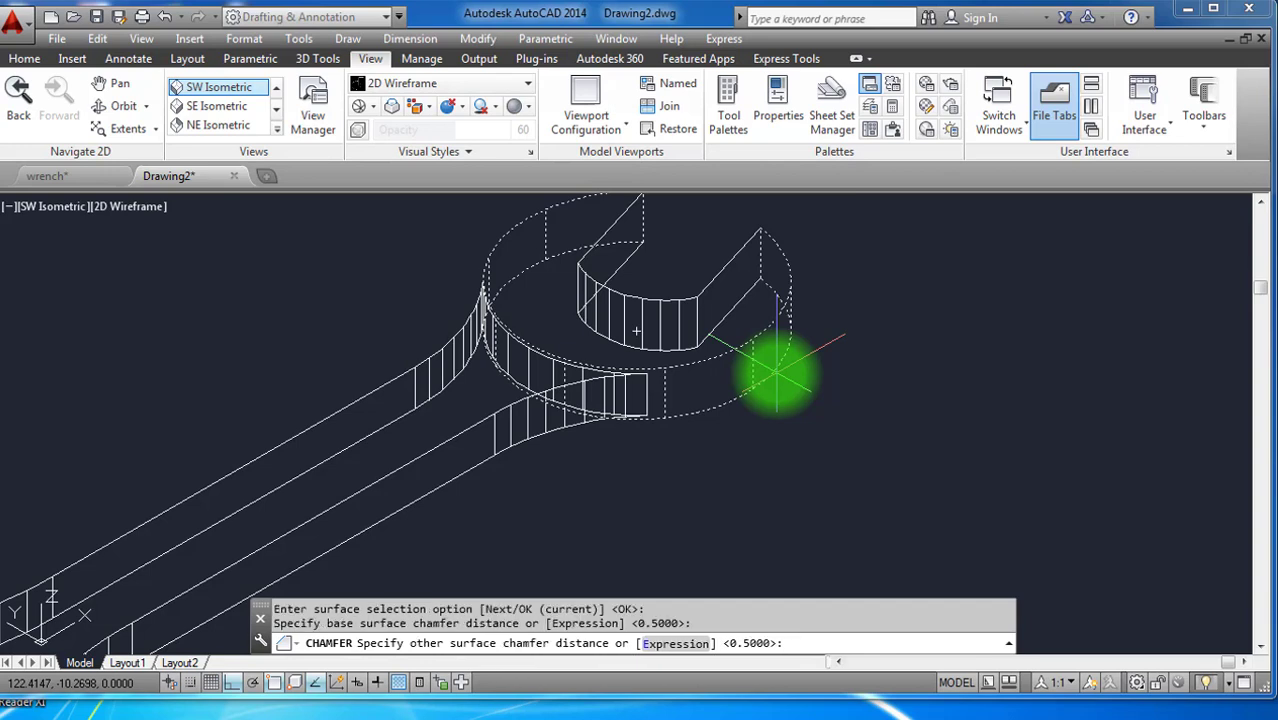
key(Return)
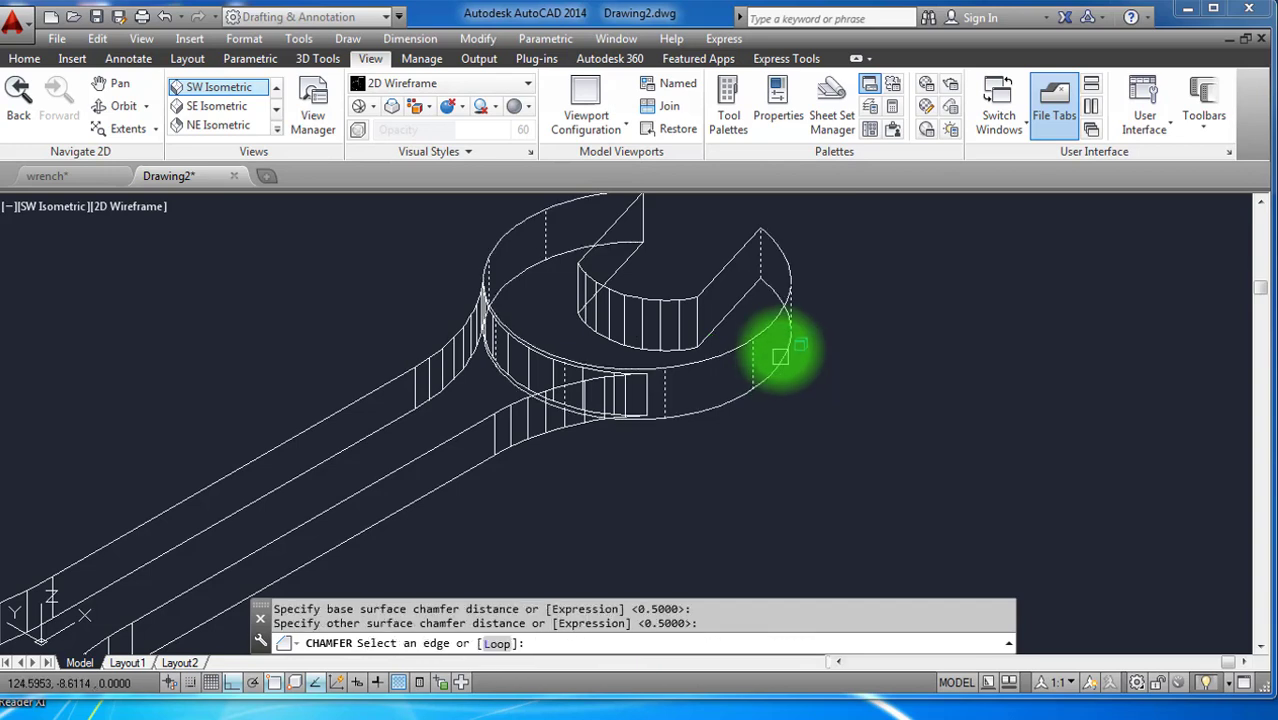
click(775, 345)
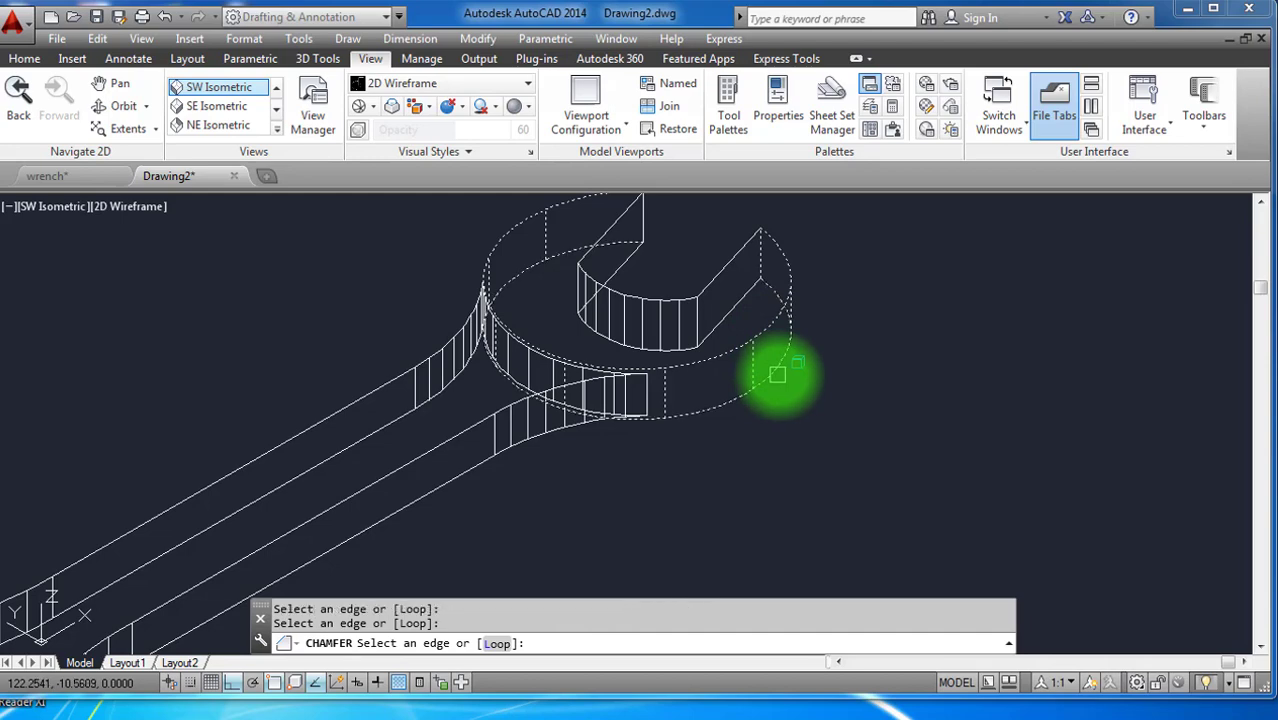
key(Return)
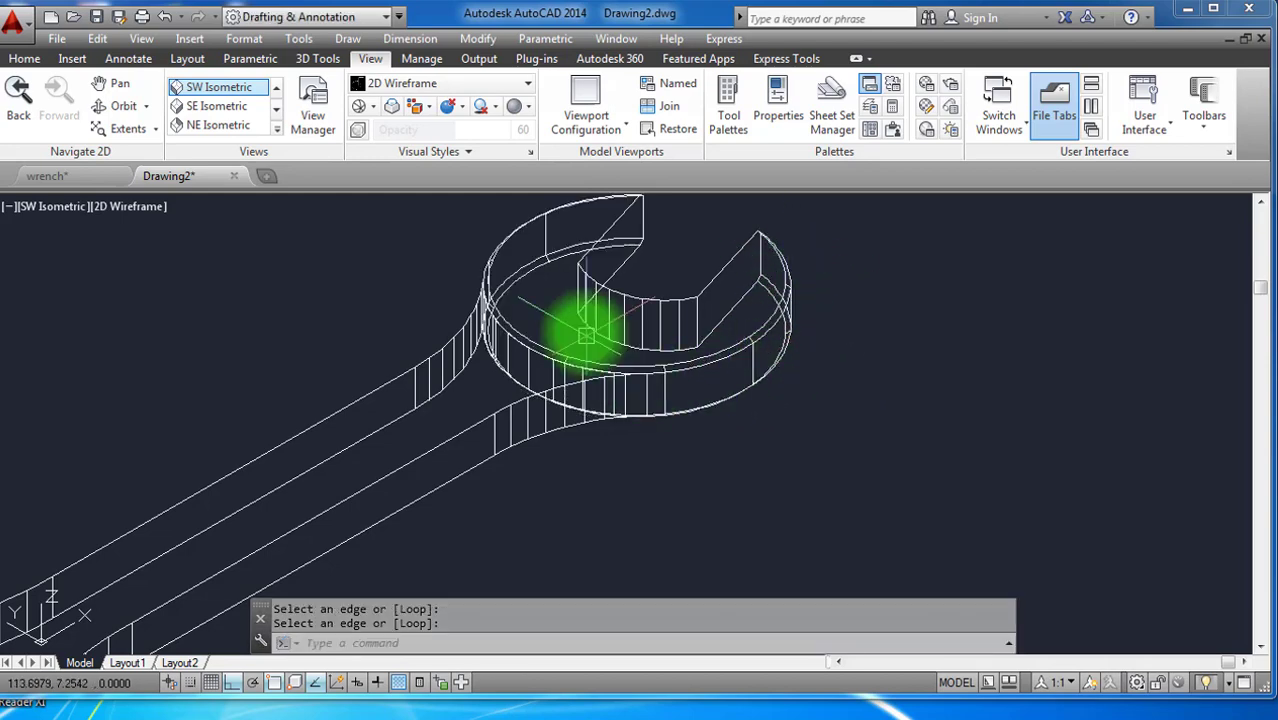
Set up a fillet in Multiple mode on a long straight edge of the handle, with a radius of 0.5.
scroll(770, 328, down, 4)
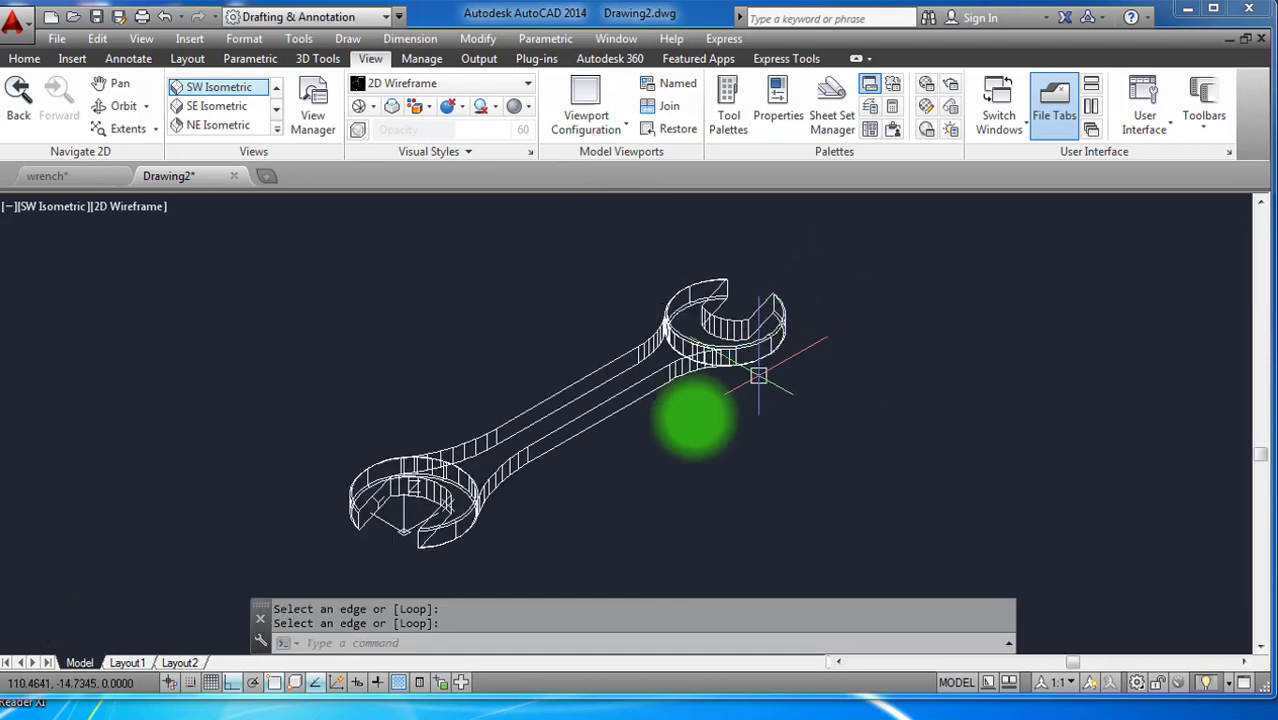
scroll(545, 440, up, 2)
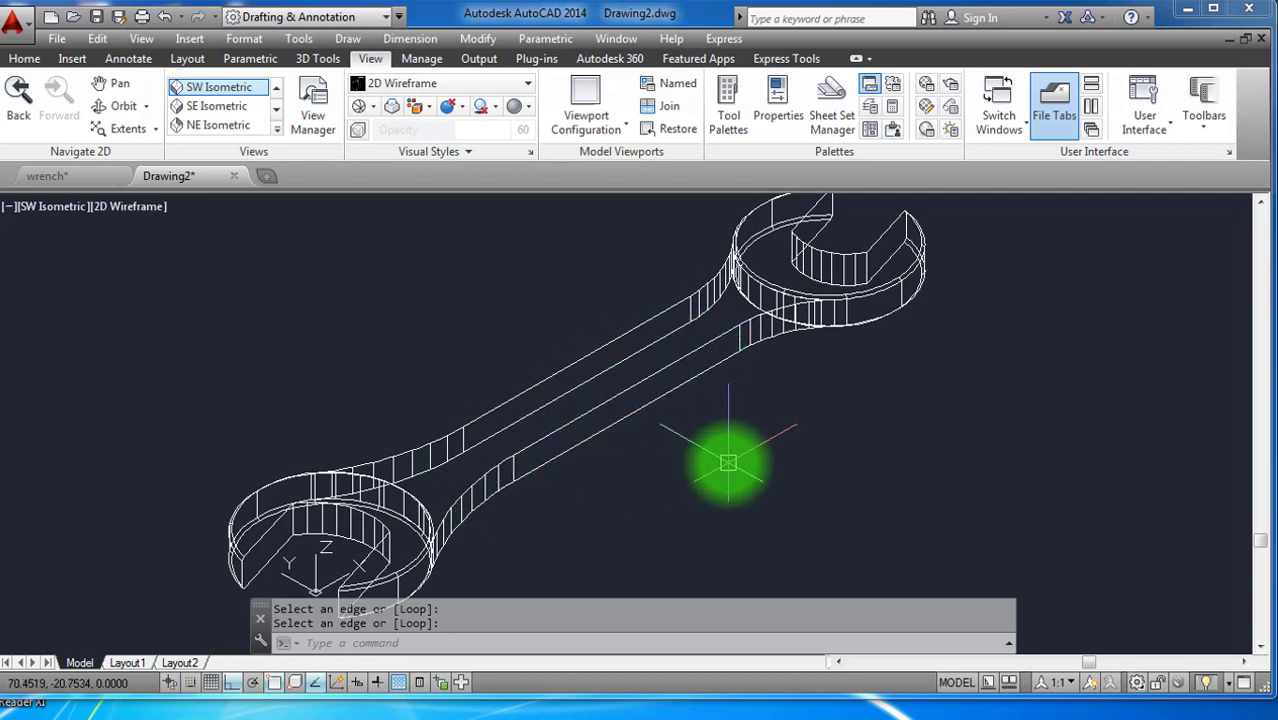
key(Escape)
key(Escape)
scroll(728, 463, down, 3)
scroll(707, 513, up, 2)
scroll(780, 420, down, 2)
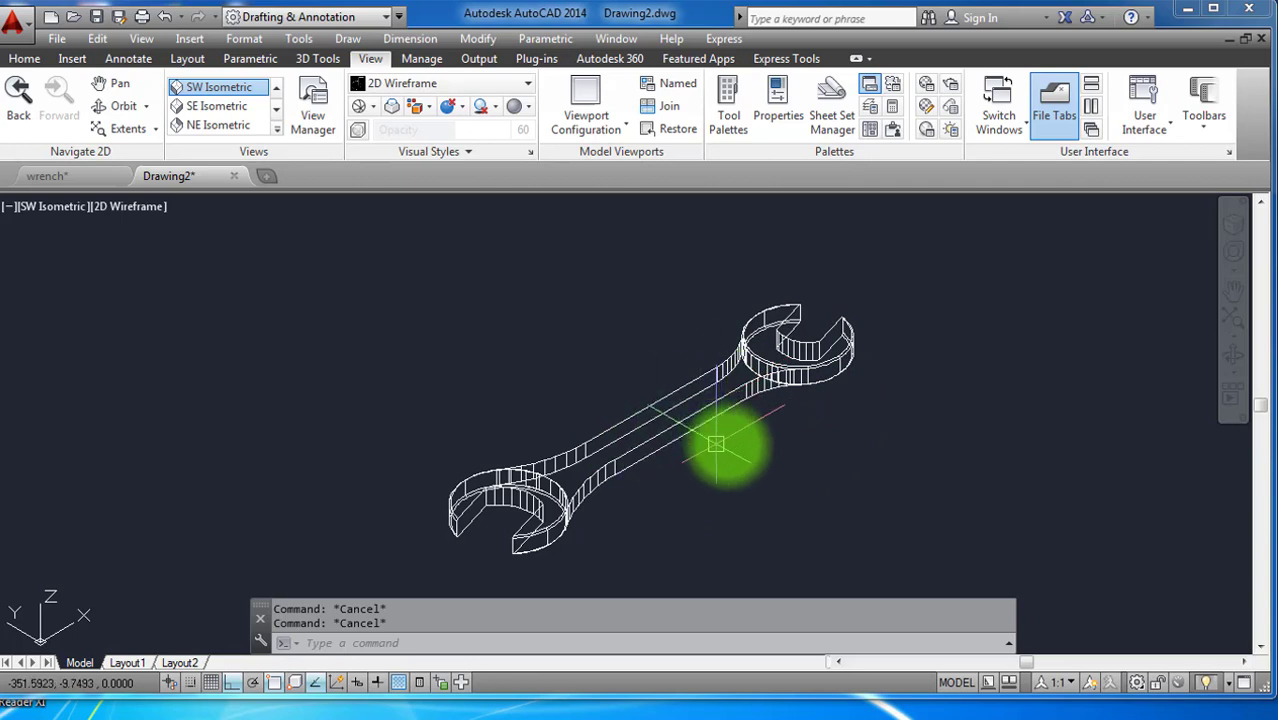
text(f)
key(Return)
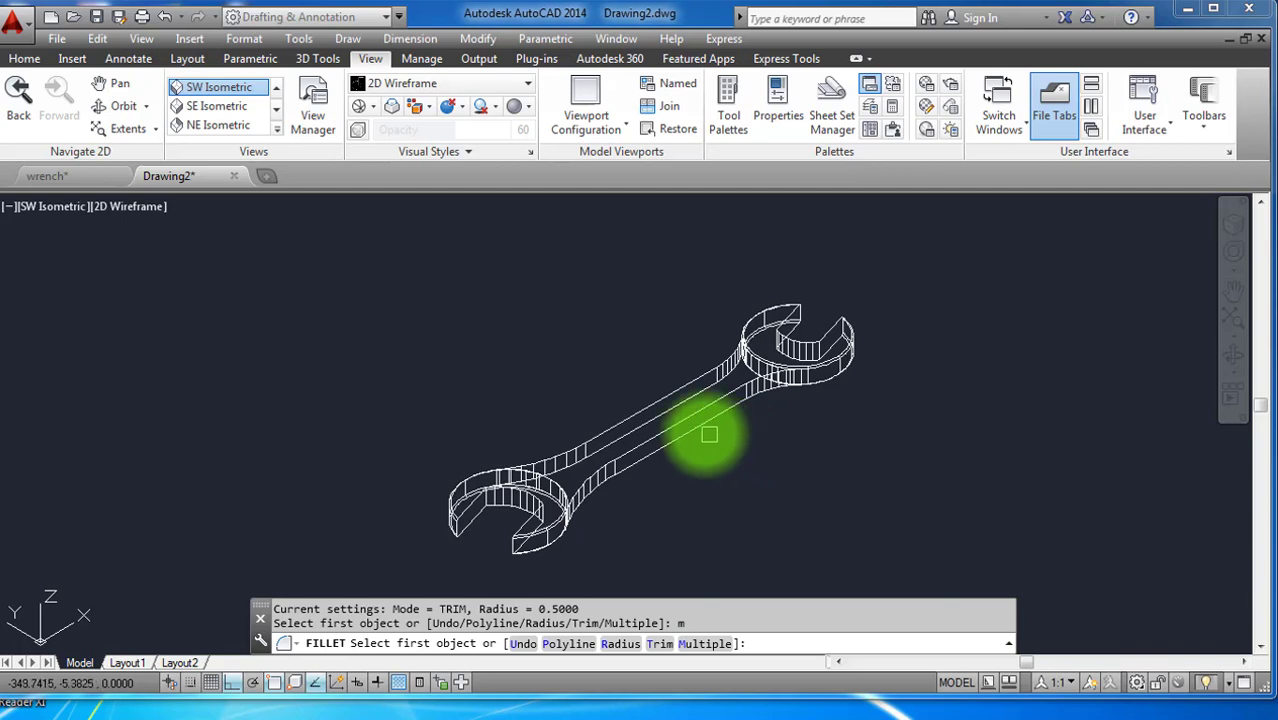
text(r)
key(Return)
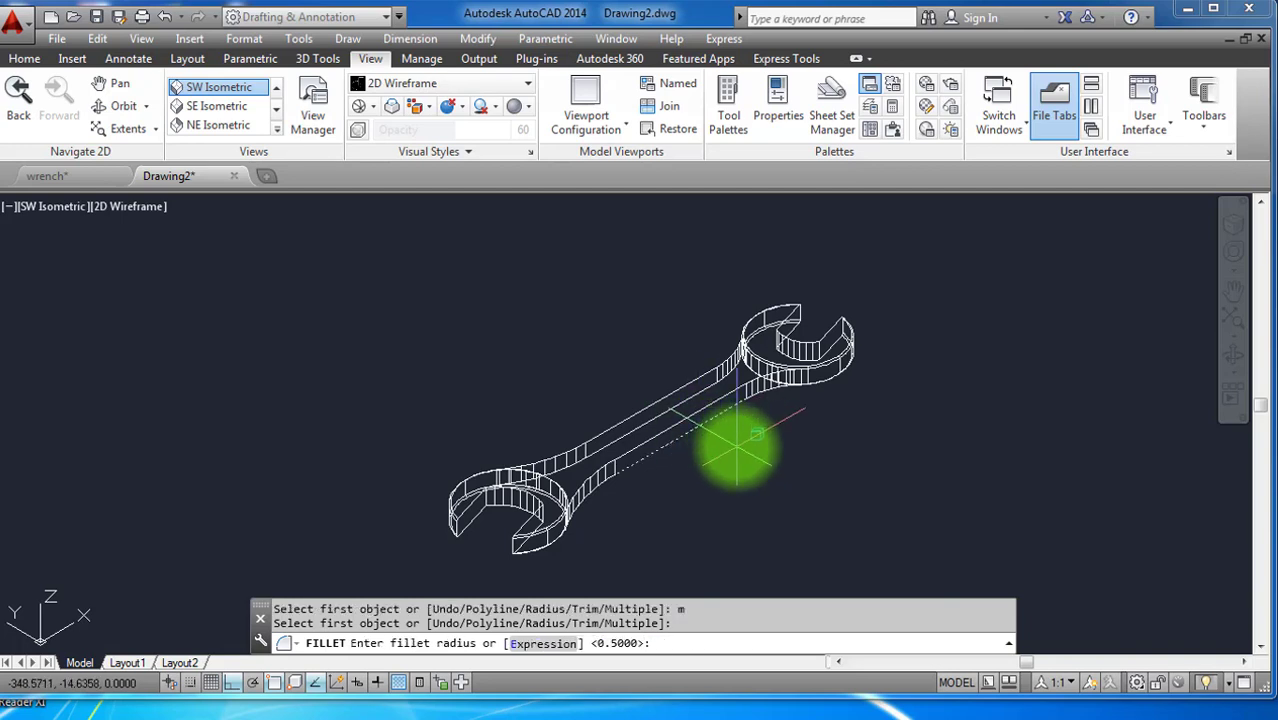
text(r)
key(Return)
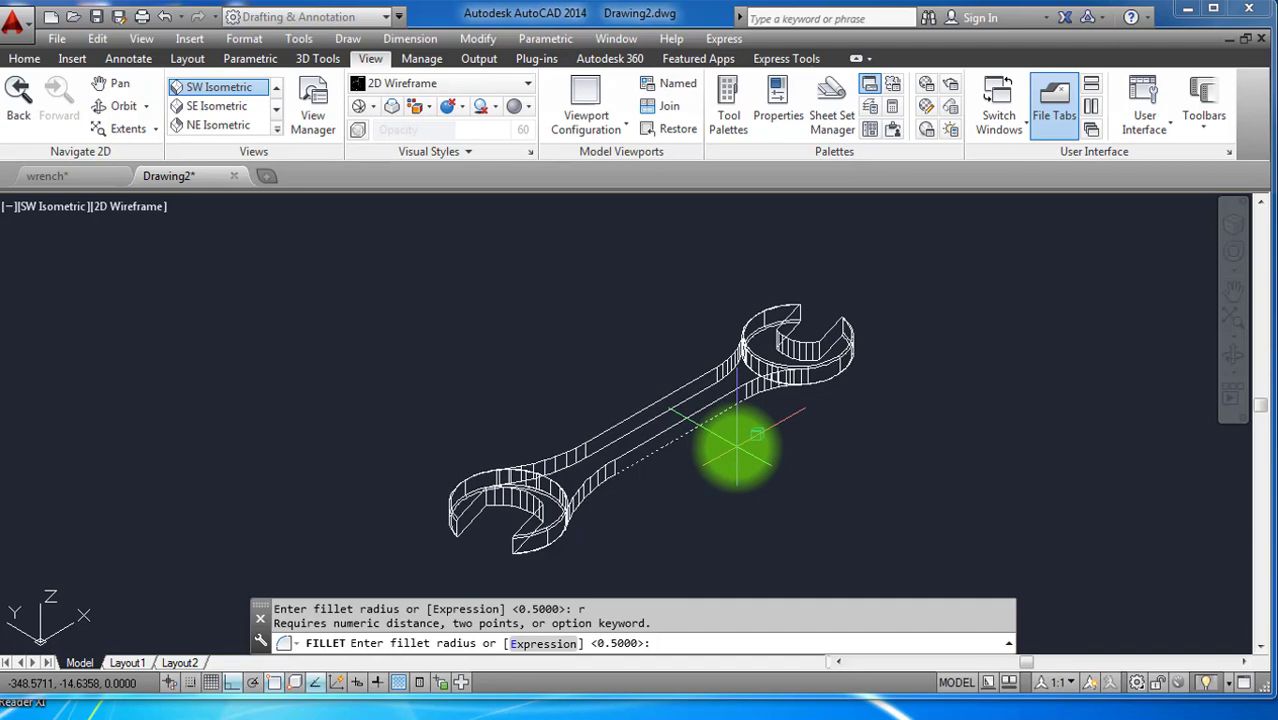
key(Return)
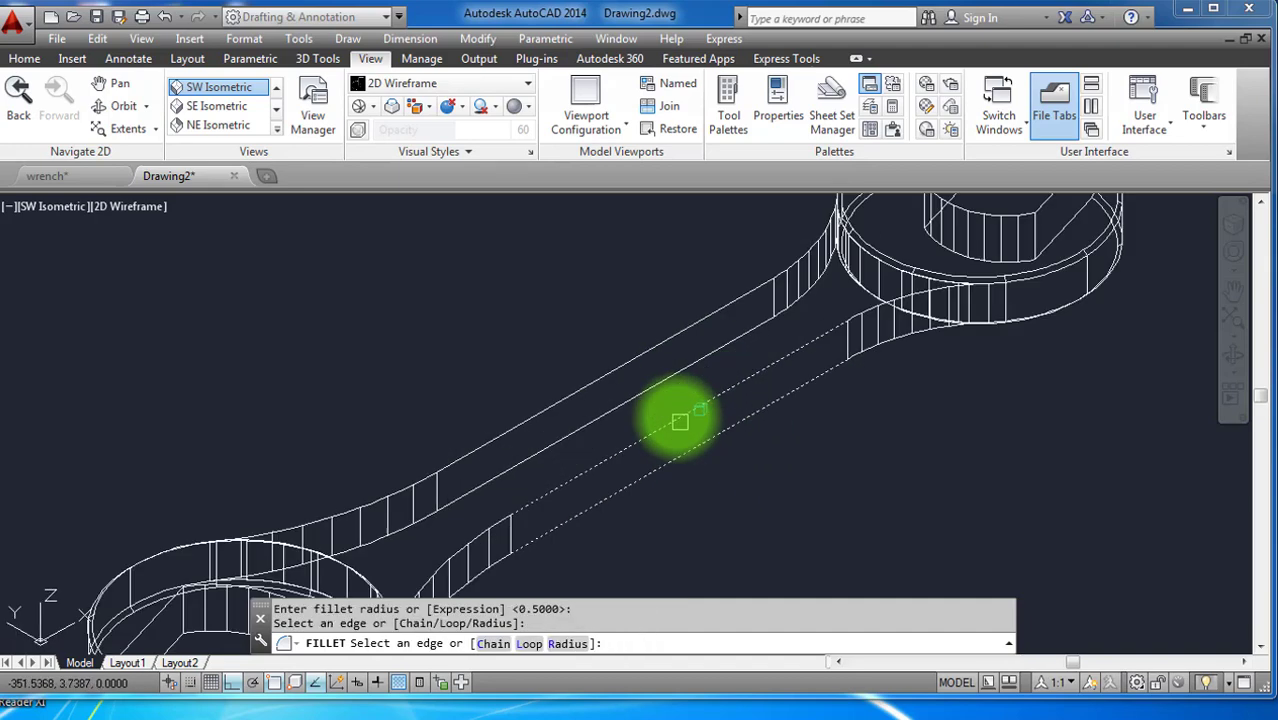
Apply the fillet to the upper and lower edges along both sides of the handle, including the straight lengths and the curved ends.
scroll(686, 422, up, 3)
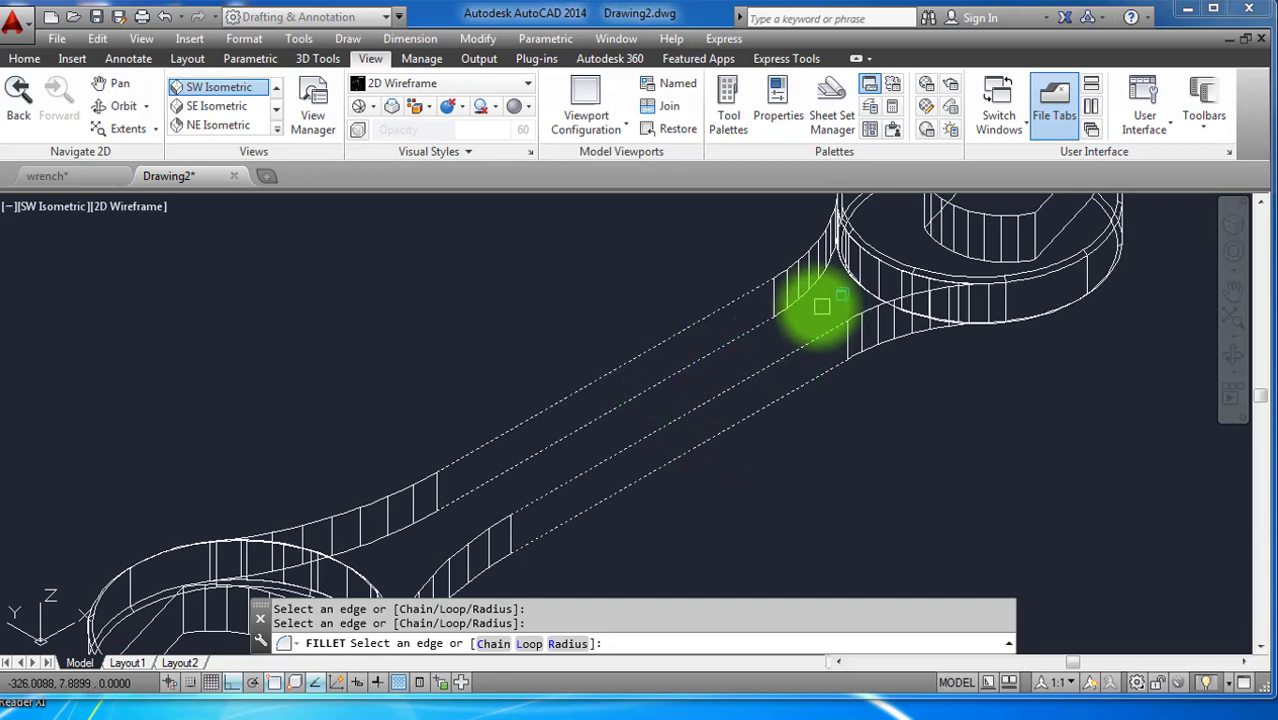
scroll(816, 302, up, 3)
scroll(766, 305, down, 3)
scroll(762, 294, up, 3)
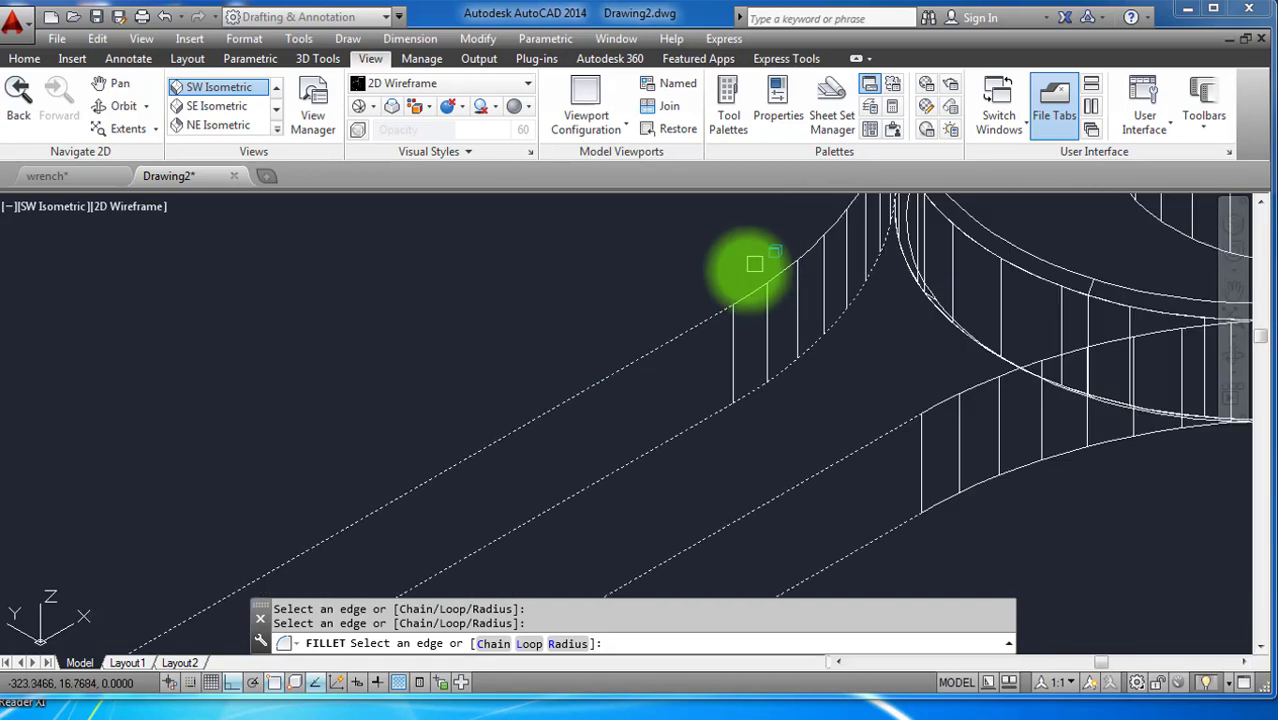
click(978, 375)
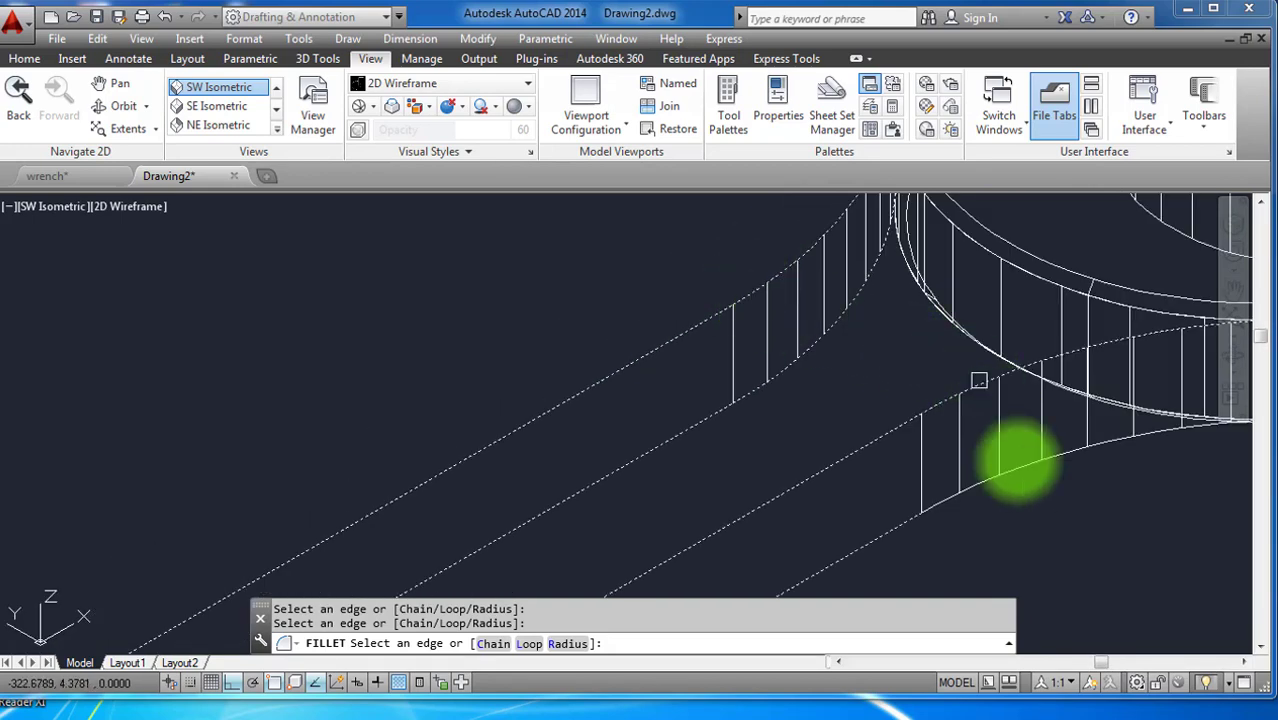
scroll(984, 400, down, 5)
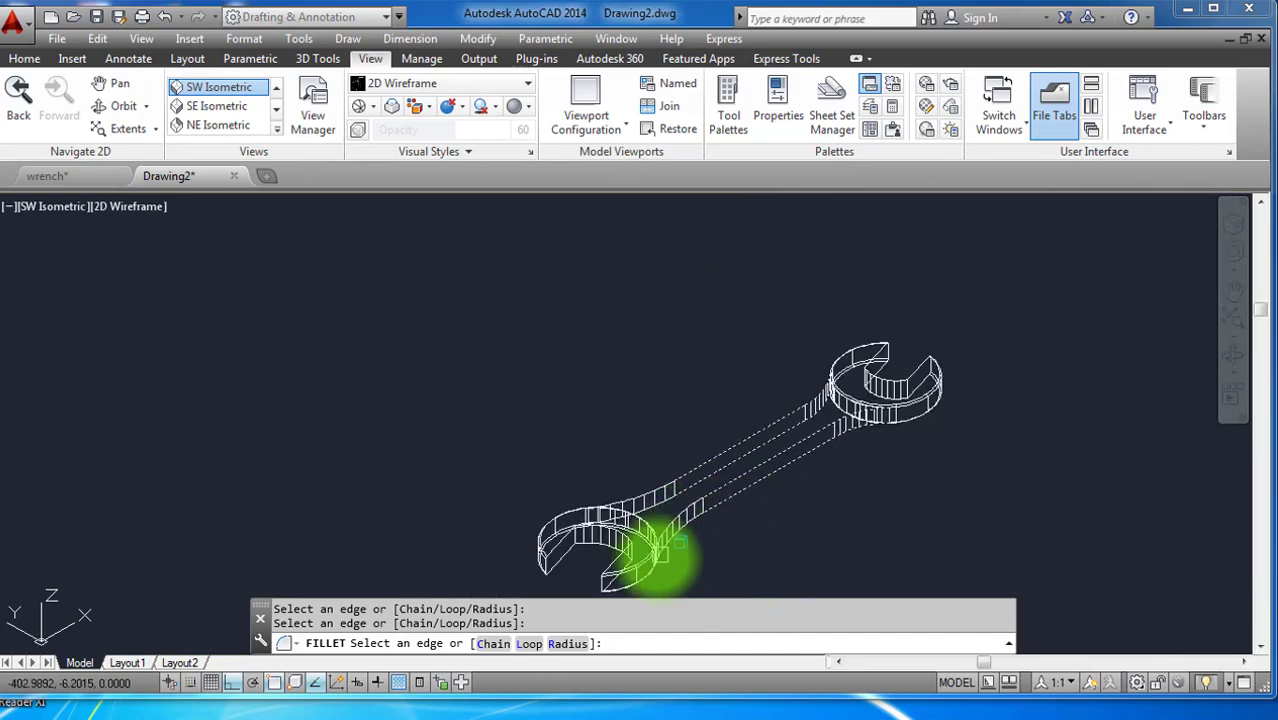
scroll(656, 551, up, 5)
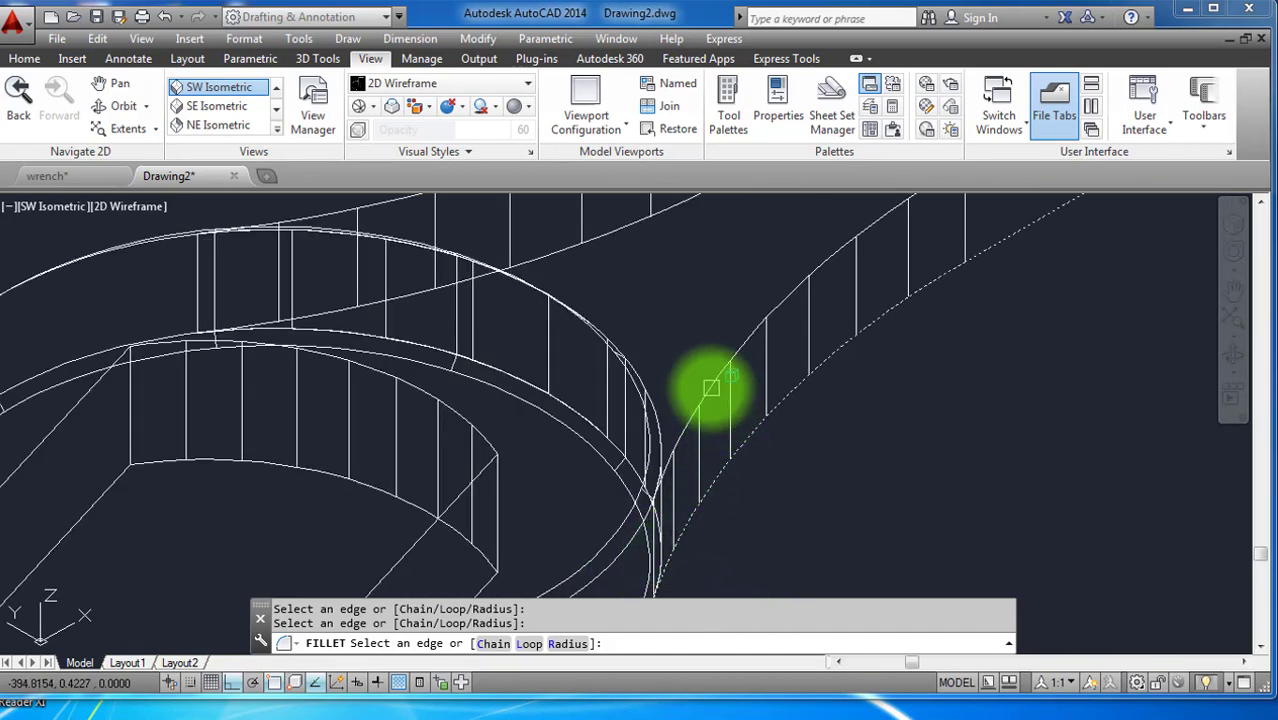
scroll(690, 365, down, 2)
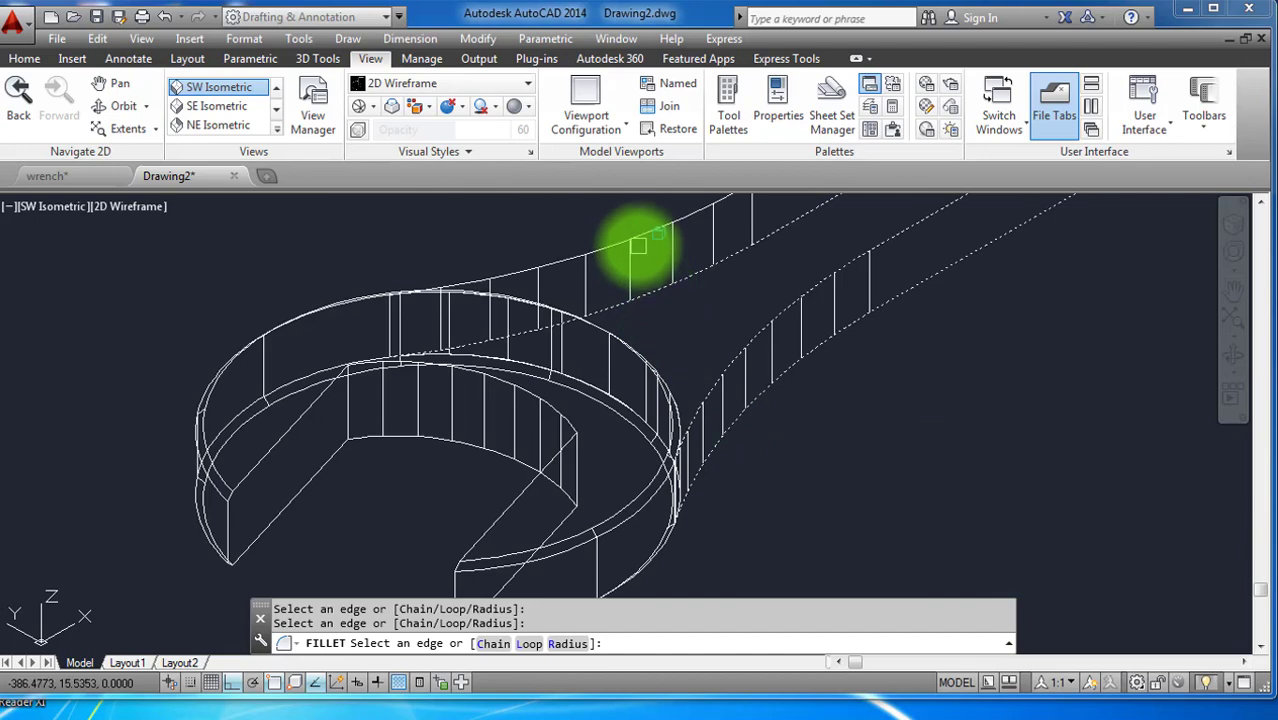
scroll(650, 300, down, 4)
scroll(796, 340, up, 2)
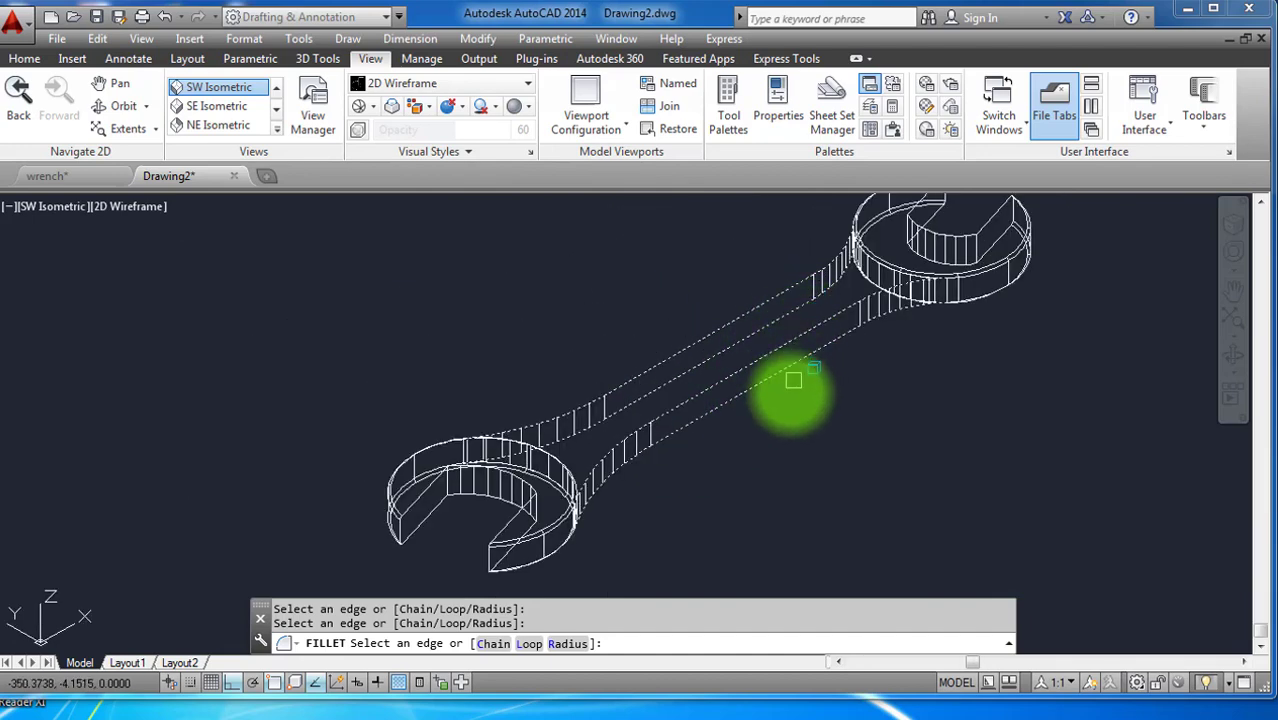
scroll(820, 390, down, 2)
key(Return)
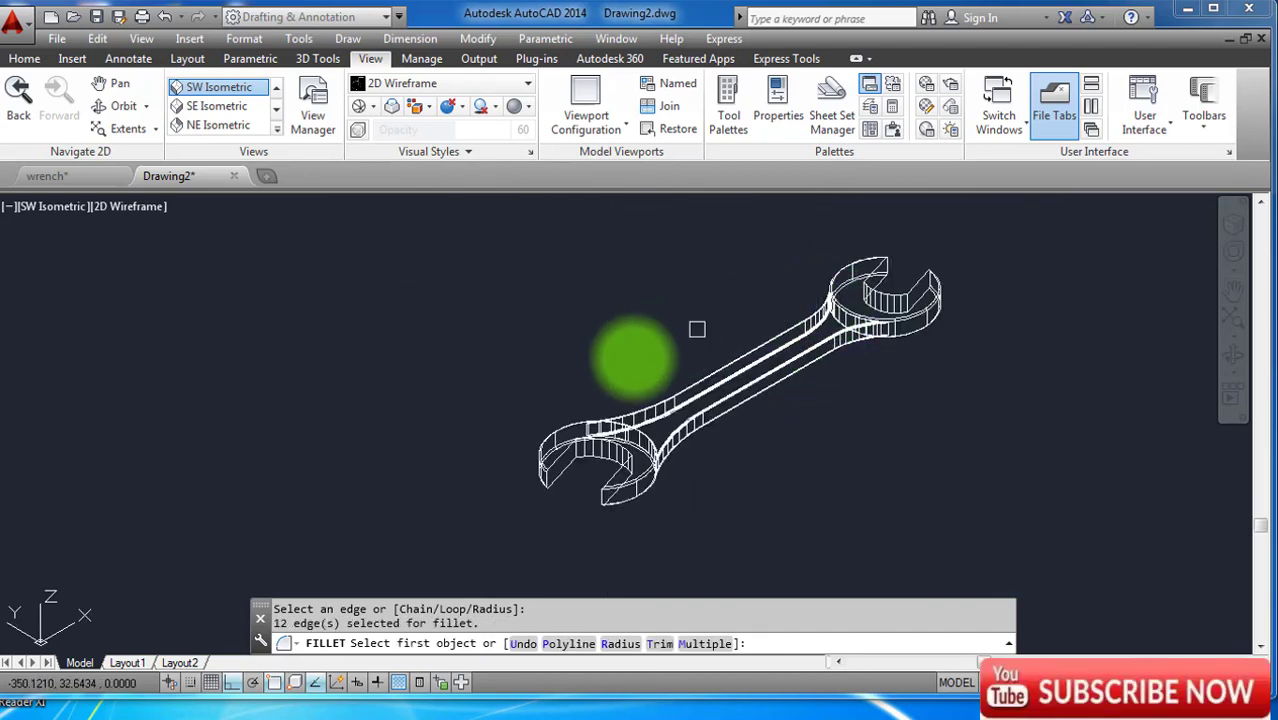
key(Return)
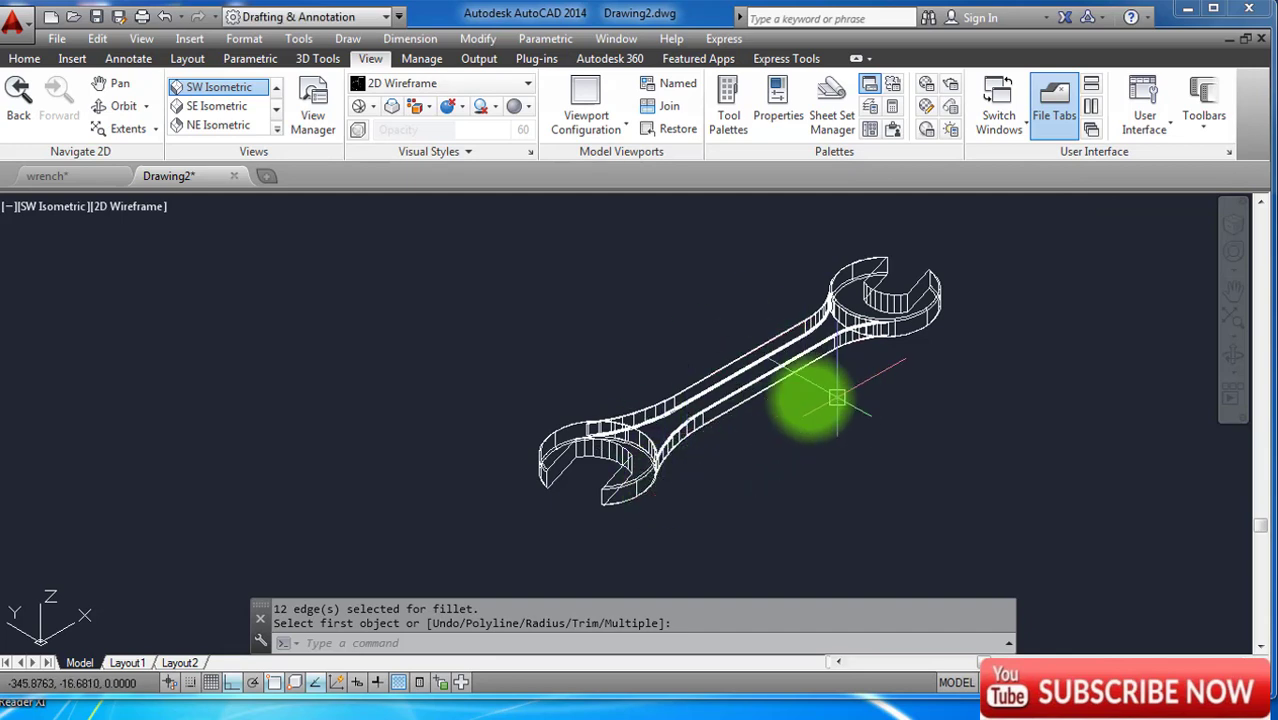
Switch the visual style to Realistic and orbit around the wrench to inspect it from other directions.
click(121, 213)
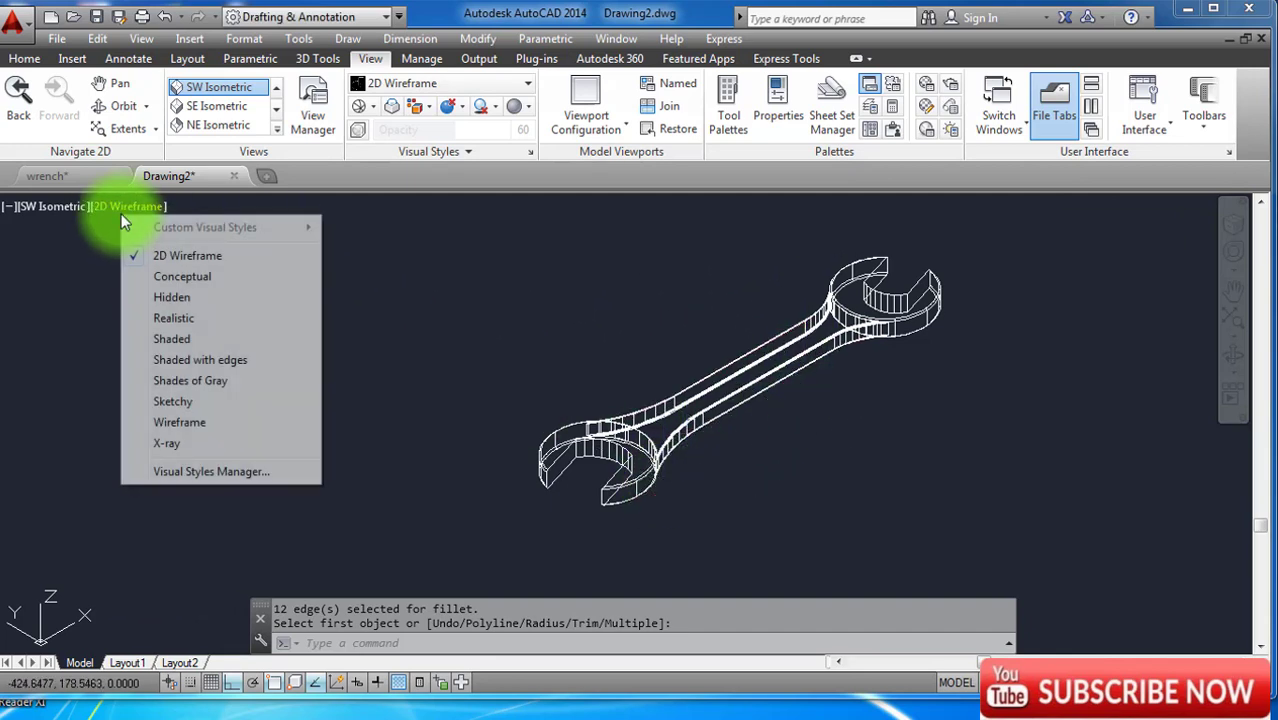
click(177, 319)
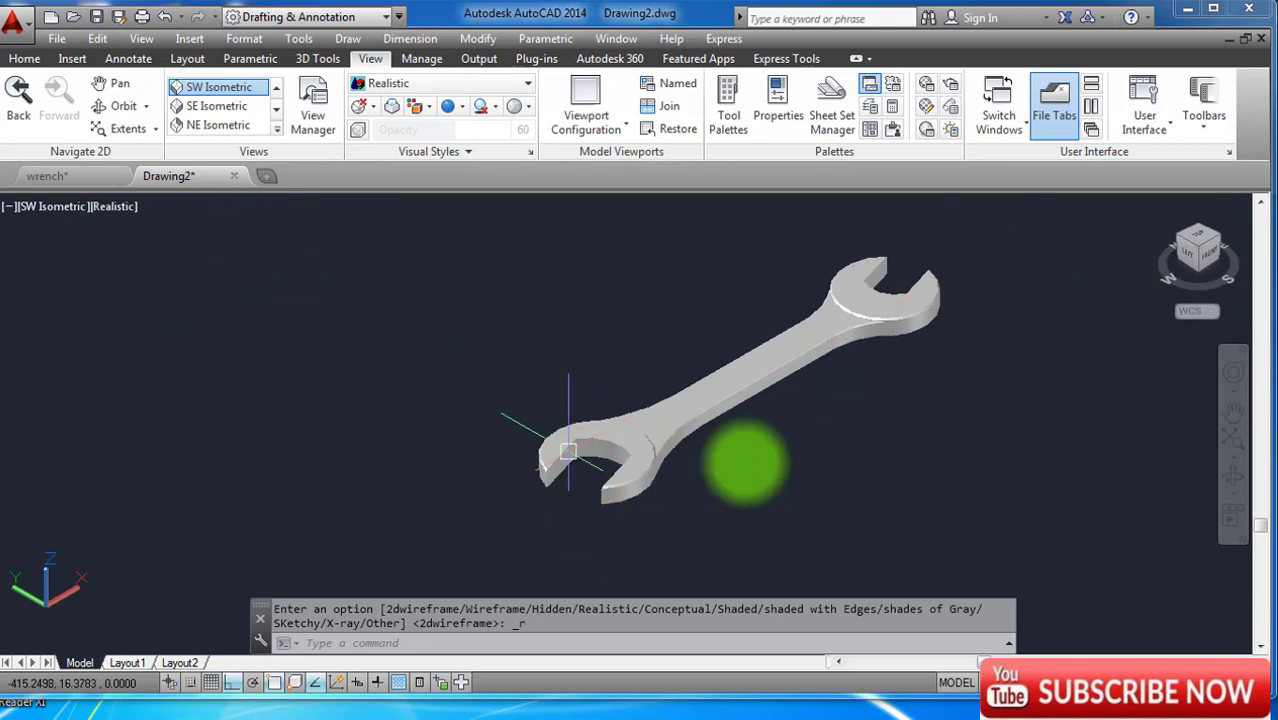
click(123, 106)
mouse_move(560, 370)
mouse_down()
mouse_move(811, 341)
mouse_move(747, 542)
mouse_up()
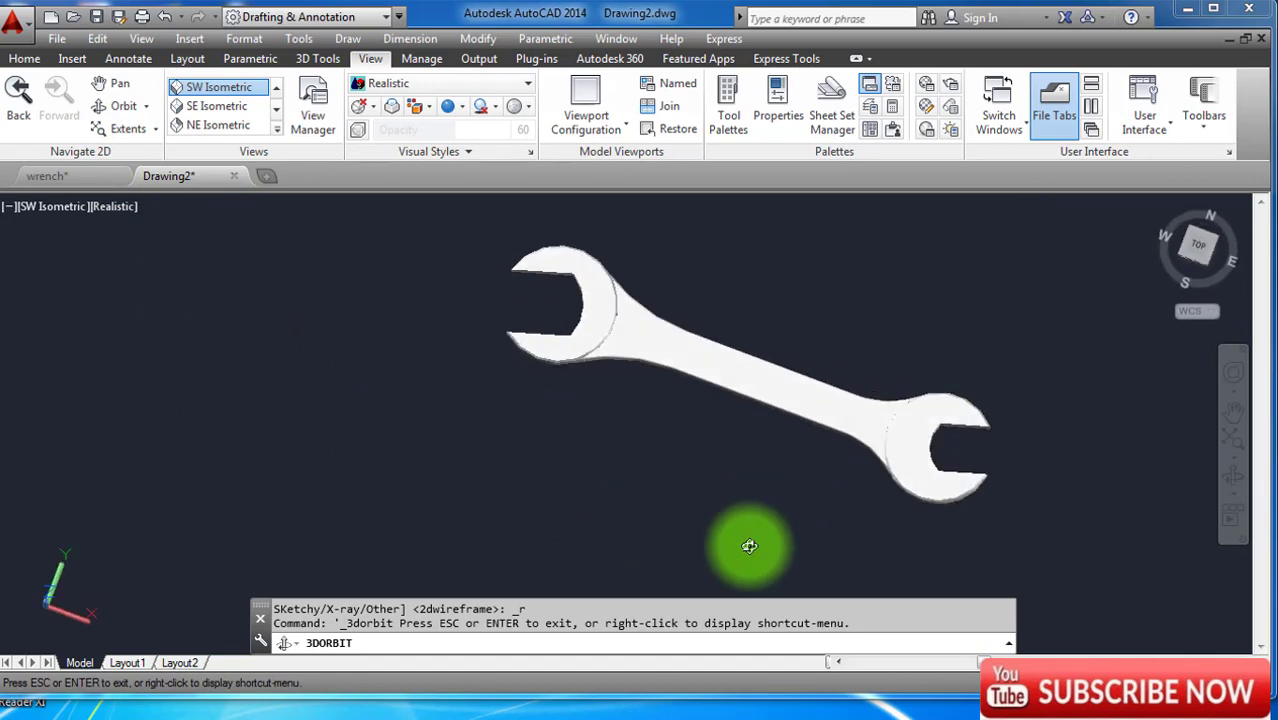
mouse_move(670, 411)
mouse_down()
mouse_move(790, 488)
mouse_move(826, 331)
mouse_move(813, 448)
mouse_move(713, 331)
mouse_move(770, 513)
mouse_move(939, 417)
mouse_move(904, 379)
mouse_move(668, 371)
mouse_move(650, 579)
mouse_move(591, 372)
mouse_move(579, 274)
mouse_move(582, 406)
mouse_move(730, 471)
mouse_move(678, 382)
mouse_move(847, 474)
mouse_move(765, 379)
mouse_move(739, 531)
mouse_move(679, 274)
mouse_move(676, 374)
mouse_move(710, 517)
mouse_move(782, 400)
mouse_move(696, 269)
mouse_move(573, 417)
mouse_move(721, 417)
mouse_move(756, 337)
mouse_move(730, 265)
mouse_move(633, 479)
mouse_move(718, 426)
mouse_move(722, 303)
mouse_move(719, 537)
mouse_move(681, 464)
mouse_up()
scroll(727, 465, down, 3)
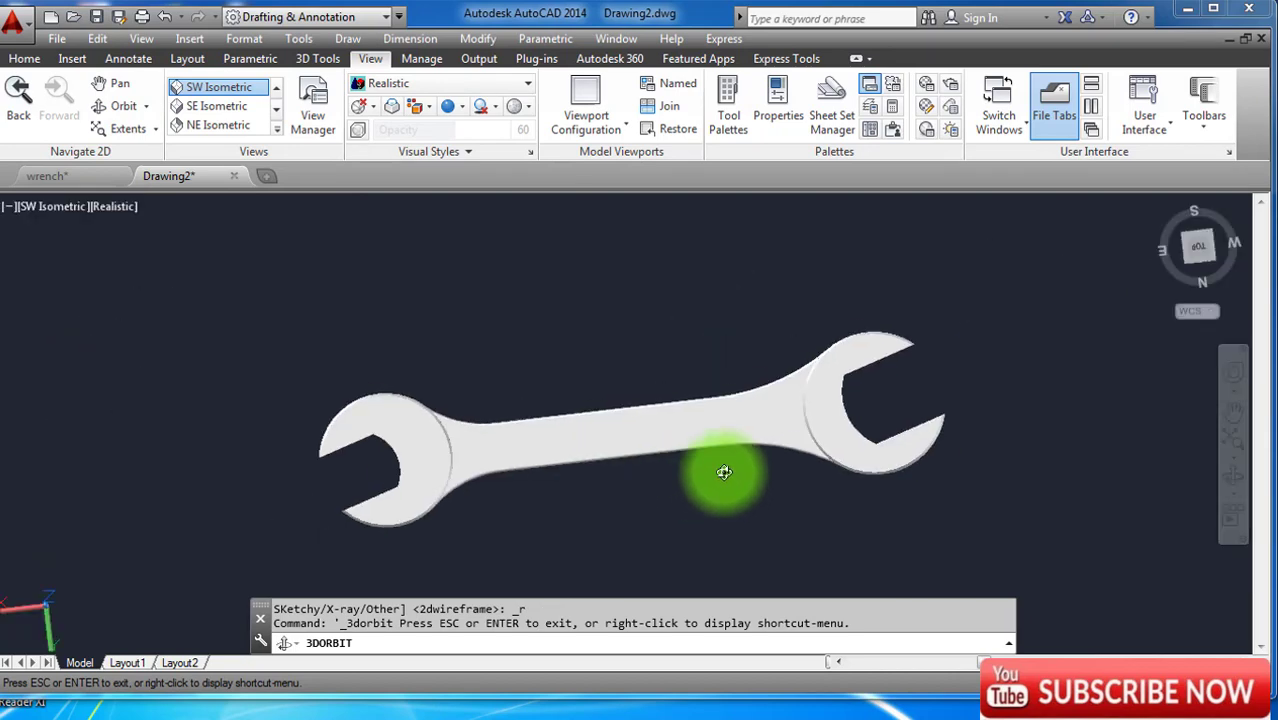